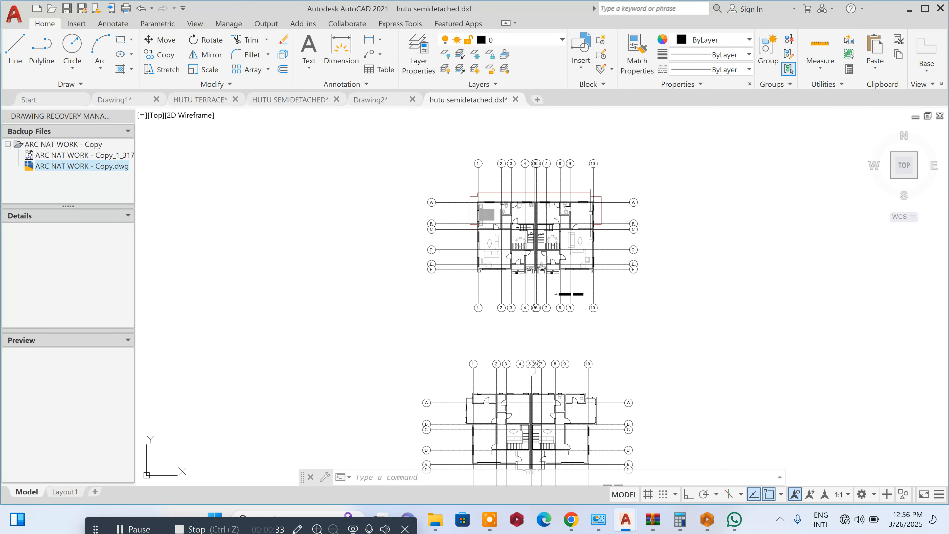
- Examine the ground floor and first floor plans of the semidetached building with their grid lines
scroll(612, 205, up, 4)
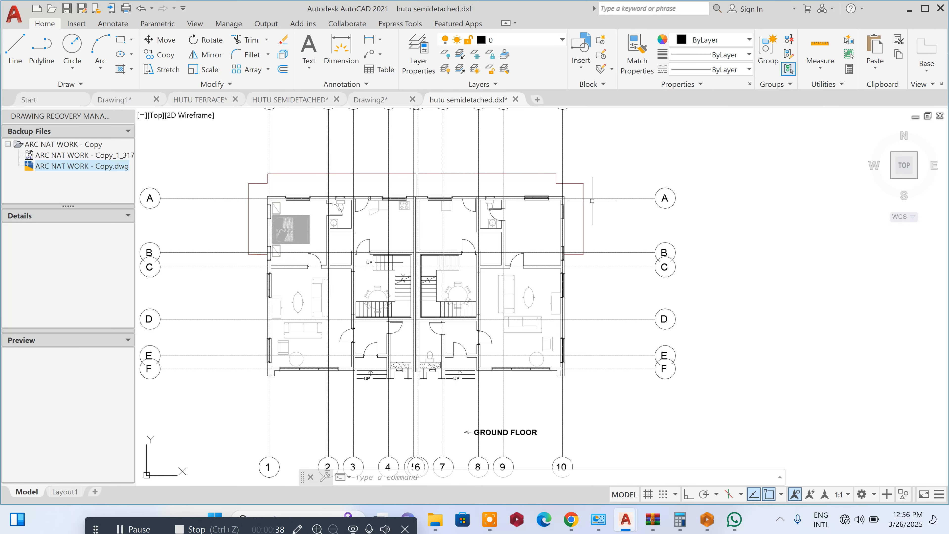
scroll(588, 204, down, 4)
scroll(585, 212, up, 4)
scroll(583, 213, down, 4)
scroll(578, 336, up, 7)
scroll(571, 295, down, 4)
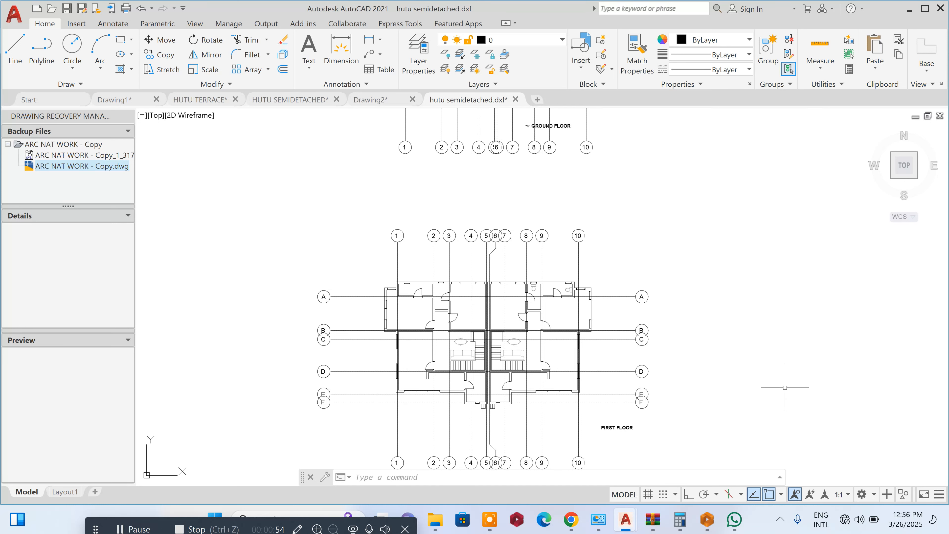
scroll(781, 385, down, 2)
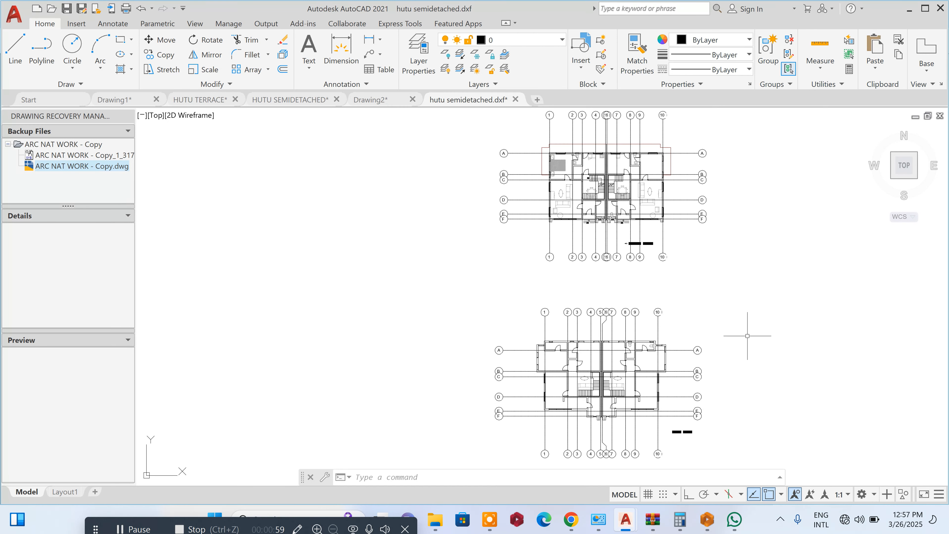
scroll(640, 300, down, 3)
scroll(647, 283, up, 3)
scroll(649, 255, up, 4)
scroll(603, 267, down, 6)
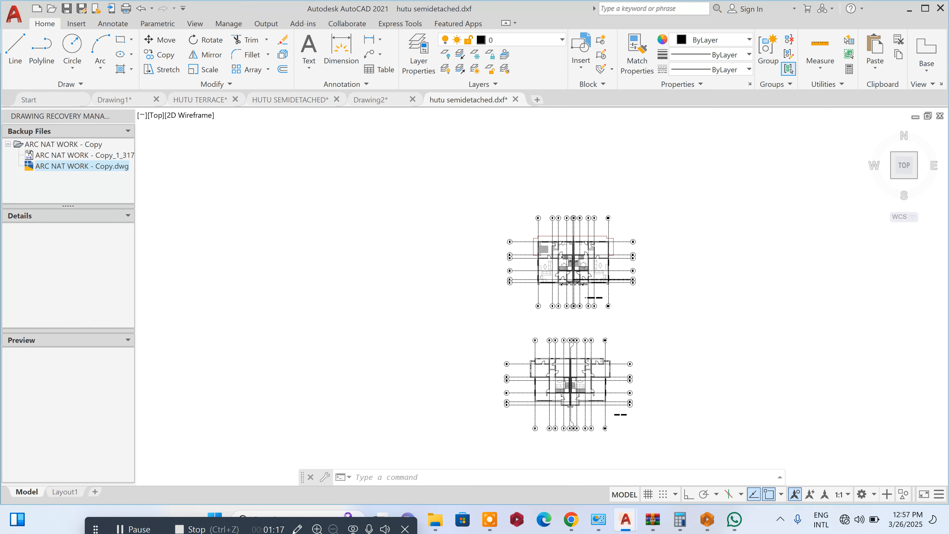
scroll(600, 265, down, 3)
scroll(606, 277, up, 3)
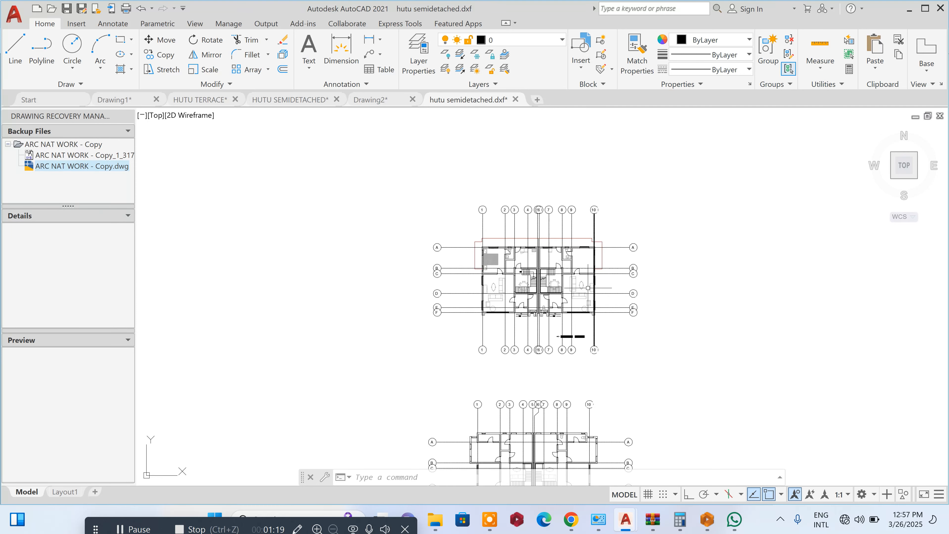
scroll(523, 247, down, 3)
scroll(554, 256, up, 3)
scroll(554, 257, up, 3)
scroll(512, 230, down, 3)
scroll(523, 273, up, 8)
scroll(513, 309, down, 5)
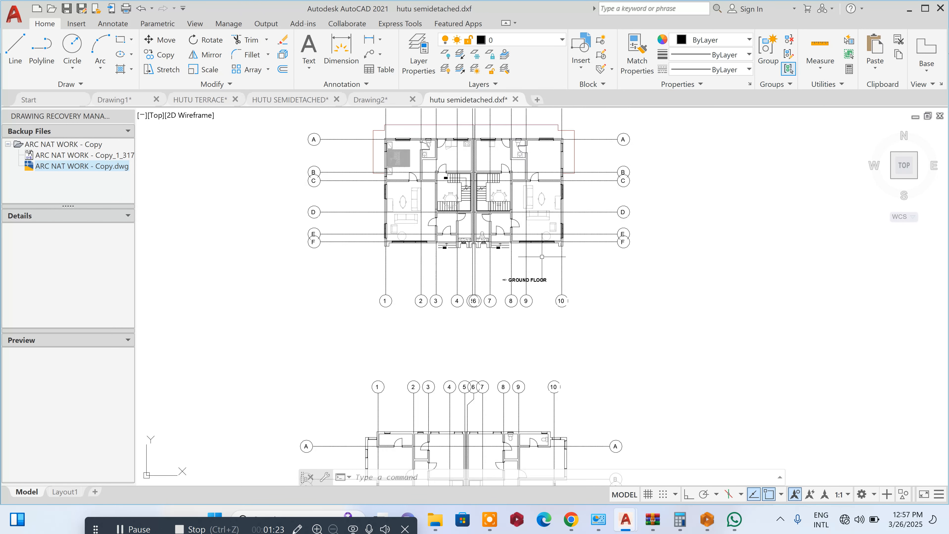
scroll(528, 362, up, 4)
scroll(555, 343, down, 10)
scroll(576, 317, up, 4)
scroll(551, 329, down, 3)
click(591, 304)
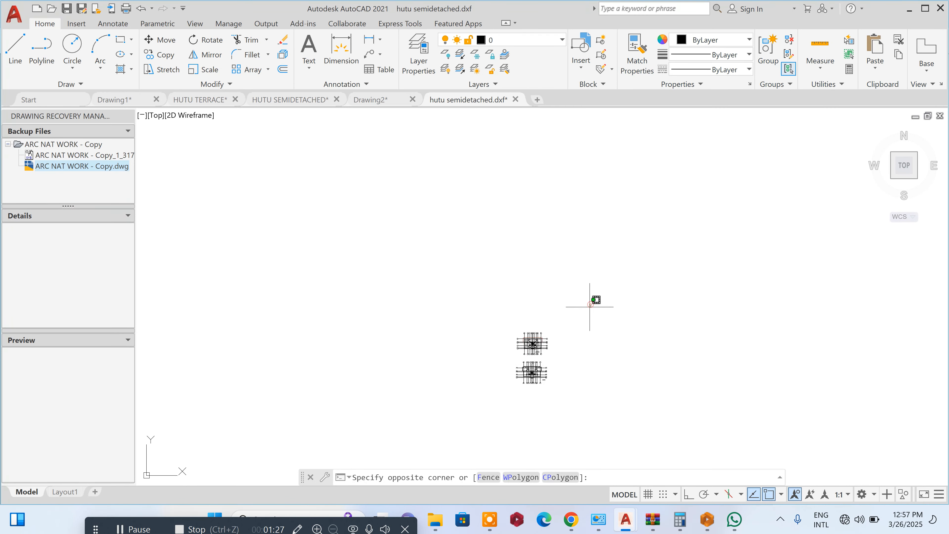
click(469, 413)
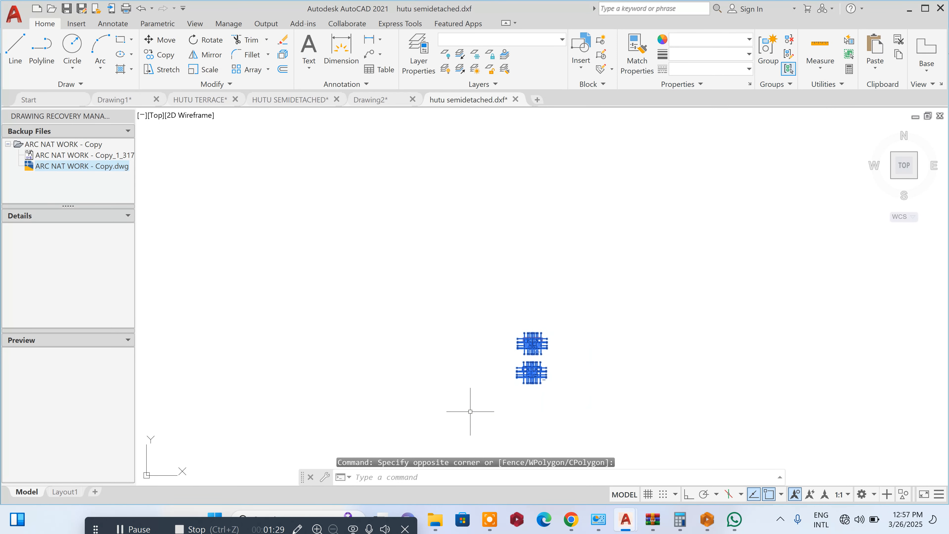
text(w)
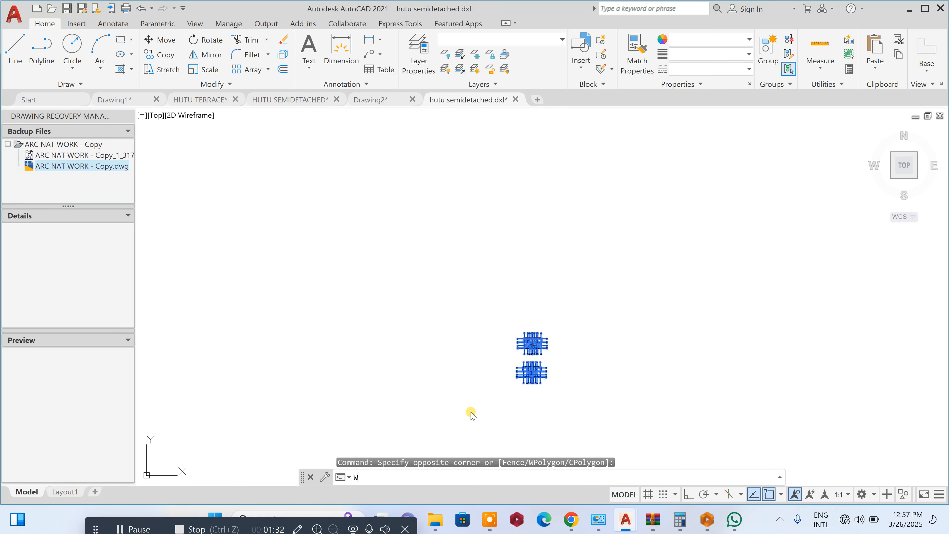
key(Return)
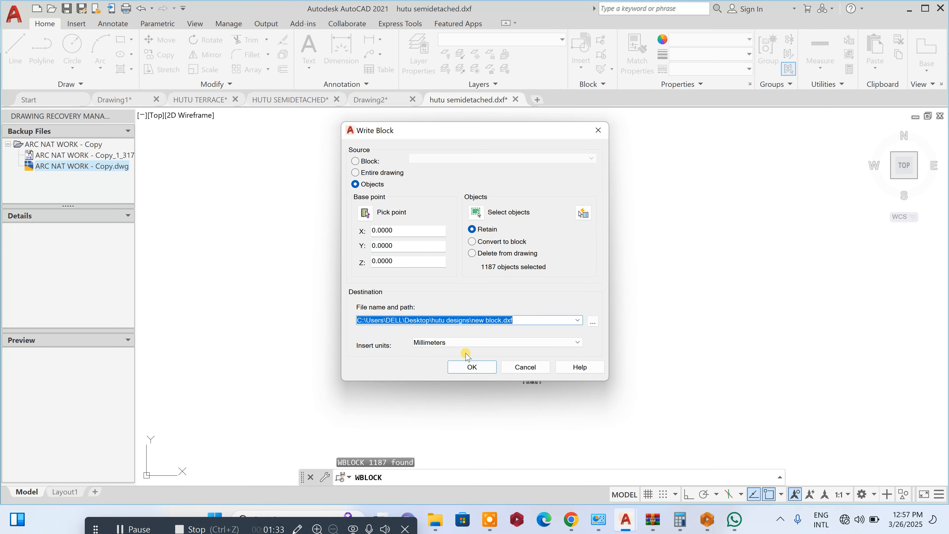
click(592, 321)
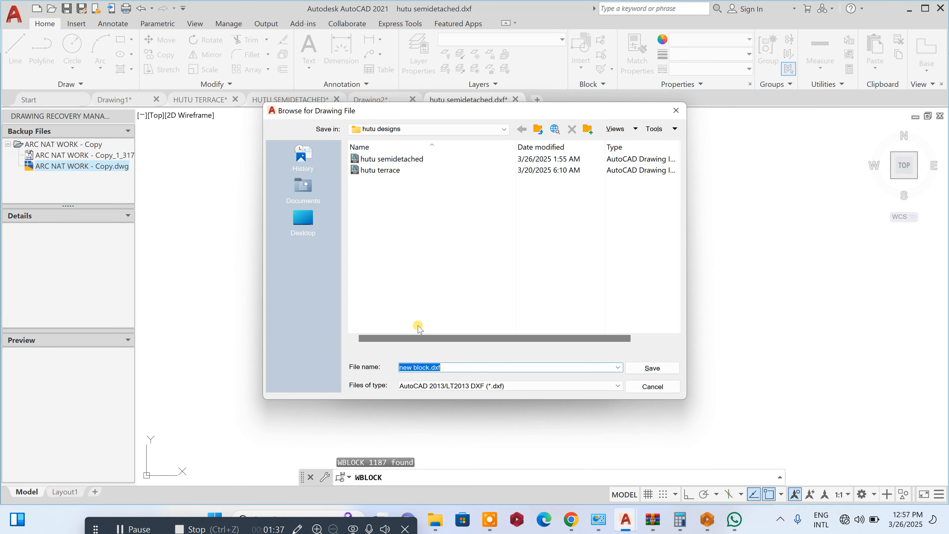
click(313, 216)
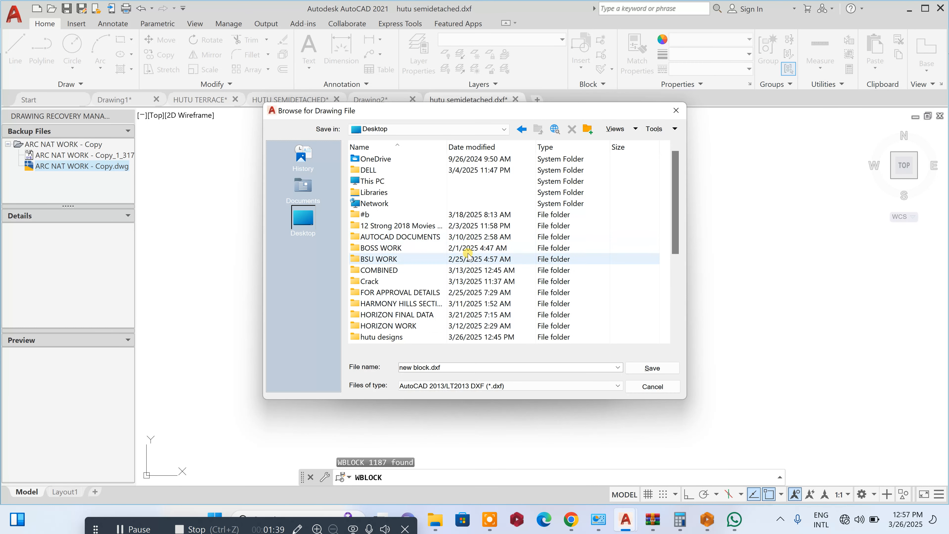
scroll(471, 262, down, 3)
click(471, 269)
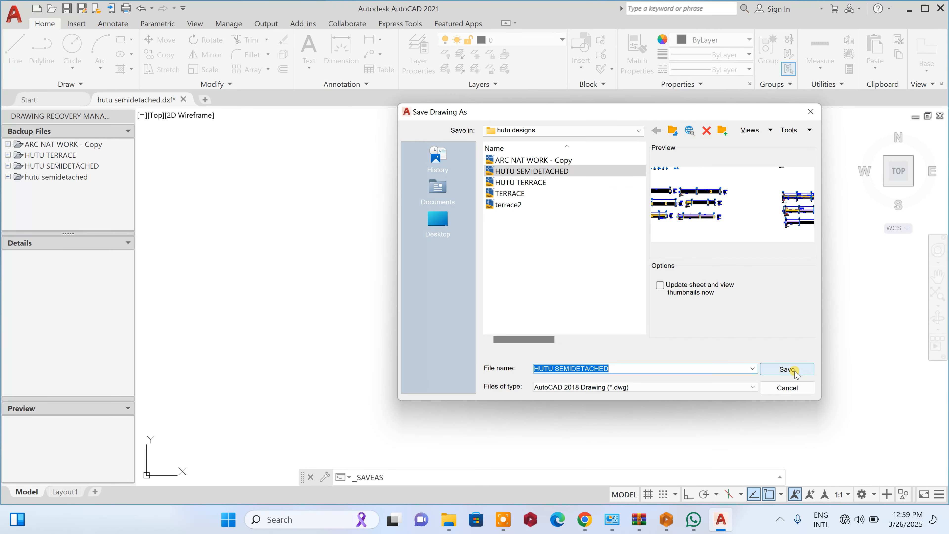
click(786, 370)
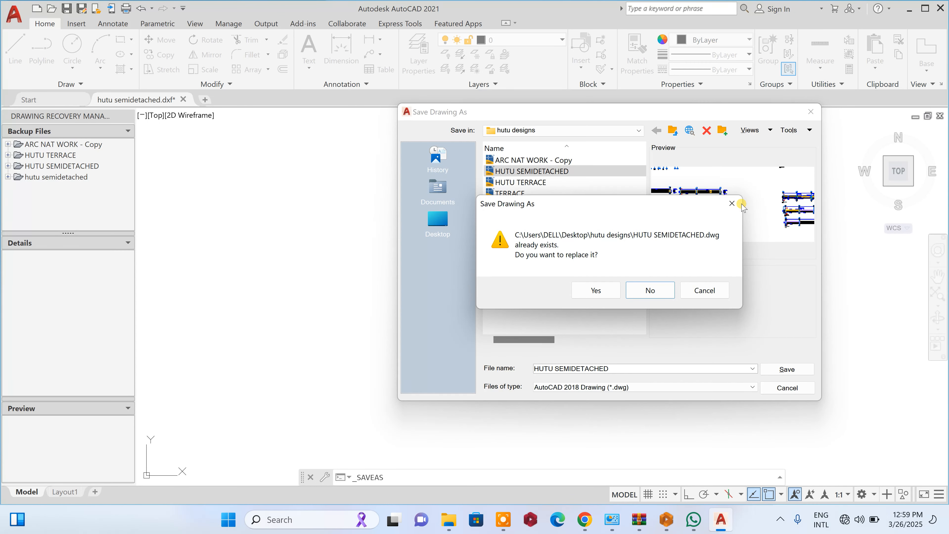
click(732, 204)
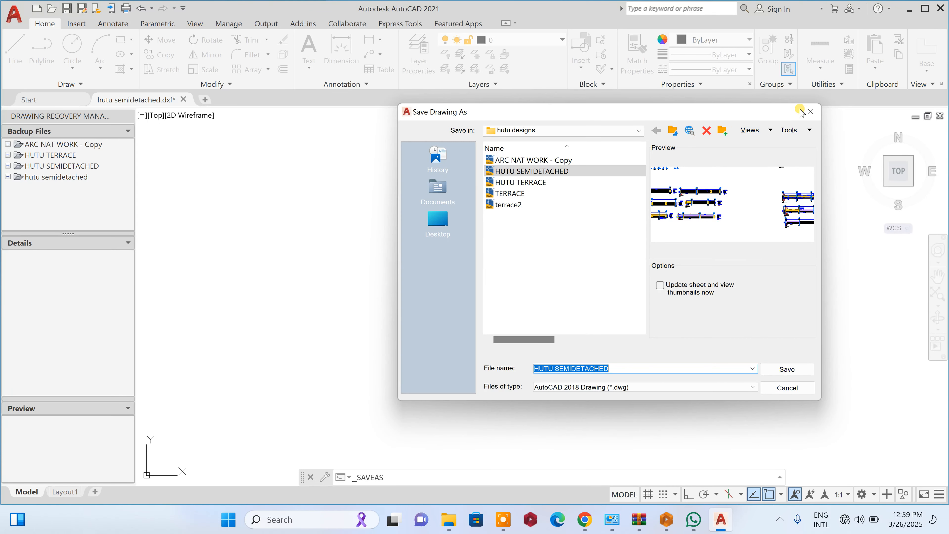
click(811, 111)
- Start a Write Block export of both floor plans, with destination file CLASS1.dxf in the hutu designs folder
click(607, 120)
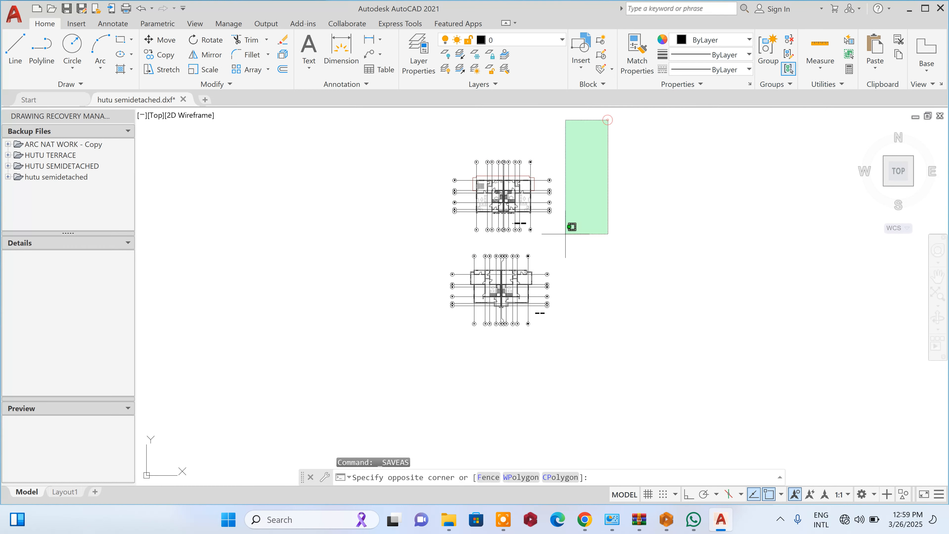
click(374, 379)
text(W)
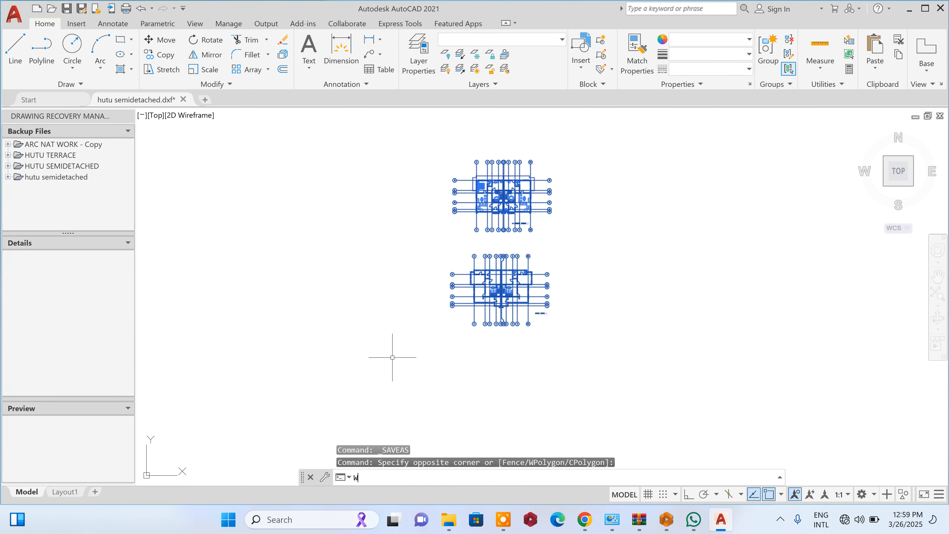
key(Return)
click(592, 320)
click(444, 369)
drag(448, 372, 375, 370)
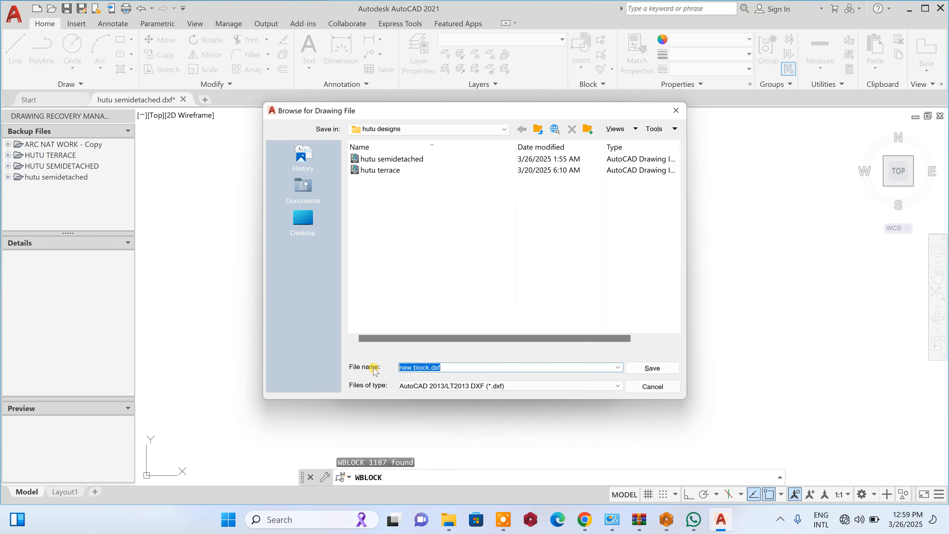
text(CLASS1)
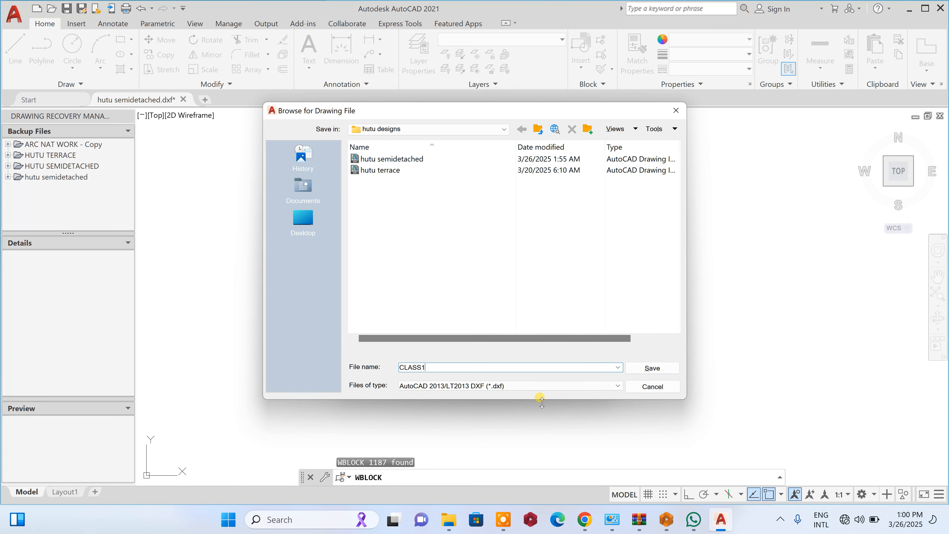
click(653, 368)
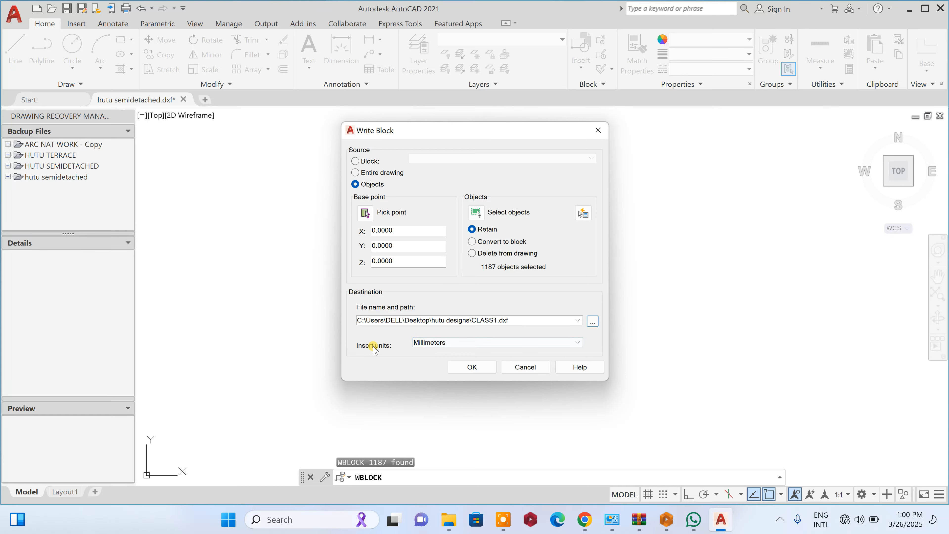
- Set the block's insert units to millimeters and write the file
click(451, 346)
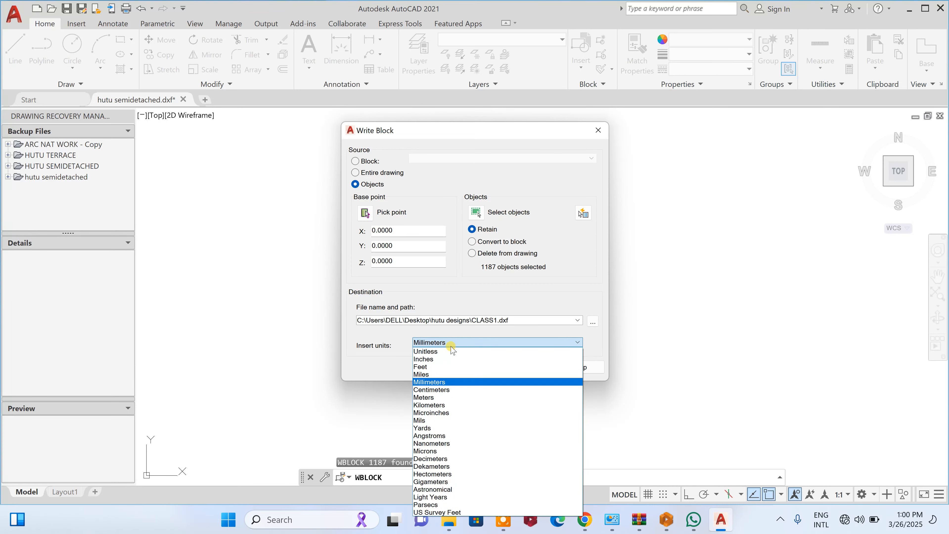
click(444, 382)
click(467, 365)
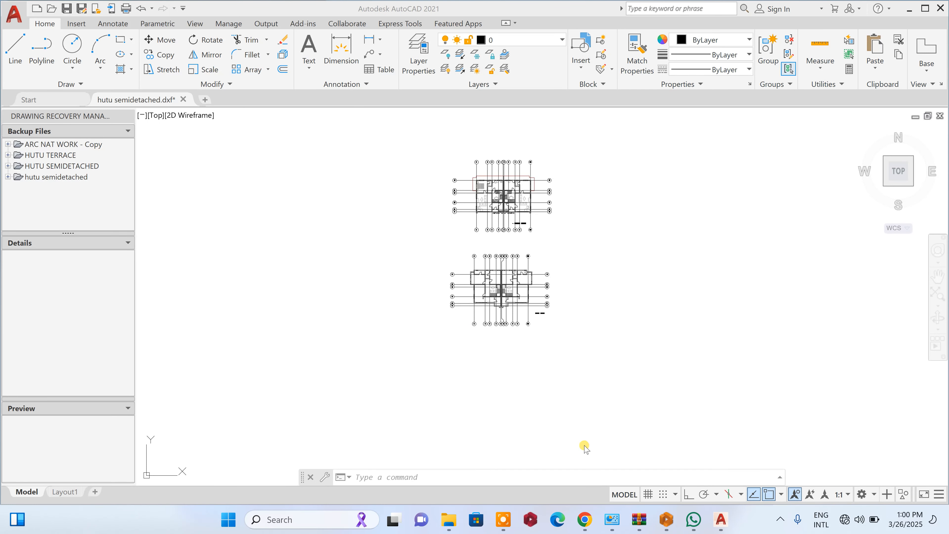
- Switch to ProtaStructure 2021 and create a new project with code CLASS1TUTORIAL from the UK (BS8110) template
click(532, 519)
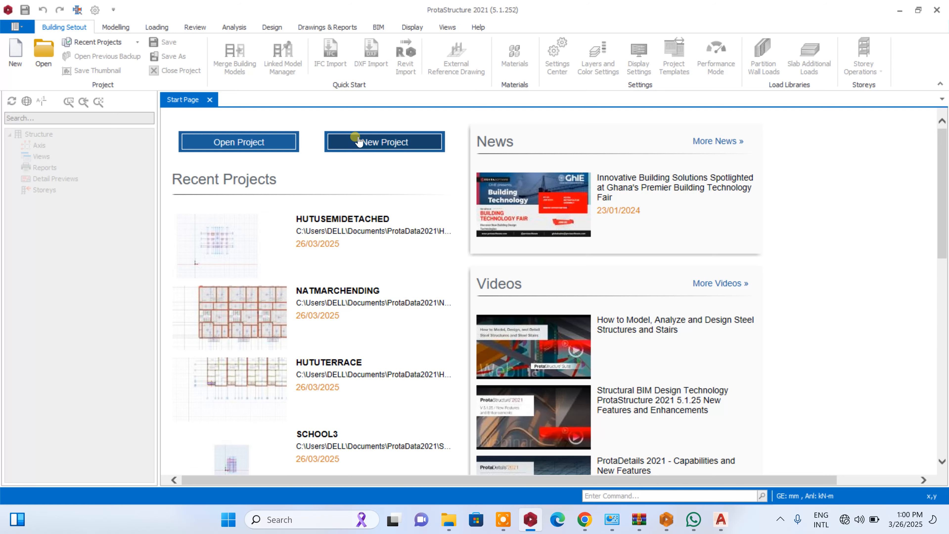
click(360, 144)
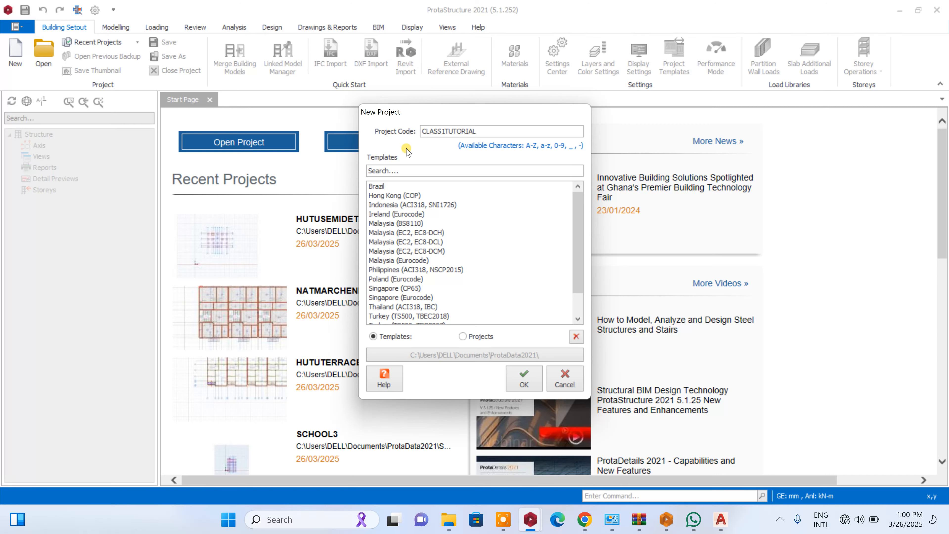
drag(577, 206, 583, 277)
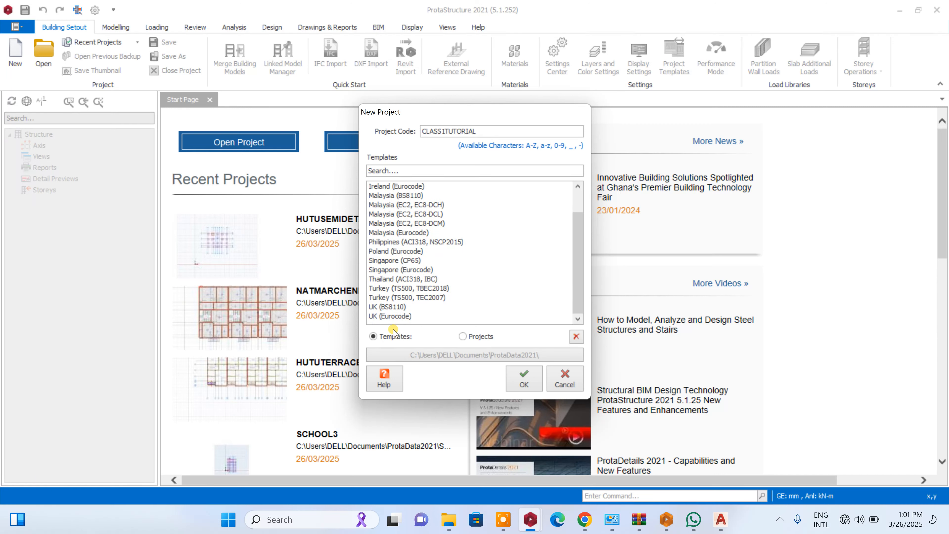
click(385, 307)
click(525, 381)
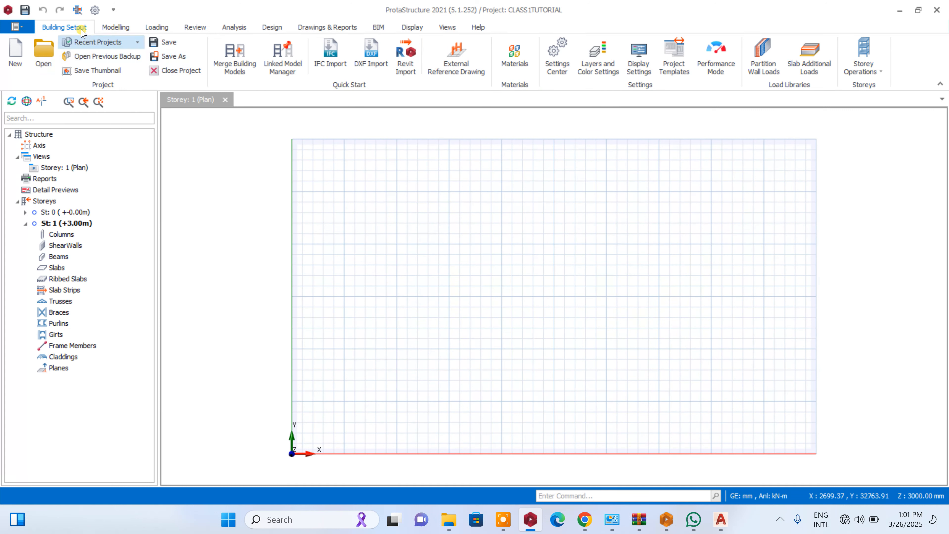
- Add CLASS1.dxf from the hutu designs folder as an external reference drawing for storey 1 and make it active
click(457, 60)
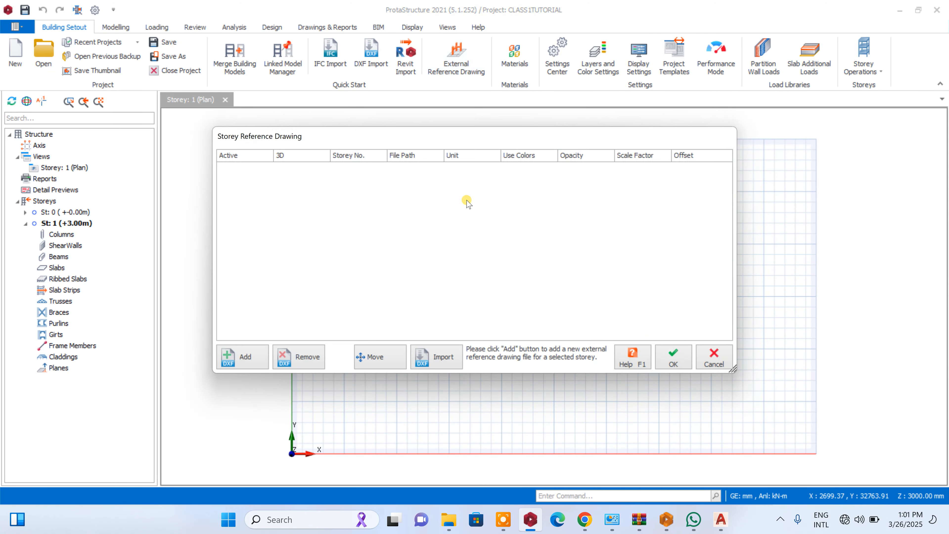
click(248, 358)
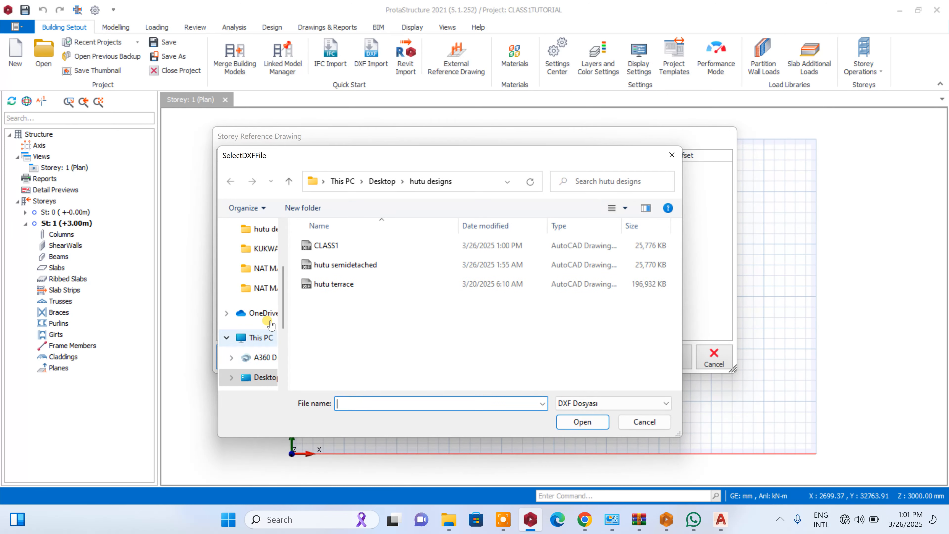
click(330, 246)
click(578, 423)
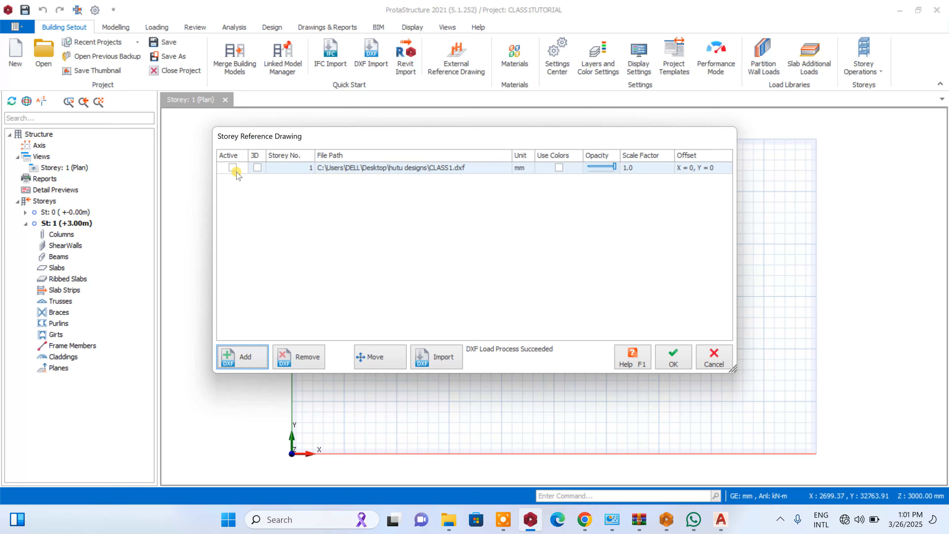
click(234, 168)
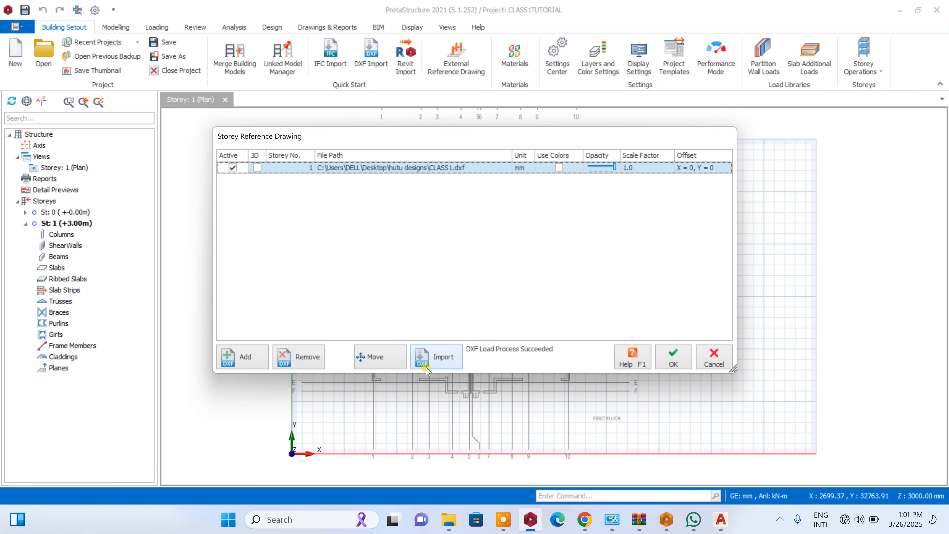
- Move the reference drawing from the middle of the ground floor plan's grid line A to X 19000, Y 20000
click(379, 356)
scroll(534, 336, down, 3)
scroll(530, 299, up, 5)
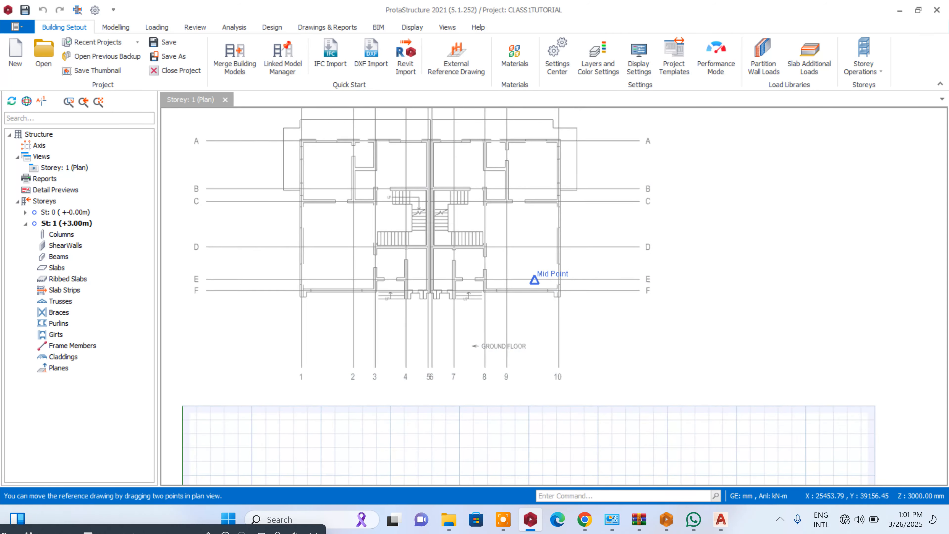
scroll(534, 279, down, 3)
click(486, 208)
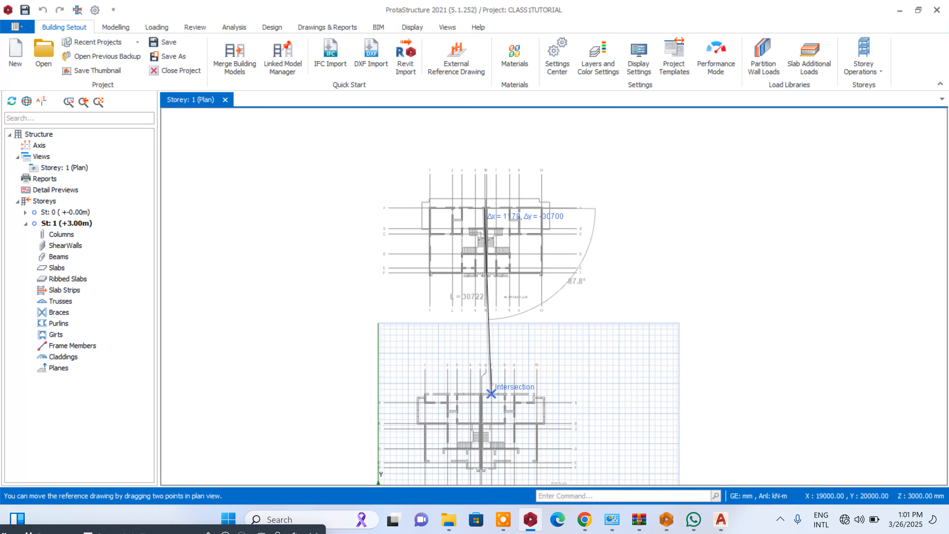
click(491, 393)
click(670, 358)
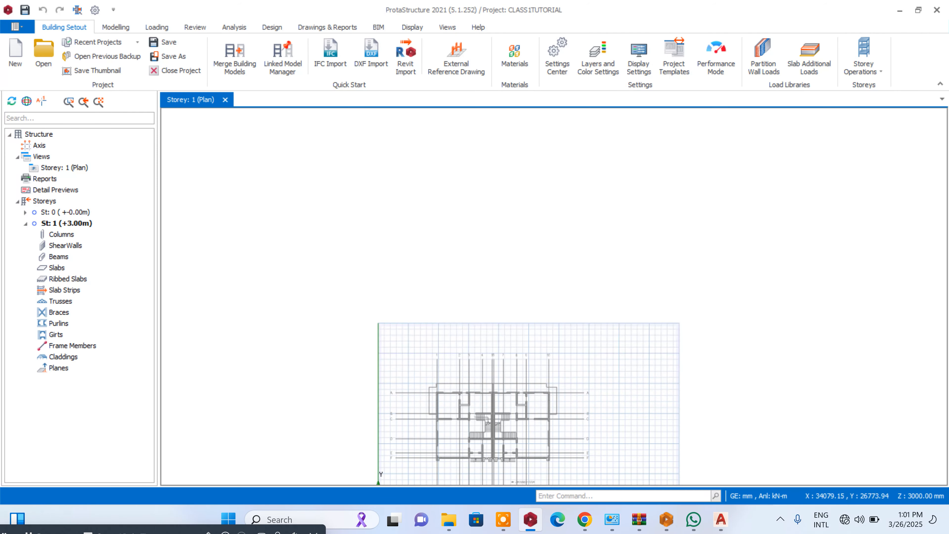
- Draw a grid axis labelled 1 along the ground floor plan's grid line 1, from its upper end to its lower end
scroll(438, 361, up, 7)
scroll(533, 243, down, 4)
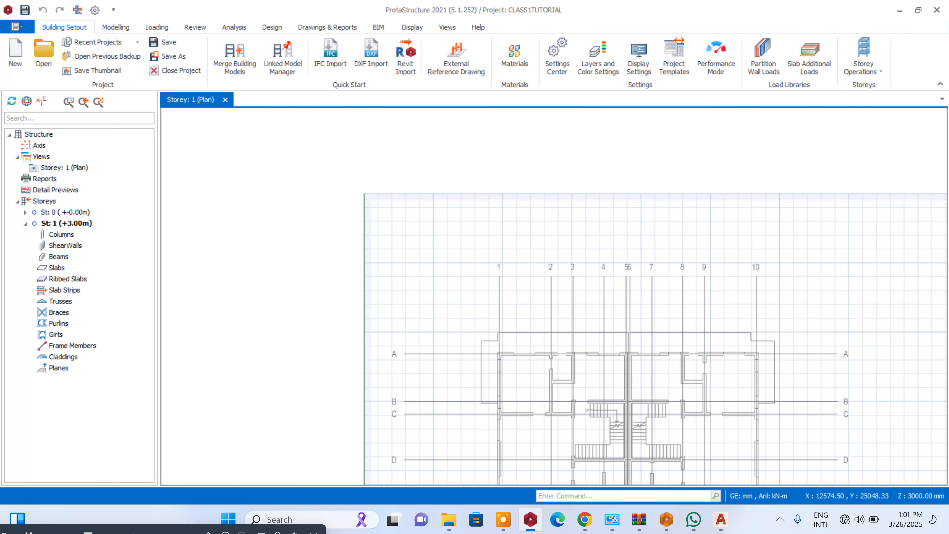
scroll(537, 256, down, 2)
click(116, 27)
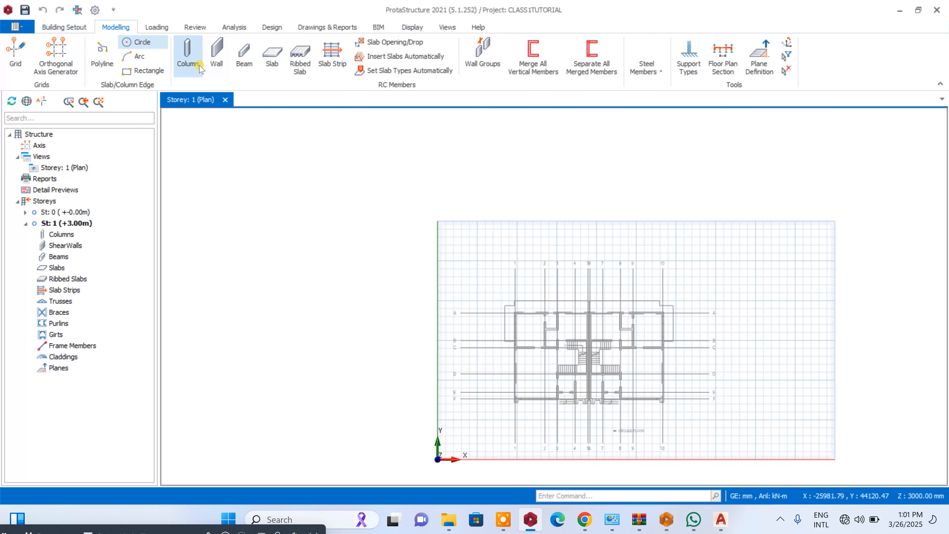
click(15, 54)
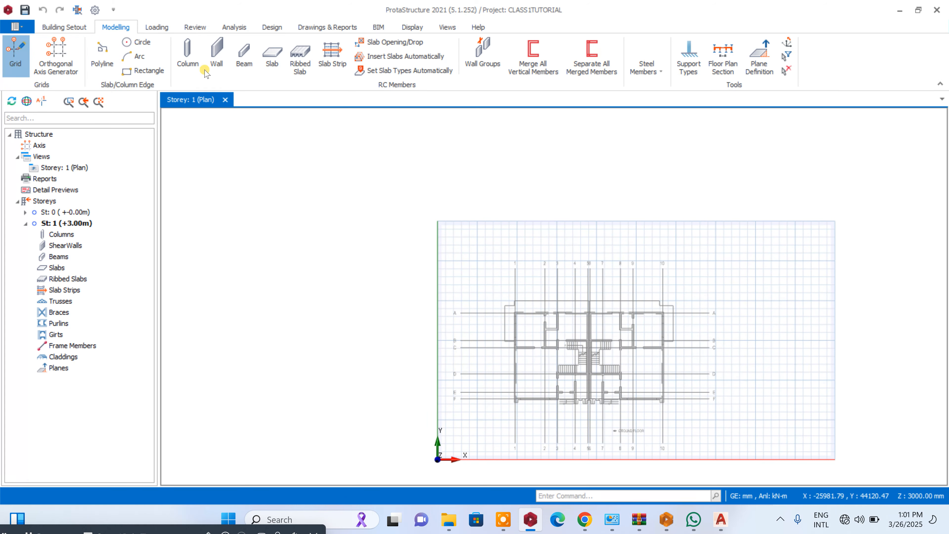
scroll(517, 273, up, 2)
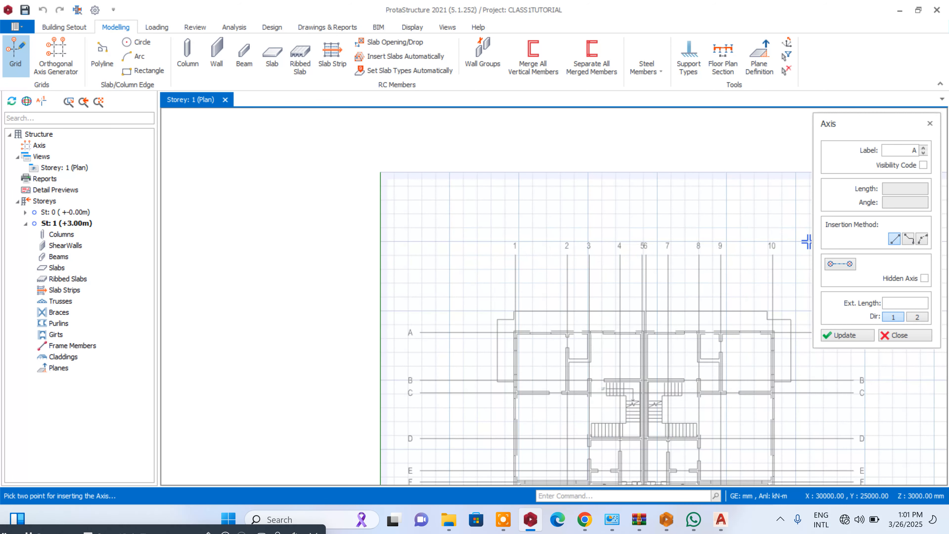
scroll(493, 241, up, 2)
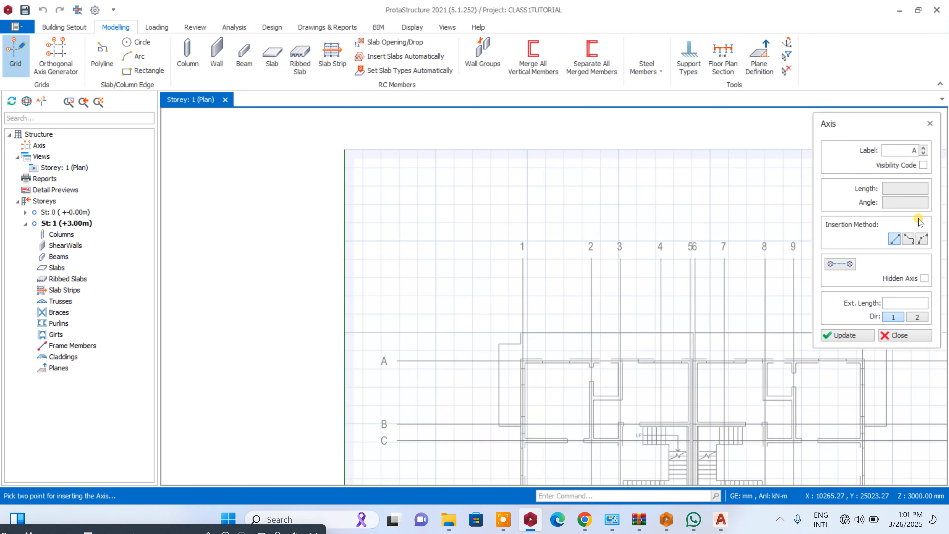
click(904, 150)
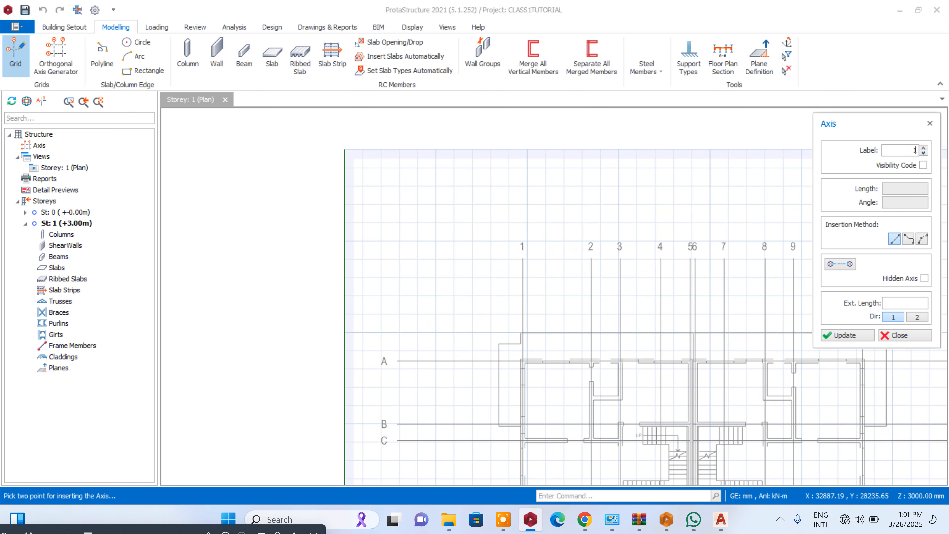
scroll(509, 268, up, 5)
click(547, 239)
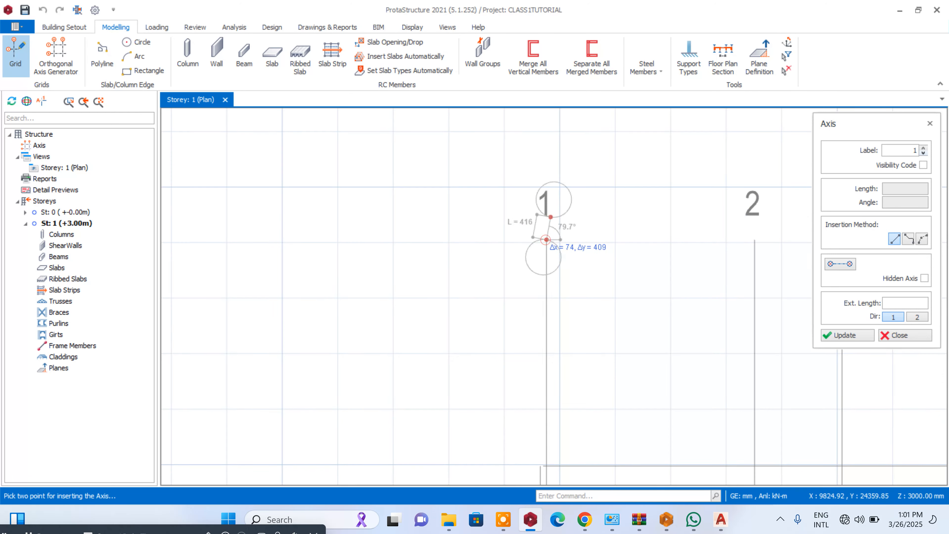
scroll(557, 201, down, 8)
scroll(559, 280, up, 6)
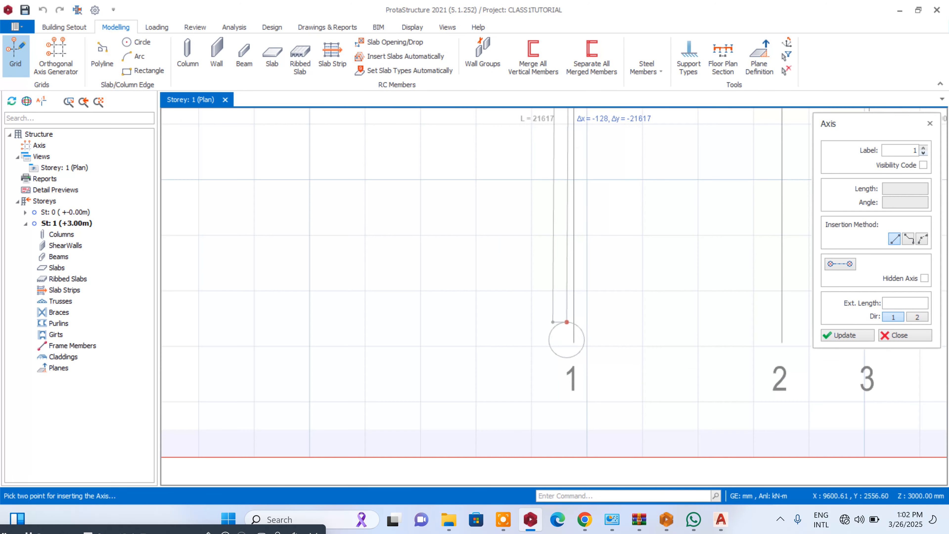
click(574, 343)
scroll(549, 295, down, 5)
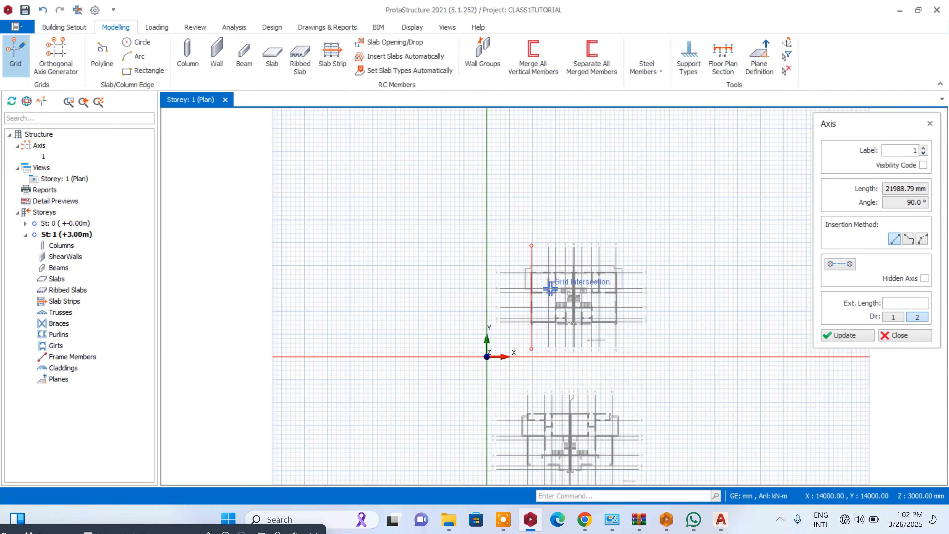
- Draw axis 2 over grid line 2 of the ground floor plan, between the line's two end points
scroll(546, 286, up, 5)
scroll(541, 159, up, 3)
click(534, 177)
scroll(538, 165, down, 5)
scroll(542, 276, up, 6)
scroll(536, 355, up, 2)
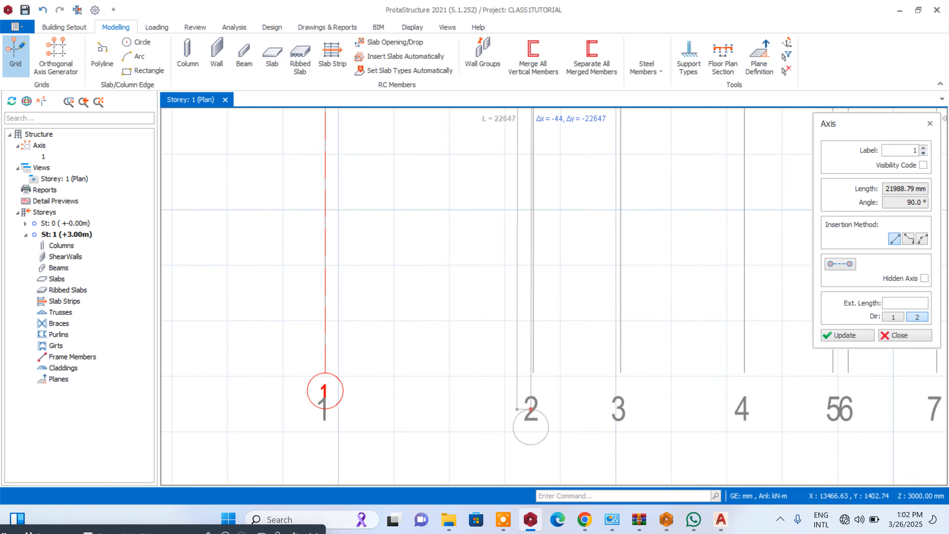
click(534, 356)
scroll(533, 402, down, 6)
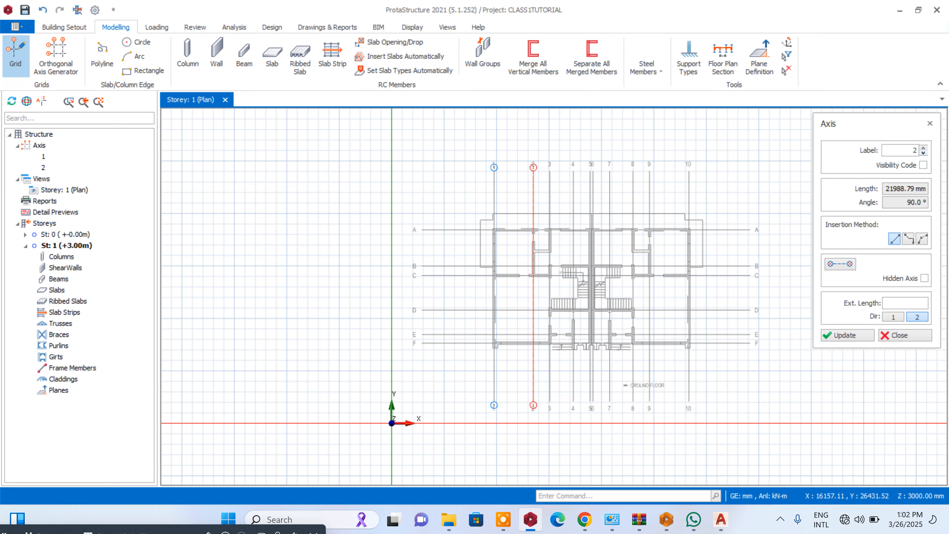
- Try to draw axis 3 over the ground floor plan's grid line 3, and delete that axis
scroll(556, 154, up, 7)
click(512, 268)
scroll(533, 190, down, 8)
scroll(524, 294, up, 4)
scroll(542, 385, up, 3)
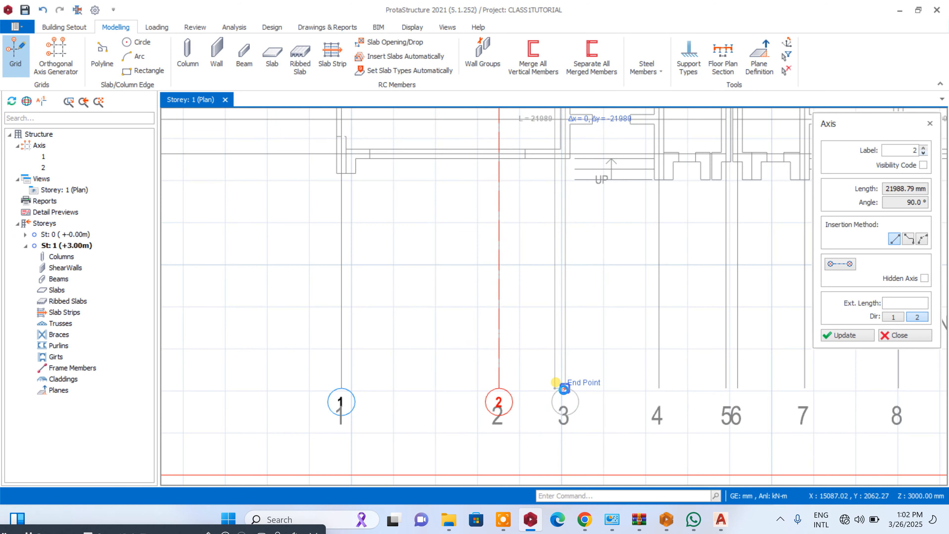
click(564, 388)
scroll(565, 388, down, 3)
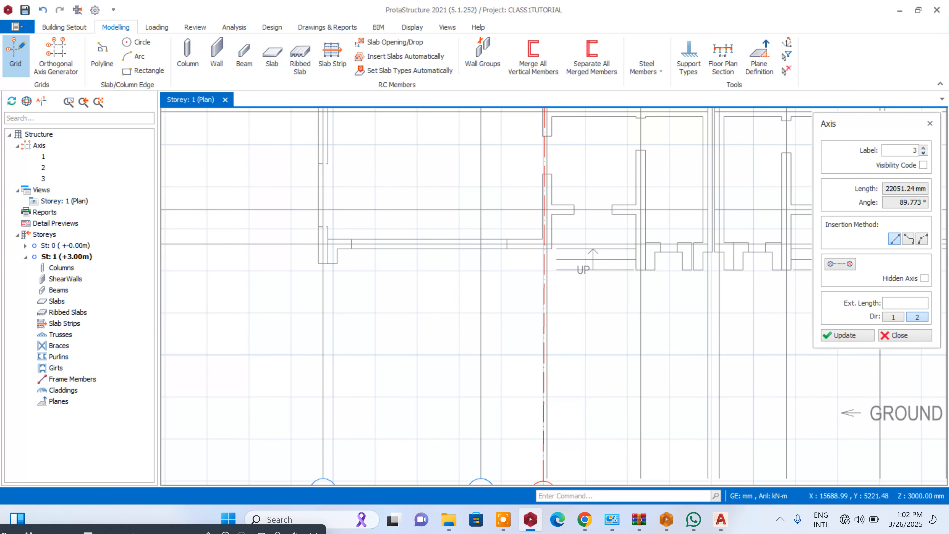
key(Delete)
- Draw axis 3 vertically along the ground floor plan's grid line 3, from its upper end point to its lower one
scroll(543, 397, down, 4)
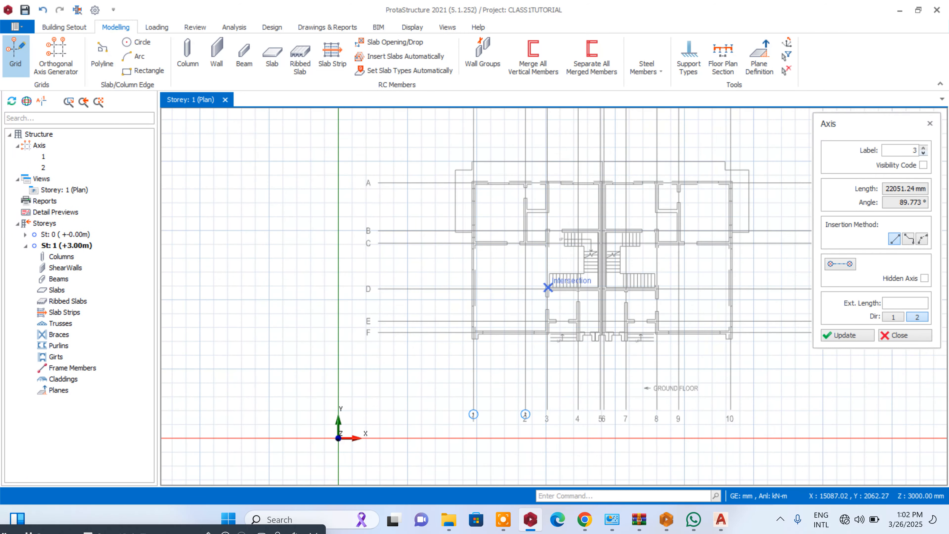
scroll(555, 465, up, 5)
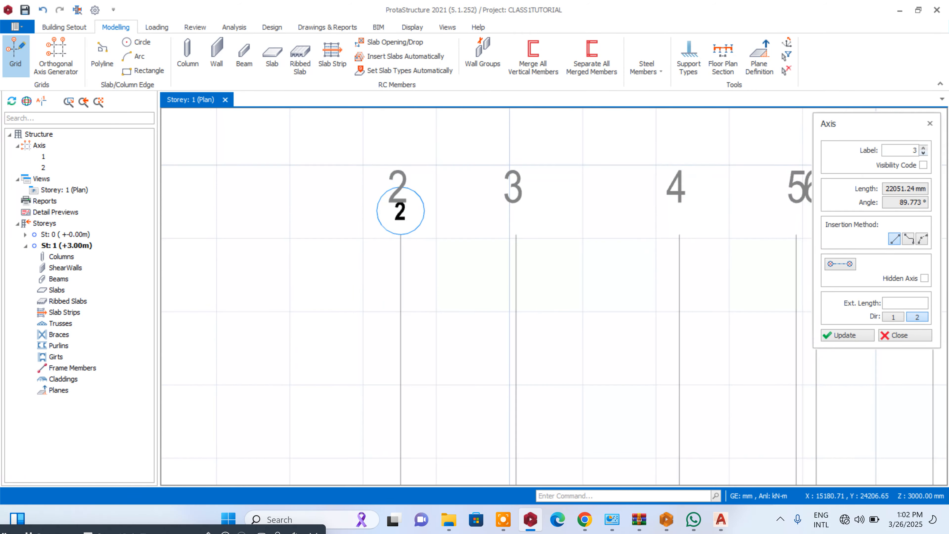
scroll(536, 172, down, 9)
scroll(543, 314, up, 11)
click(499, 304)
scroll(492, 310, down, 8)
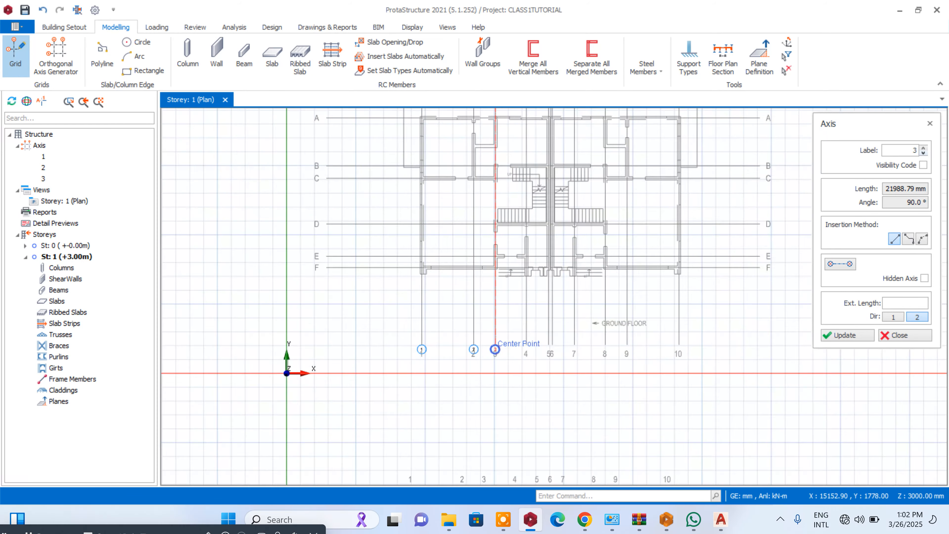
- Draw axis 4 over the ground floor plan's grid line 4, from its upper end point to its lower end point
scroll(492, 310, up, 3)
scroll(540, 208, up, 3)
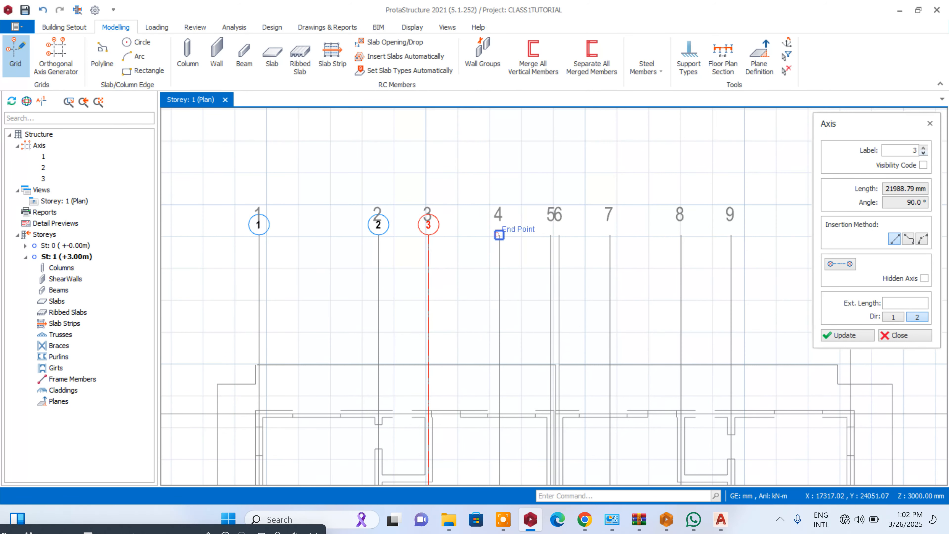
scroll(500, 235, down, 3)
scroll(501, 332, up, 5)
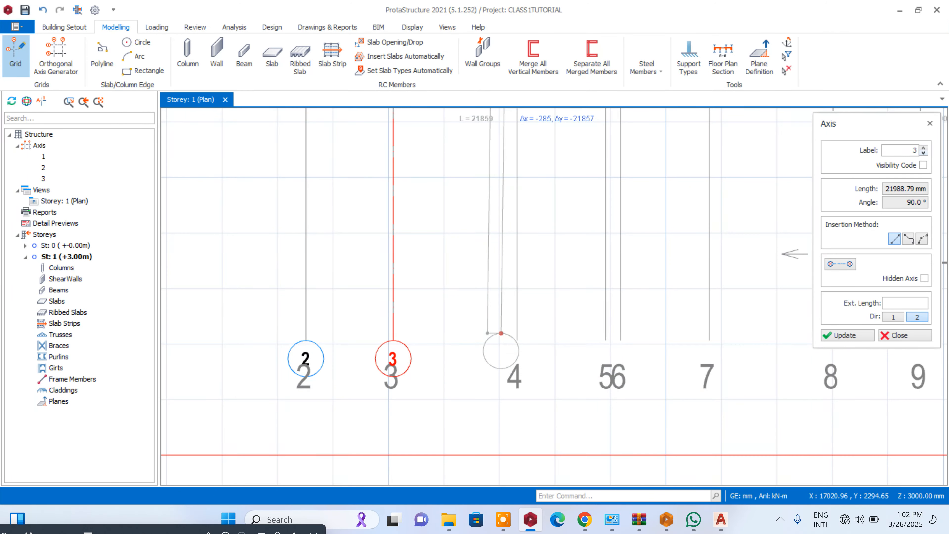
click(517, 340)
scroll(516, 340, down, 5)
- Draw axis 5 over grid line 5 at the party wall of the ground floor plan, using the line's end points
scroll(516, 340, up, 6)
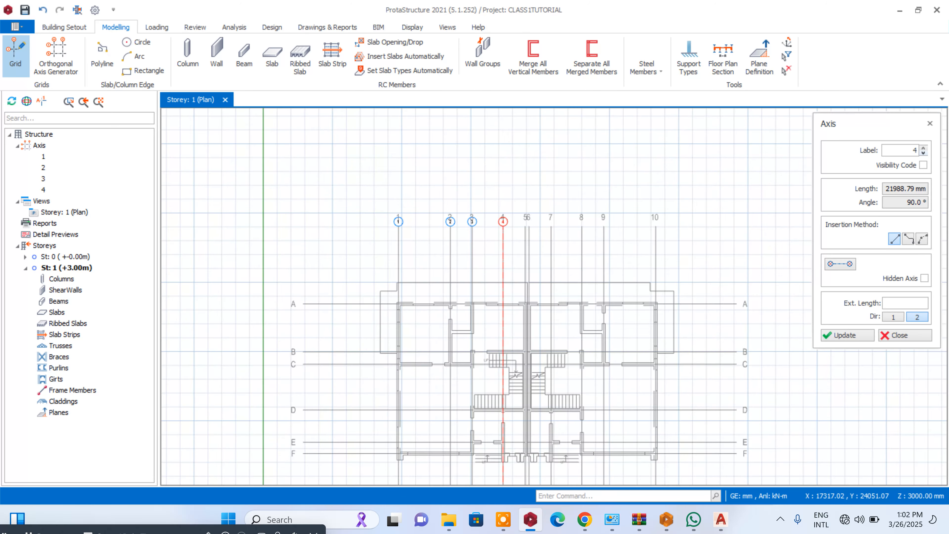
scroll(526, 230, up, 1)
scroll(544, 229, down, 4)
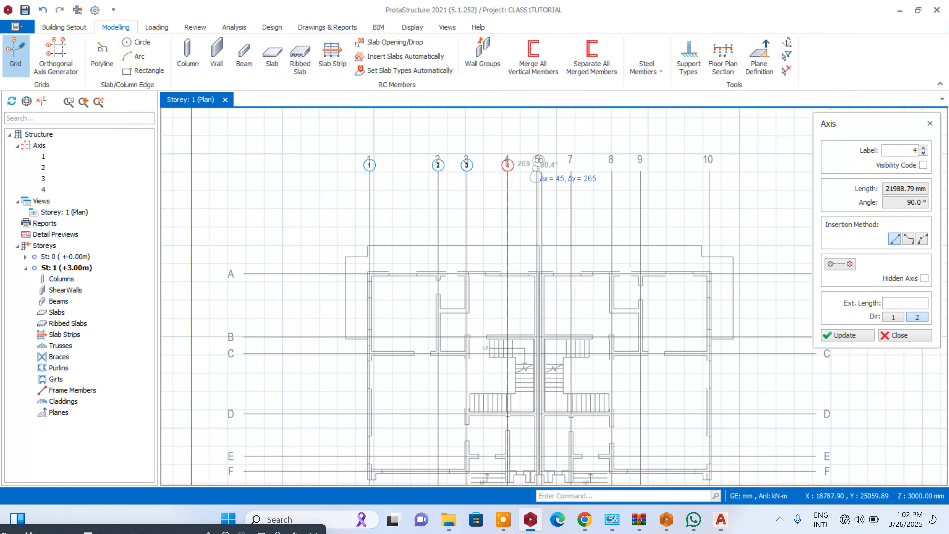
scroll(543, 463, up, 6)
scroll(543, 463, down, 3)
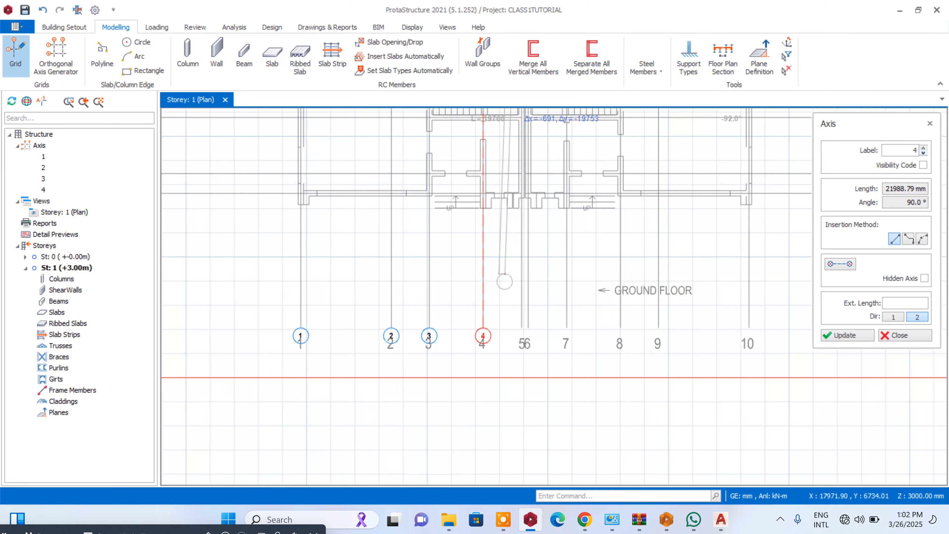
scroll(529, 369, up, 3)
click(530, 368)
scroll(538, 363, down, 4)
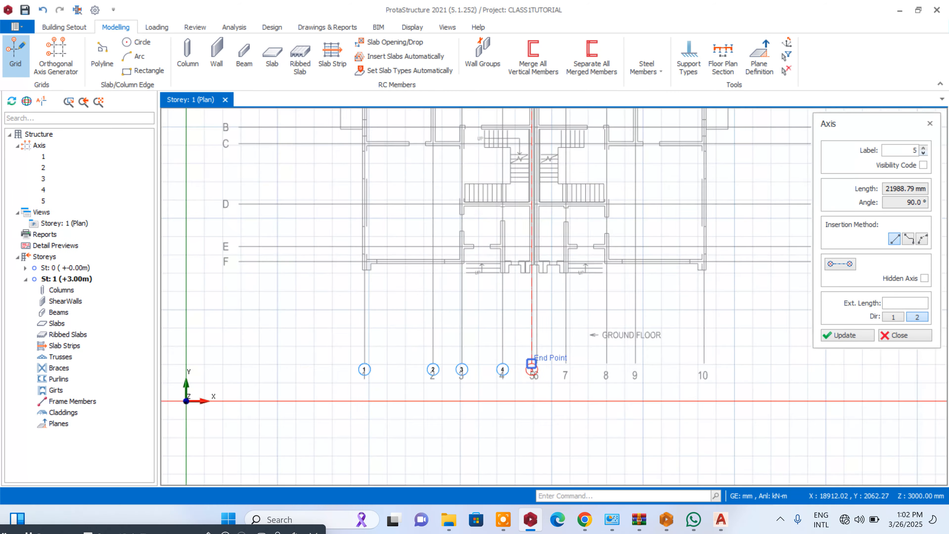
- Draw axis 6 over grid line 6, right beside axis 5, between the reference line's end points
scroll(468, 197, up, 5)
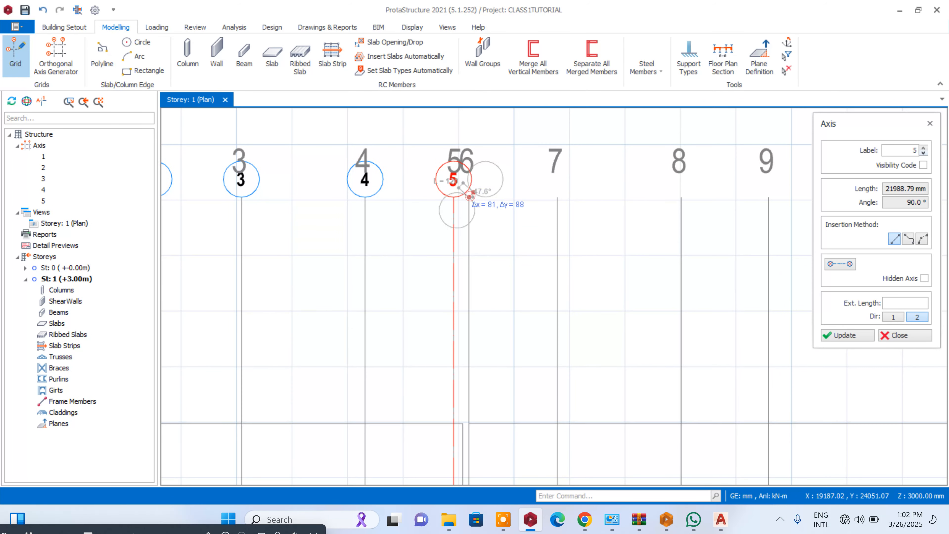
scroll(470, 195, down, 4)
scroll(481, 402, up, 5)
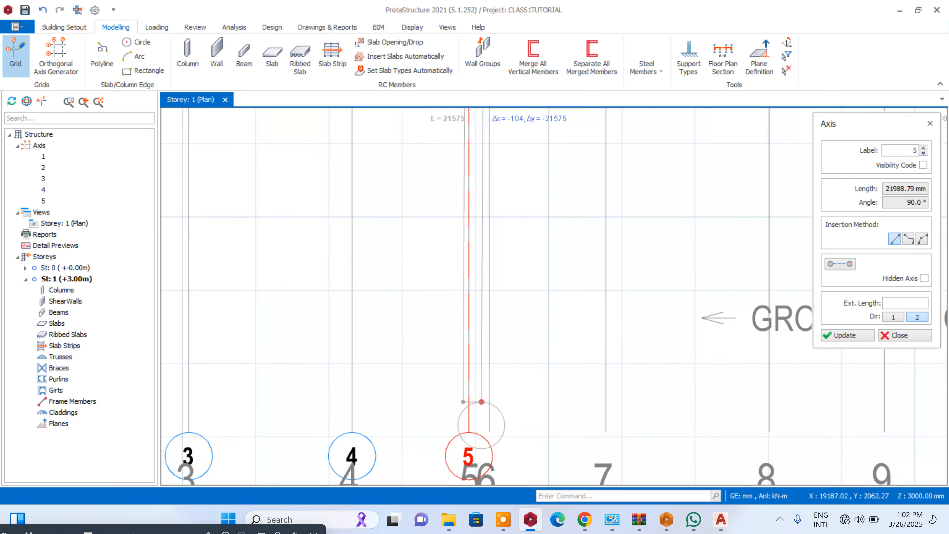
click(489, 431)
scroll(489, 432, down, 4)
- Draw axis 7 from beside the upper end of the ground floor plan's grid line 7 to its lower end point
scroll(492, 157, up, 2)
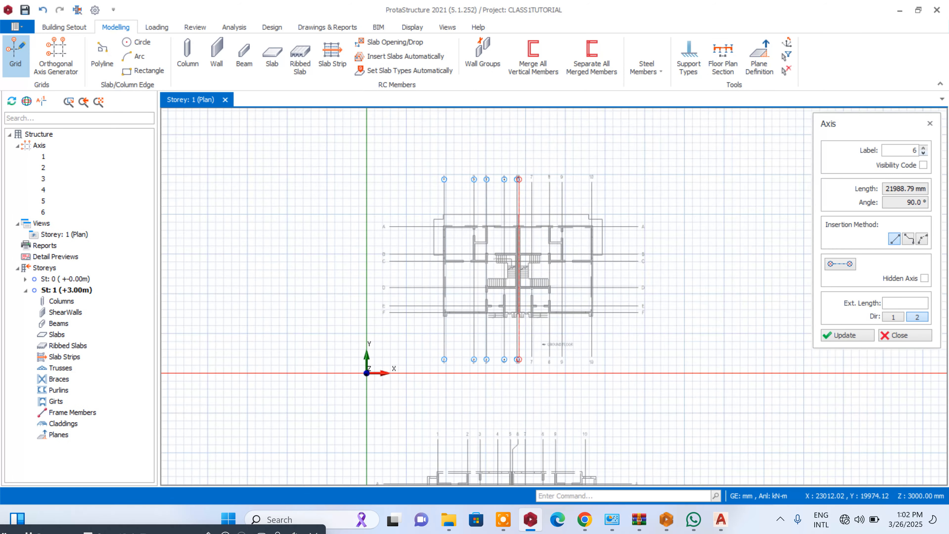
scroll(523, 172, down, 4)
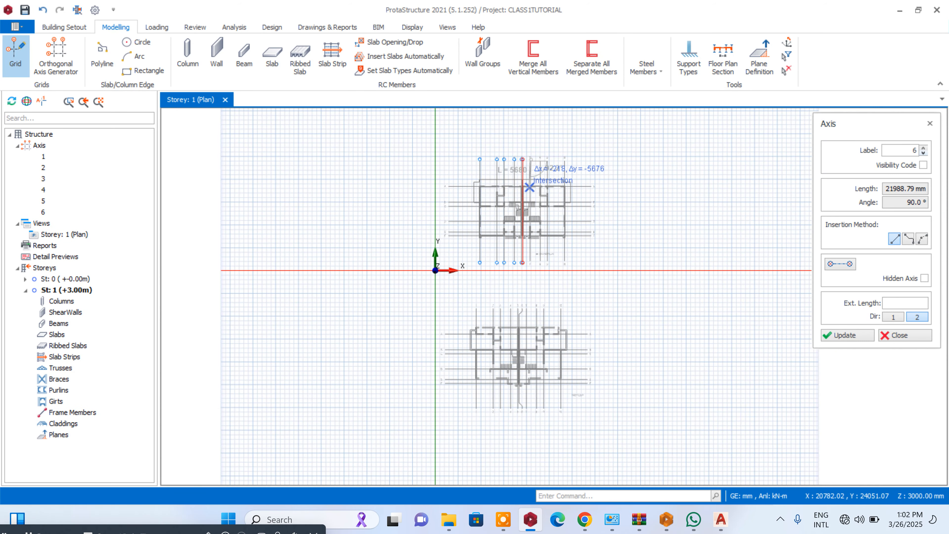
scroll(528, 285, up, 4)
scroll(528, 280, up, 3)
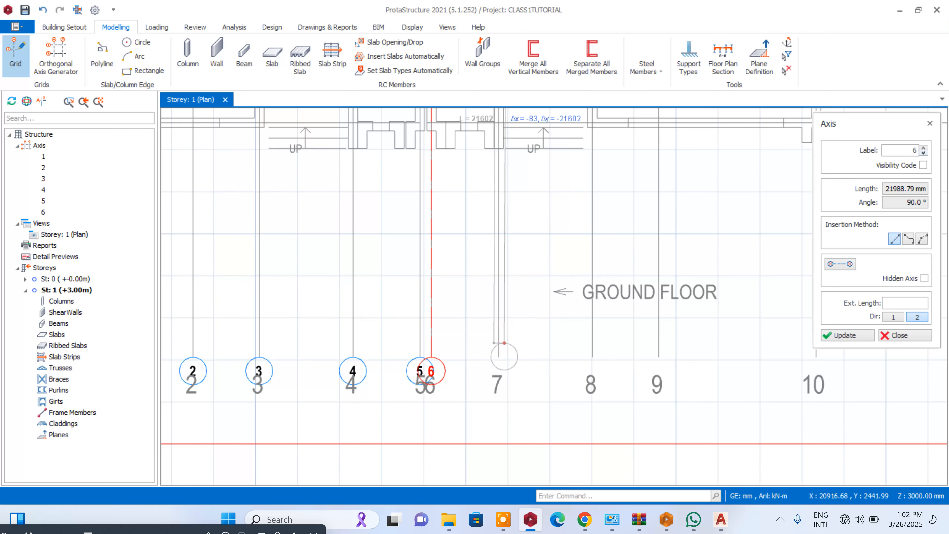
click(498, 357)
scroll(498, 357, down, 4)
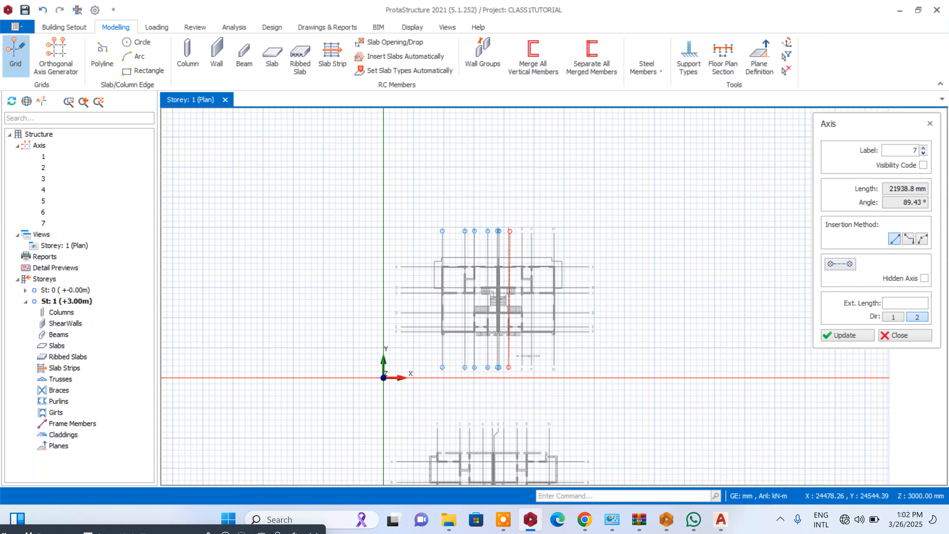
- Draw axis 8 over the ground floor plan's grid line 8, from its upper end point to its lower end point
scroll(528, 229, up, 5)
click(486, 253)
scroll(523, 166, down, 5)
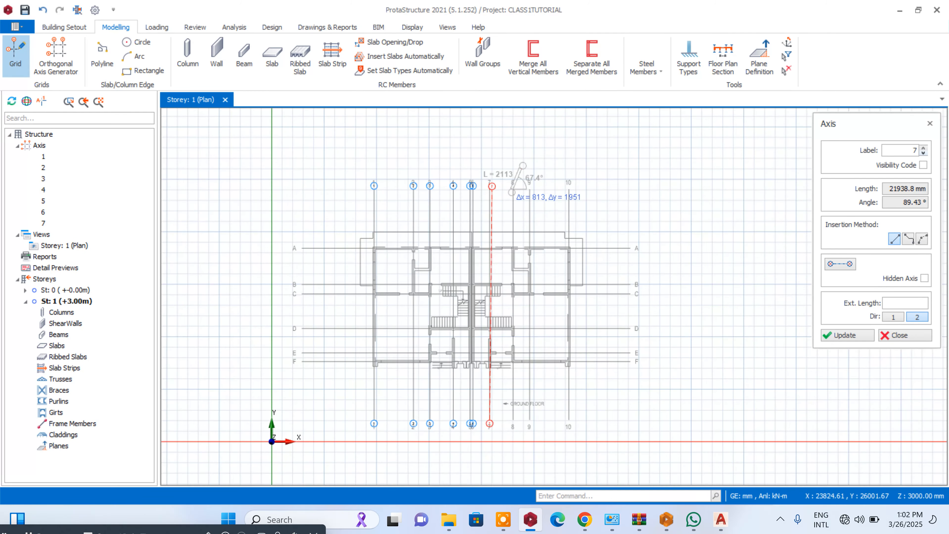
scroll(521, 293, up, 6)
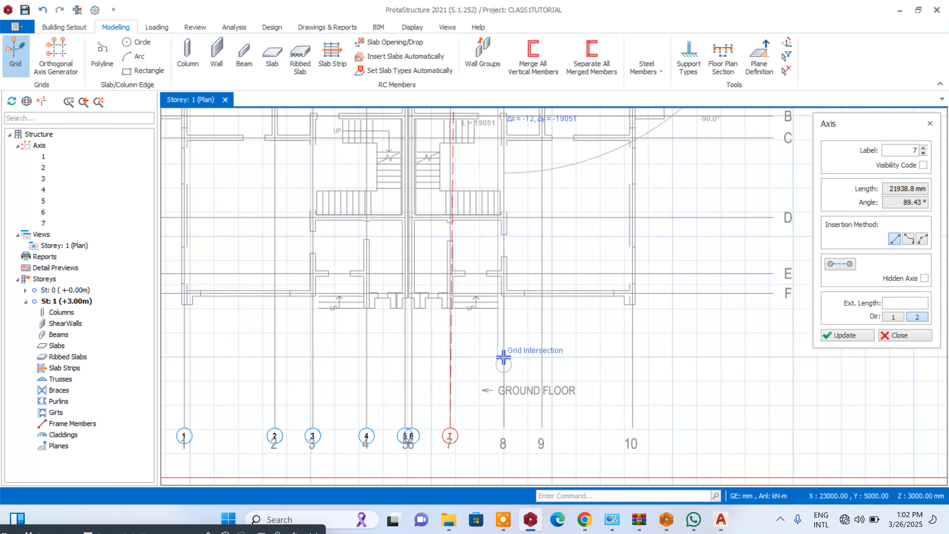
click(503, 449)
scroll(432, 449, down, 4)
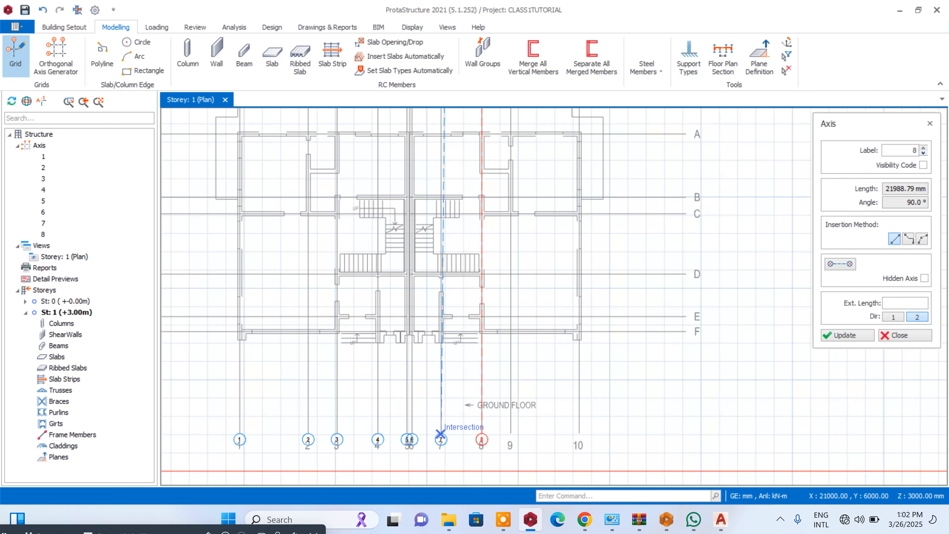
- Draw axis 9 over the ground floor plan's grid line 9, from its upper end point to its lower end point
scroll(479, 258, up, 7)
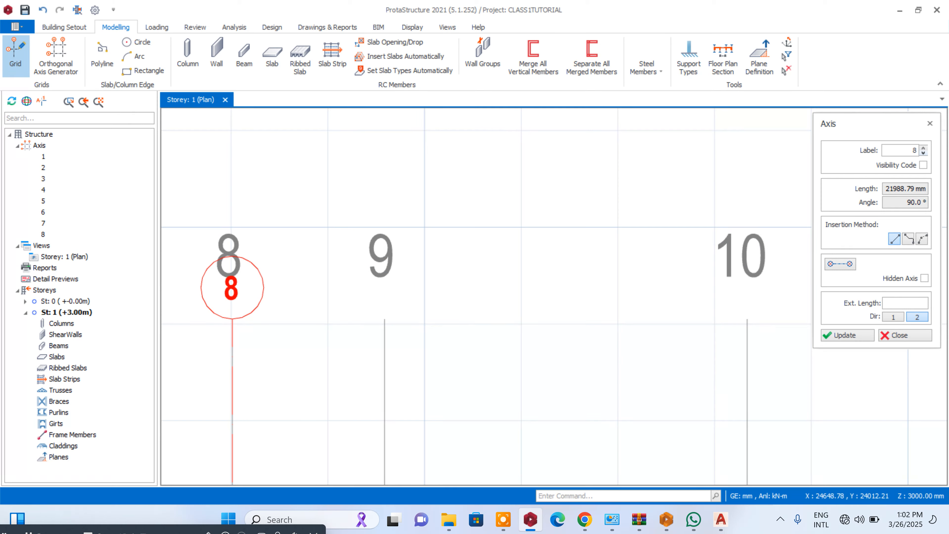
click(385, 318)
scroll(424, 202, down, 4)
scroll(486, 411, up, 6)
click(503, 399)
scroll(508, 392, down, 5)
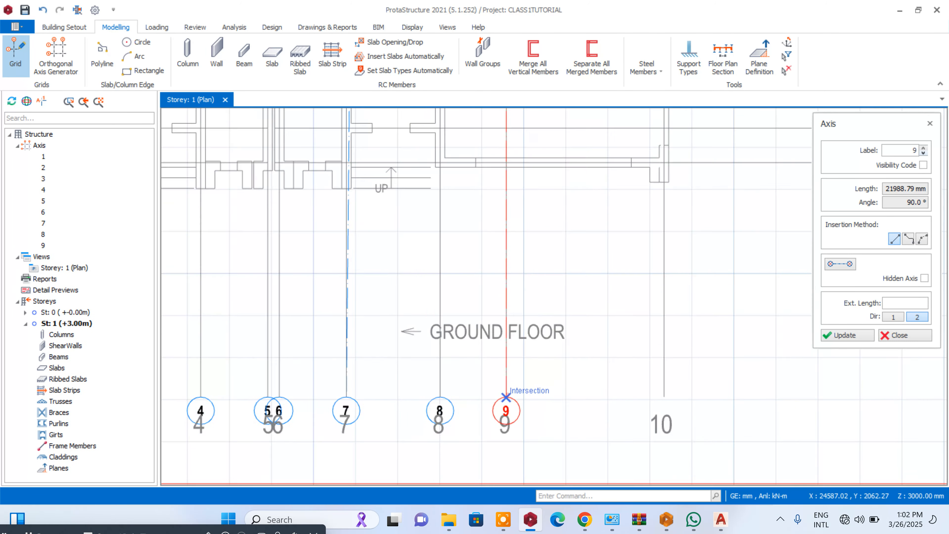
- Draw axis 10 over the ground floor plan's grid line 10, from its upper end point to its lower end point
scroll(519, 247, up, 5)
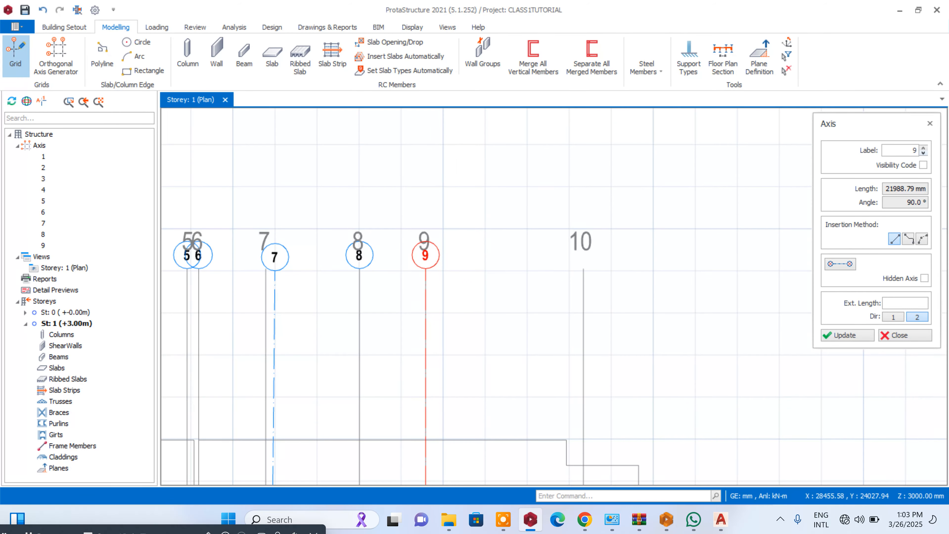
scroll(582, 269, down, 3)
scroll(531, 285, up, 6)
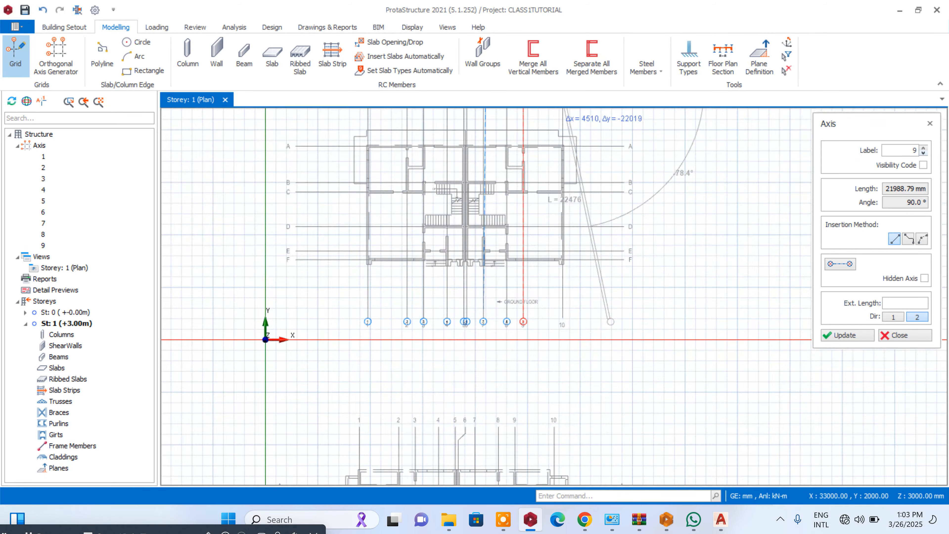
click(526, 315)
scroll(486, 396, down, 5)
scroll(460, 157, up, 2)
key(Escape)
- Delete the slanted axis 7
scroll(453, 152, up, 4)
click(564, 182)
right_click(564, 182)
click(588, 191)
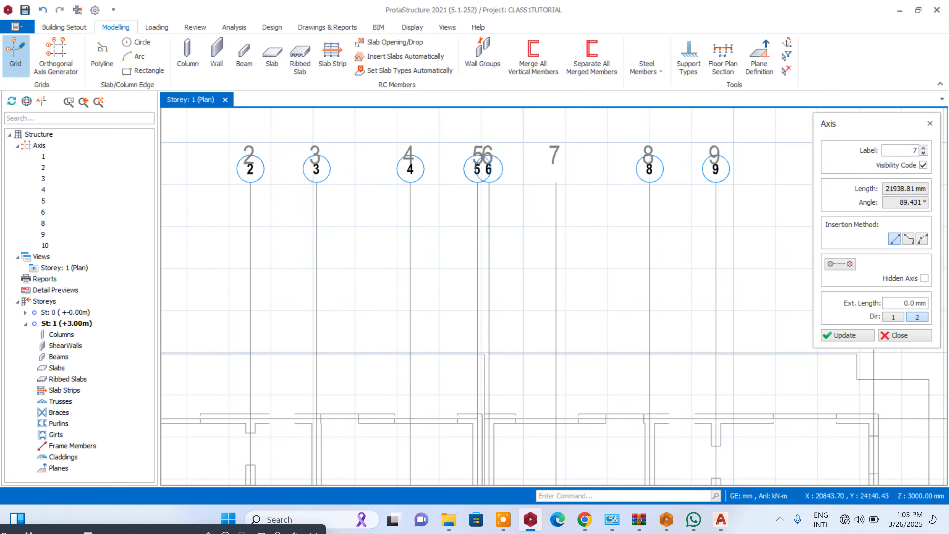
- Redraw axis 7 vertically over the ground floor plan's grid line 7, between the reference line's upper and lower end points
scroll(557, 181, down, 5)
scroll(582, 325, up, 5)
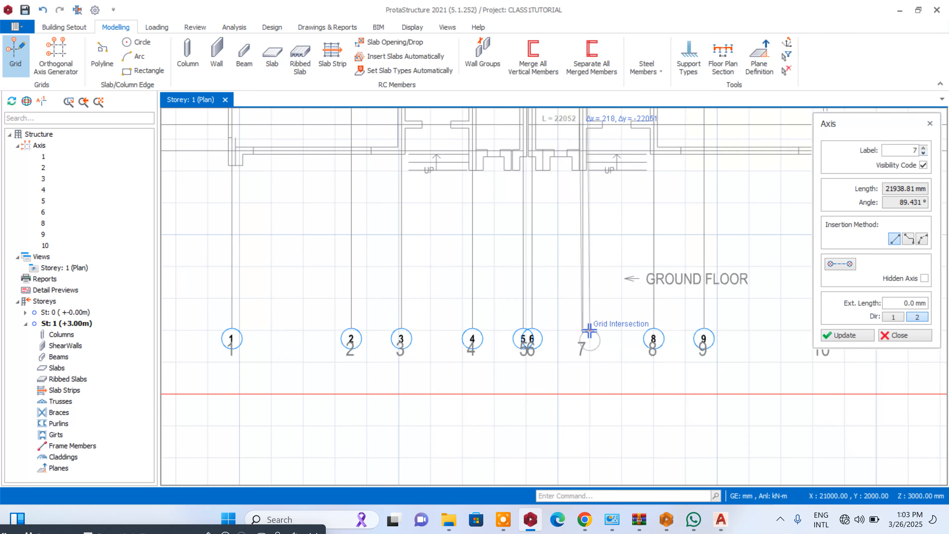
scroll(578, 334, up, 3)
click(584, 329)
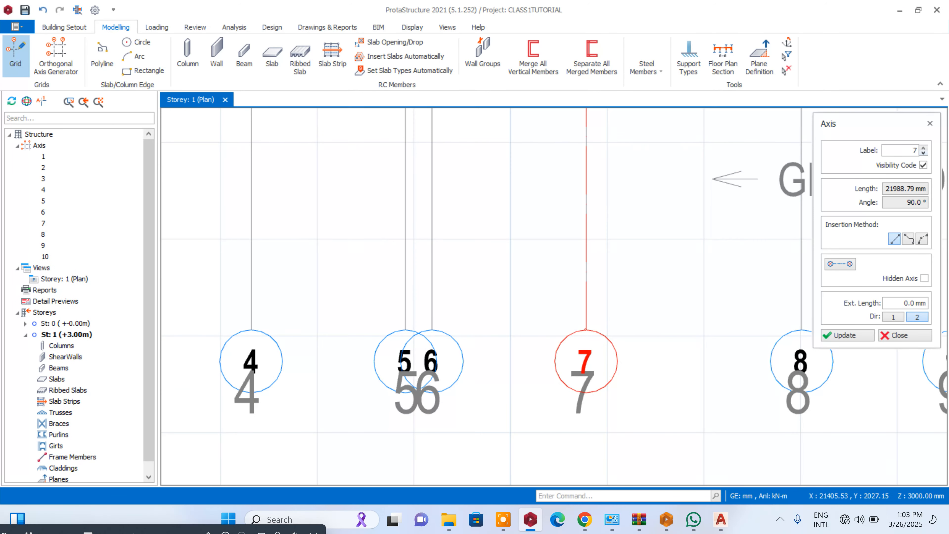
- Set the axis label to A and draw the horizontal axis over grid line A, between the reference line's end points
scroll(617, 341, down, 6)
scroll(608, 297, down, 3)
scroll(549, 235, up, 3)
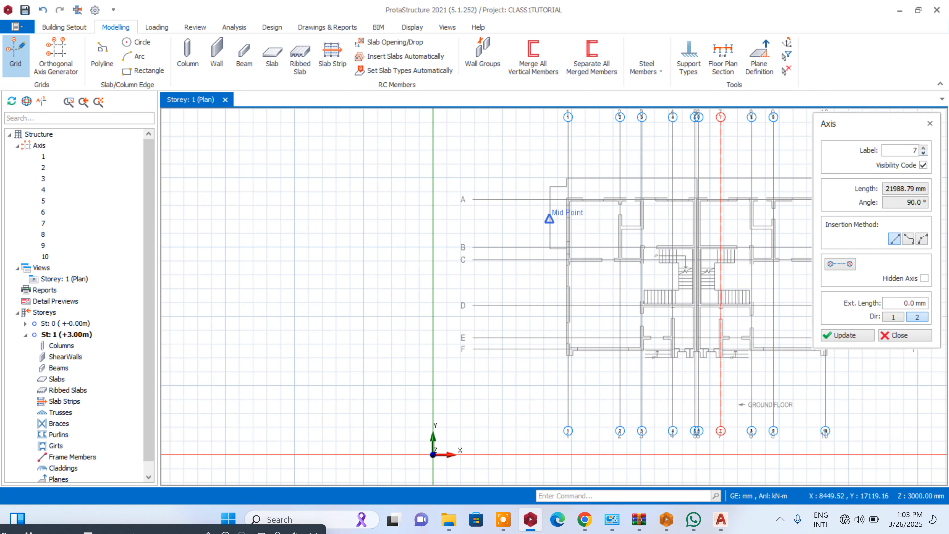
drag(910, 152, 926, 157)
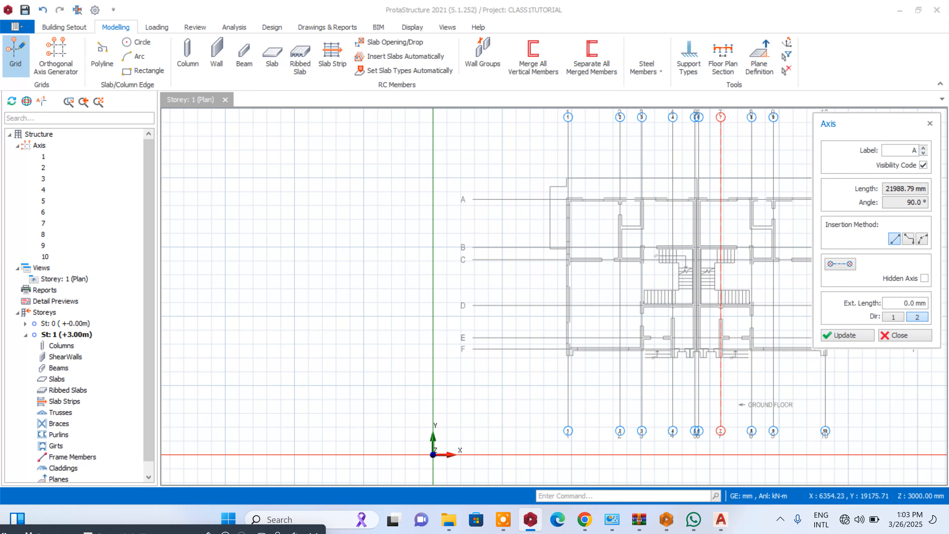
scroll(463, 199, up, 3)
click(491, 201)
scroll(485, 209, down, 5)
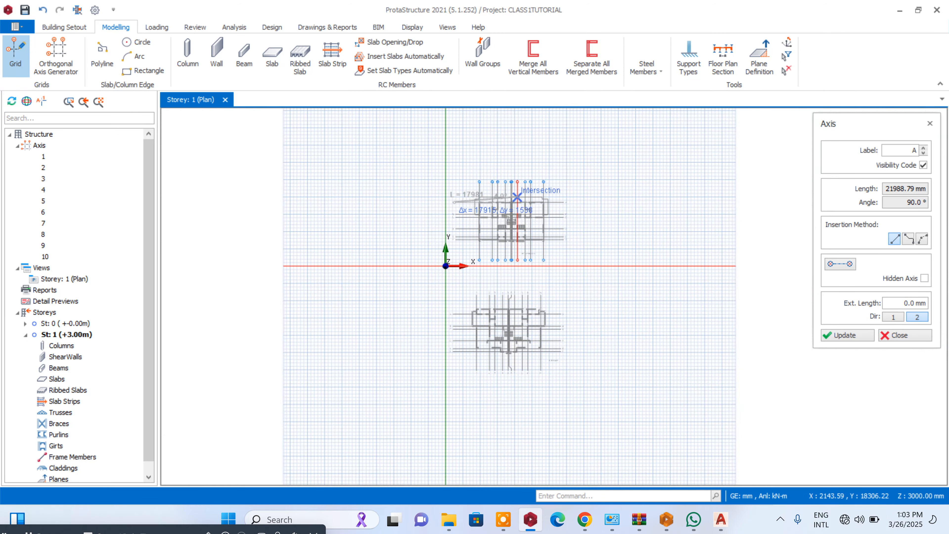
scroll(191, 231, up, 3)
click(618, 238)
scroll(770, 216, down, 5)
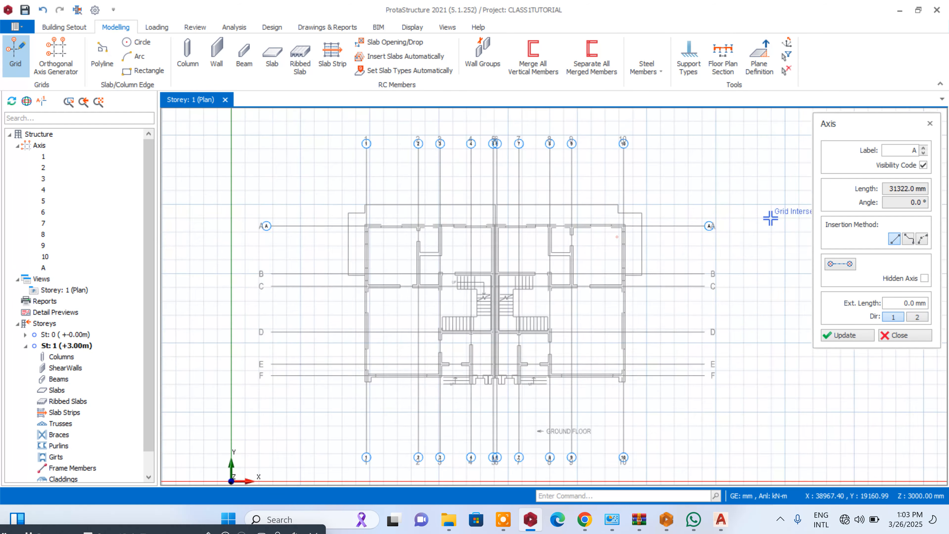
- Draw axis B over the ground floor plan's grid line B, from its left end point to its right end point
scroll(444, 245, up, 4)
scroll(572, 254, up, 6)
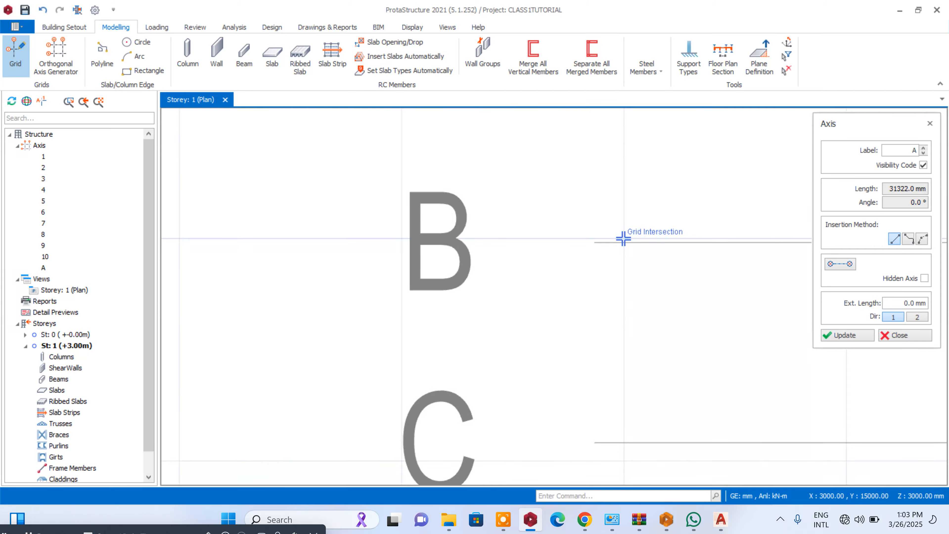
scroll(589, 240, down, 5)
scroll(624, 187, up, 5)
scroll(625, 187, up, 2)
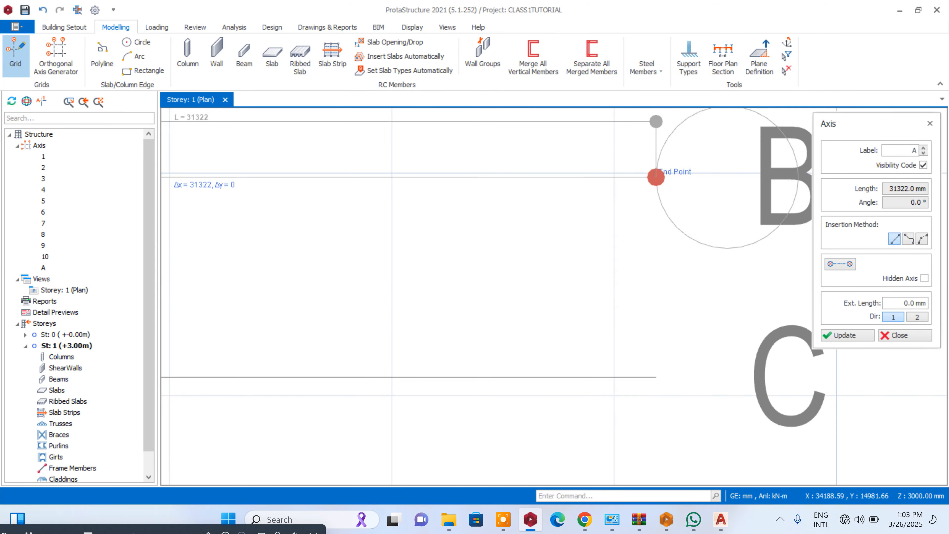
click(656, 178)
scroll(508, 164, down, 6)
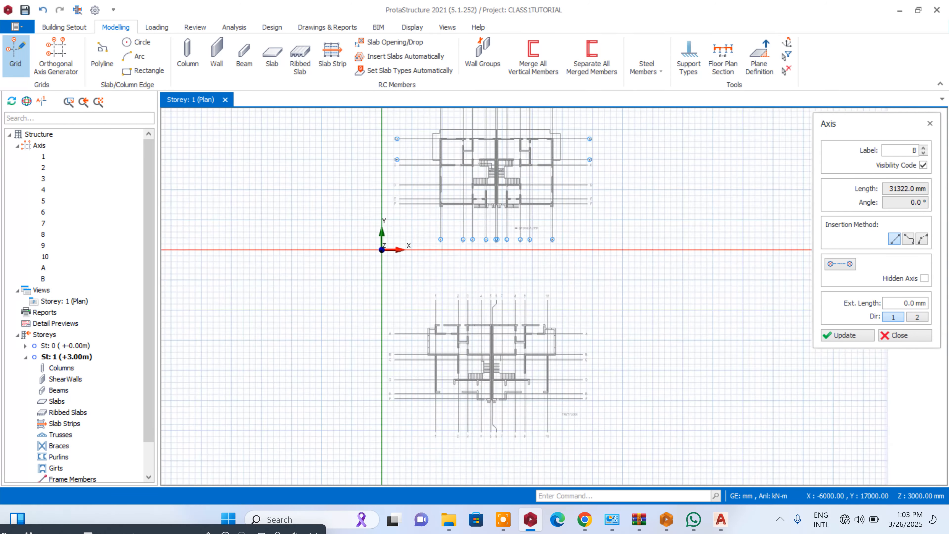
- Draw axis C over the ground floor plan's grid line C, from its left end point to its right end point
scroll(510, 194, up, 5)
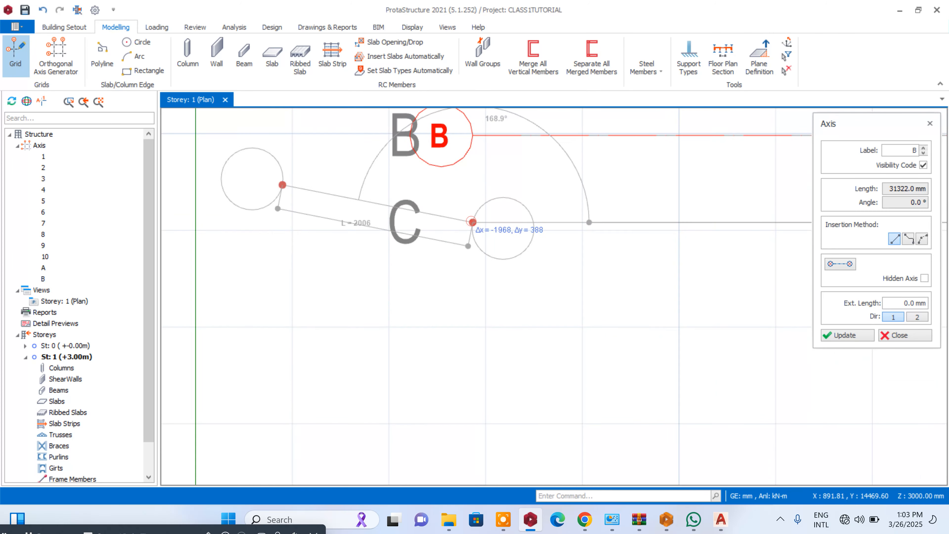
scroll(472, 221, down, 5)
scroll(543, 166, up, 4)
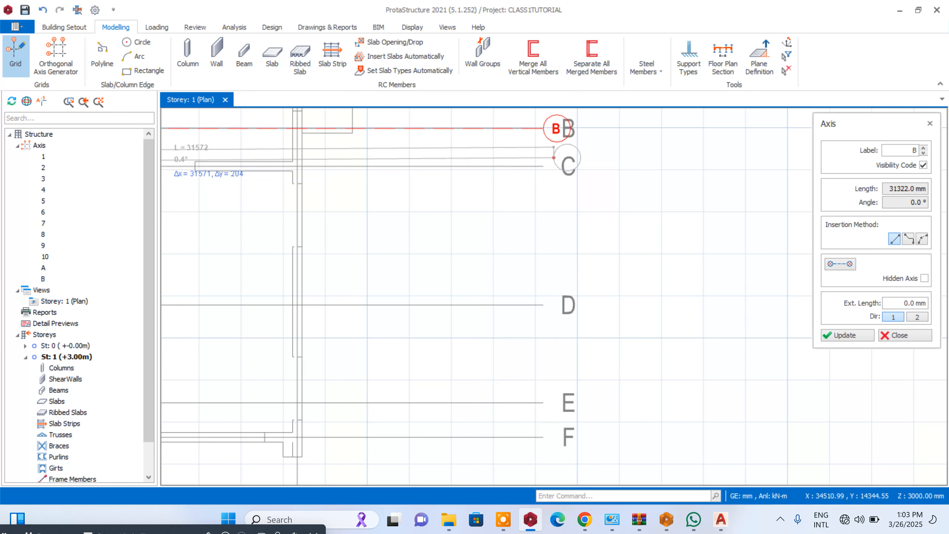
click(543, 166)
scroll(544, 164, down, 5)
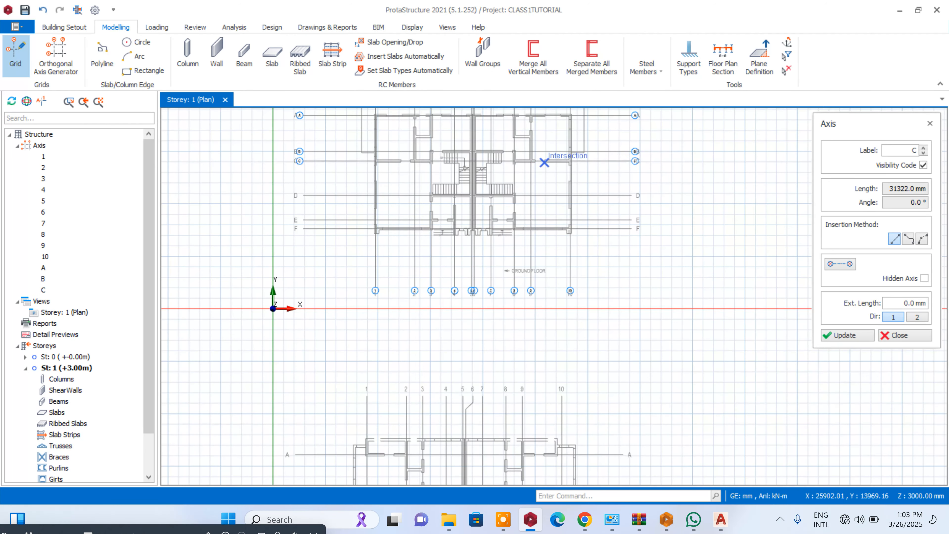
- Draw axis D over the ground floor plan's grid line D, from its left end point to its right end point
scroll(308, 189, up, 5)
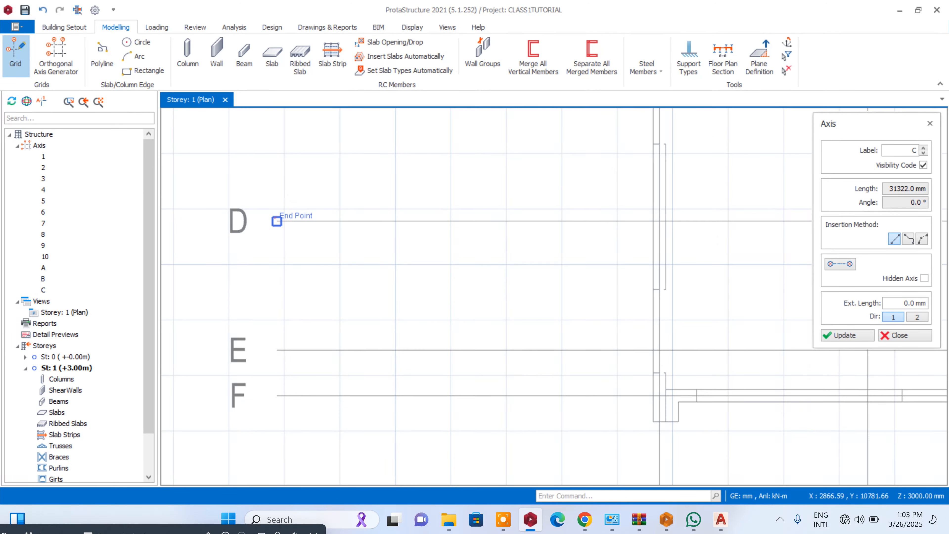
click(276, 221)
scroll(277, 210, down, 5)
scroll(417, 206, up, 5)
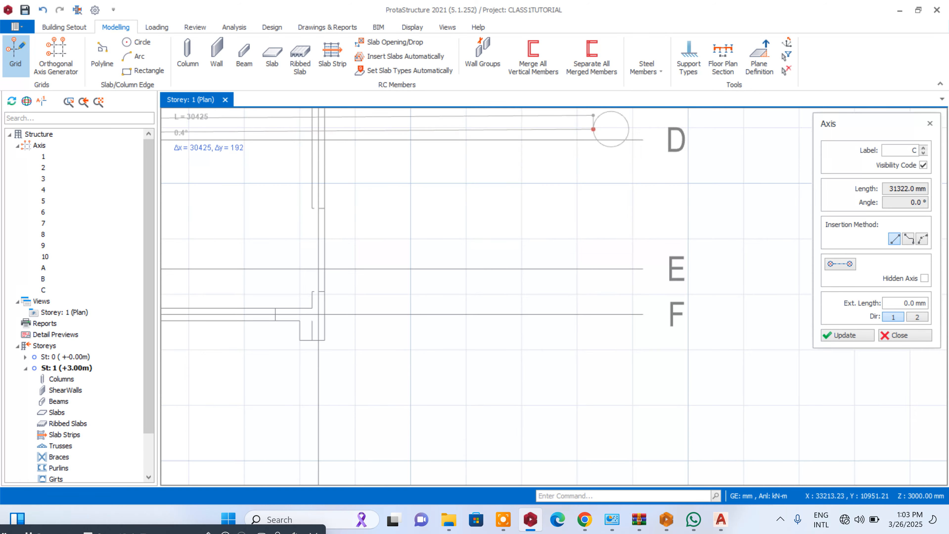
click(642, 140)
scroll(705, 150, down, 5)
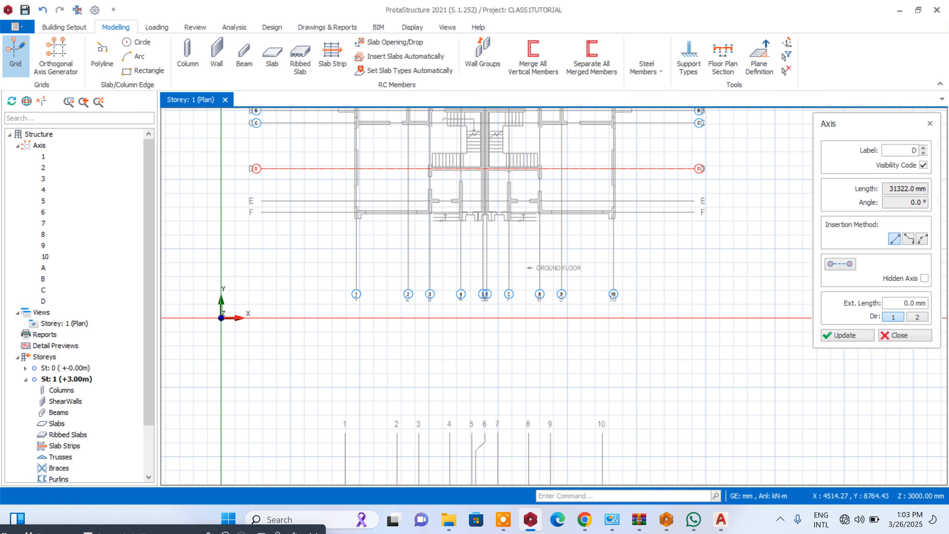
- Draw axis E over the ground floor plan's grid line E, from its left end point to its right end point
scroll(284, 196, up, 5)
click(214, 209)
scroll(214, 210, down, 5)
scroll(604, 216, up, 5)
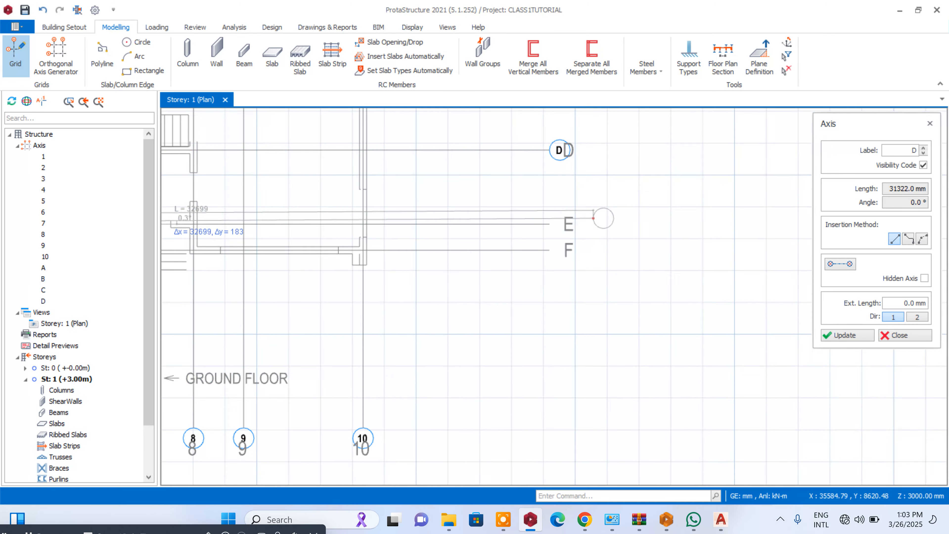
click(543, 223)
- Draw axis F over the ground floor plan's grid line F, from its left end point to its right end point
scroll(701, 207, down, 5)
scroll(366, 220, up, 5)
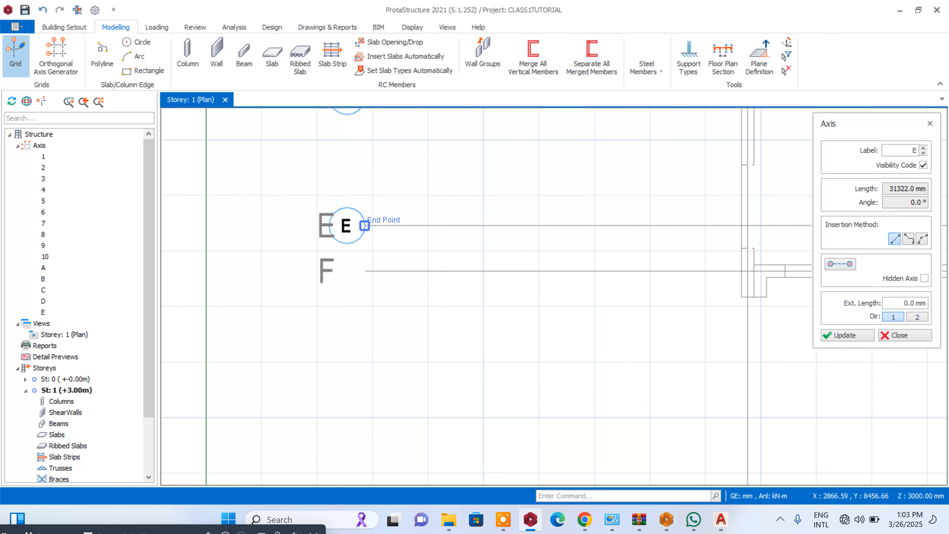
click(367, 268)
scroll(367, 268, down, 5)
scroll(665, 228, up, 5)
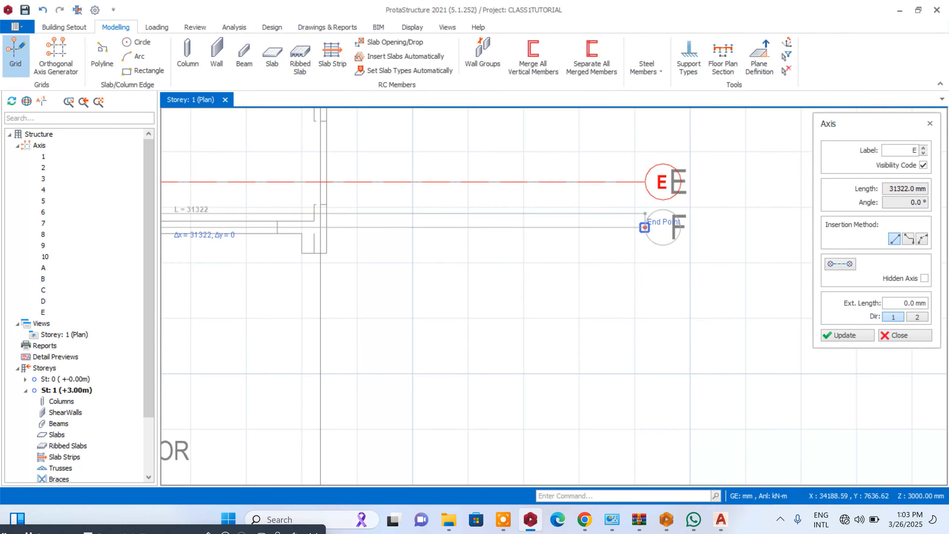
click(644, 227)
- Offset axis F downward by about 467 mm to the lower edge of the wall corner near axis 10
scroll(644, 227, down, 5)
scroll(607, 263, up, 3)
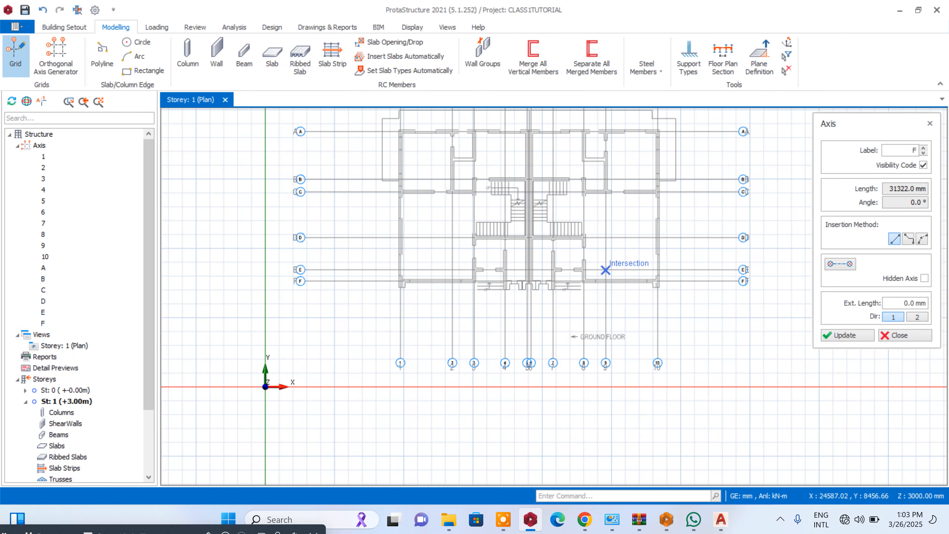
scroll(676, 285, up, 3)
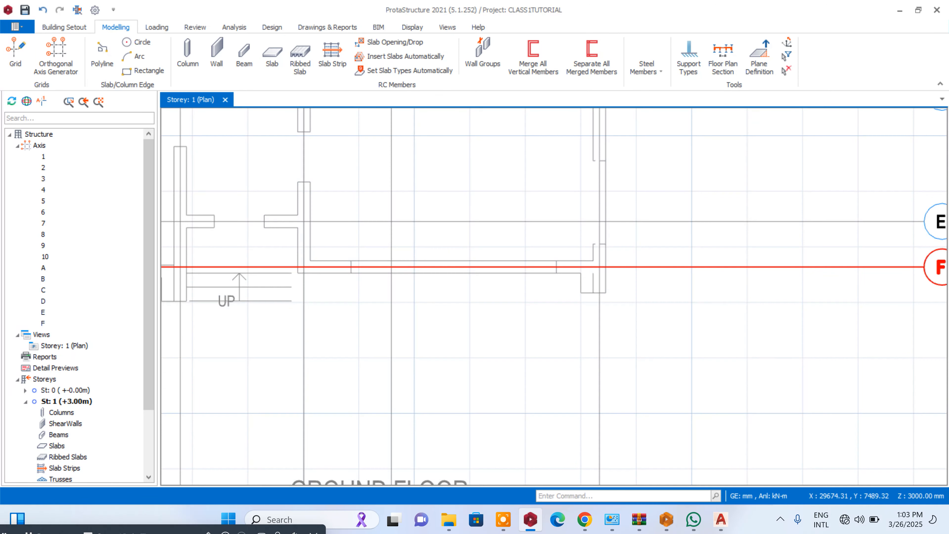
right_click(670, 267)
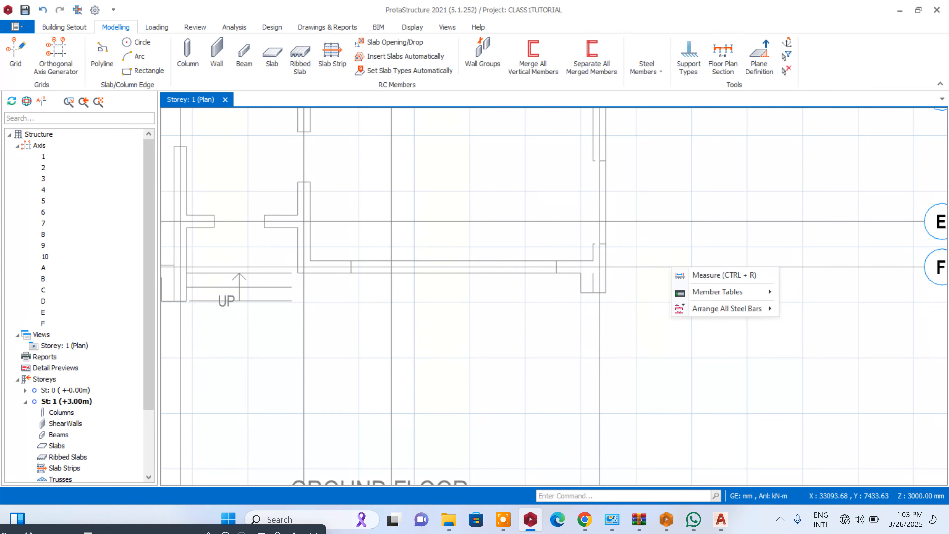
click(924, 272)
right_click(924, 272)
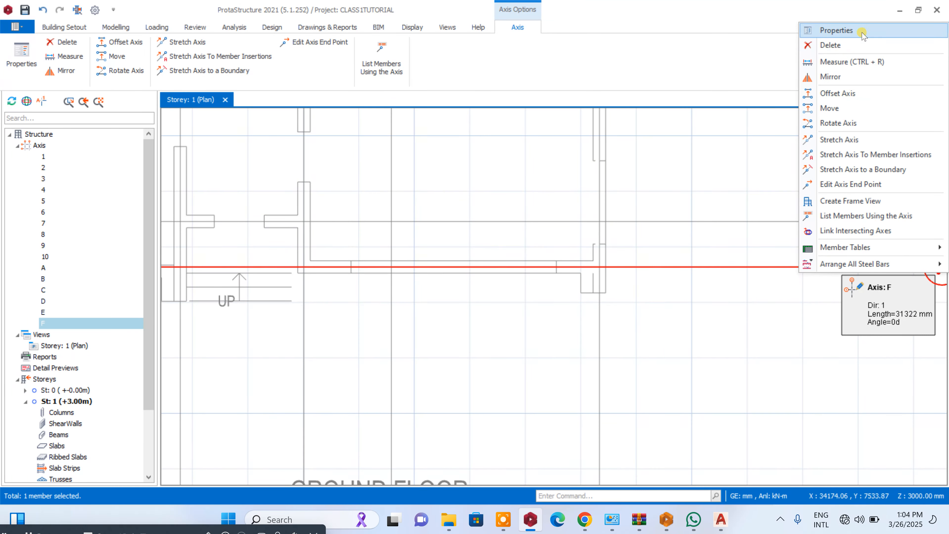
click(854, 92)
scroll(674, 267, up, 3)
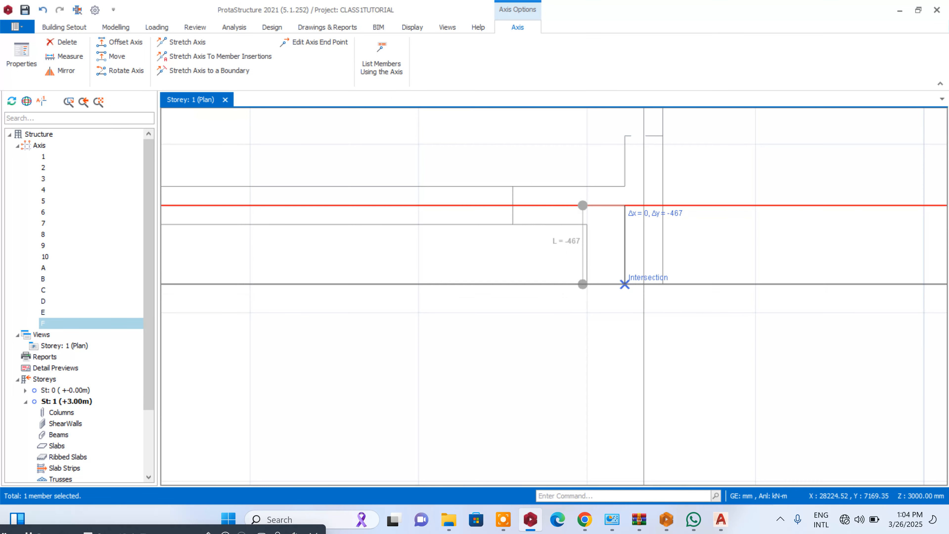
click(625, 287)
scroll(635, 342, down, 5)
key(Escape)
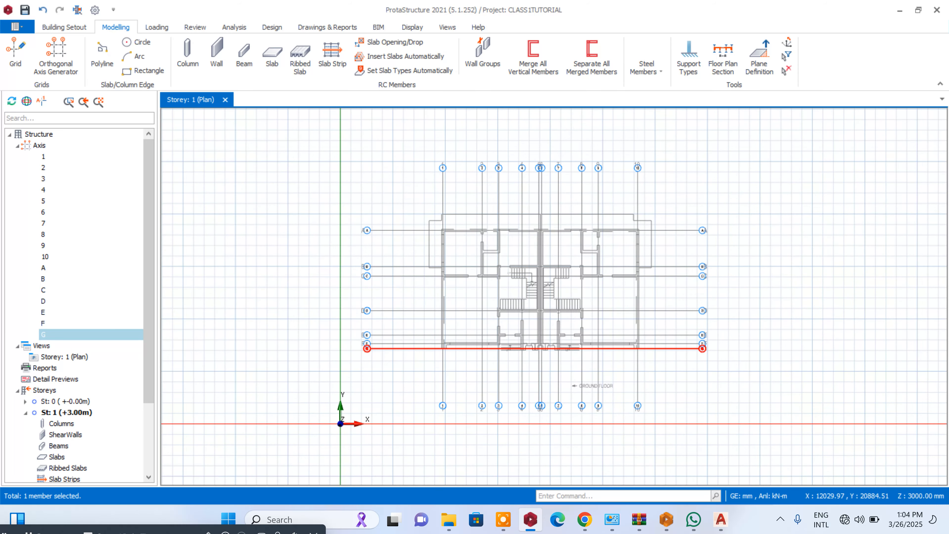
scroll(448, 213, up, 3)
scroll(485, 207, down, 4)
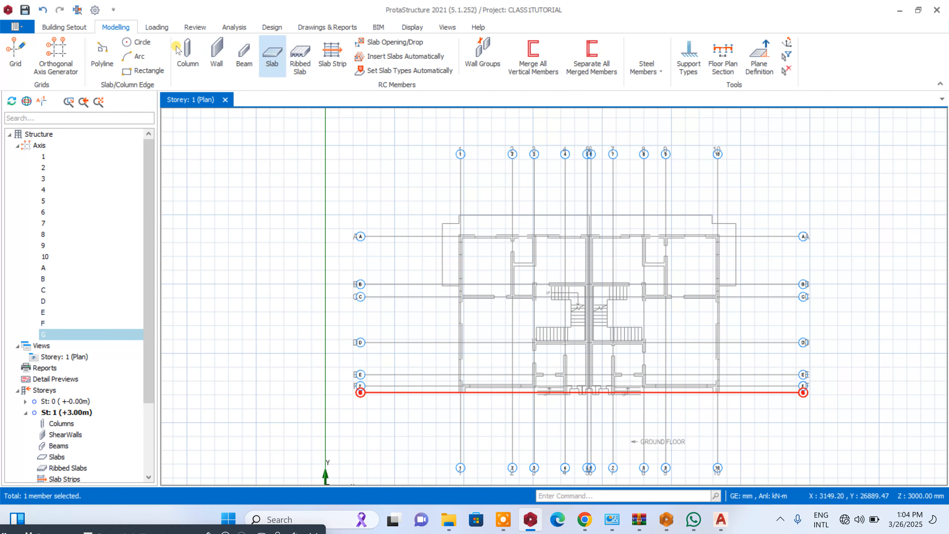
click(16, 52)
scroll(485, 280, up, 4)
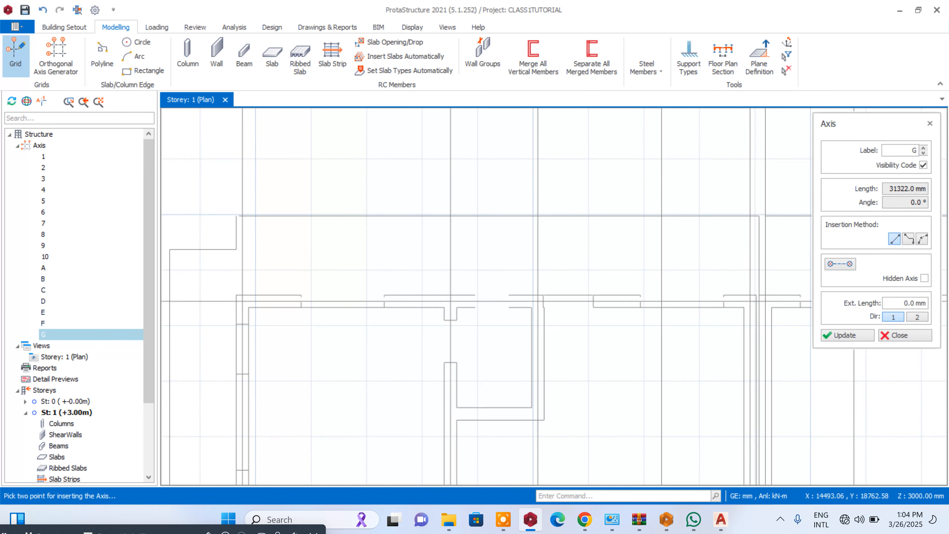
scroll(405, 306, up, 2)
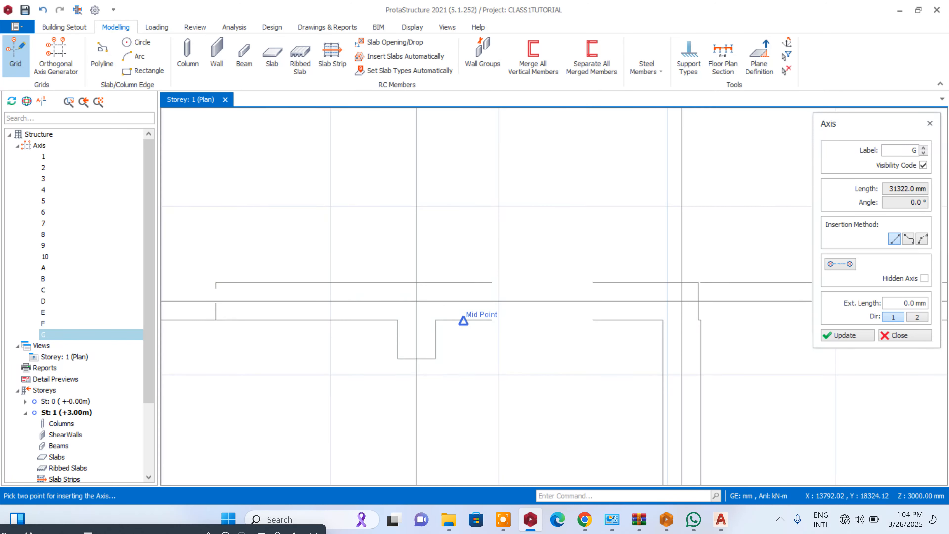
click(491, 320)
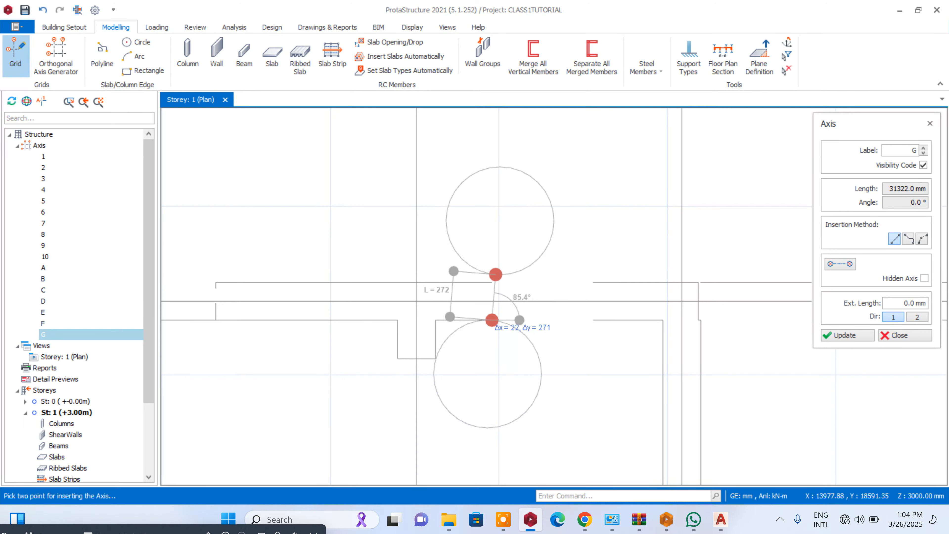
scroll(492, 282, down, 4)
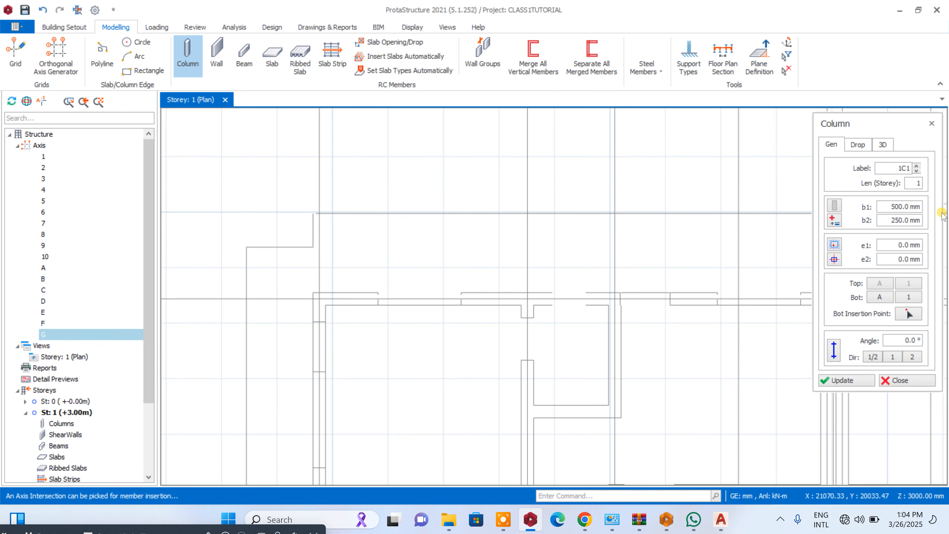
- Set the column's b1 and b2 to 225 mm and insert it at the intersection of axes A and 1
drag(892, 209, 933, 214)
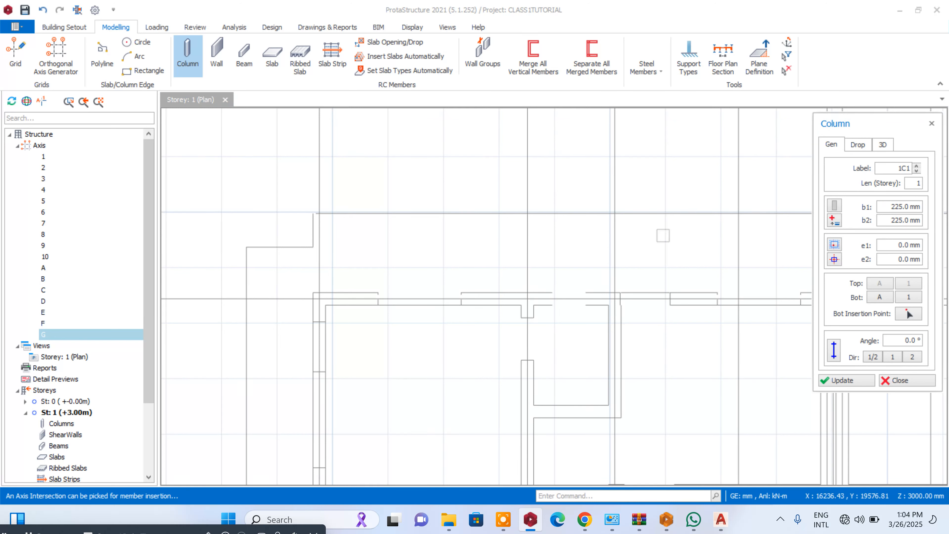
scroll(598, 228, down, 3)
scroll(519, 244, up, 5)
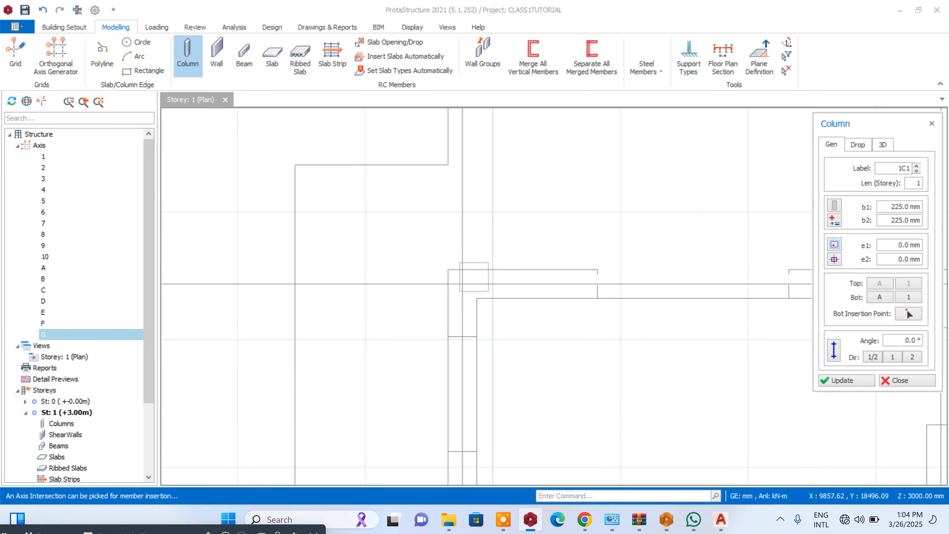
click(462, 284)
scroll(462, 284, down, 5)
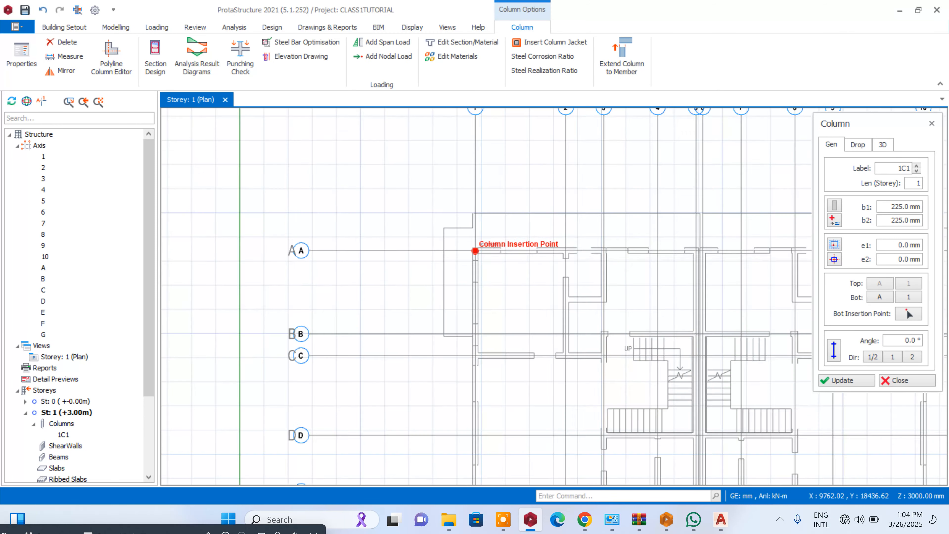
- Insert 225x225 mm columns at axis intersections C-1, A-2, A-3, C-3 and C-2
scroll(476, 327, up, 5)
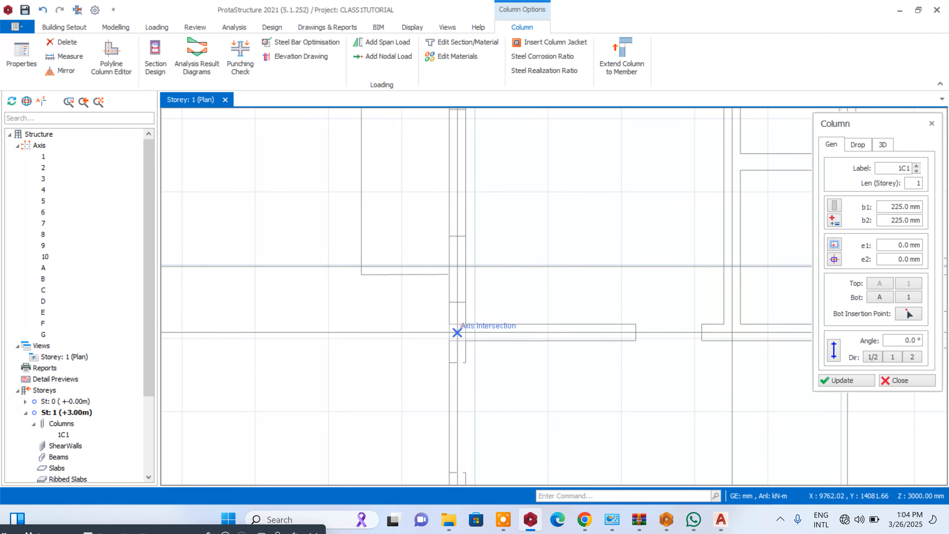
click(457, 332)
scroll(457, 332, down, 5)
scroll(553, 187, up, 3)
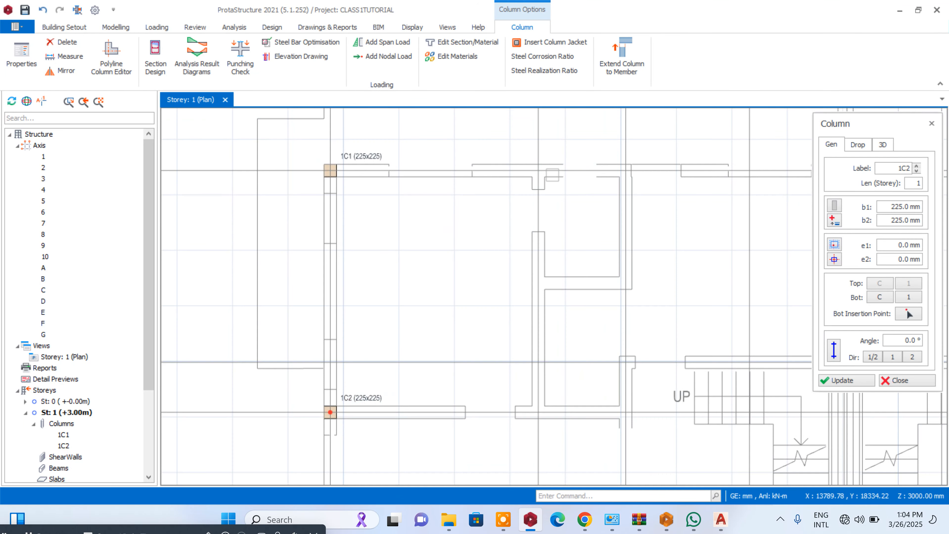
click(549, 185)
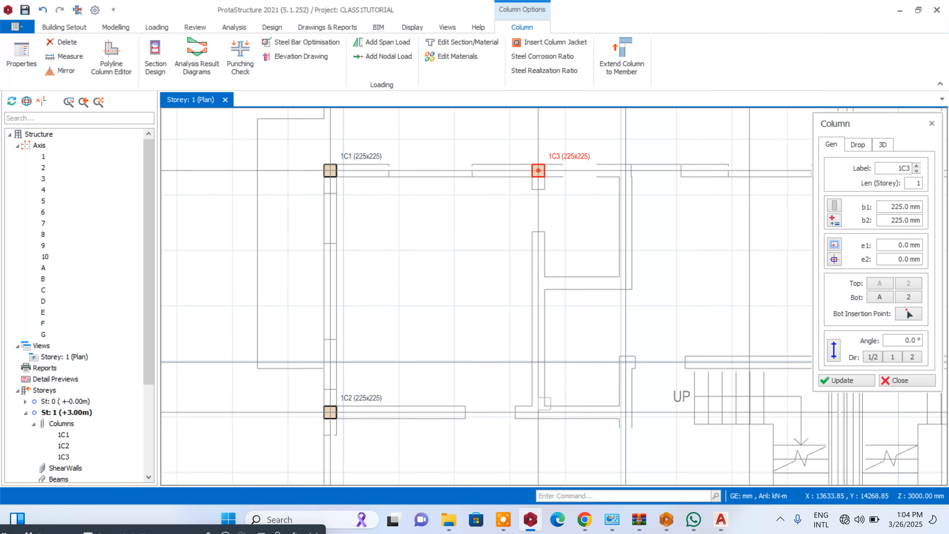
click(626, 170)
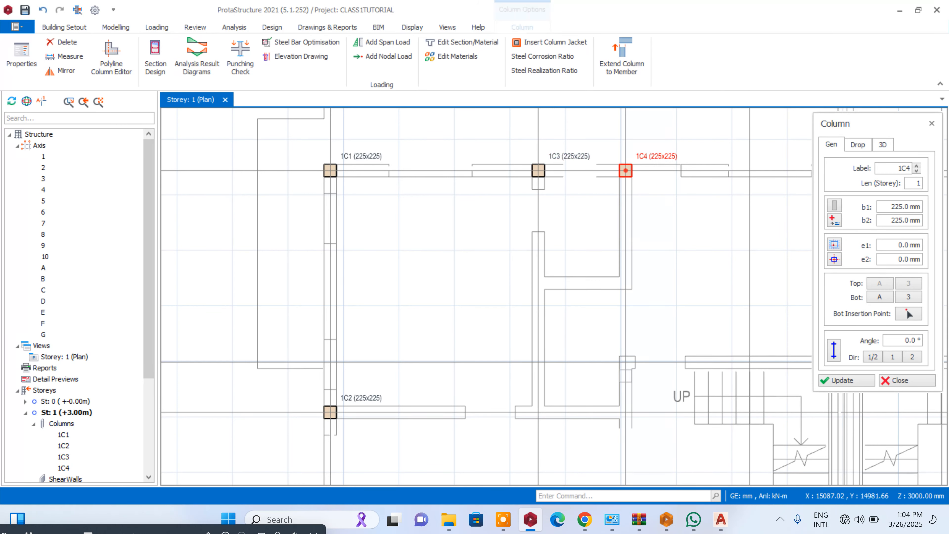
click(625, 412)
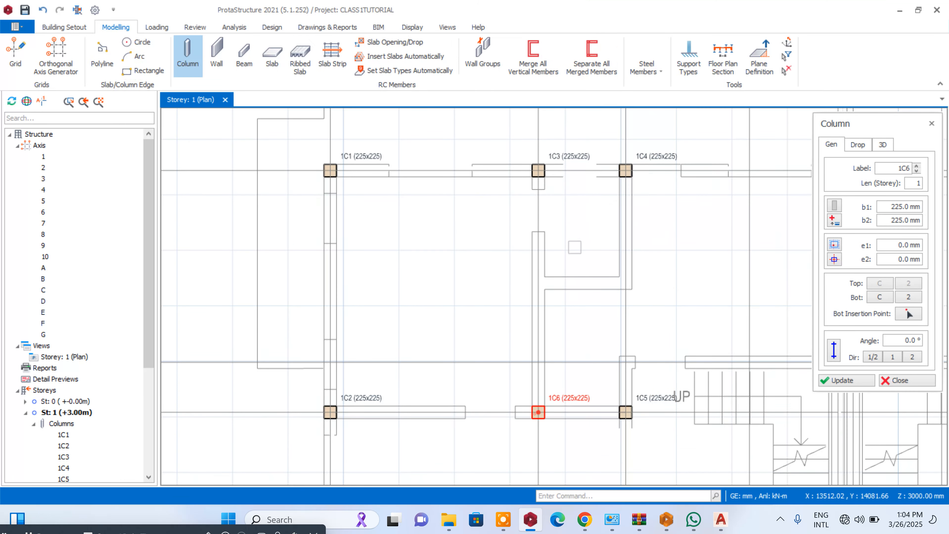
click(535, 413)
- Insert columns of the same size at axis intersections F-1, F-3 and D-3
scroll(575, 224, down, 7)
scroll(541, 280, up, 8)
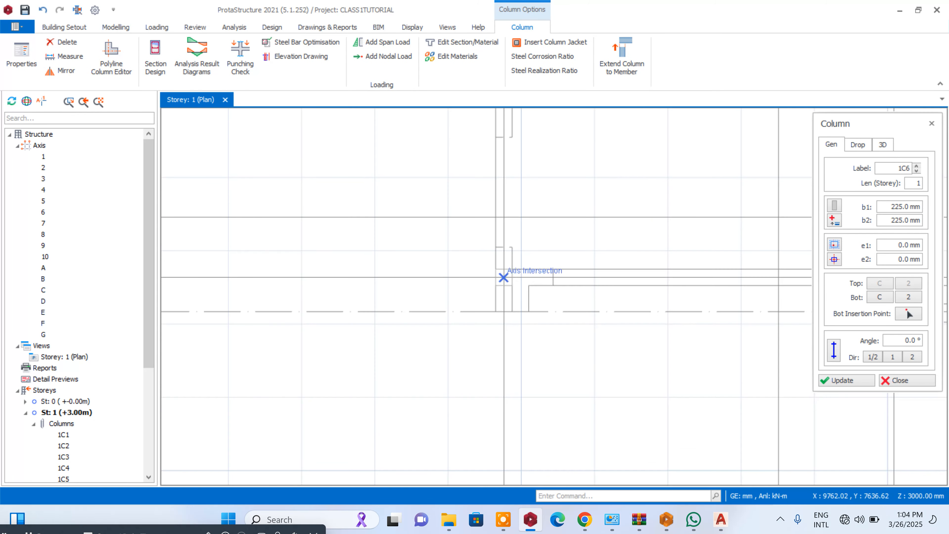
click(508, 278)
scroll(403, 320, down, 3)
scroll(723, 282, up, 4)
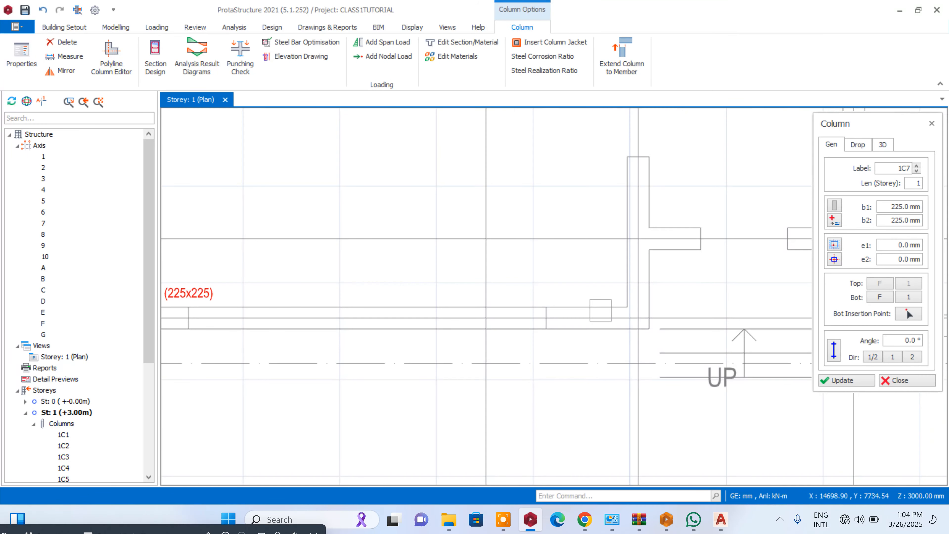
click(638, 318)
scroll(511, 301, down, 5)
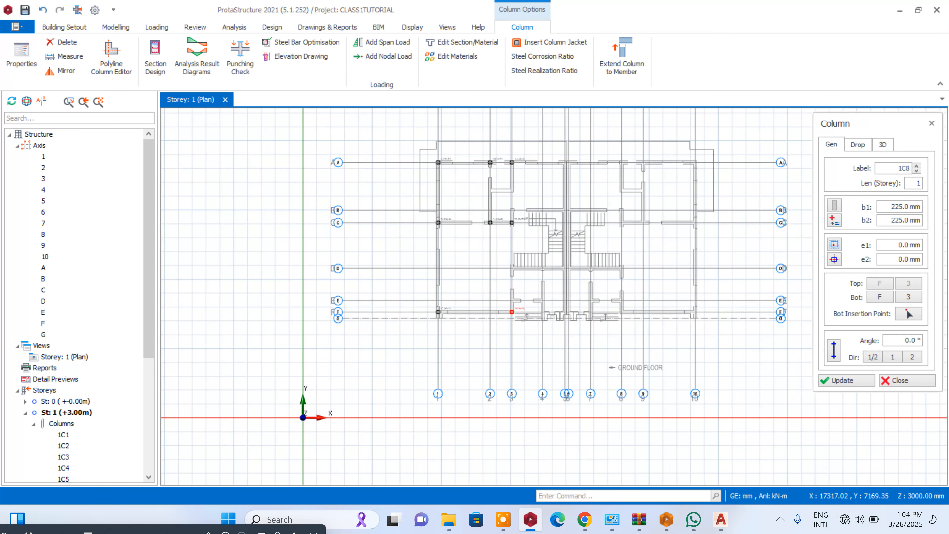
scroll(557, 285, up, 3)
click(451, 242)
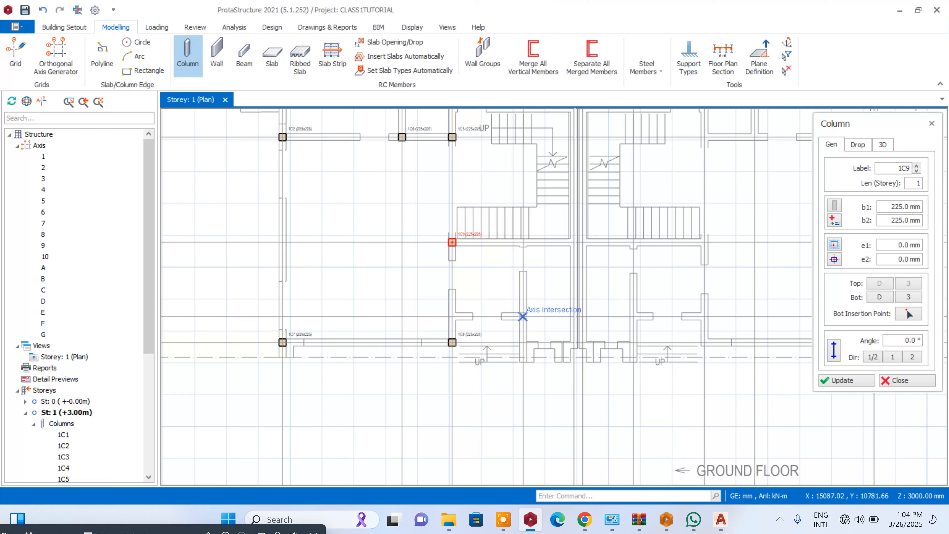
- Insert columns at axis intersections F-4, F-5, D-5 and B-5
scroll(530, 348, up, 3)
click(522, 360)
click(610, 360)
scroll(610, 360, down, 2)
click(612, 324)
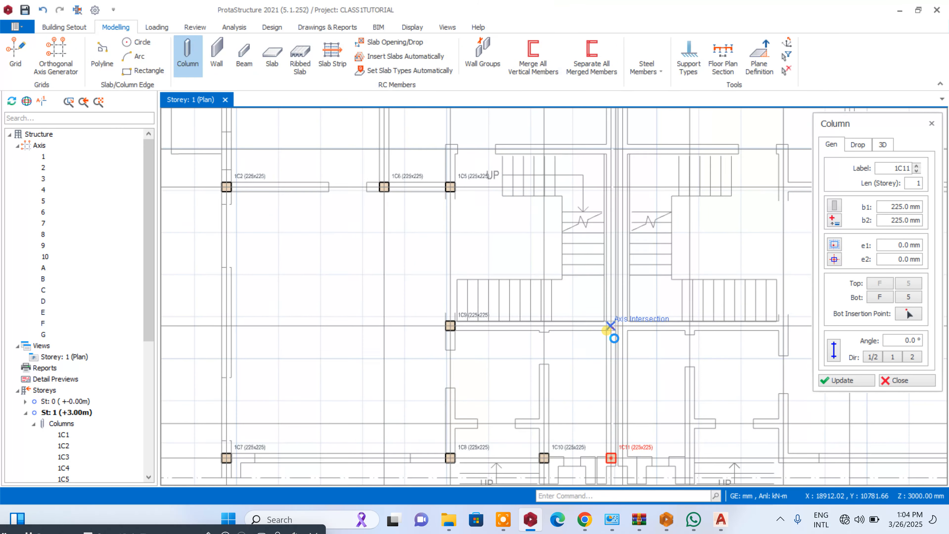
scroll(621, 192, up, 3)
click(609, 195)
scroll(610, 198, down, 3)
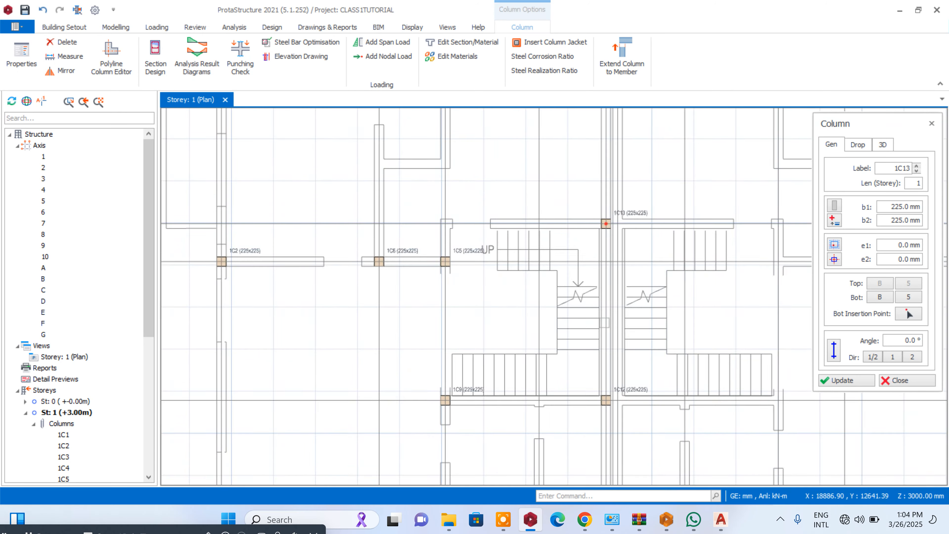
- Insert columns at axis intersections A-5, A-6 and B-6 along the party wall between the two houses
scroll(614, 239, up, 4)
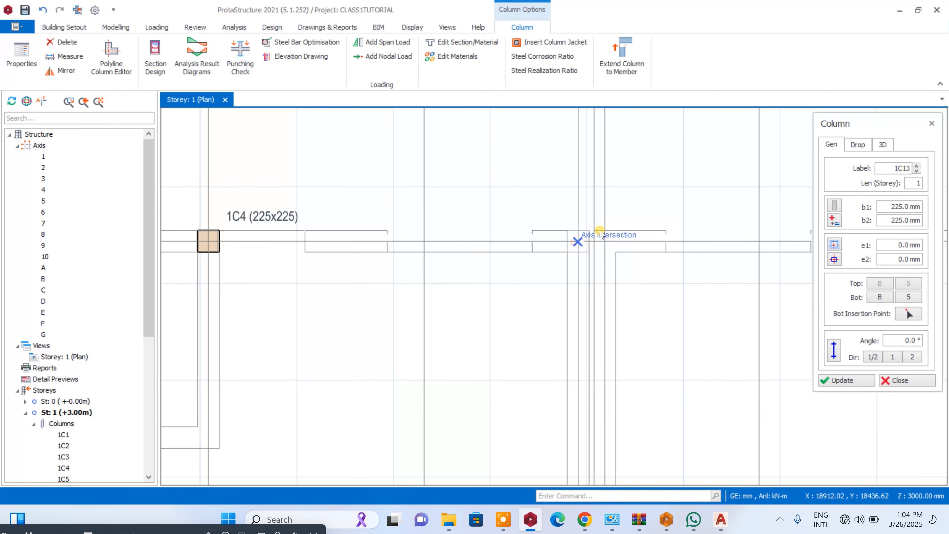
click(600, 234)
scroll(630, 125, down, 3)
scroll(622, 206, up, 3)
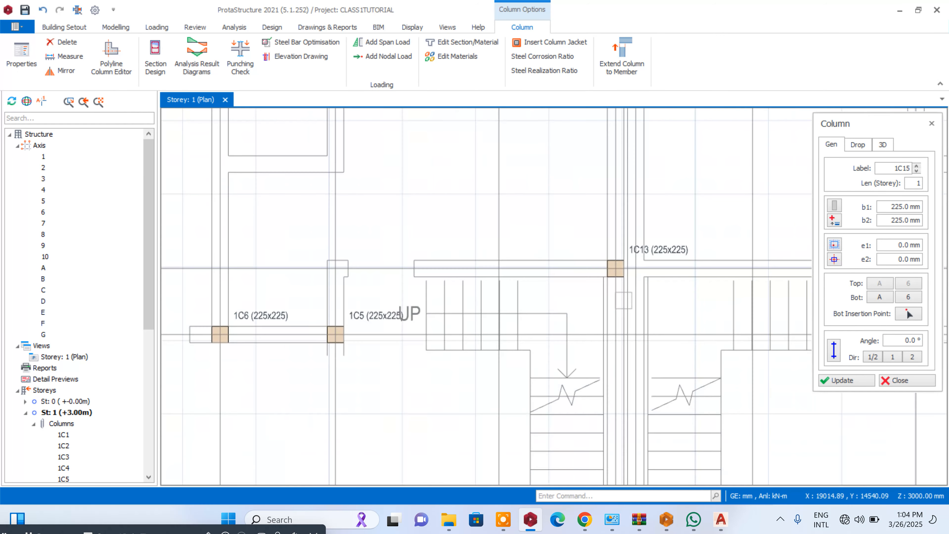
click(635, 268)
scroll(635, 268, down, 3)
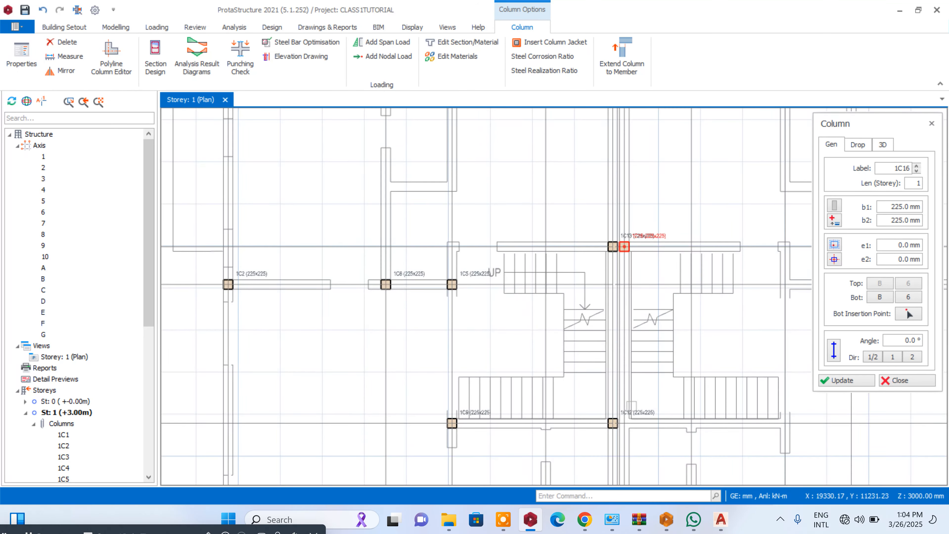
- Insert columns on axis 6 at its intersections with axes D and F
scroll(621, 240, up, 3)
scroll(614, 444, down, 3)
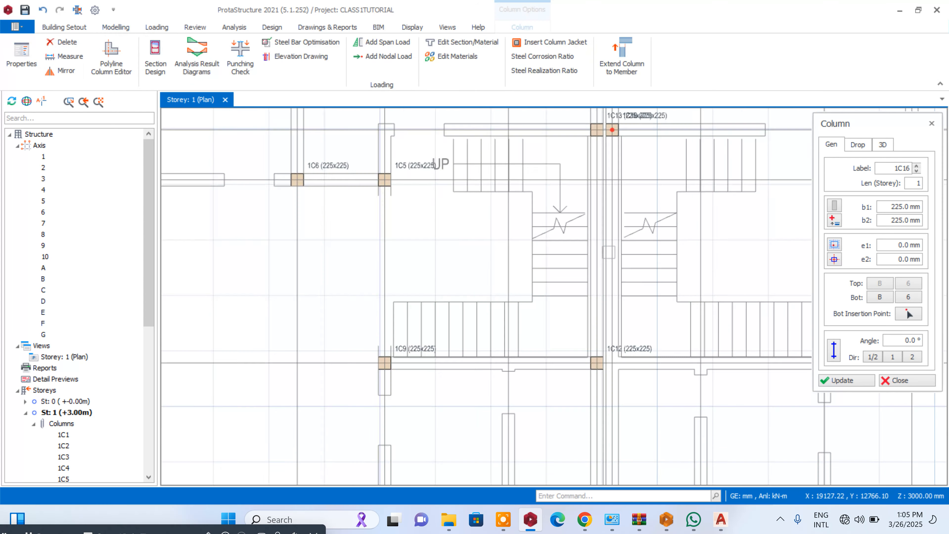
scroll(609, 289, up, 3)
click(601, 255)
scroll(601, 255, down, 3)
scroll(555, 314, up, 5)
click(555, 315)
scroll(555, 314, down, 2)
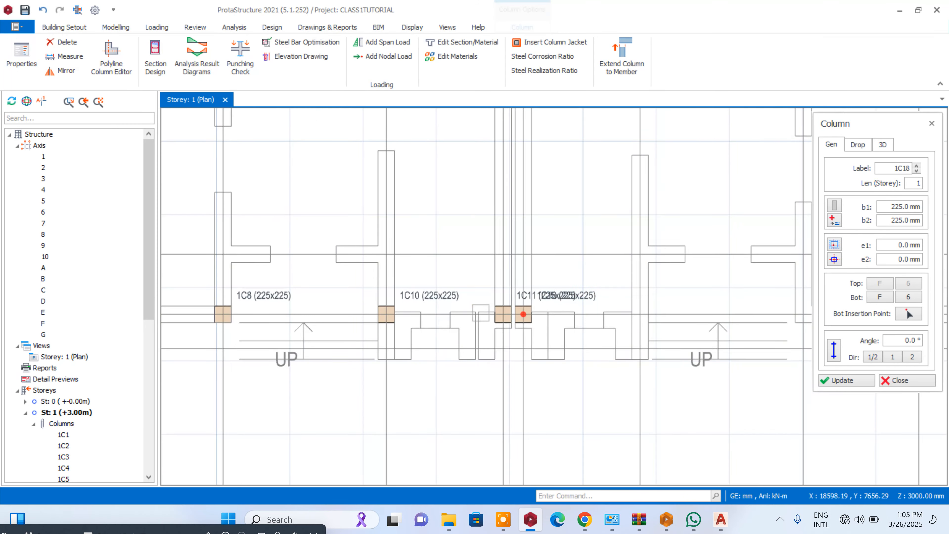
- Insert columns at axis intersections F-7, F-8 and D-8
scroll(523, 315, down, 3)
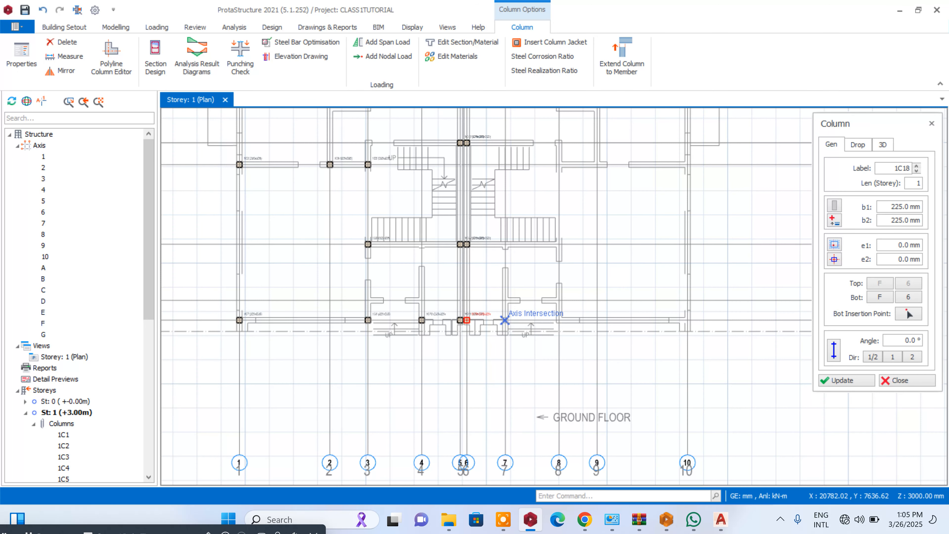
scroll(504, 320, up, 3)
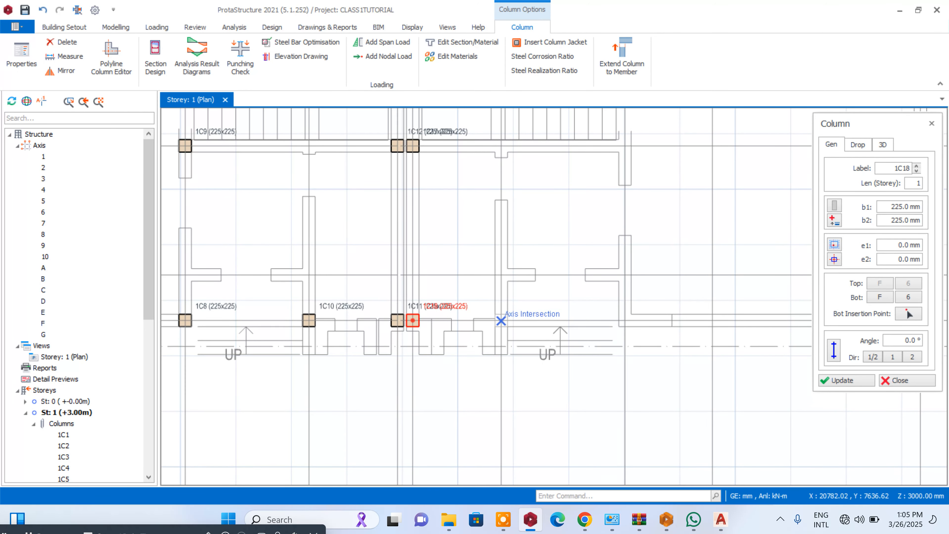
click(503, 319)
click(628, 320)
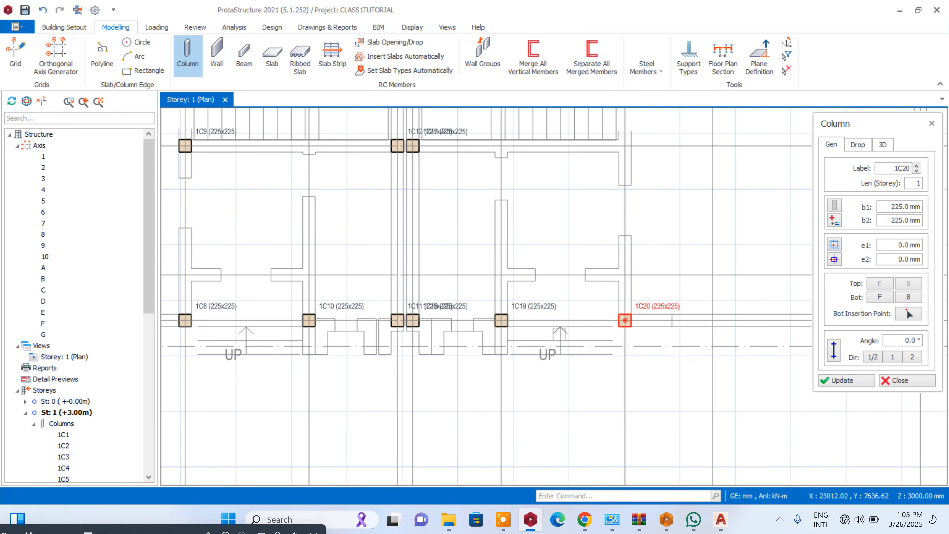
scroll(561, 329, down, 3)
scroll(578, 276, up, 3)
click(585, 270)
scroll(587, 273, down, 2)
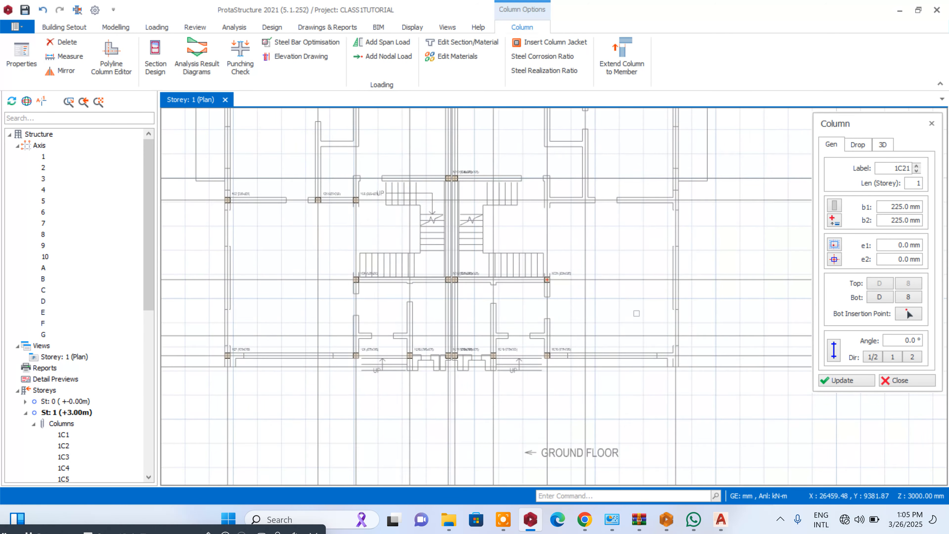
- Insert columns on axis 10 at its intersections with axes F, D and C
scroll(677, 351, up, 2)
click(664, 359)
scroll(664, 357, down, 1)
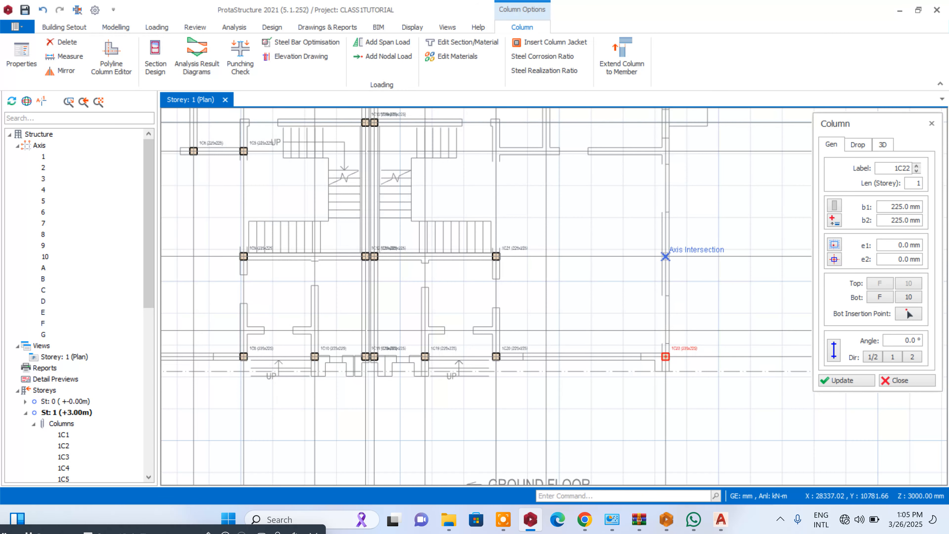
click(666, 256)
scroll(673, 322, down, 4)
scroll(670, 261, up, 5)
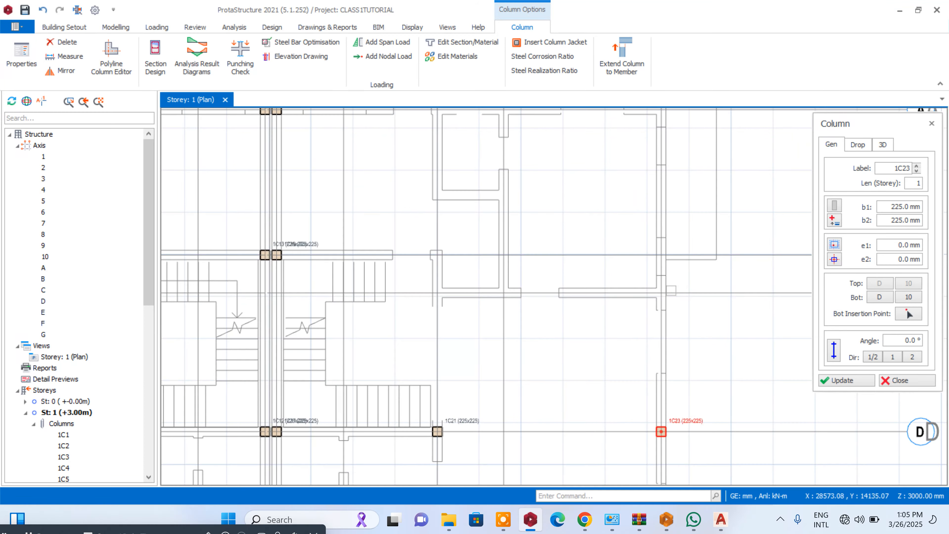
click(632, 297)
- Insert columns at axis intersections C-8, A-8, A-9, C-9 and A-10, and end column insertion
click(436, 292)
scroll(438, 292, down, 1)
click(440, 154)
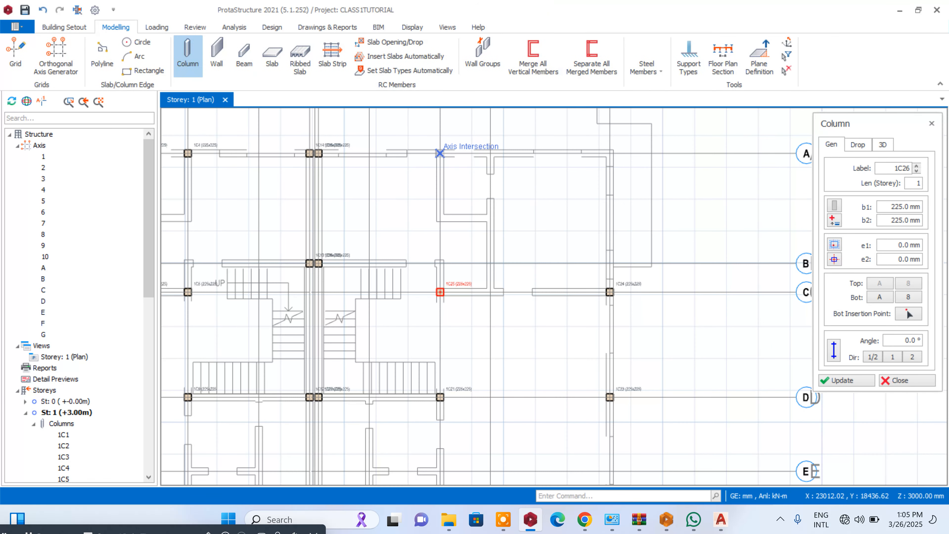
click(490, 154)
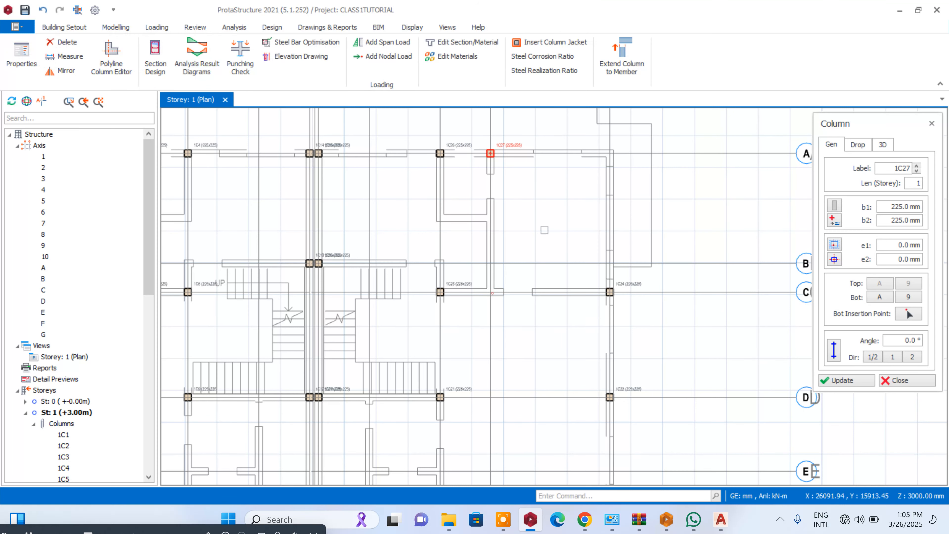
click(512, 276)
click(620, 144)
scroll(627, 209, down, 3)
scroll(698, 213, down, 2)
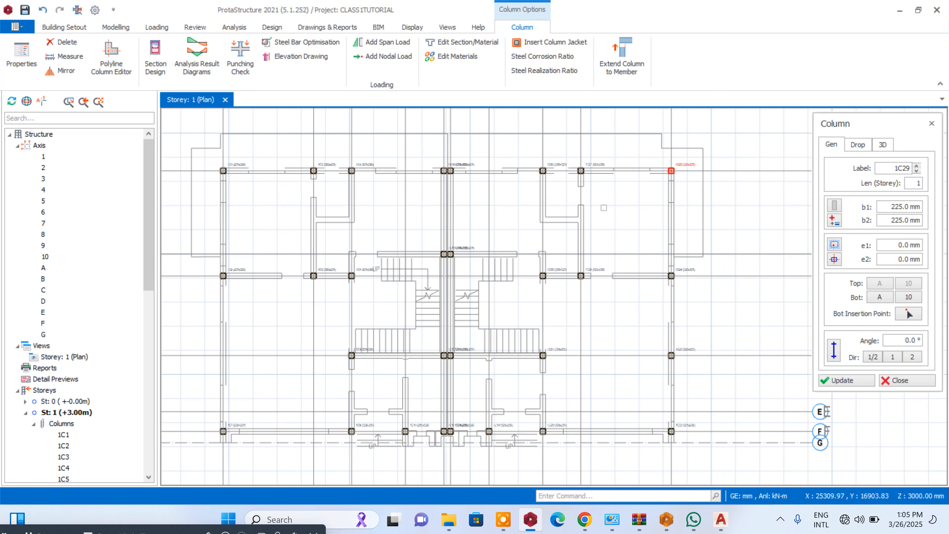
click(893, 379)
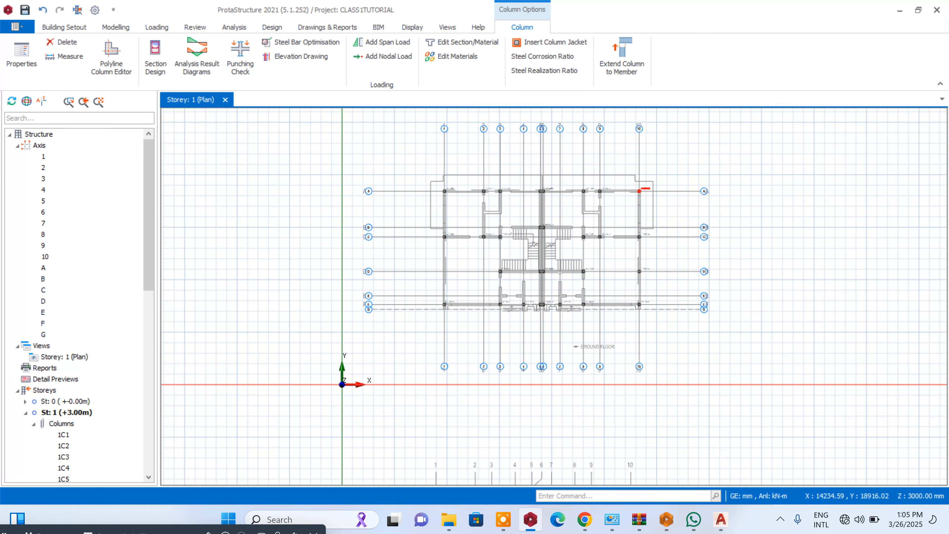
- Start the Beam command and set the beam width b to 225 mm and depth h to 450 mm
scroll(484, 180, up, 3)
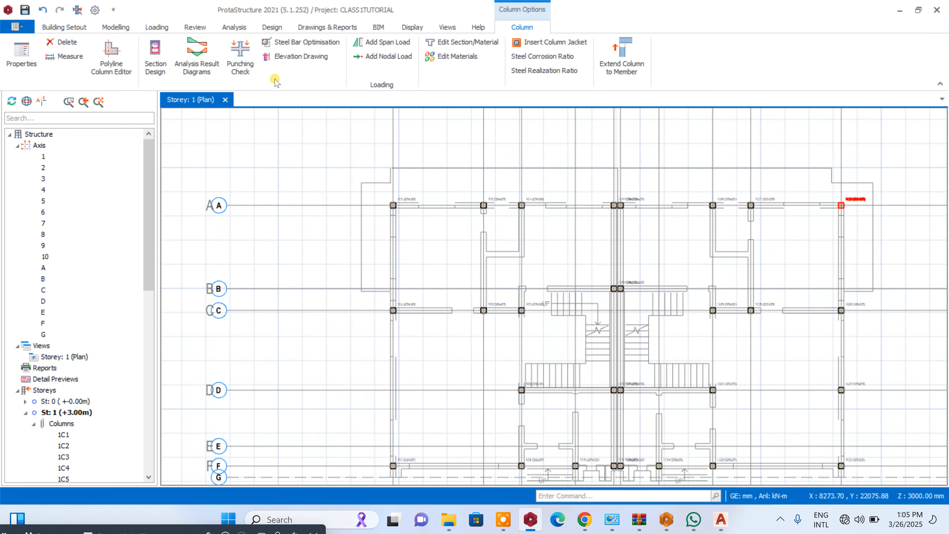
click(127, 28)
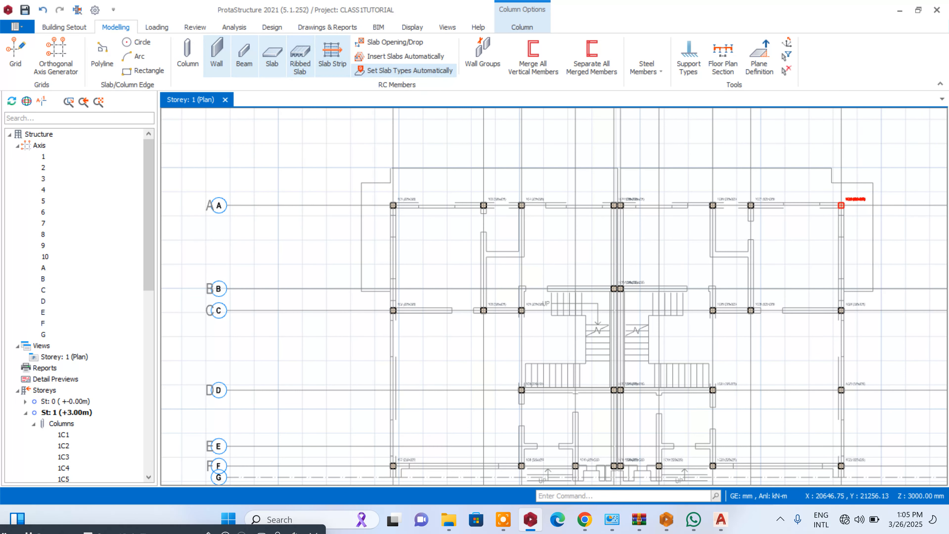
click(244, 56)
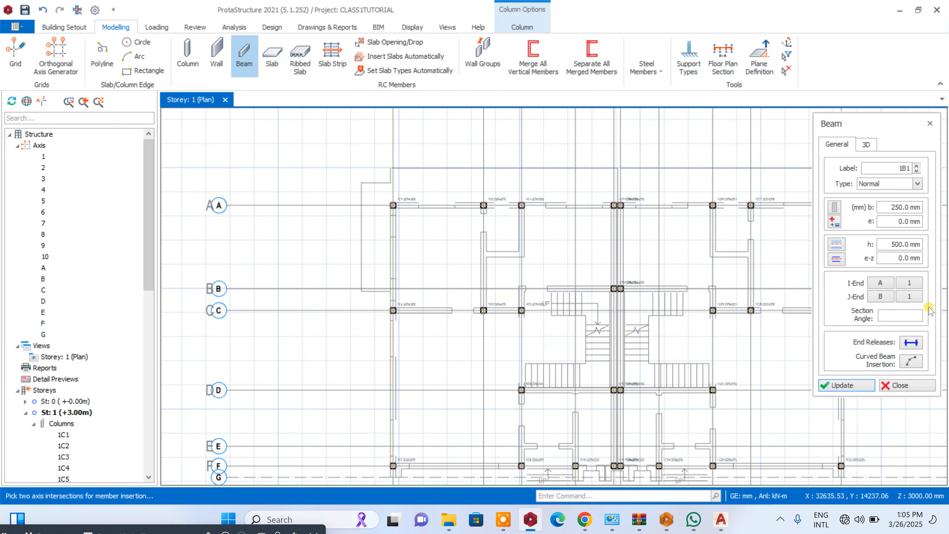
click(898, 207)
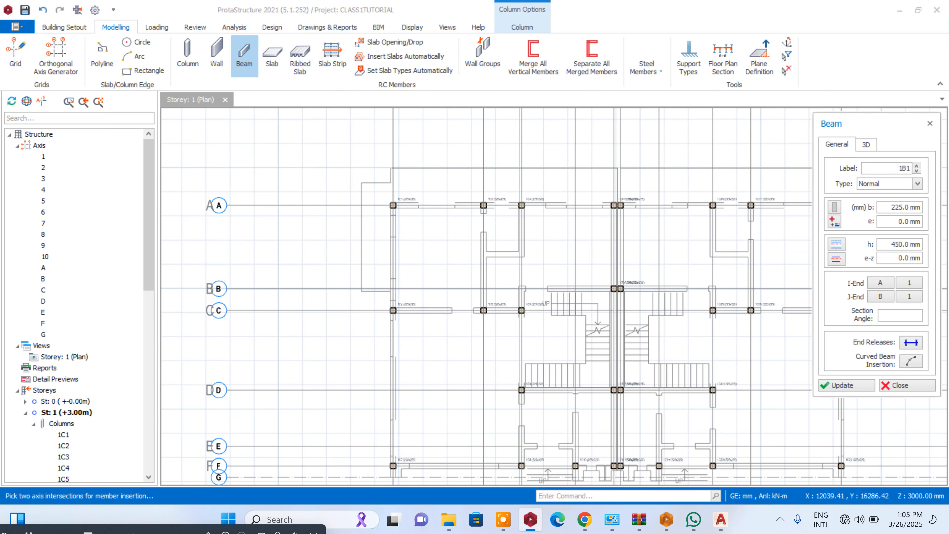
- Insert a beam along axis 1 from axis A to axis G
scroll(403, 164, down, 3)
scroll(403, 171, up, 2)
click(395, 187)
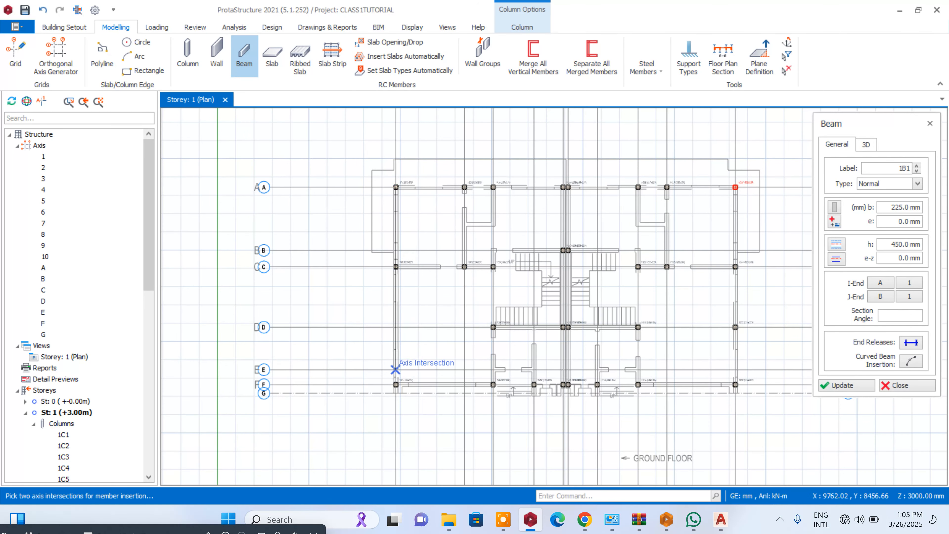
scroll(395, 392, up, 5)
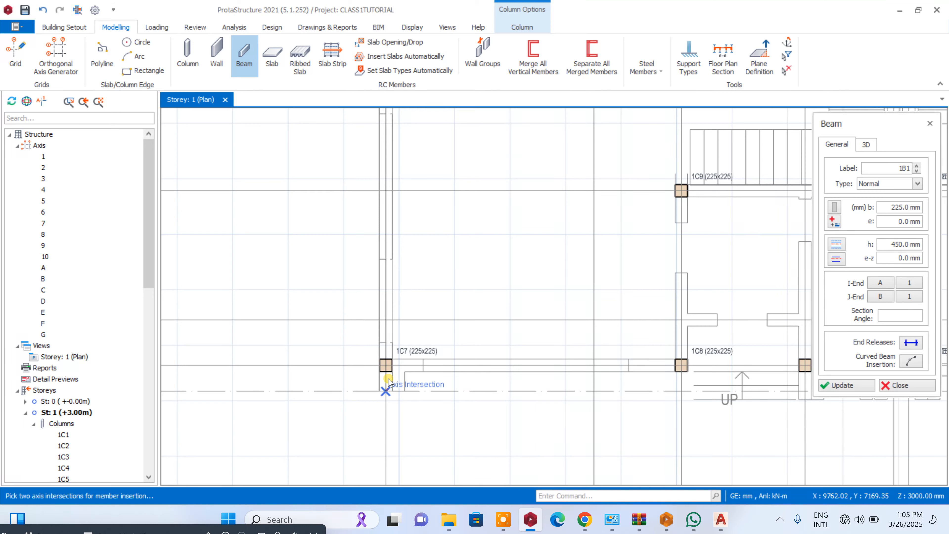
click(387, 380)
scroll(388, 385, down, 4)
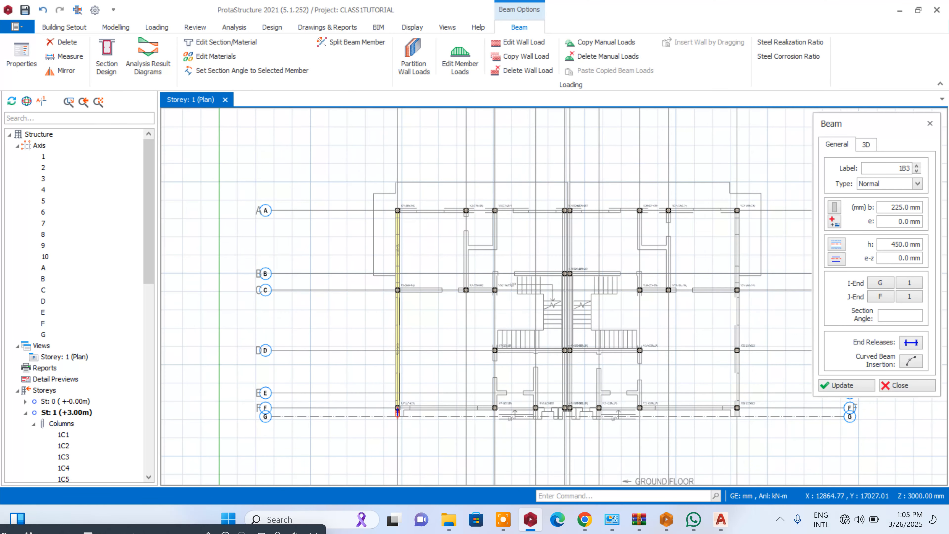
- Insert a beam along axis 2 between axes A and C
scroll(475, 215, up, 2)
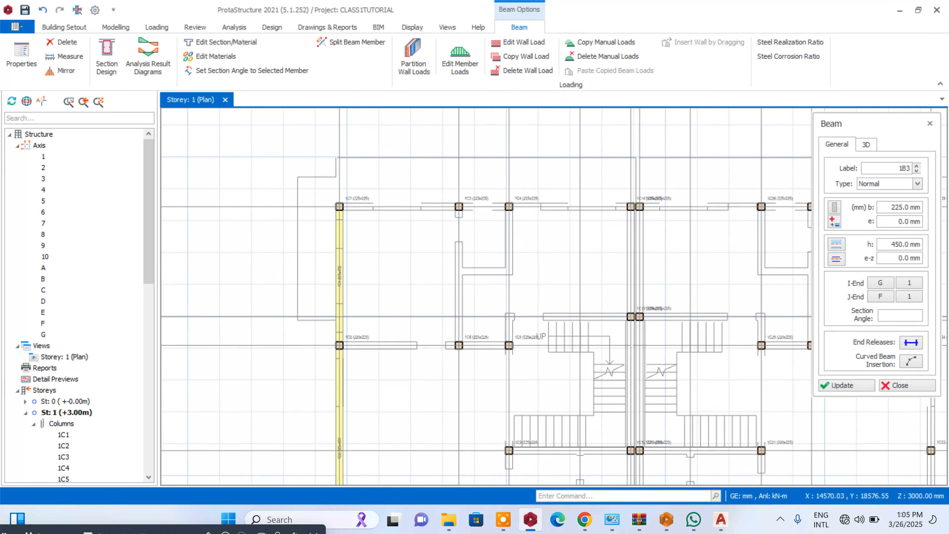
click(459, 207)
click(459, 345)
- Insert 225x450 mm beams along axis 3 from axis A to axis F
click(509, 207)
scroll(509, 206, down, 3)
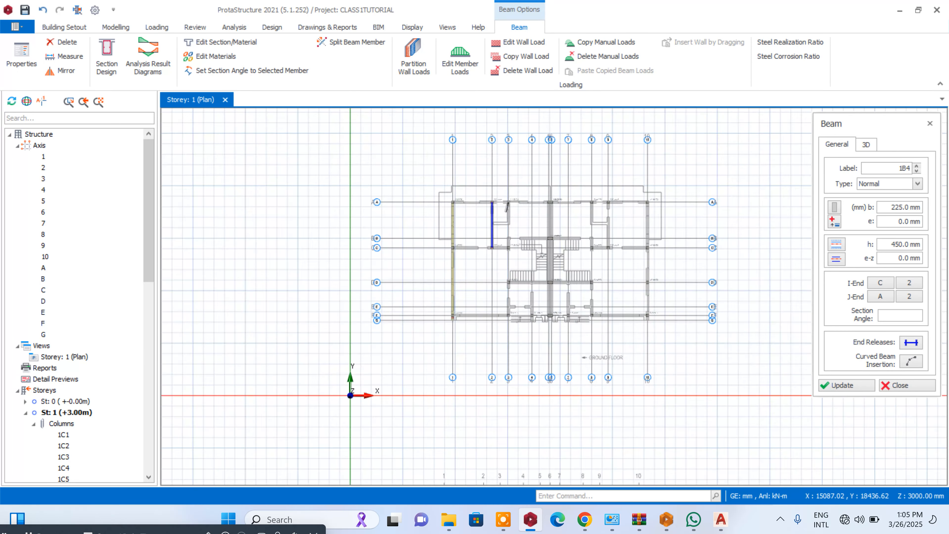
scroll(506, 348, up, 3)
click(513, 354)
scroll(514, 354, down, 3)
scroll(544, 195, up, 3)
scroll(545, 195, down, 3)
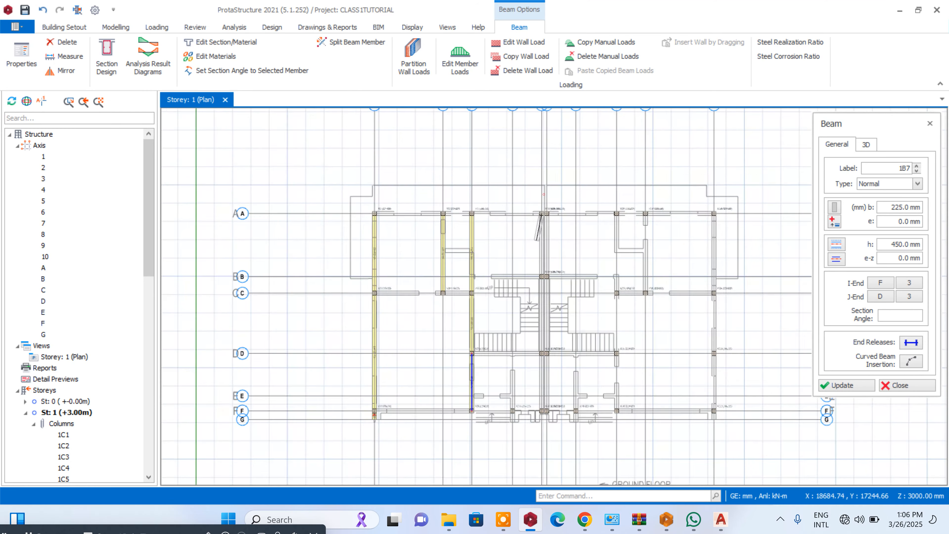
- Insert 225x450 mm beams along axis 5 from axis A to axis F
scroll(546, 366, up, 3)
click(546, 367)
scroll(546, 366, down, 4)
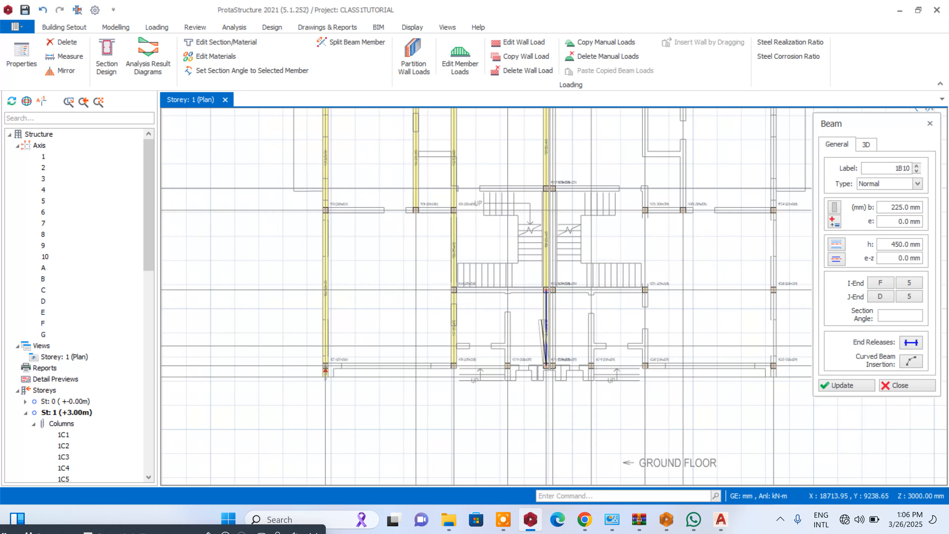
- Insert 225x450 mm beams along axis 6 from axis A to axis F
scroll(567, 157, up, 2)
scroll(567, 170, up, 2)
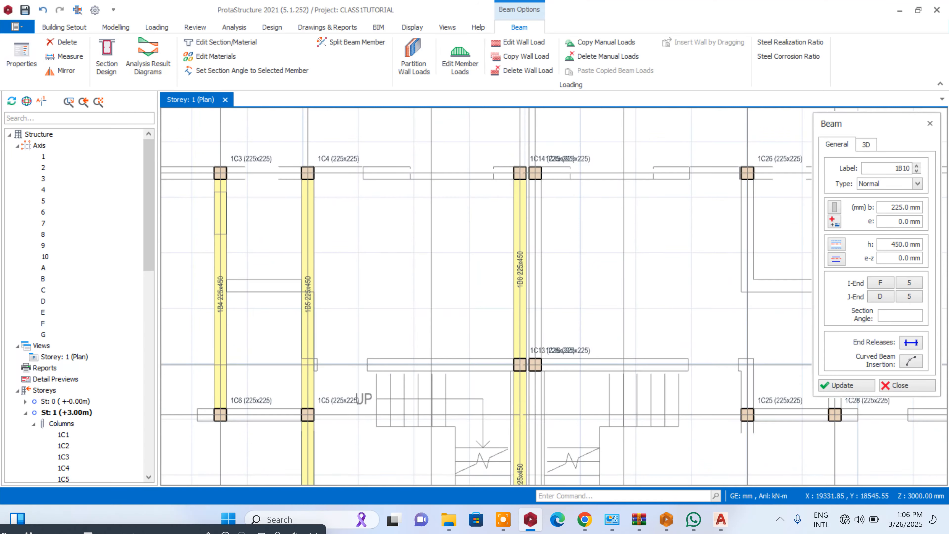
scroll(538, 174, down, 3)
scroll(546, 359, up, 3)
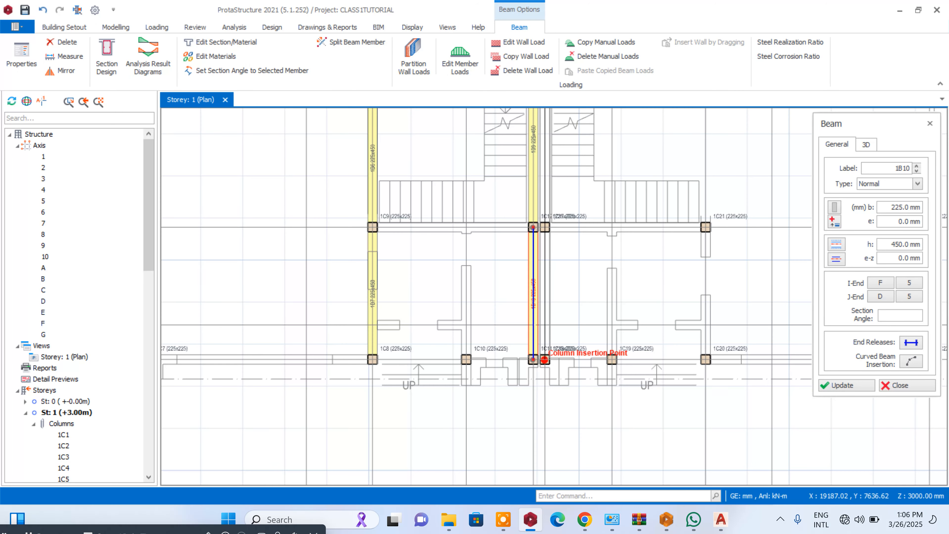
click(545, 357)
scroll(555, 348, down, 1)
scroll(637, 222, down, 1)
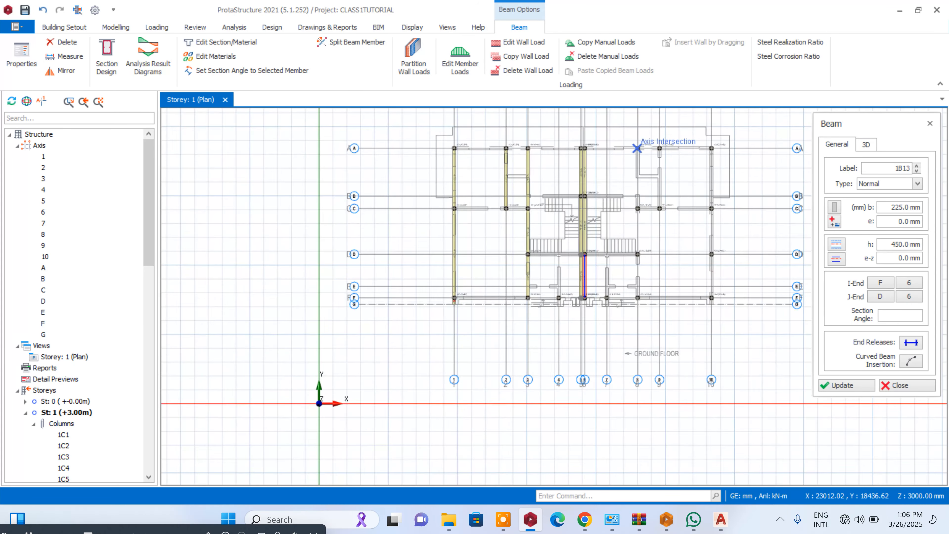
- Insert 225x450 mm beams along axis 8 from axis A to axis F
scroll(638, 148, up, 1)
click(635, 148)
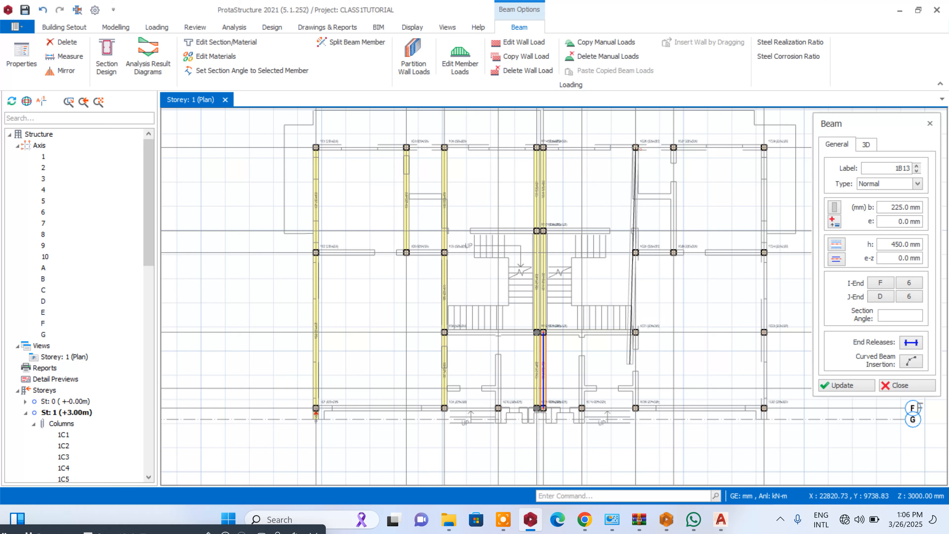
click(635, 407)
- Insert beams along axis 9 from axis A to C and along axis 10 from axis A to F, and end beam insertion
click(673, 148)
click(674, 252)
click(764, 148)
click(766, 407)
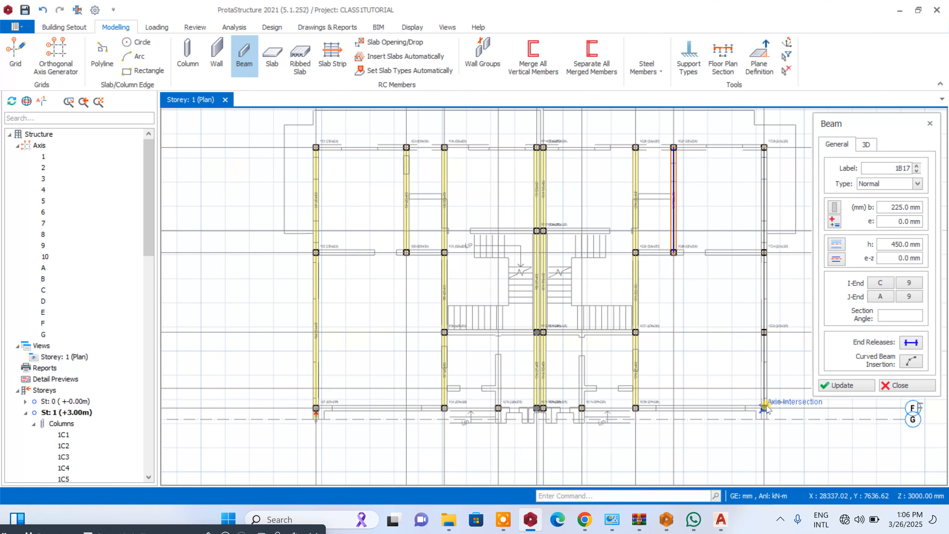
key(Escape)
- Delete the axis 1 beam between axes C and F, and insert a 225x225 mm column at D-1 using the D-3 column's properties
scroll(327, 341, up, 3)
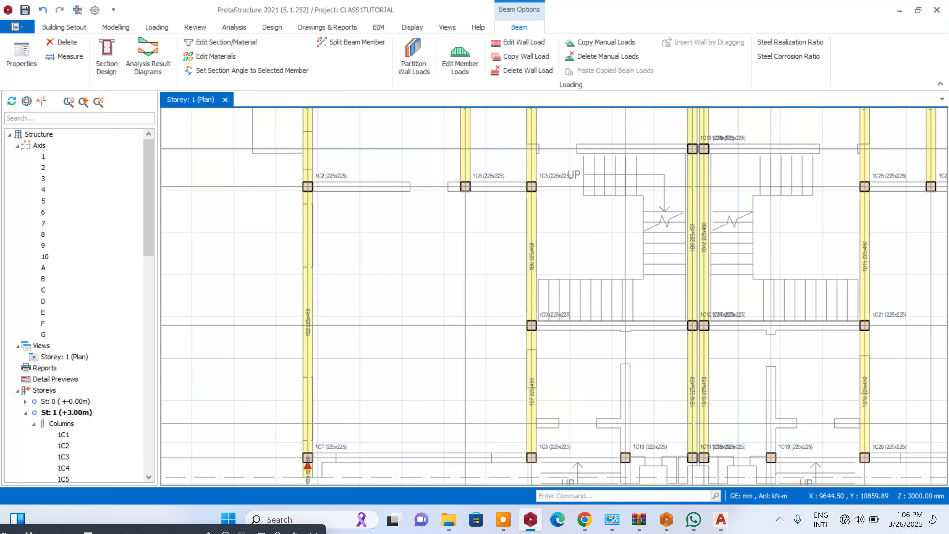
key(Delete)
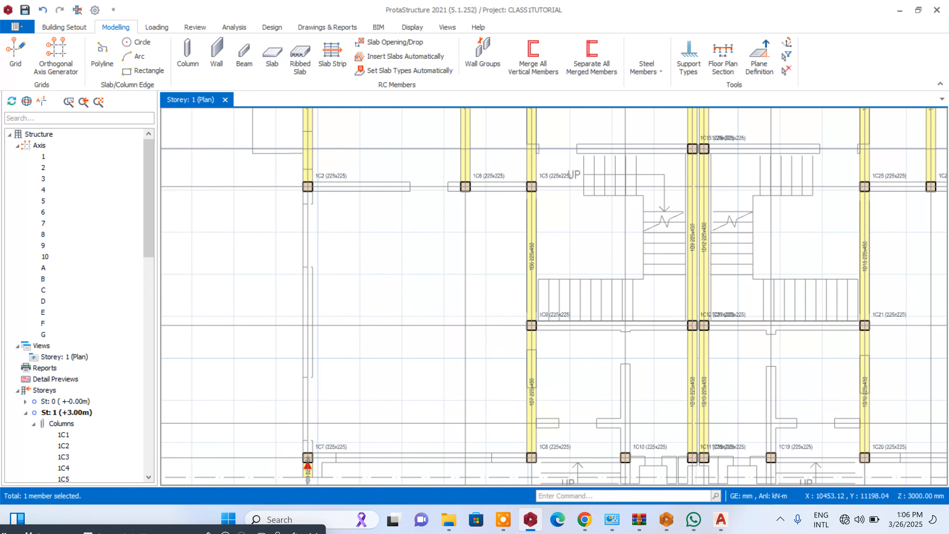
right_click(568, 313)
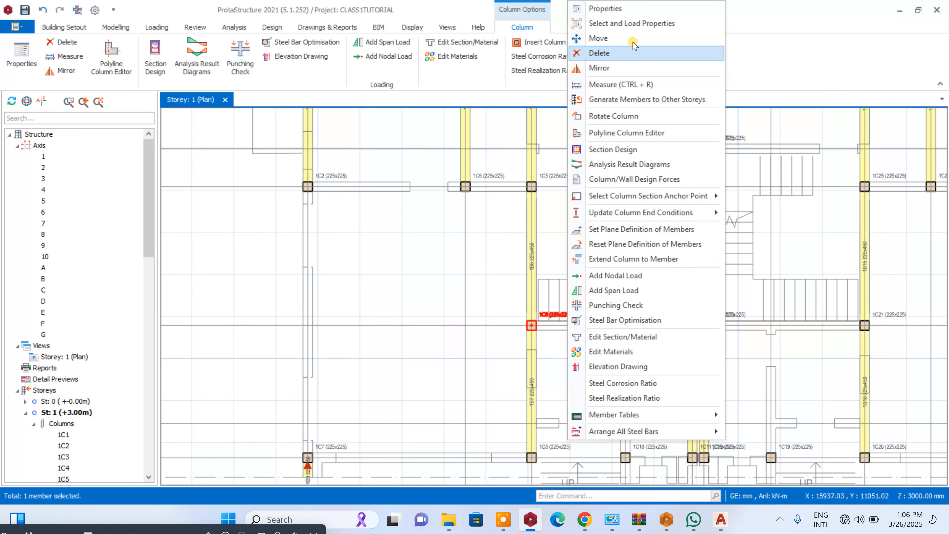
click(623, 10)
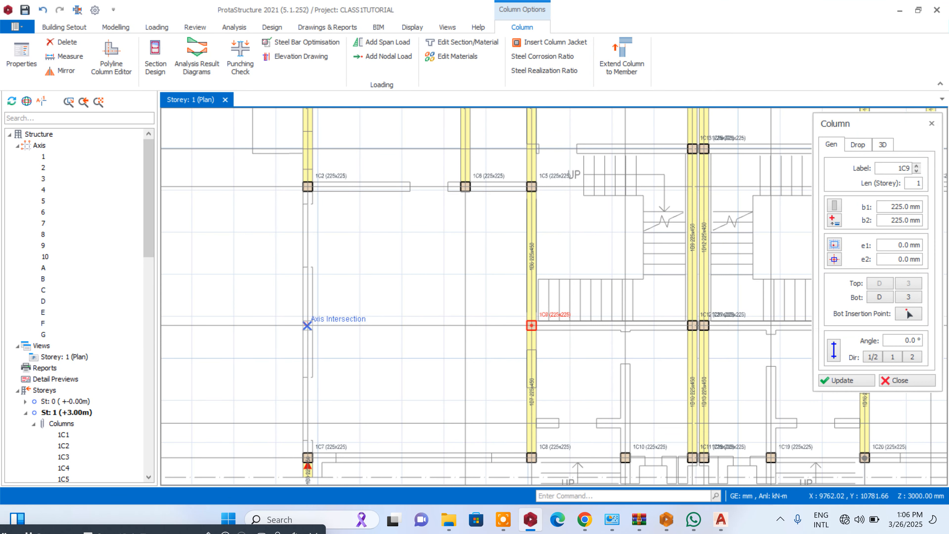
click(307, 325)
scroll(317, 310, down, 3)
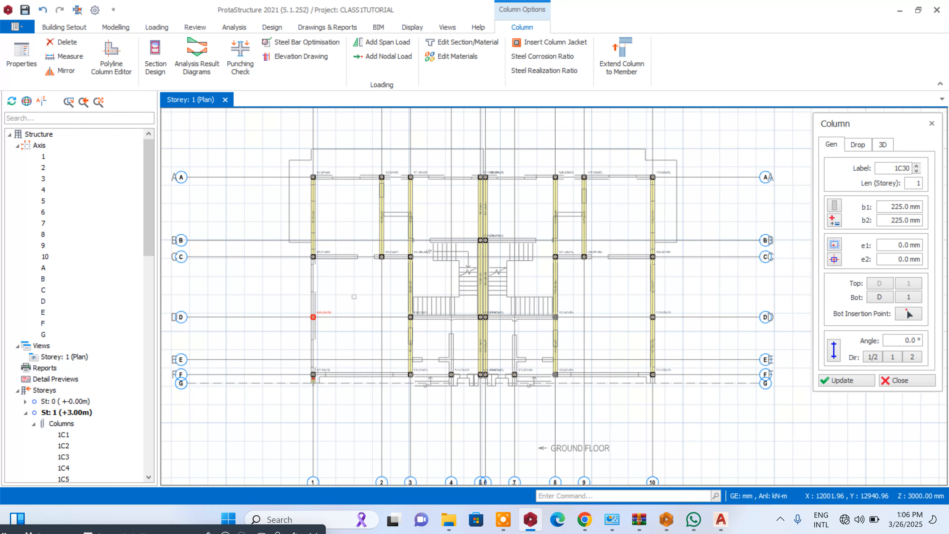
key(Escape)
- Using the properties of the axis 1 beam between A and C, insert 225x450 mm beams along axis 1 from axis C to F
scroll(310, 209, up, 3)
click(313, 210)
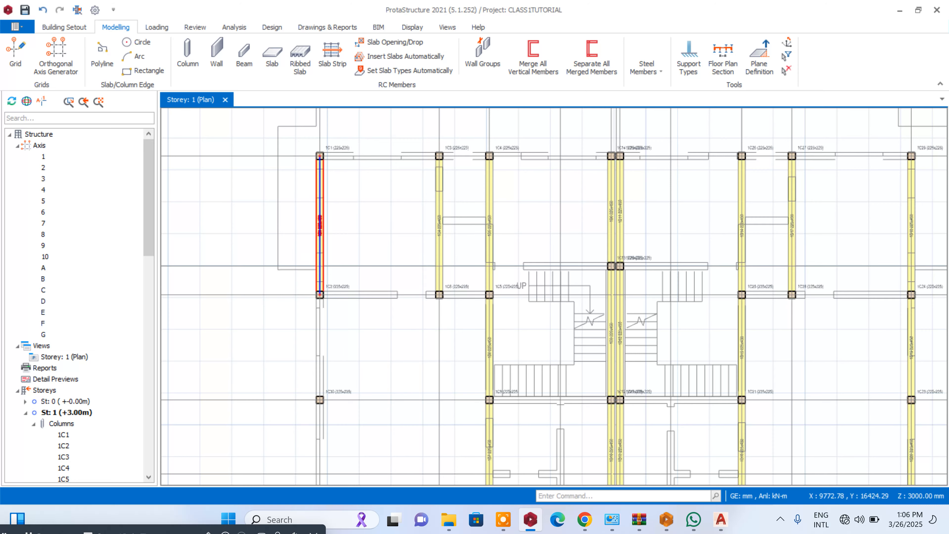
right_click(315, 209)
click(359, 30)
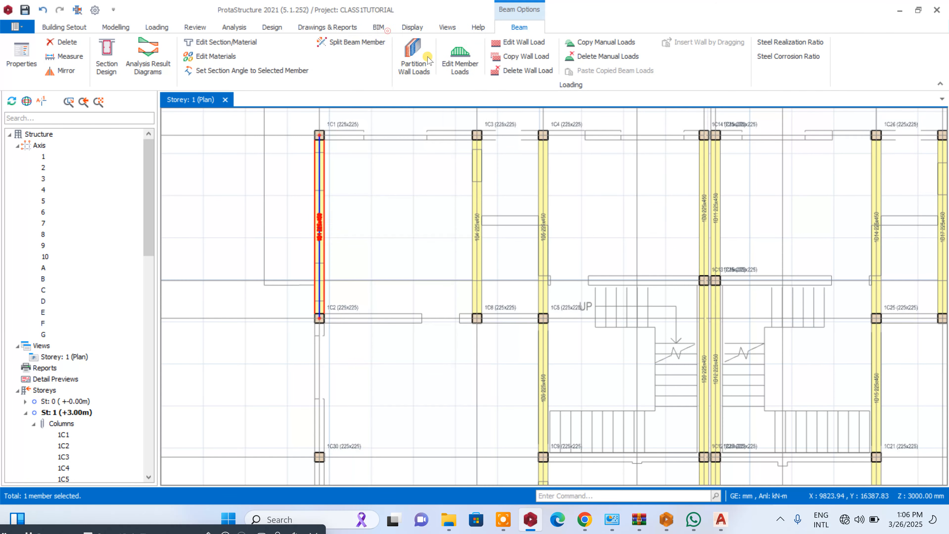
drag(360, 252, 361, 370)
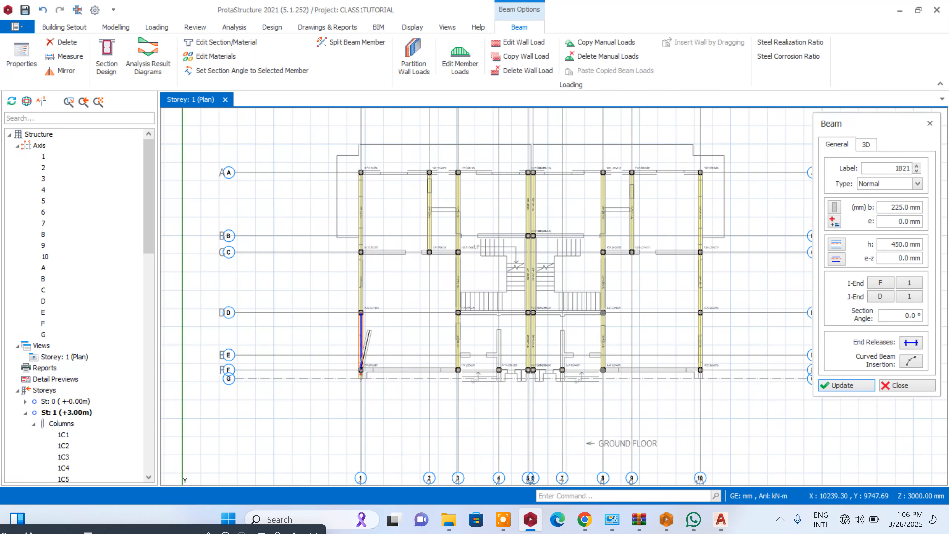
- Insert beams along axis A from axis 1 to axis 5 and along axis B from axis 3 to axis 5
scroll(360, 312, up, 3)
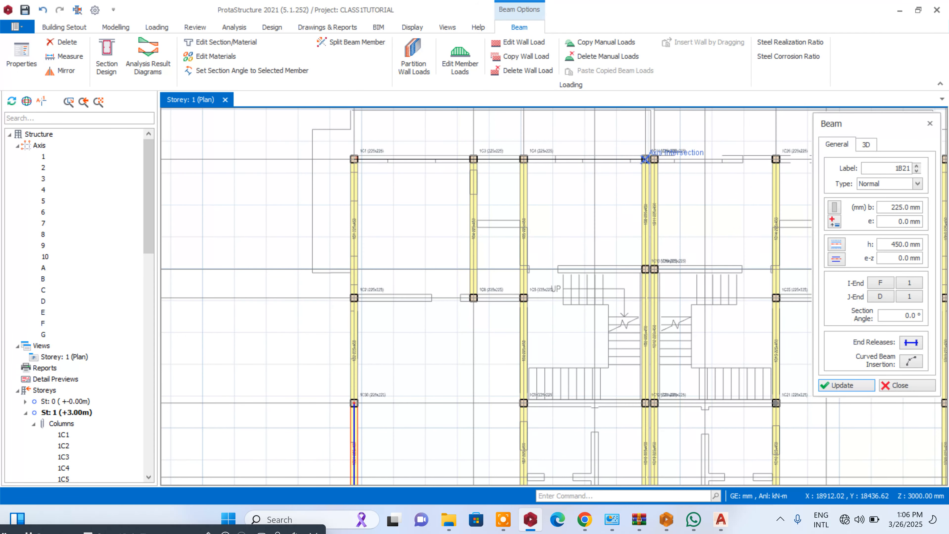
drag(645, 159, 644, 157)
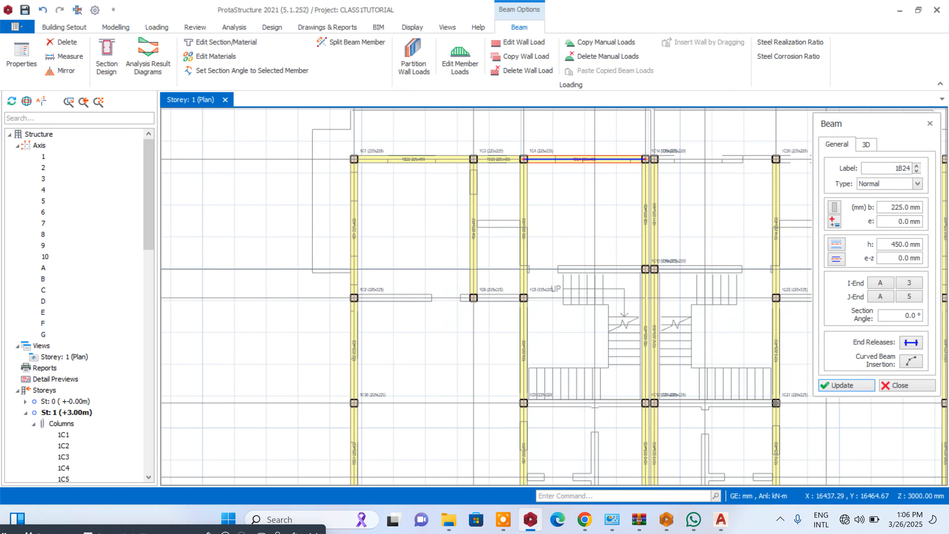
scroll(541, 268, up, 3)
drag(501, 270, 781, 270)
scroll(620, 231, down, 3)
- Insert beams along axis C from axis 1 to axis 3 and along axis D from axis 1 to axis 5
scroll(404, 279, up, 2)
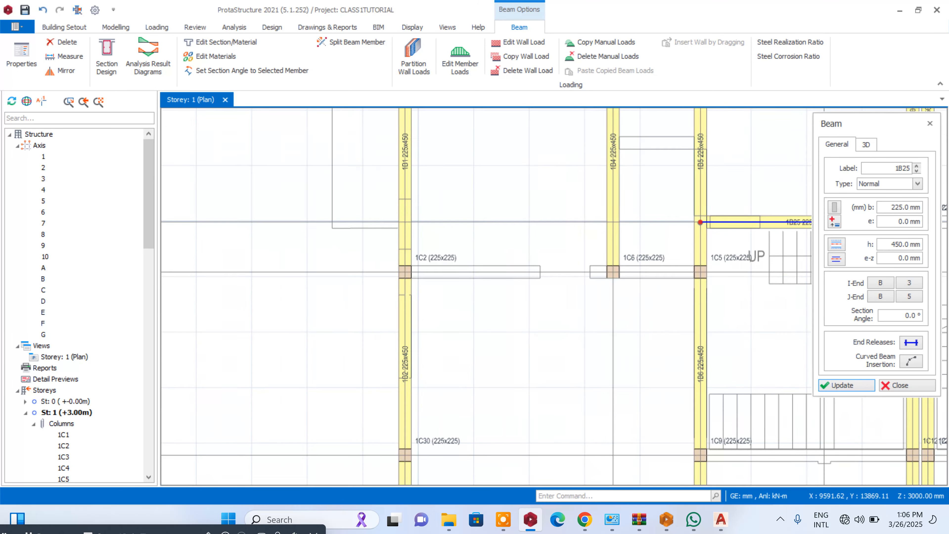
drag(404, 272, 700, 272)
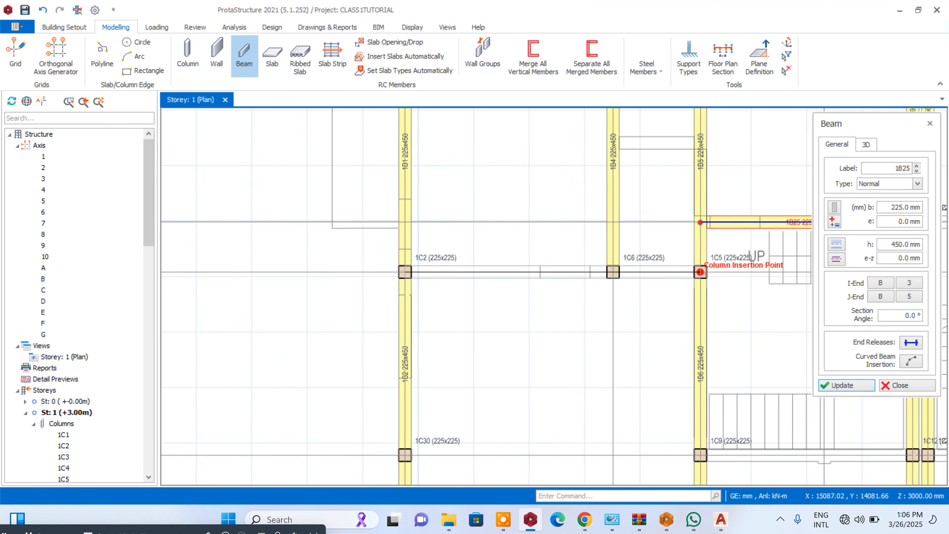
scroll(700, 272, down, 3)
scroll(621, 277, up, 2)
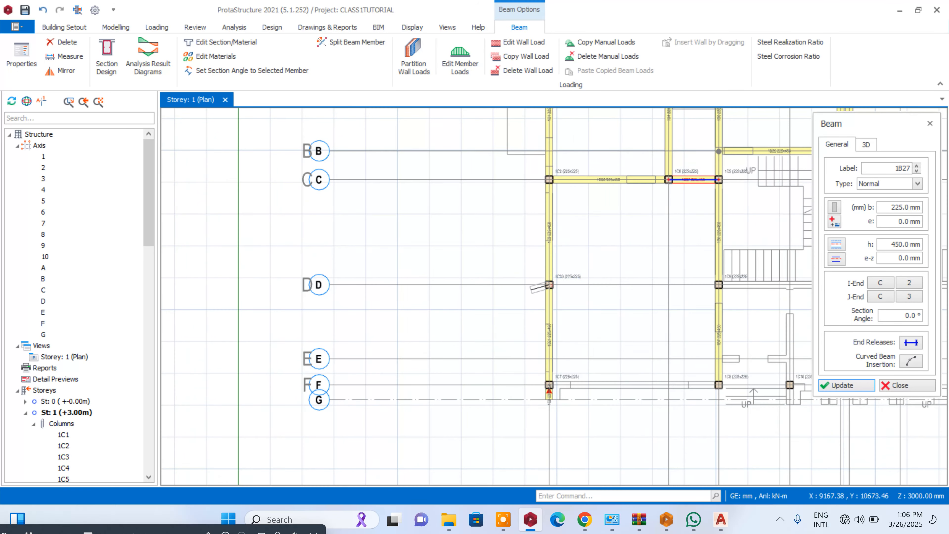
scroll(549, 285, down, 2)
scroll(709, 287, up, 4)
click(709, 287)
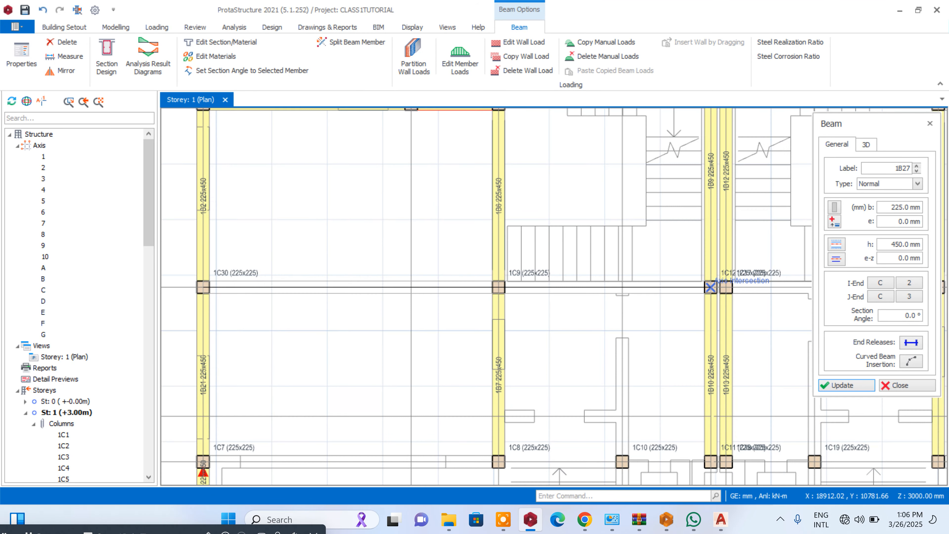
- Insert 225x450 mm beams along axis F from axis 1 to axis 5
scroll(668, 247, down, 3)
scroll(448, 352, up, 2)
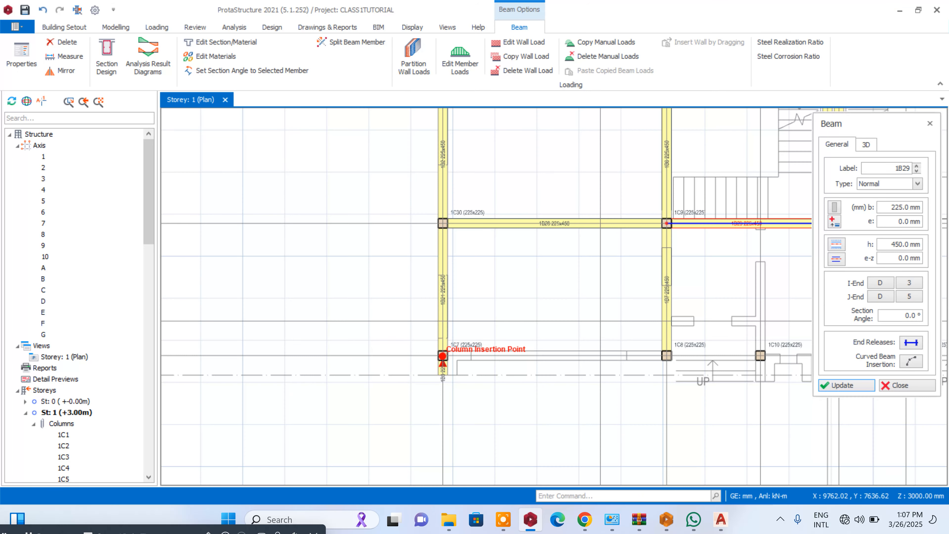
scroll(697, 352, down, 3)
scroll(697, 352, up, 2)
click(679, 360)
scroll(691, 358, up, 2)
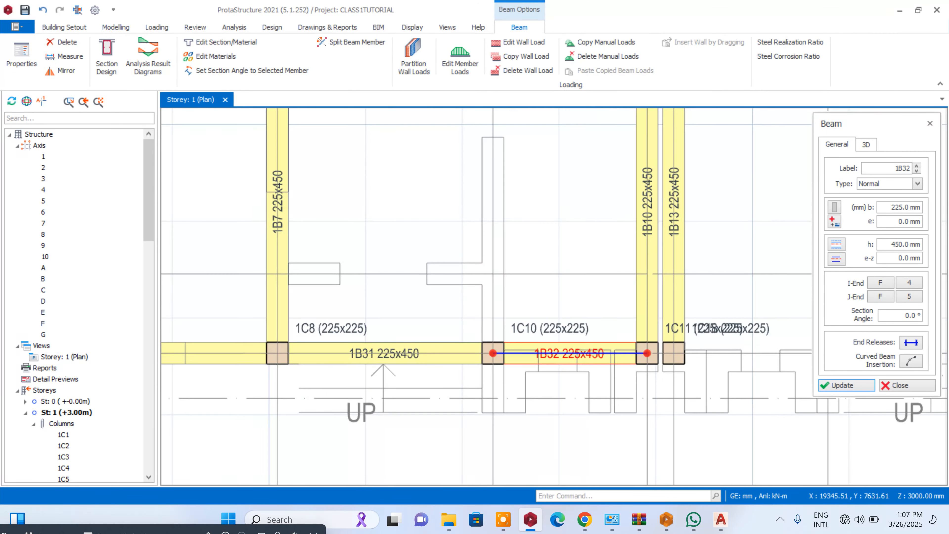
- Insert 225x450 mm beams along axis F from axis 6 to axis 10
scroll(674, 353, down, 4)
scroll(748, 350, up, 1)
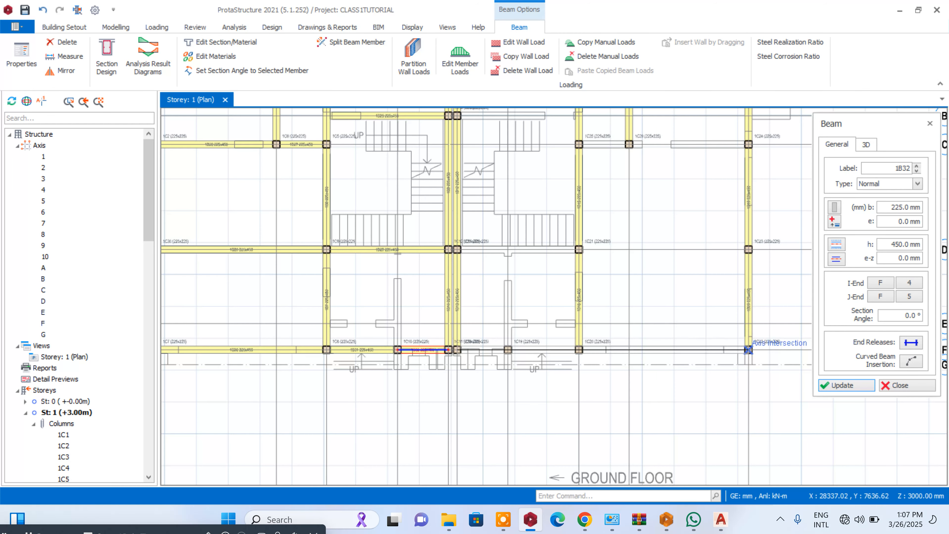
click(748, 349)
- Insert short 225x450 mm beams between axes F and G on axis 10 and on axis 7
scroll(765, 351, up, 3)
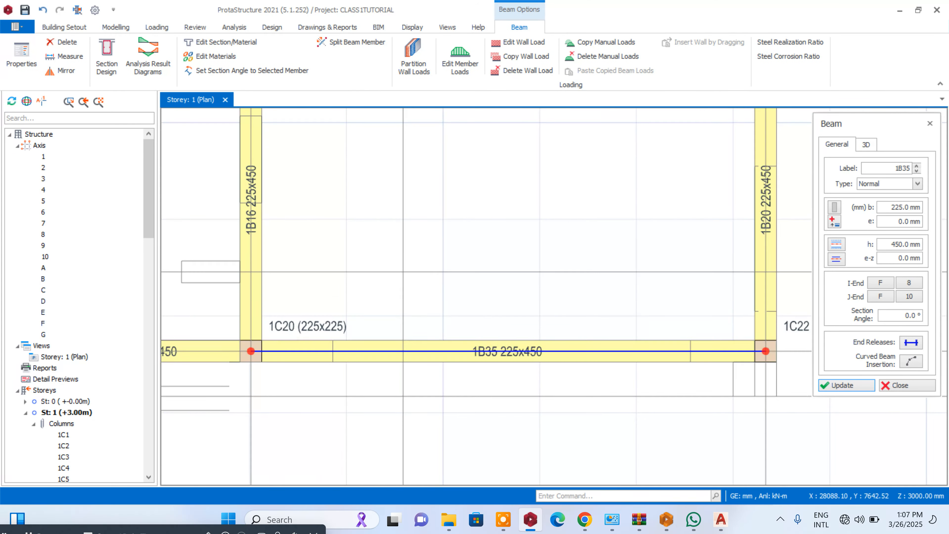
click(768, 358)
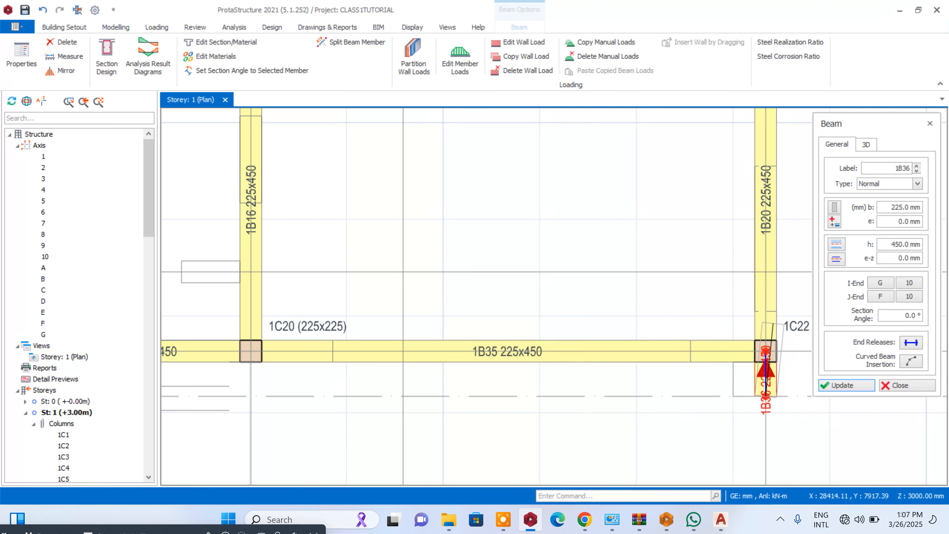
scroll(765, 359, down, 3)
scroll(503, 336, up, 2)
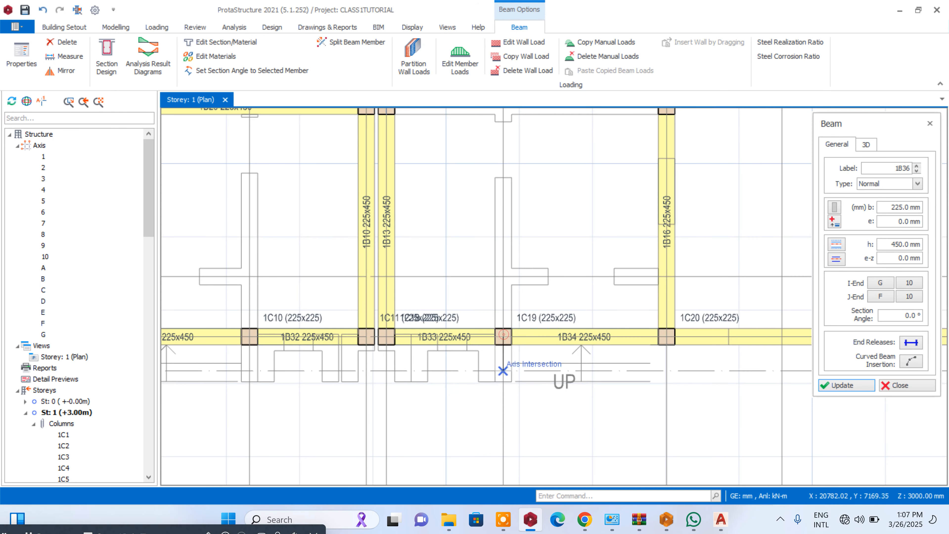
click(505, 376)
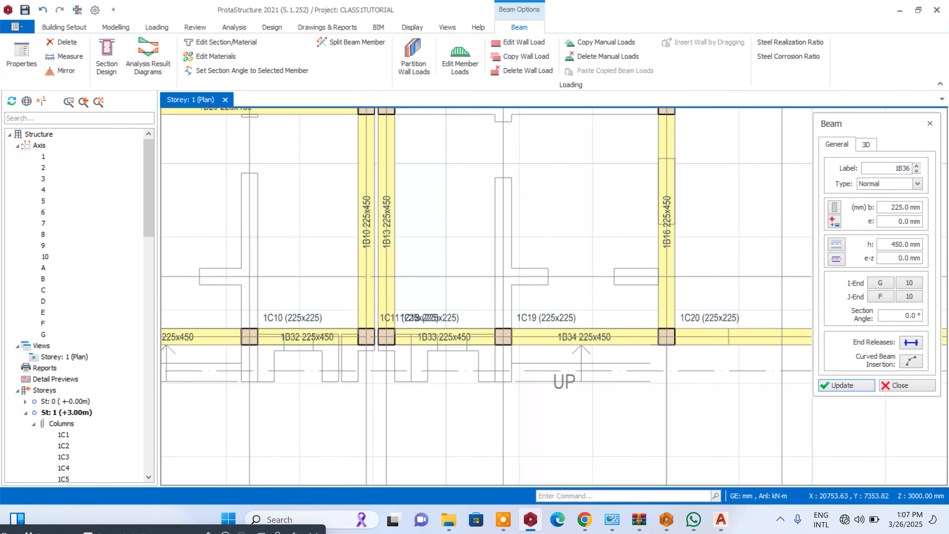
click(503, 370)
scroll(503, 370, down, 5)
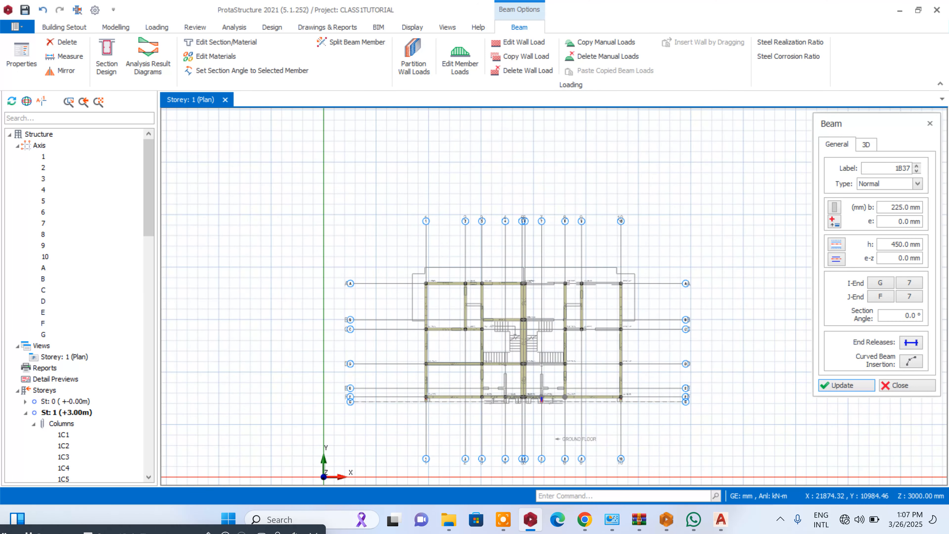
- Insert beams along axis D from axis 6 to axis 10 and along axis C from axis 8 to axis 10
scroll(546, 366, up, 5)
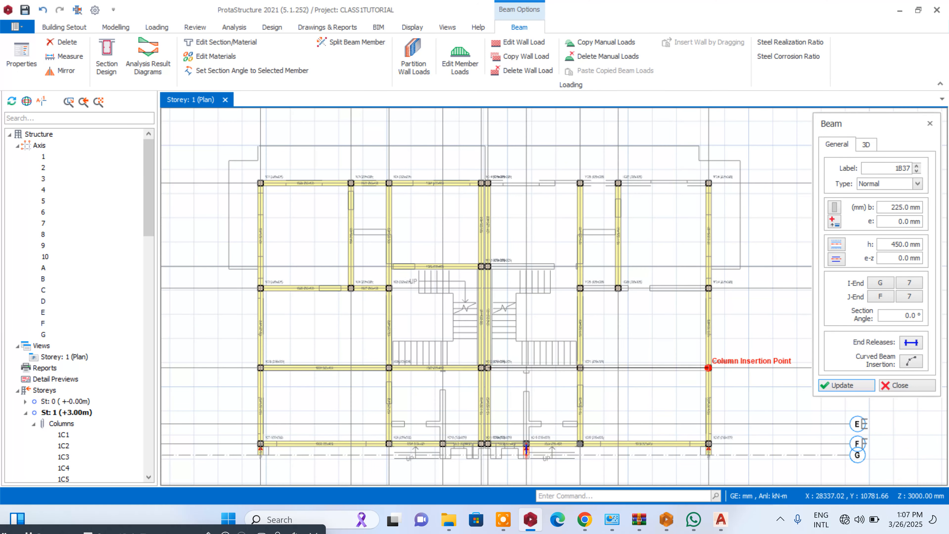
click(709, 367)
scroll(610, 295, up, 3)
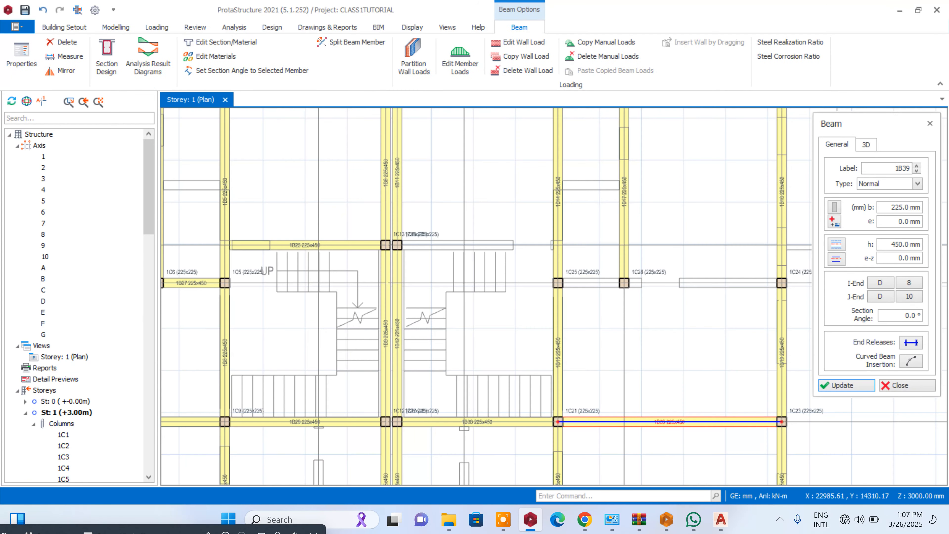
click(557, 283)
click(782, 283)
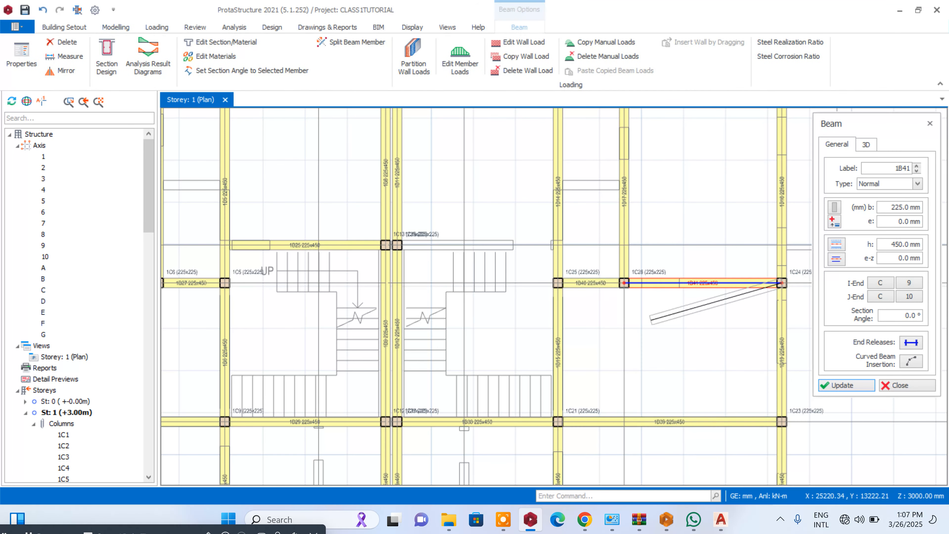
- Insert beams along axis B from axis 6 to axis 8 and along axis A from axis 6 to axis 10
click(397, 245)
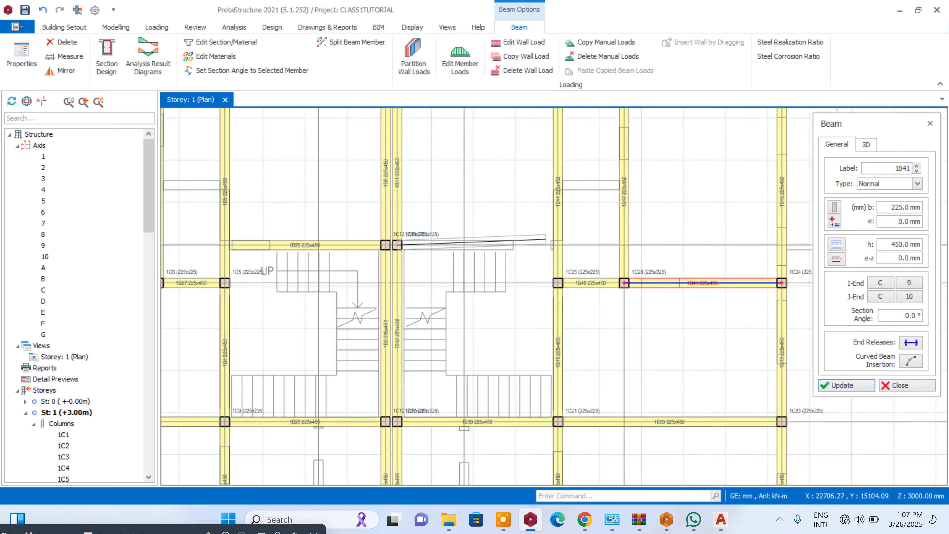
click(556, 245)
scroll(557, 314, down, 5)
scroll(431, 323, up, 6)
scroll(432, 323, down, 5)
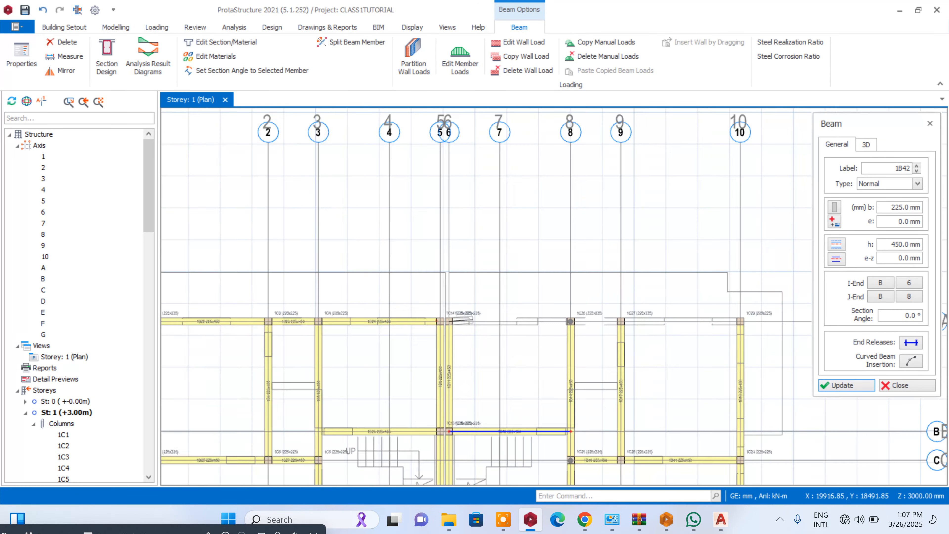
click(676, 320)
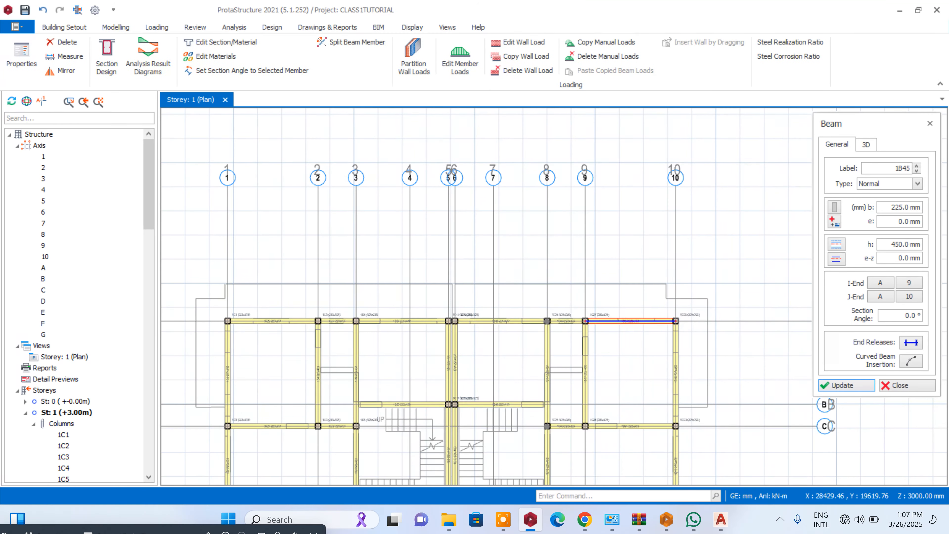
- Examine the modelled beam layout and compare it with the first-floor plan in the reference drawing
scroll(676, 299, down, 5)
scroll(656, 360, up, 4)
scroll(652, 354, down, 5)
scroll(653, 265, up, 5)
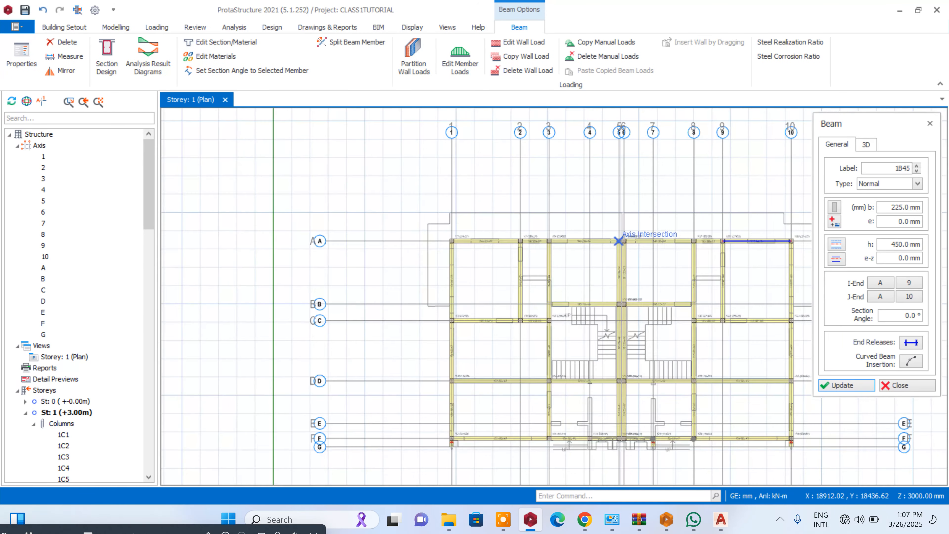
scroll(635, 241, down, 3)
scroll(635, 284, up, 5)
scroll(624, 291, down, 6)
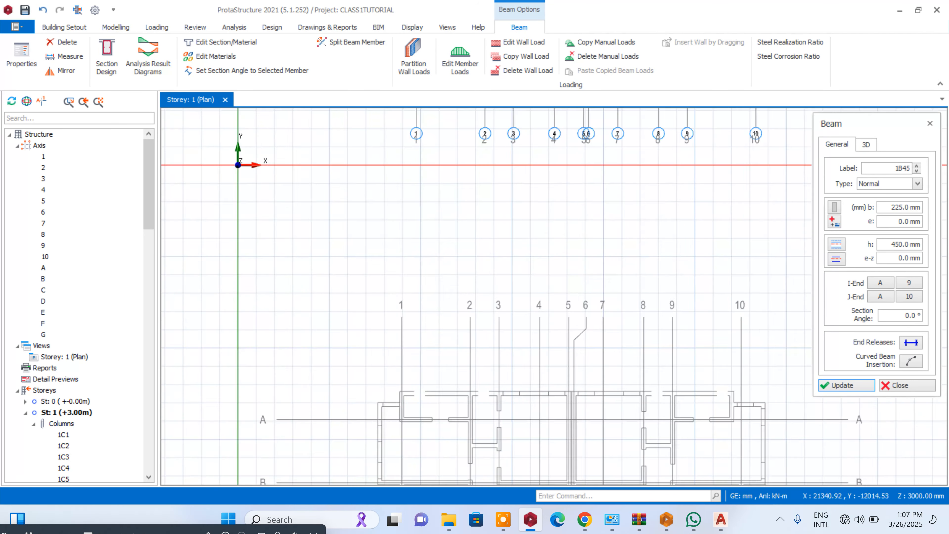
scroll(608, 287, up, 3)
scroll(609, 288, down, 3)
scroll(608, 287, up, 6)
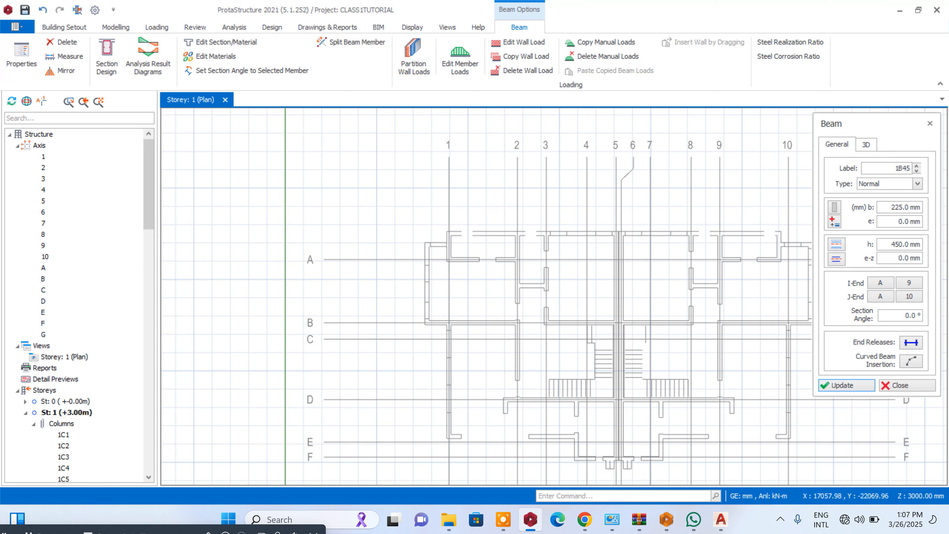
scroll(587, 322, up, 2)
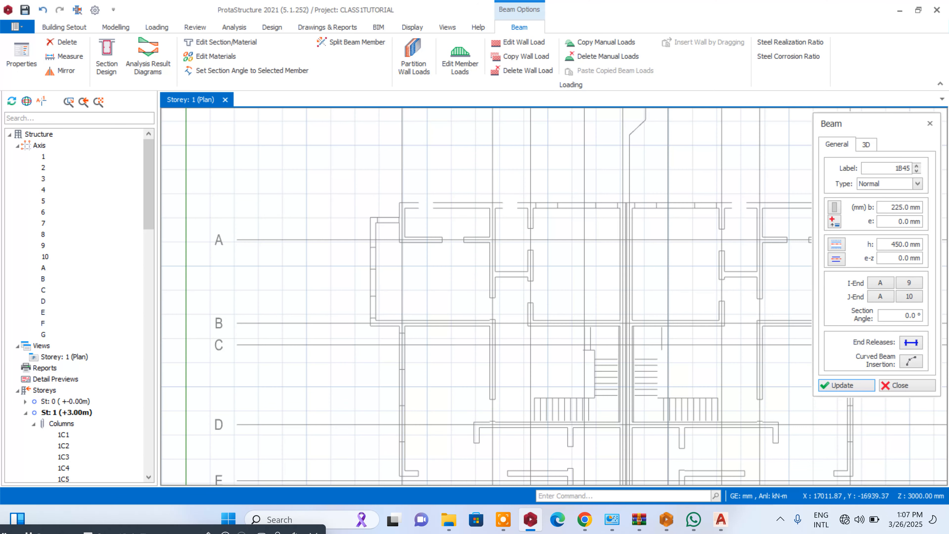
scroll(606, 338, down, 6)
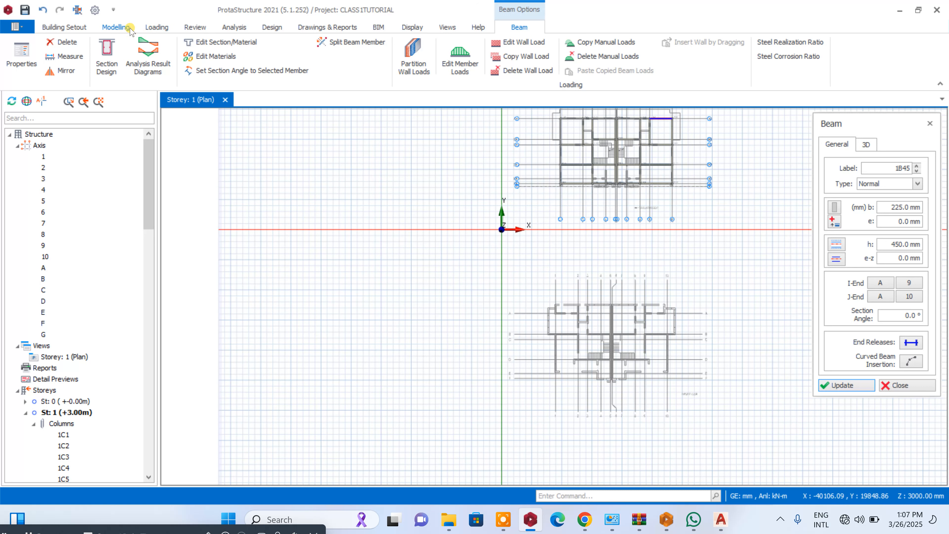
- Move the CLASS1.dxf reference drawing so the first-floor plan's axis 5 and B intersection lands on the column at axes 5 and B
click(87, 29)
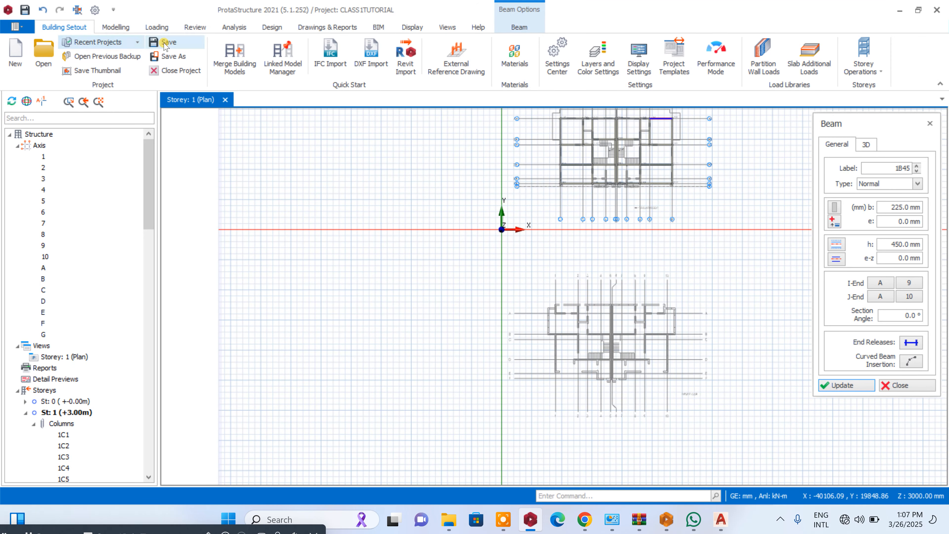
click(467, 66)
click(379, 355)
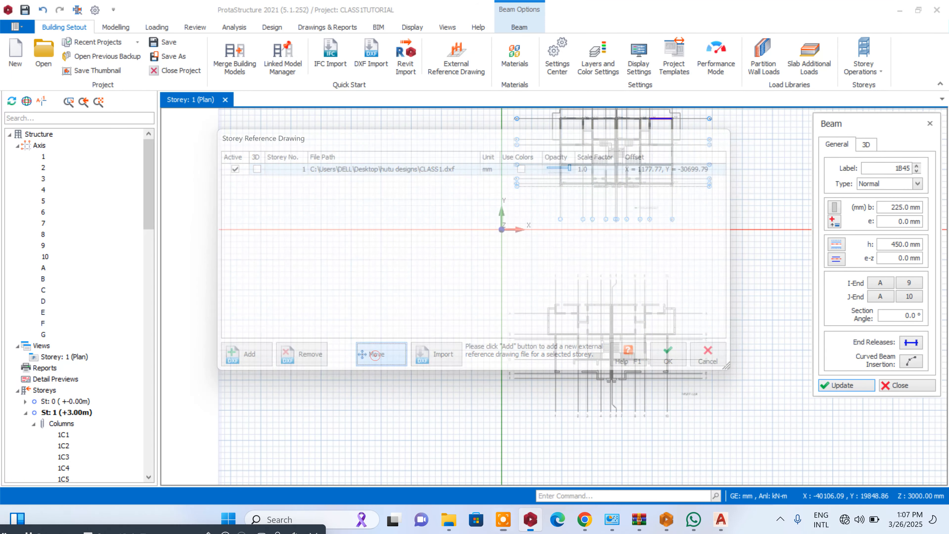
scroll(643, 225, up, 5)
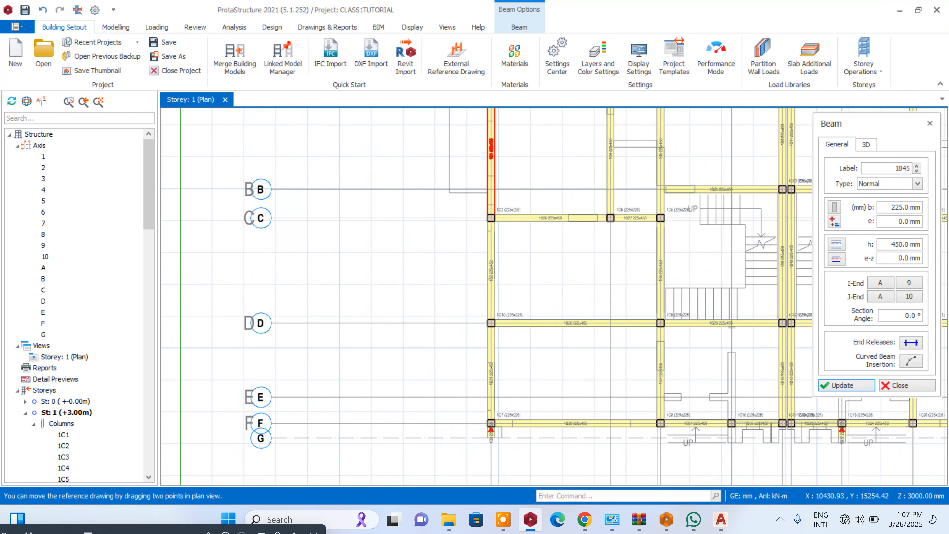
scroll(511, 214, down, 5)
scroll(705, 233, up, 5)
scroll(545, 194, down, 5)
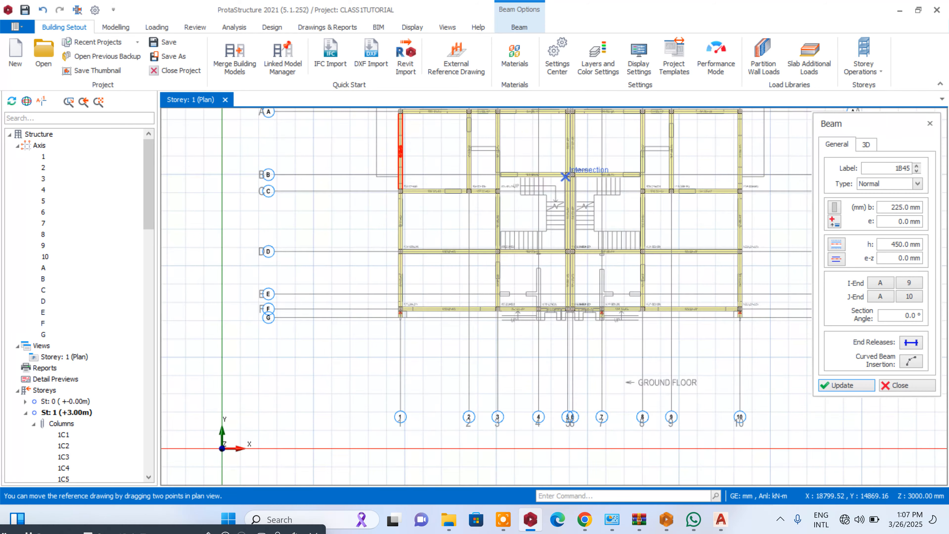
scroll(553, 310, up, 6)
scroll(560, 290, up, 4)
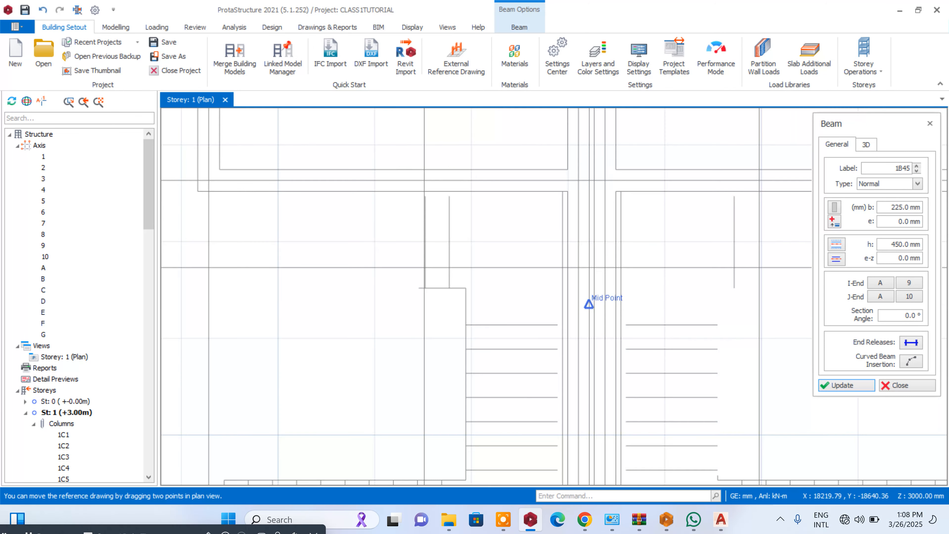
scroll(568, 325, down, 6)
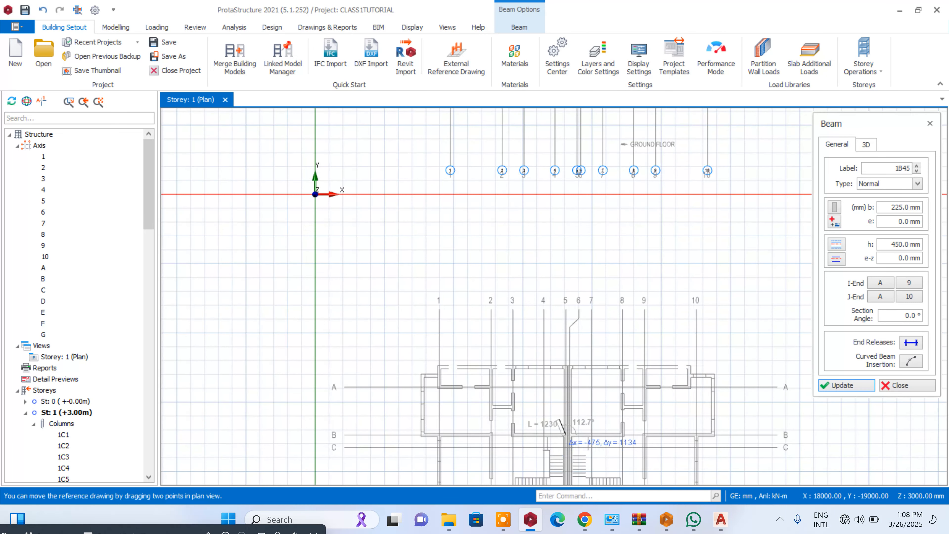
scroll(567, 229, up, 3)
scroll(567, 229, up, 3)
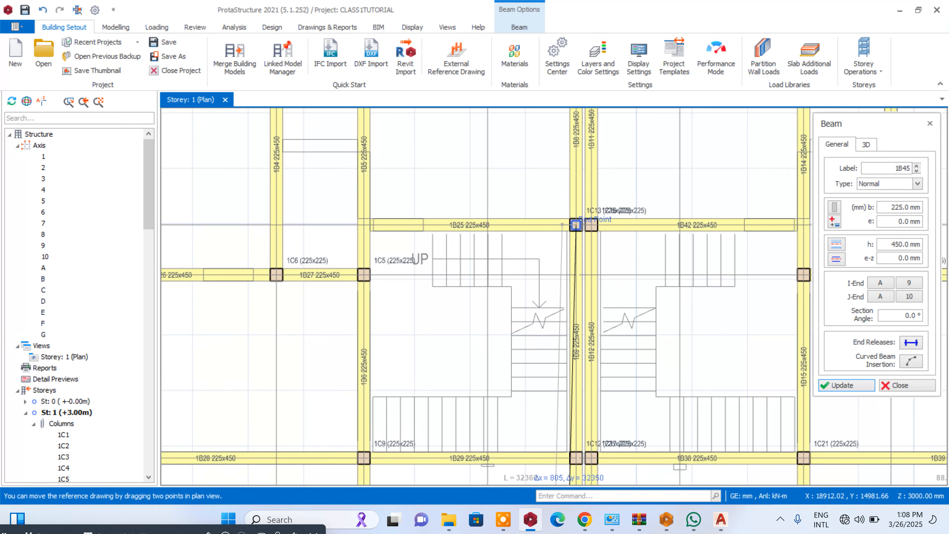
click(569, 225)
click(673, 358)
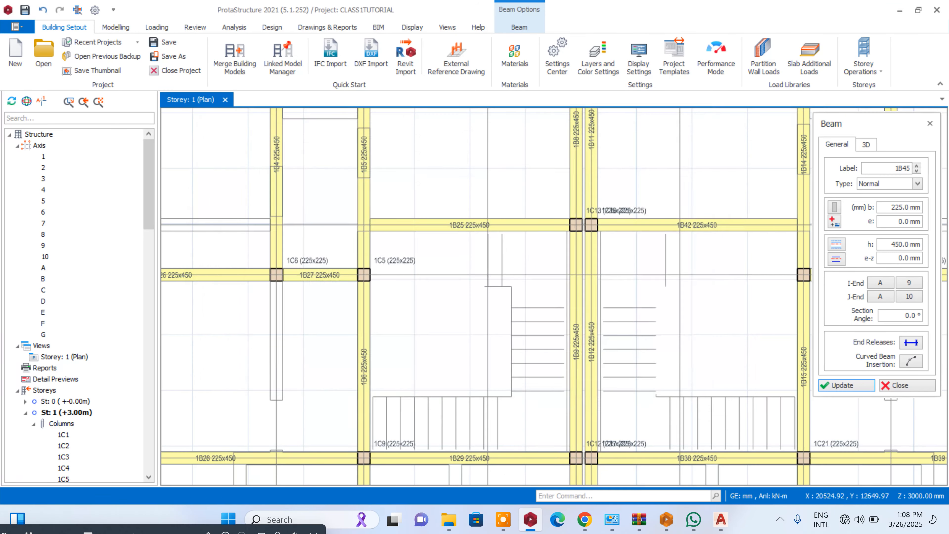
- Inspect how the relocated first-floor plan aligns with the modelled axes, columns and beams
scroll(624, 292, down, 6)
scroll(626, 179, up, 10)
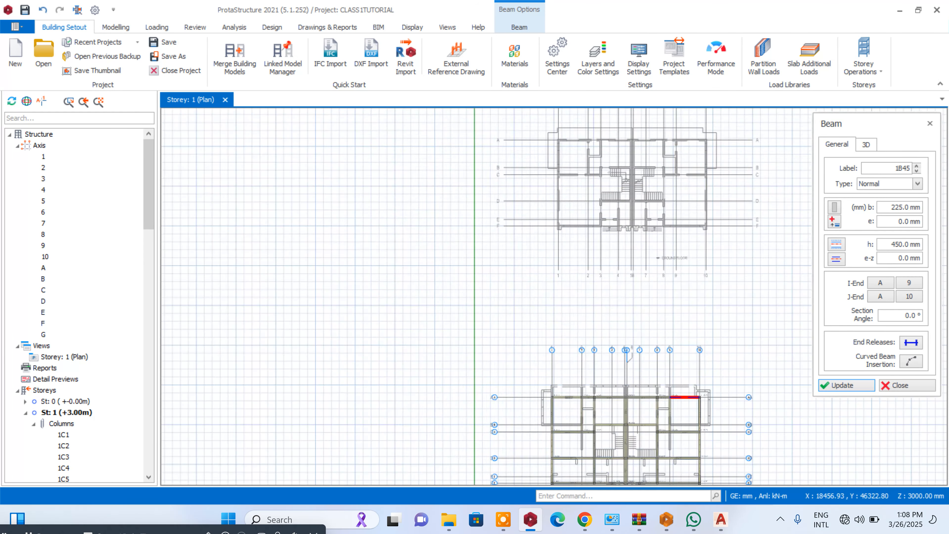
scroll(663, 286, down, 5)
scroll(633, 190, down, 5)
scroll(617, 269, up, 7)
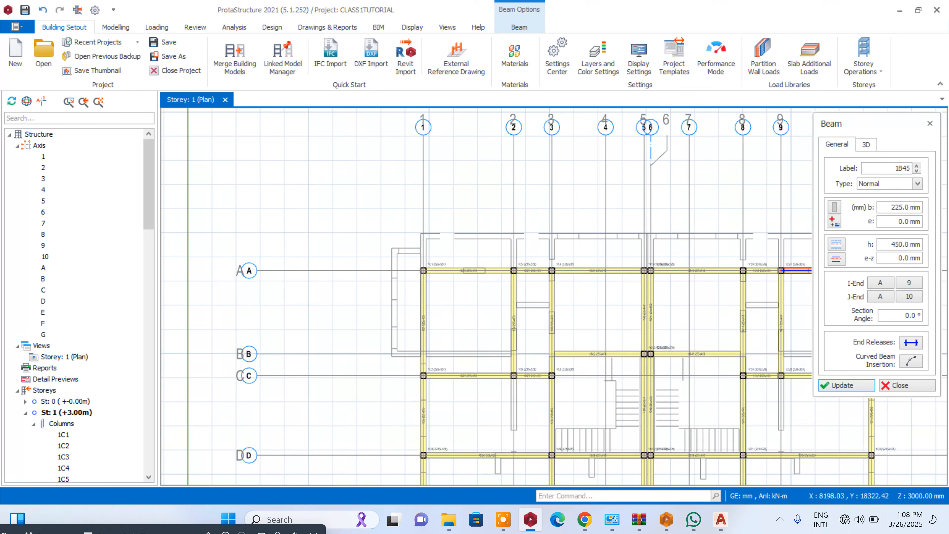
scroll(402, 244, down, 4)
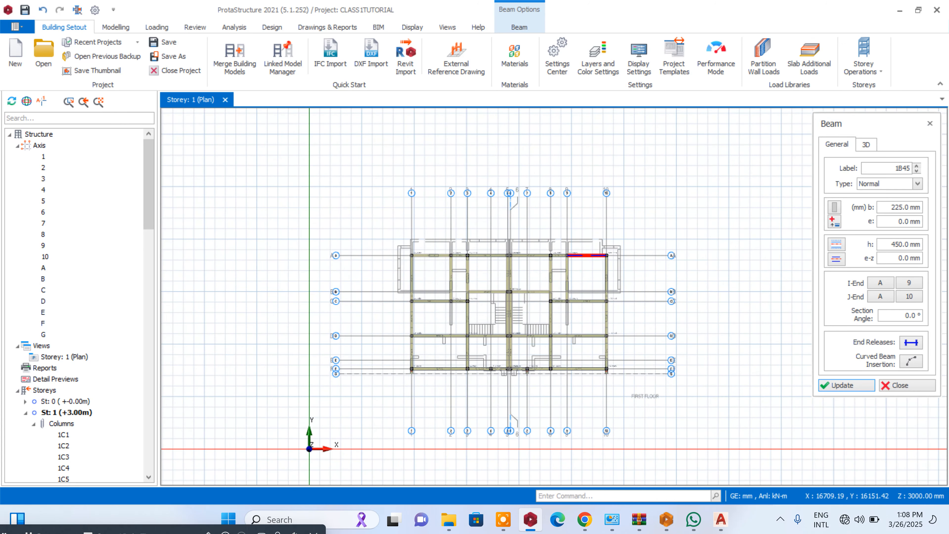
scroll(498, 373, up, 2)
scroll(499, 370, down, 3)
scroll(525, 234, up, 2)
scroll(527, 322, up, 3)
scroll(667, 298, down, 2)
scroll(679, 298, down, 1)
scroll(691, 301, down, 3)
scroll(720, 299, up, 4)
- Offset axis A outward by about 1312 mm onto the inner face of the projecting first-floor wall
click(727, 306)
right_click(726, 306)
click(776, 126)
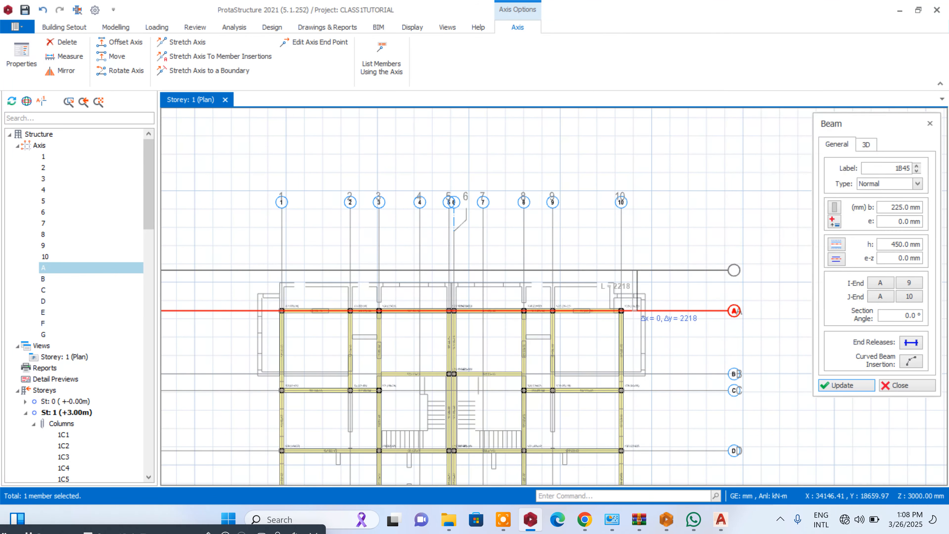
scroll(617, 290, up, 7)
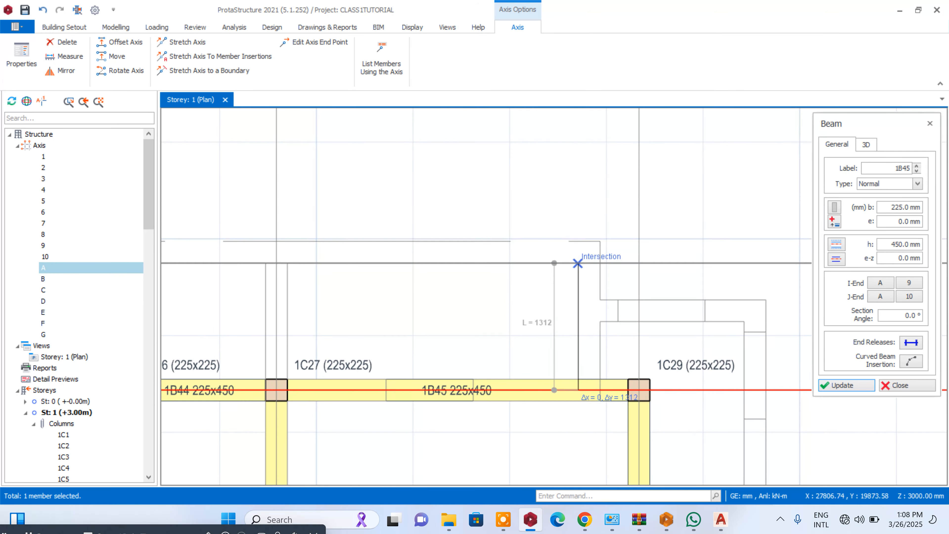
click(578, 264)
- Offset axis H outward by 112.5 mm to the wall's centreline and delete axis H at the inner face
scroll(631, 224, down, 7)
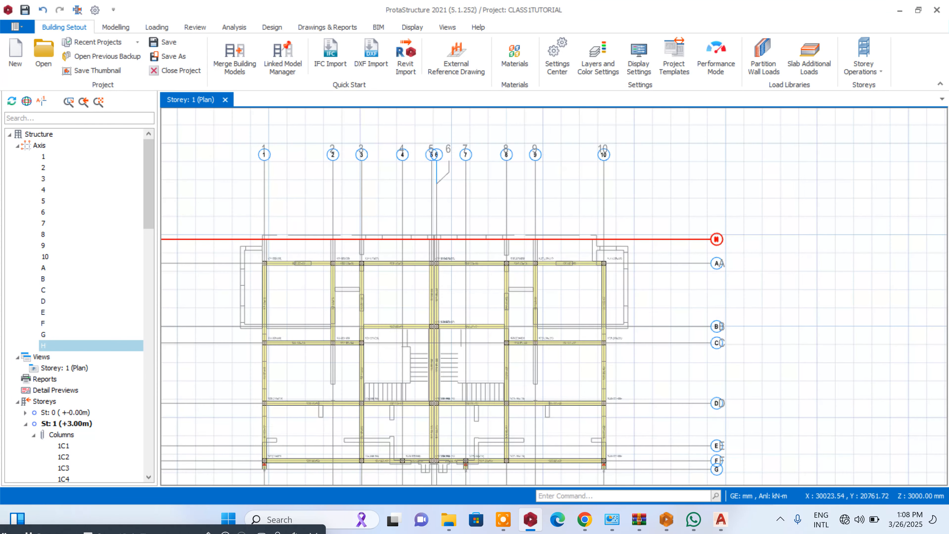
scroll(652, 238, up, 3)
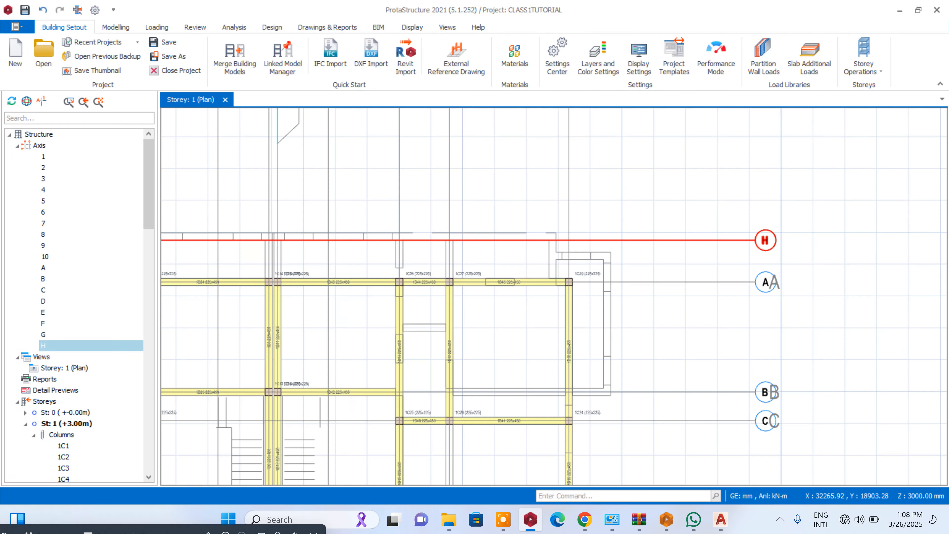
right_click(699, 240)
click(727, 307)
scroll(589, 246, up, 4)
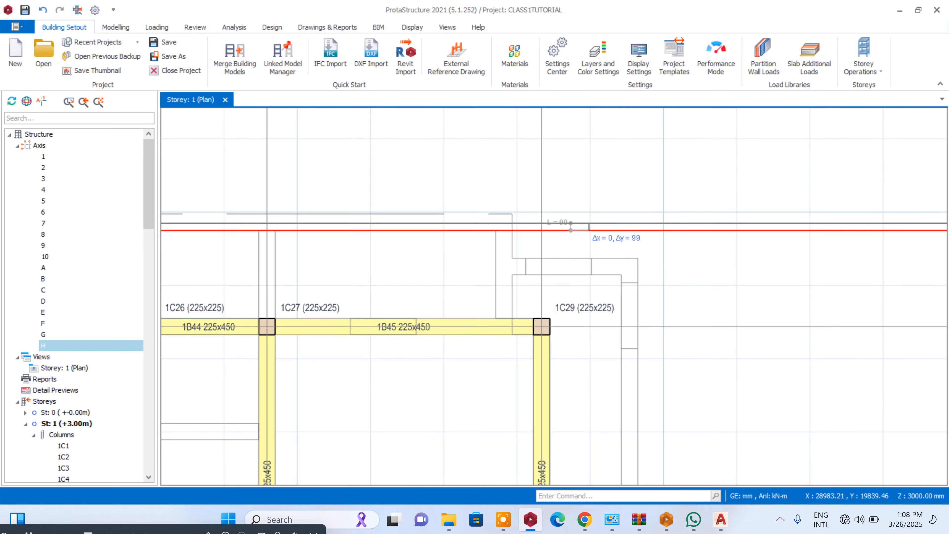
key(Tab)
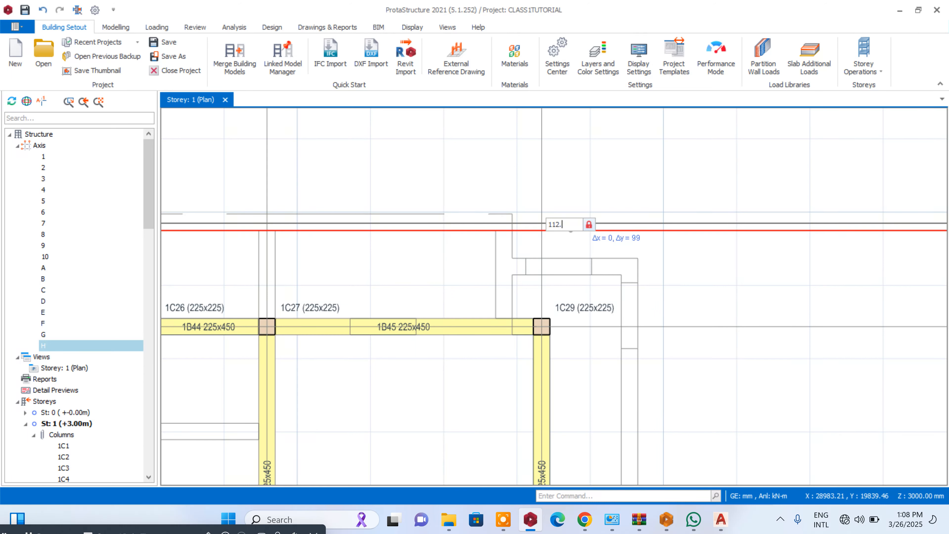
text(112.5)
key(Return)
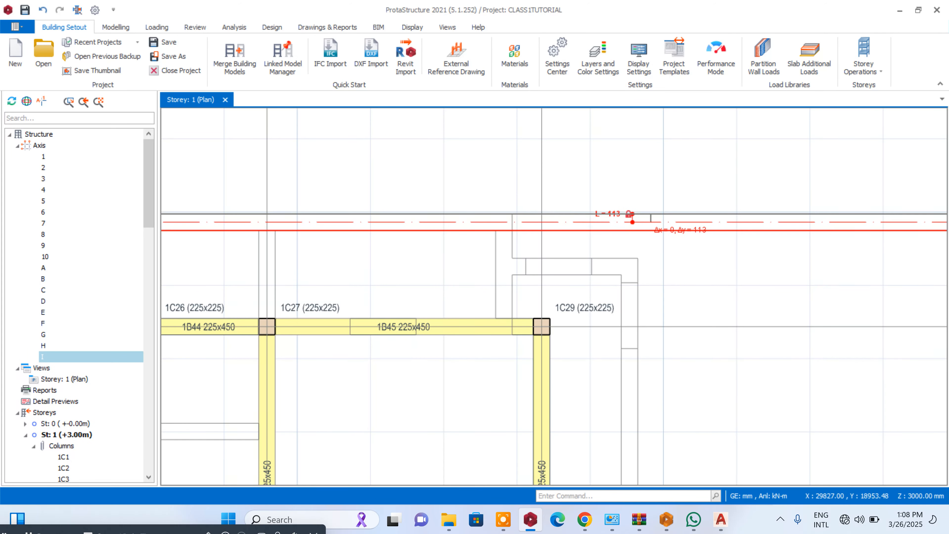
key(Escape)
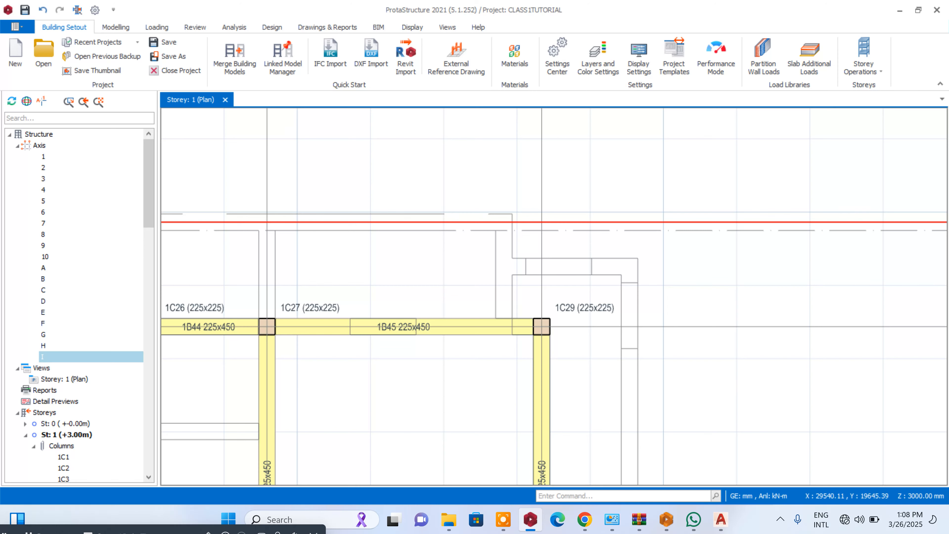
click(632, 232)
key(Delete)
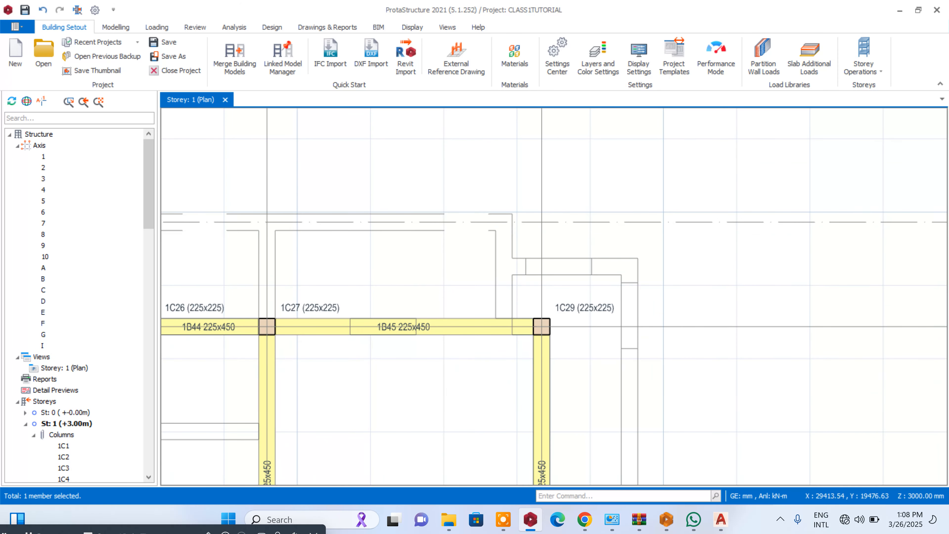
- Relabel the axis on the projecting wall's centreline as A'
scroll(418, 251, down, 2)
scroll(579, 236, up, 3)
double_click(542, 254)
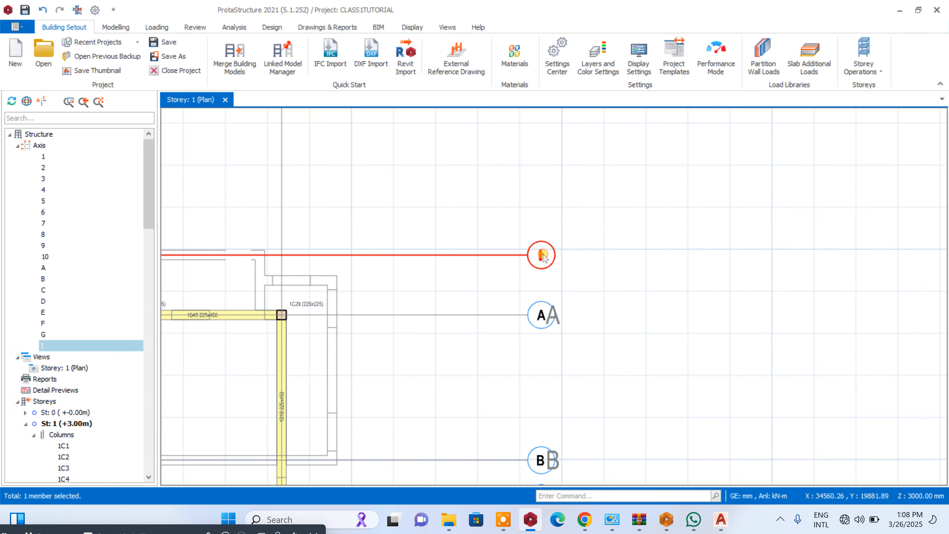
click(893, 152)
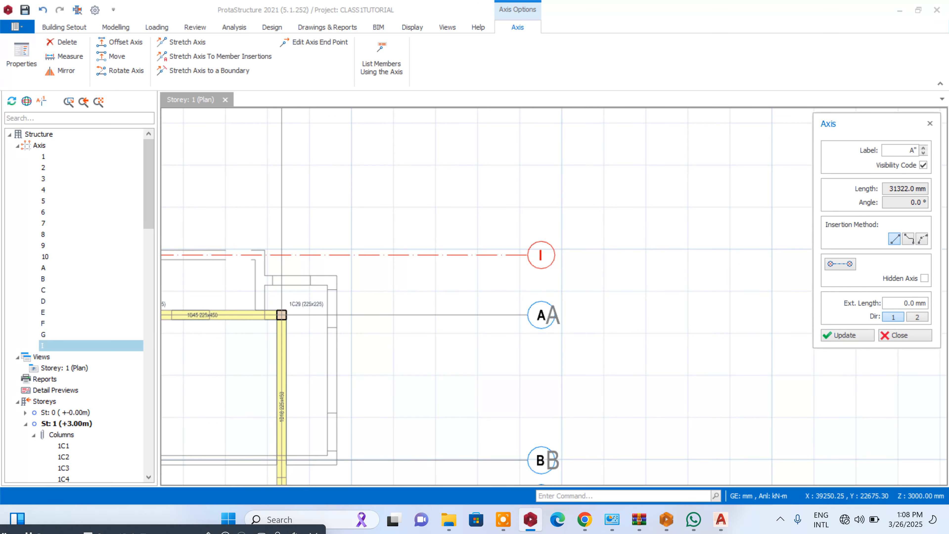
click(842, 335)
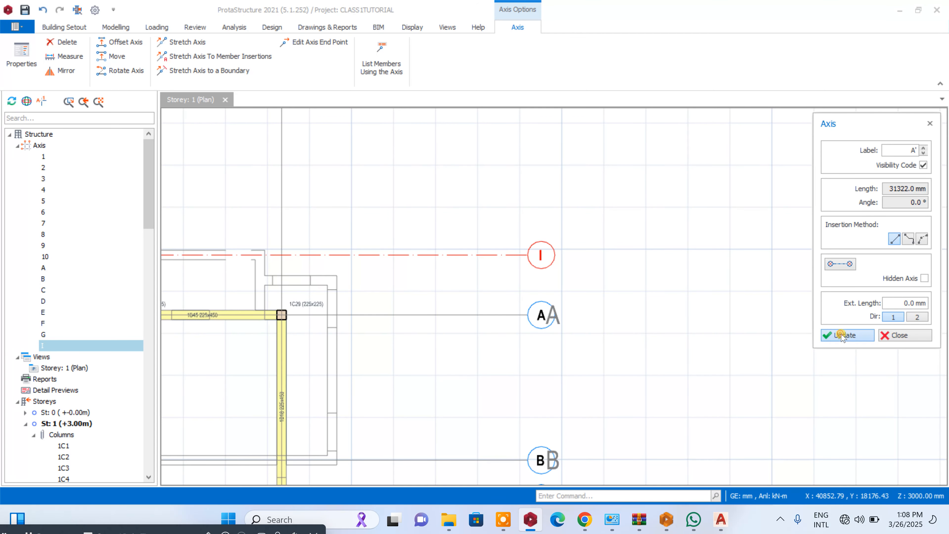
click(894, 332)
scroll(695, 269, down, 5)
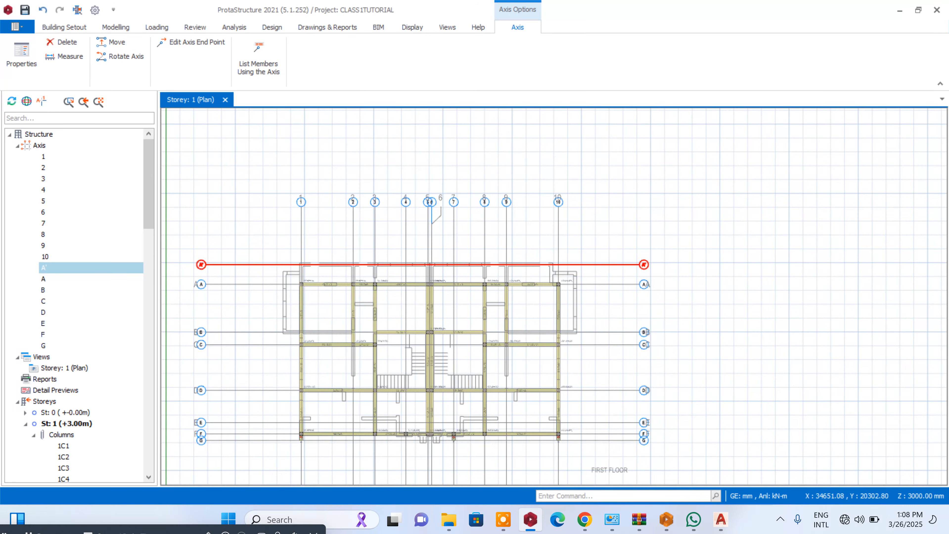
- Offset axis 10 outward by about 1087 mm onto the inner face of the first-floor wall beyond it
right_click(558, 202)
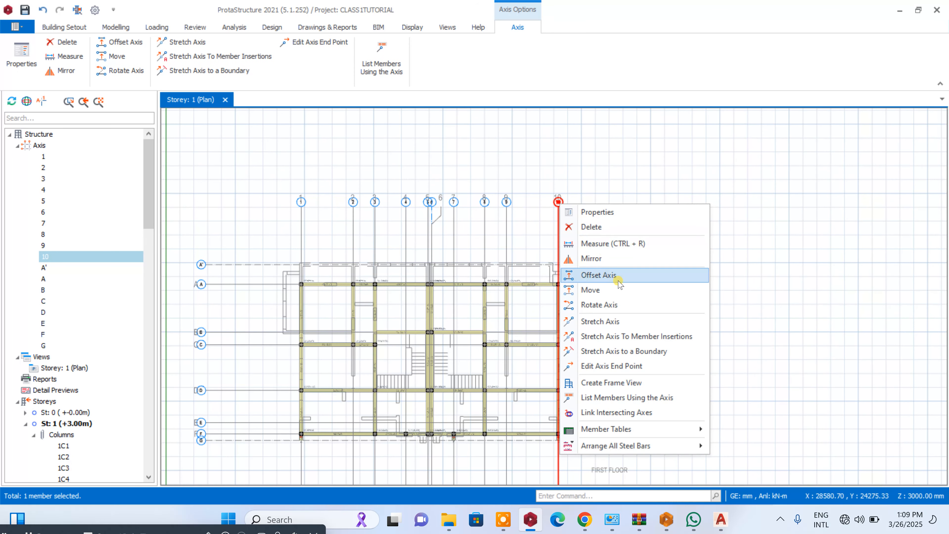
click(613, 273)
scroll(579, 283, up, 4)
scroll(570, 279, up, 2)
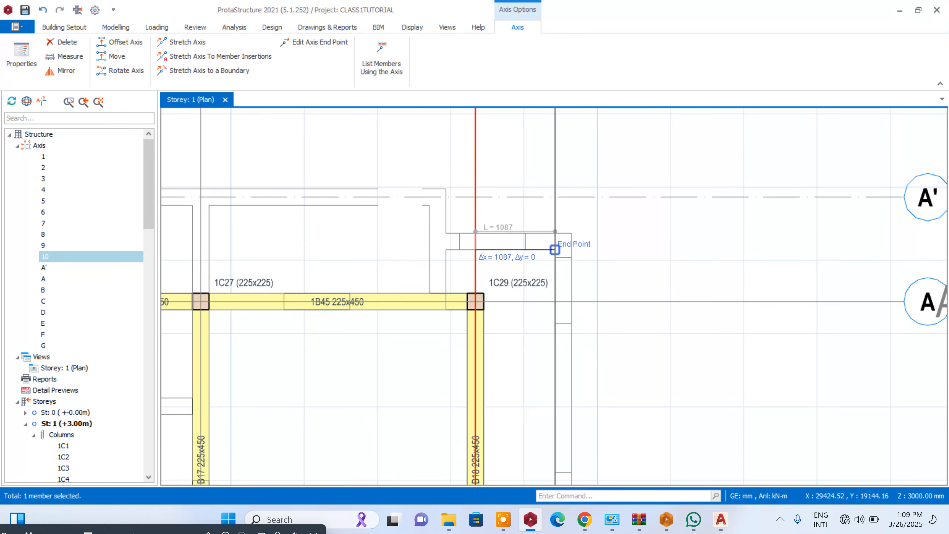
click(555, 232)
- Place another offset of axis 10 on the outer face of the first-floor wall beyond axis 1
scroll(556, 234, down, 4)
scroll(653, 271, down, 1)
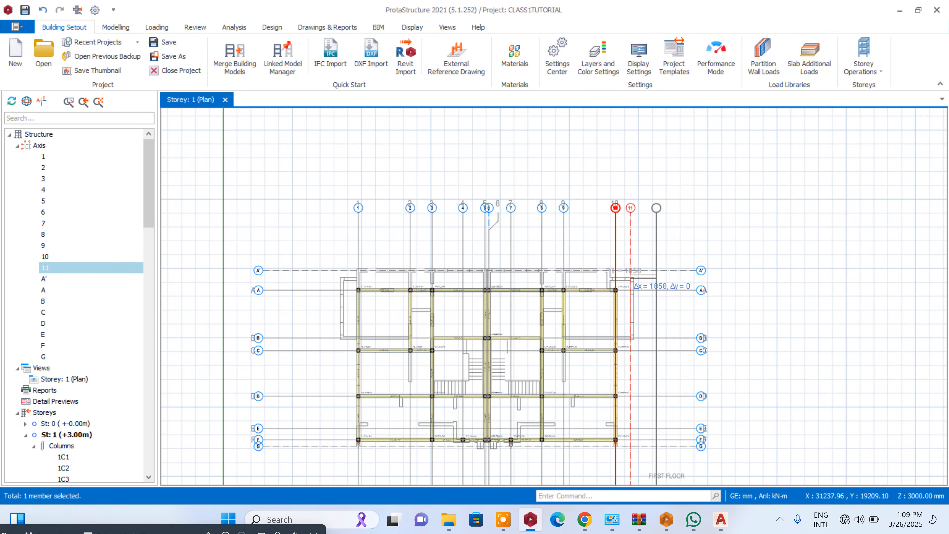
scroll(330, 286, up, 3)
scroll(330, 286, up, 3)
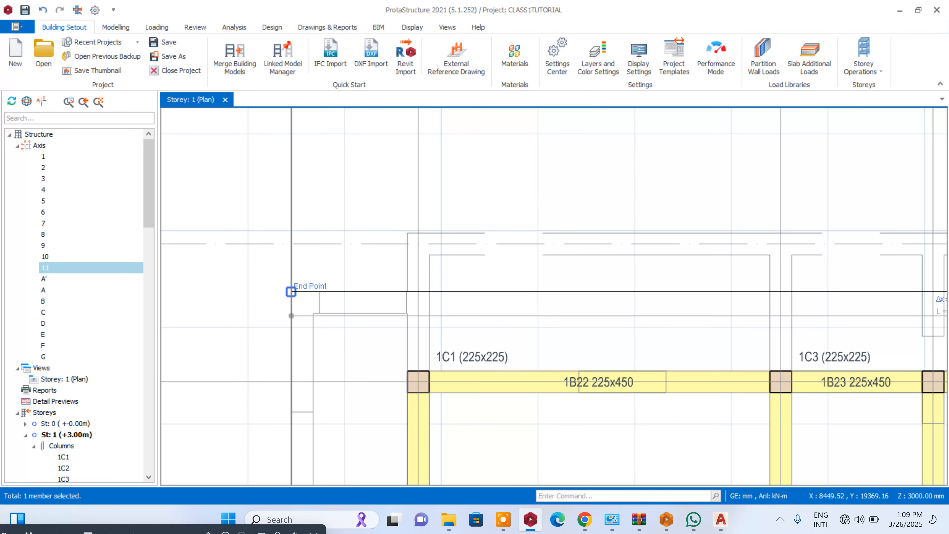
click(291, 291)
scroll(330, 212, down, 5)
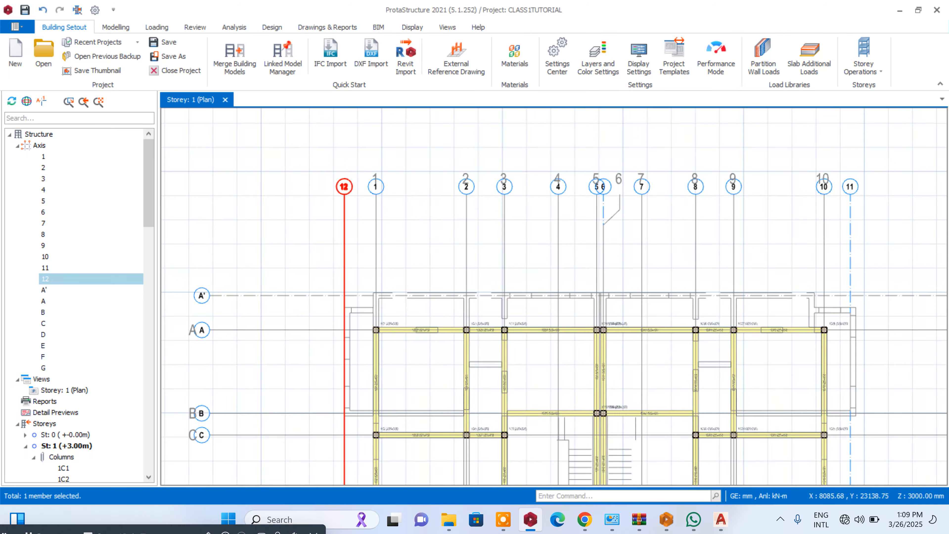
- Offset axis 12 inward by about 113 mm to the centreline of the projecting wall and delete axis 12 on its outer face
right_click(343, 196)
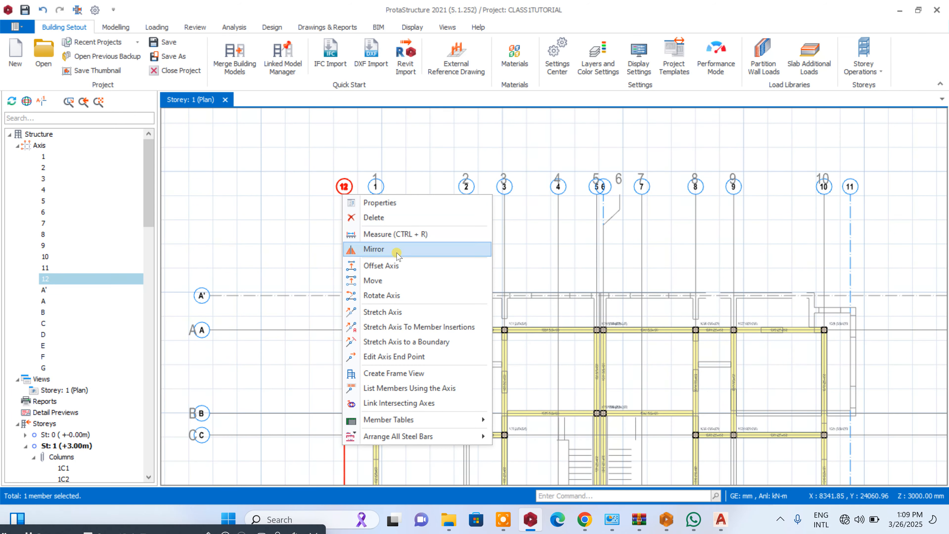
click(401, 266)
scroll(362, 231, up, 2)
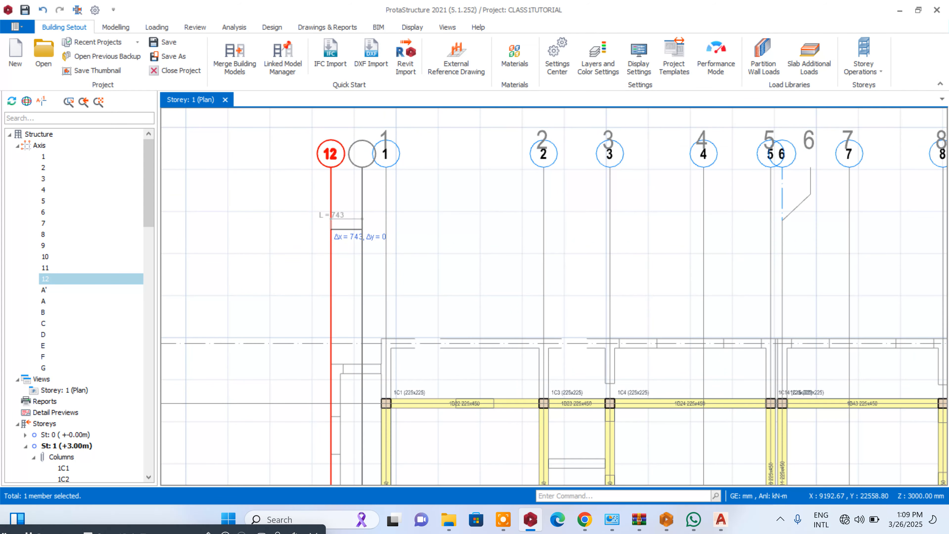
key(Tab)
key(Return)
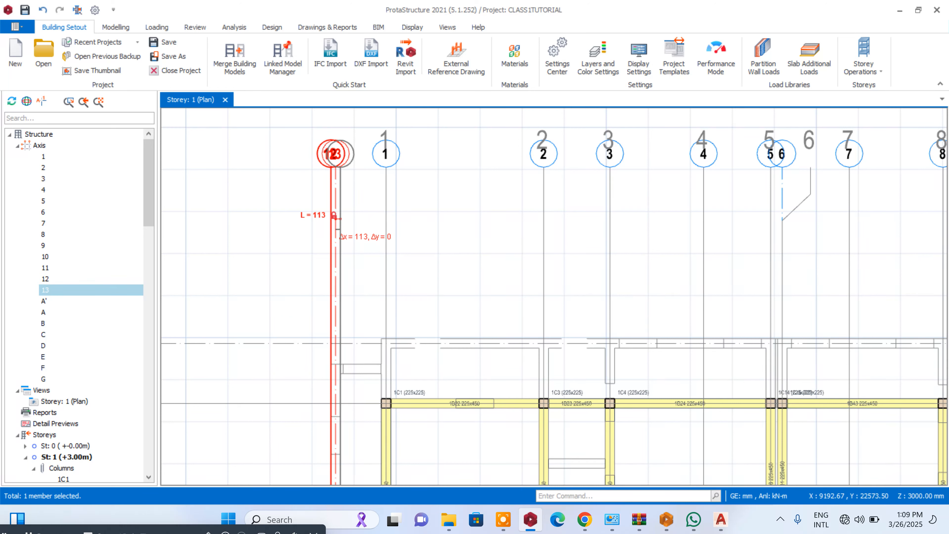
key(Escape)
key(Escape)
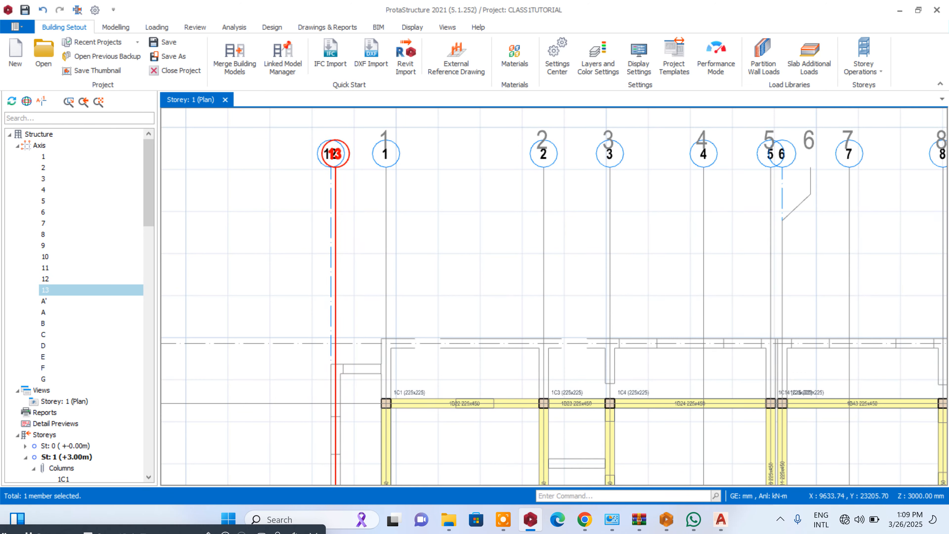
click(332, 184)
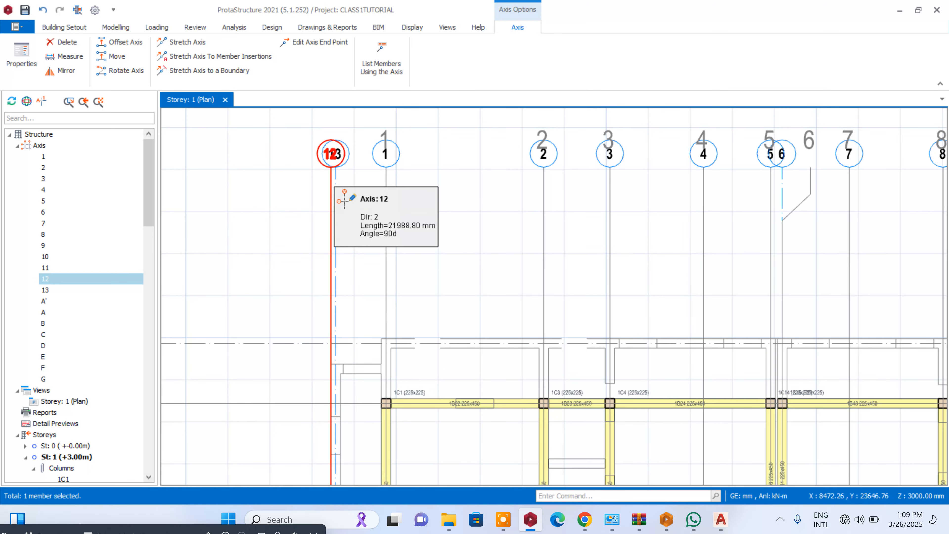
key(Delete)
- Relabel the axis on the centreline of the projecting wall beyond axis 1 as 1'
double_click(335, 157)
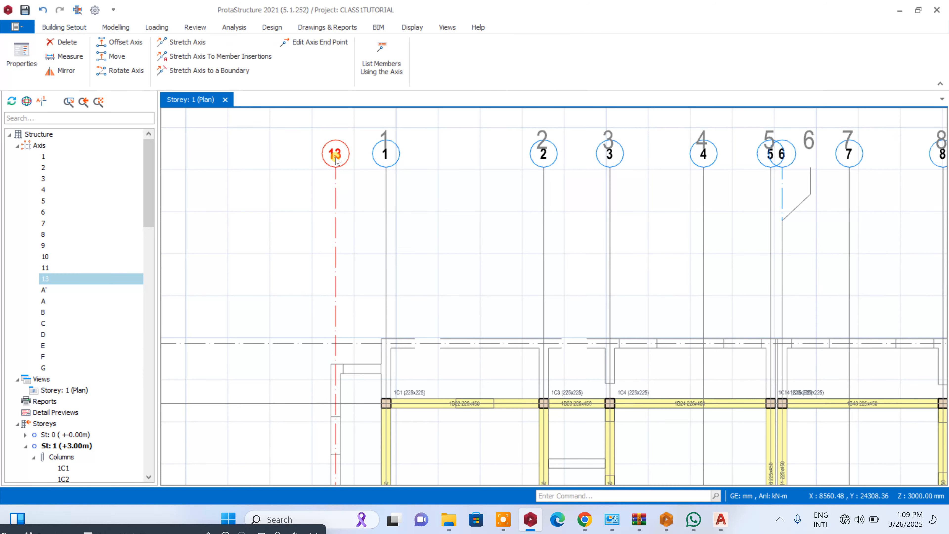
double_click(896, 152)
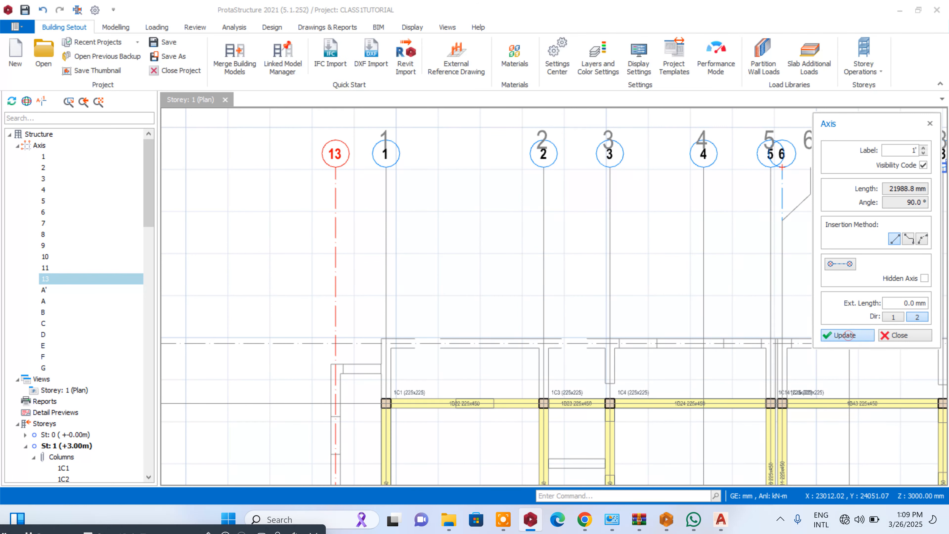
click(847, 335)
click(899, 336)
scroll(448, 279, down, 4)
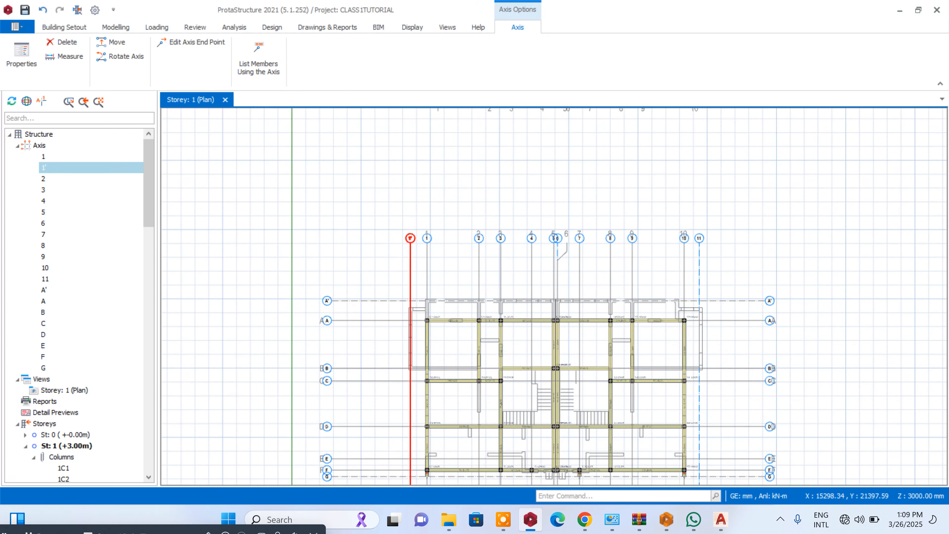
scroll(715, 323, up, 2)
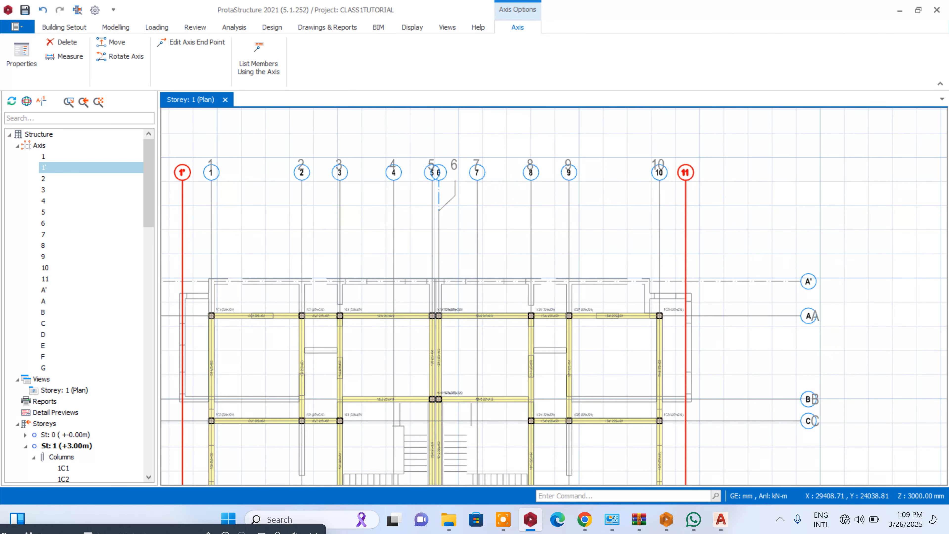
right_click(686, 180)
click(727, 250)
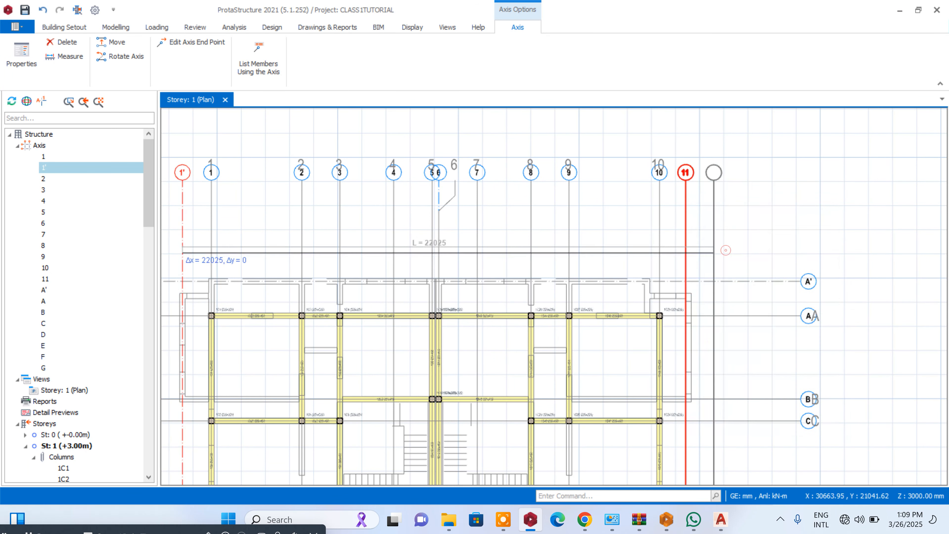
scroll(713, 251, up, 3)
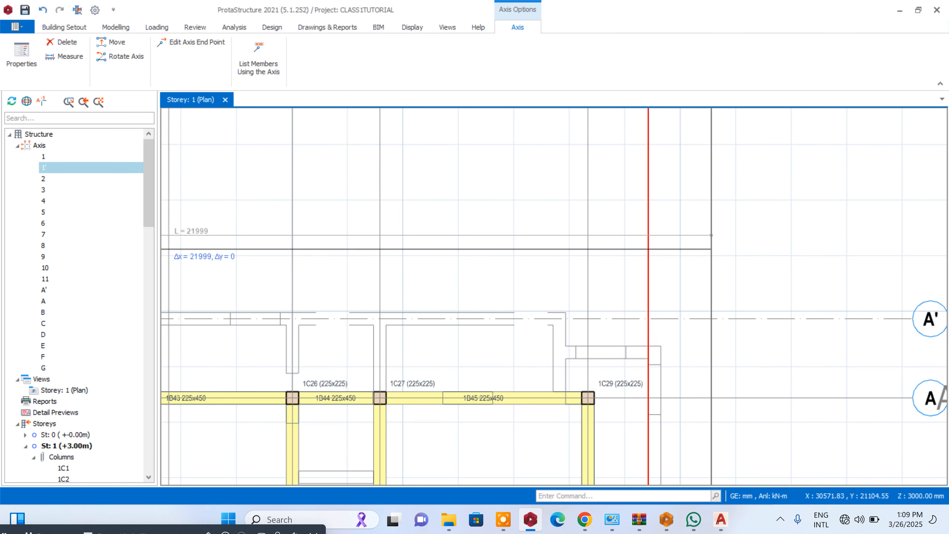
key(Tab)
scroll(678, 211, down, 5)
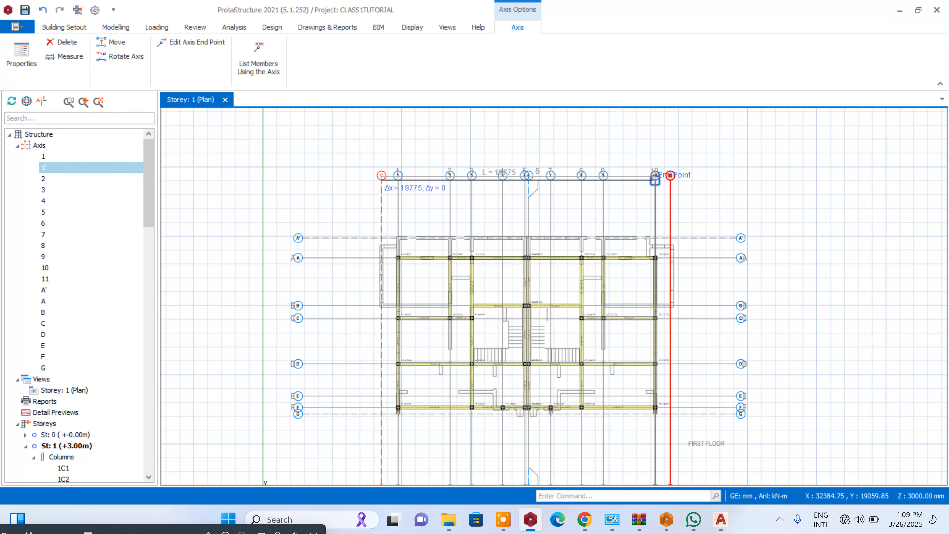
click(657, 216)
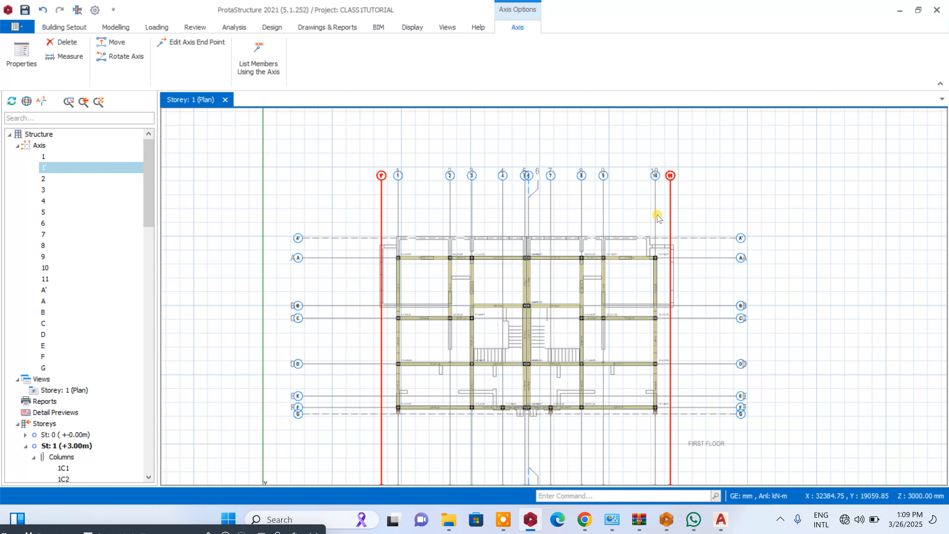
key(Escape)
- Offset axis 11 outward by about 112 mm to the wall's centreline and delete axis 11 on the inner face
scroll(685, 187, up, 5)
click(653, 156)
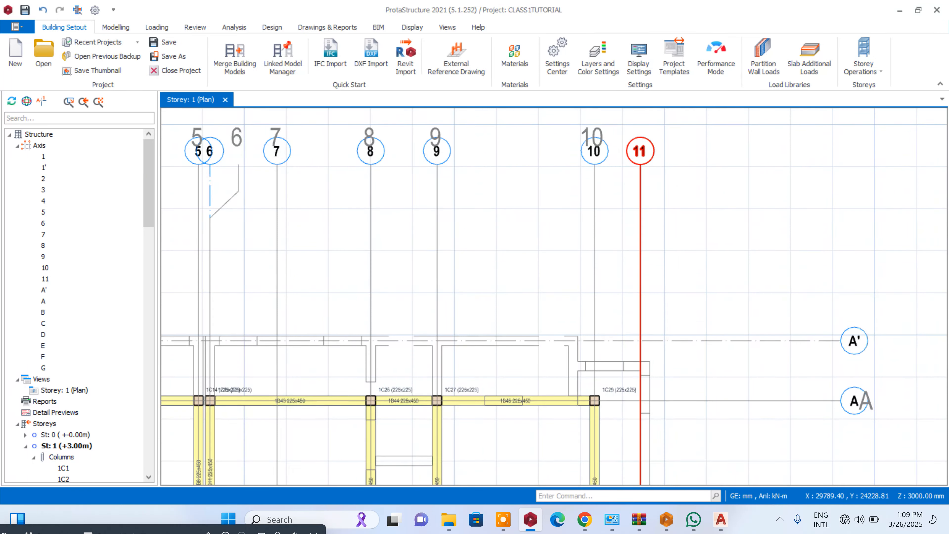
right_click(655, 156)
click(695, 226)
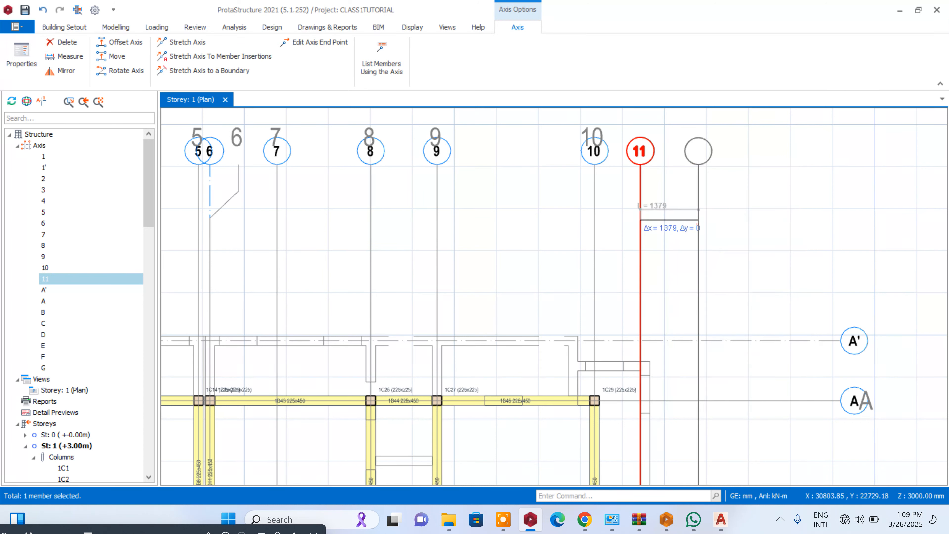
mouse_move(696, 216)
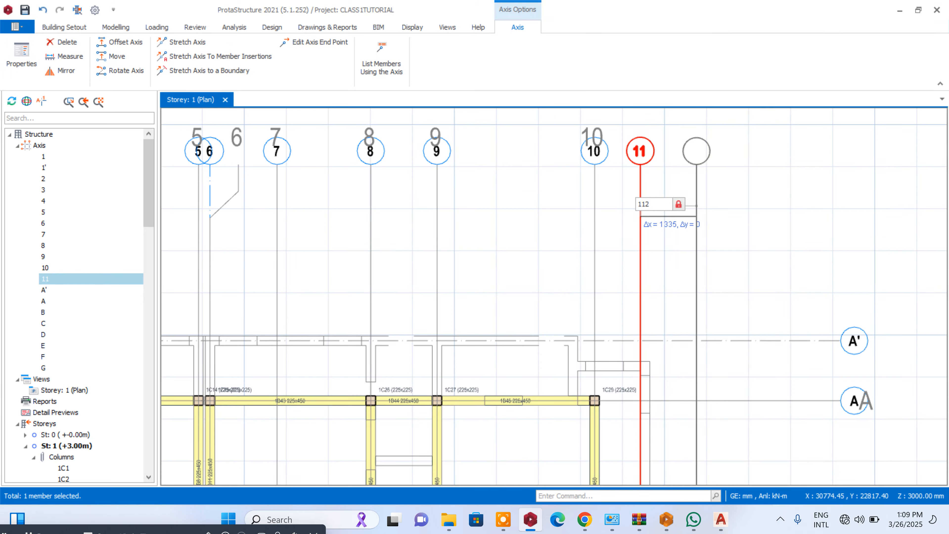
key(Return)
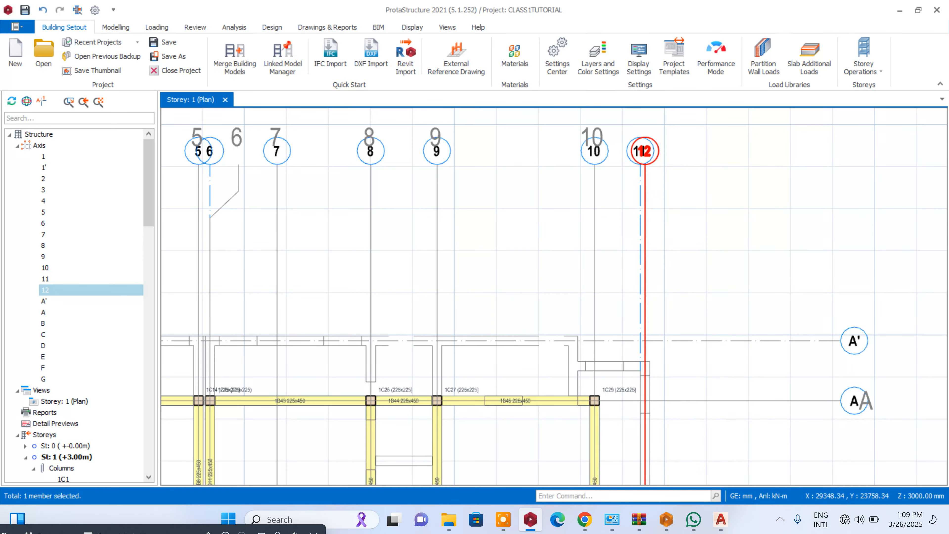
click(637, 174)
key(Delete)
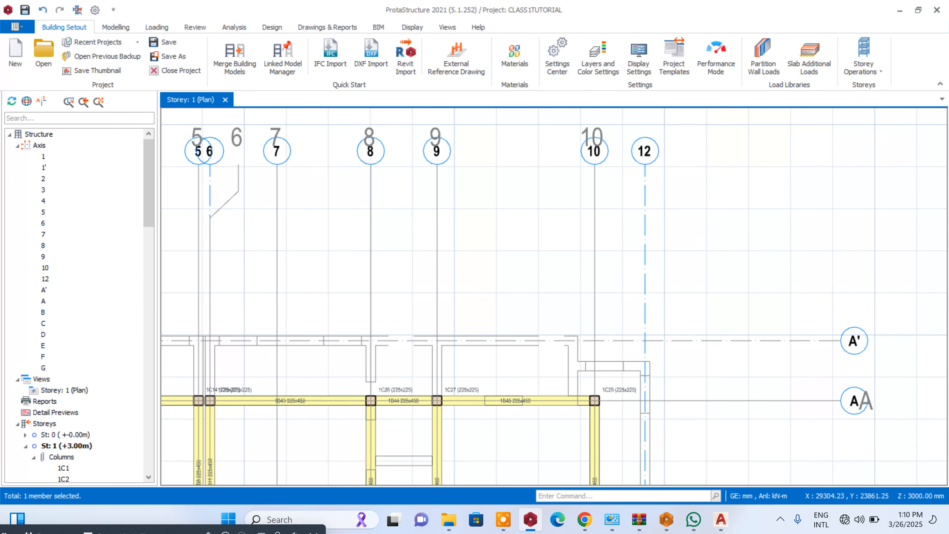
- Relabel the axis on the centreline of the projecting wall beyond axis 10 as 11
double_click(645, 174)
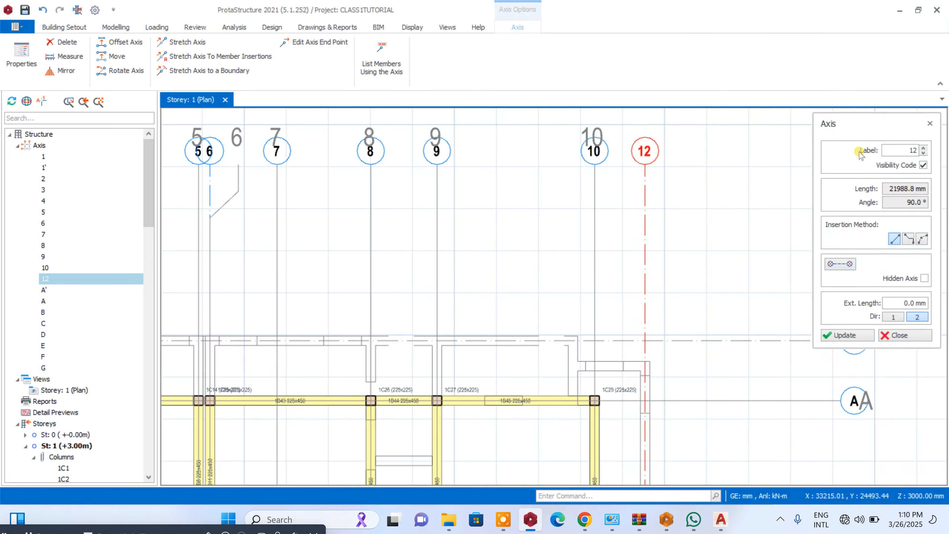
drag(898, 150, 923, 151)
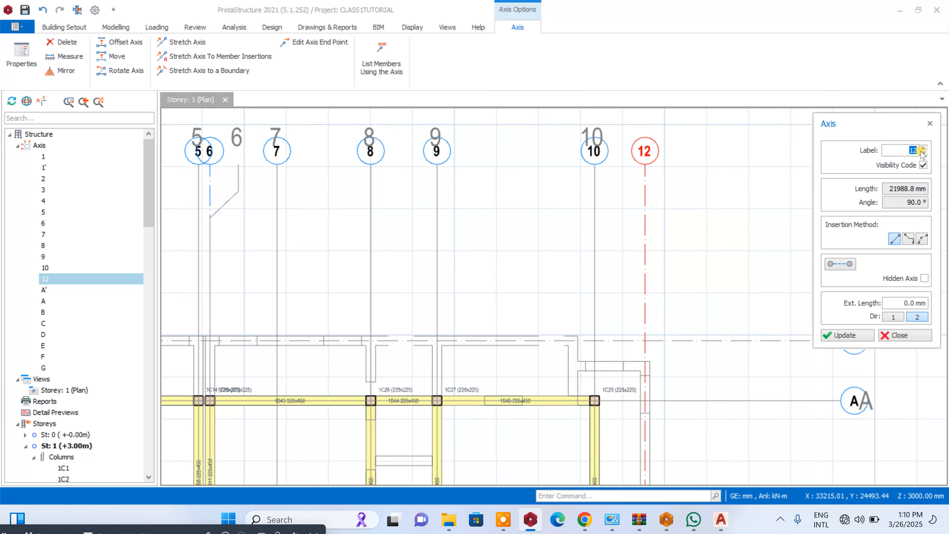
click(837, 334)
click(893, 335)
scroll(692, 312, up, 2)
scroll(755, 305, down, 4)
scroll(630, 305, up, 3)
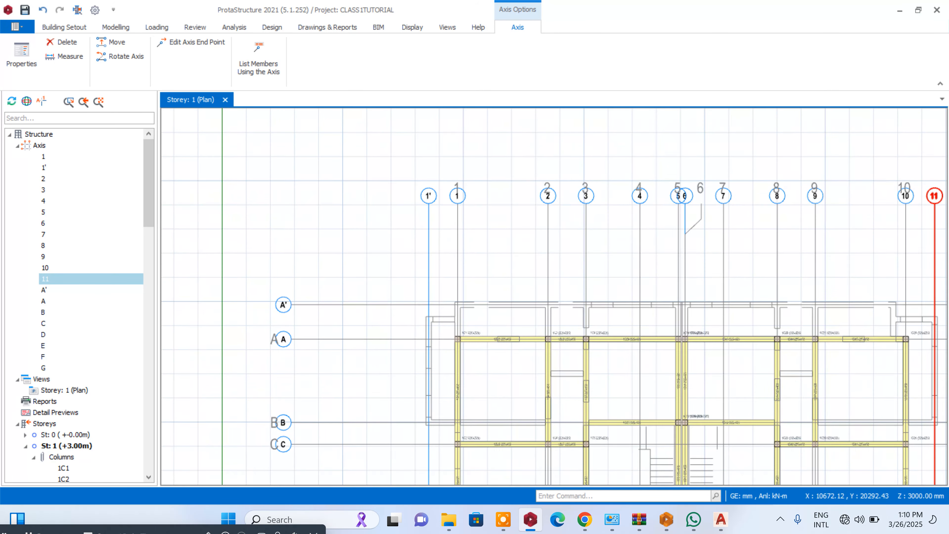
- Place 225x450 beams along axes 1, 2 and 3 between axes A' and A, using the existing beam's section
scroll(501, 350, up, 2)
click(509, 331)
right_click(508, 331)
click(628, 6)
click(425, 270)
click(425, 330)
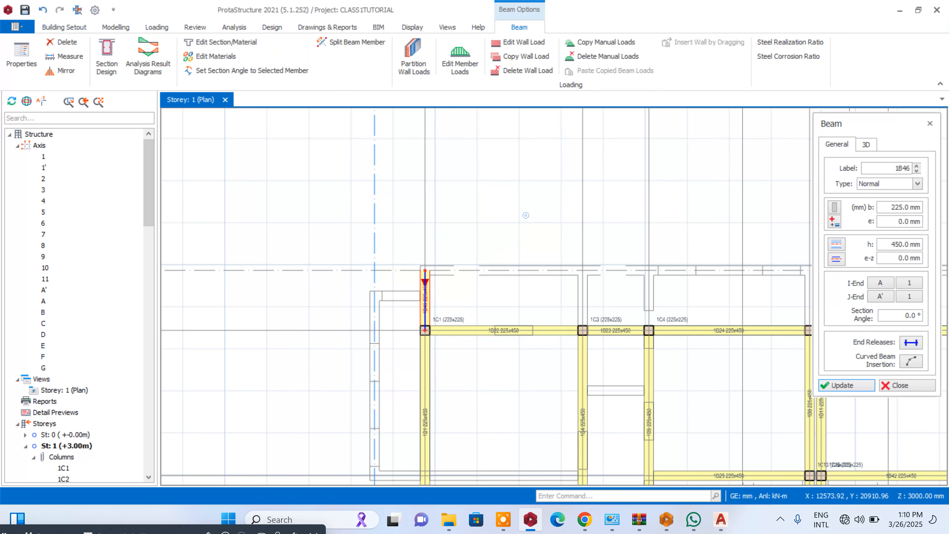
click(583, 270)
click(583, 330)
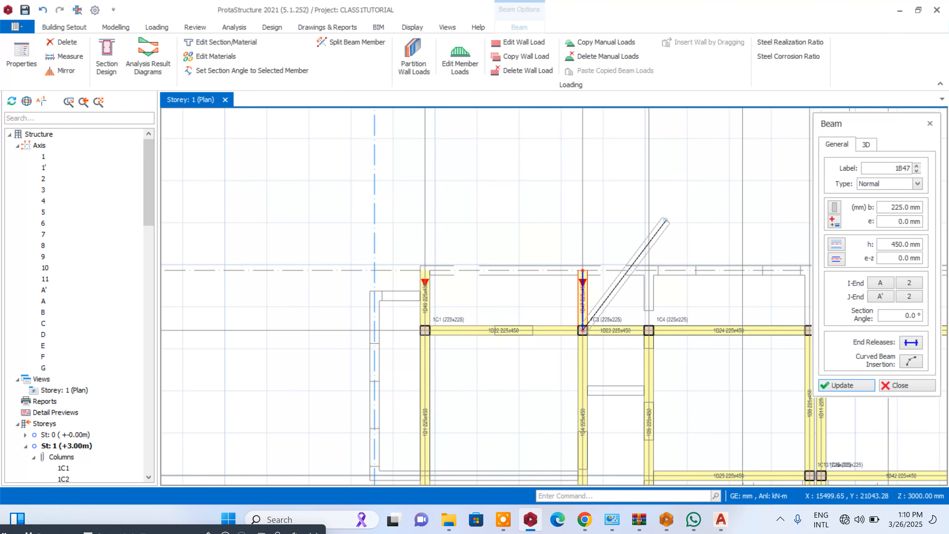
key(Escape)
click(649, 270)
click(648, 331)
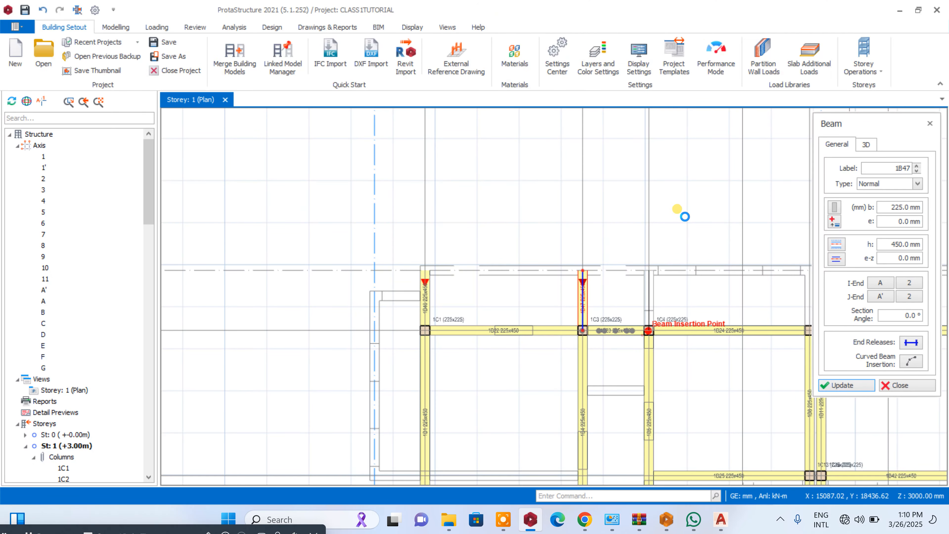
- Place 225x450 beams along axes 5 and 6 between axes A' and A
scroll(684, 212, down, 3)
scroll(690, 228, up, 4)
click(703, 260)
click(704, 339)
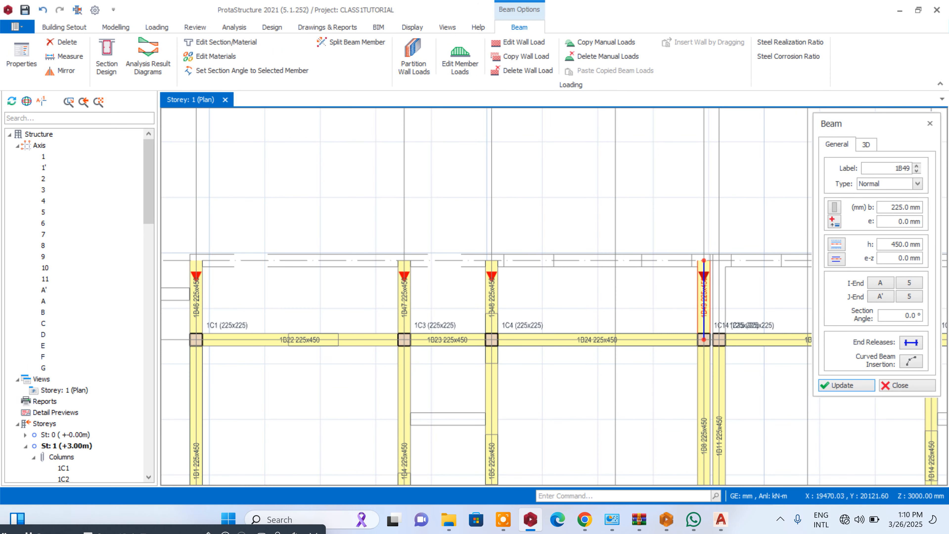
click(719, 261)
click(719, 339)
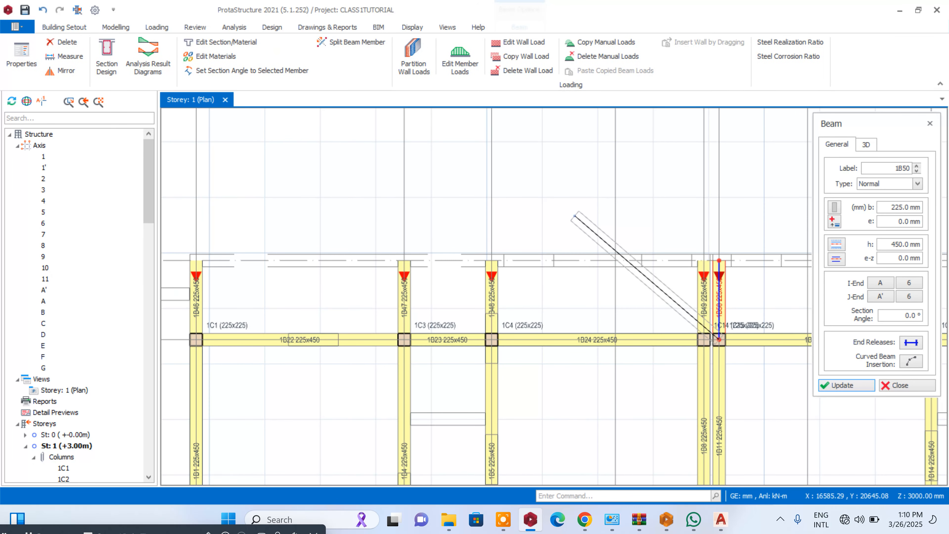
- Place 225x450 beams along axes 8, 9 and 10 between axes A and A'
scroll(574, 215, down, 3)
scroll(583, 210, up, 4)
click(602, 202)
click(601, 261)
click(668, 203)
click(668, 261)
scroll(617, 170, down, 3)
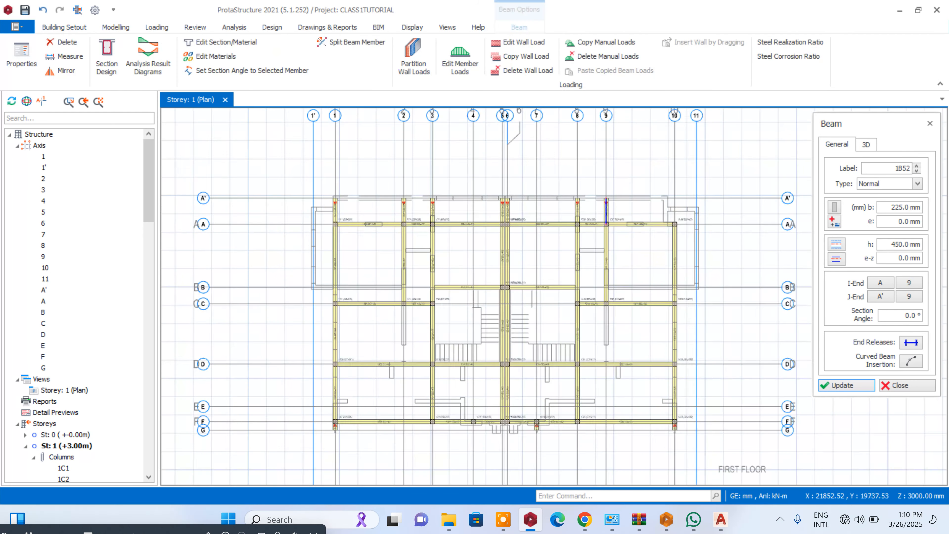
scroll(685, 249, up, 3)
click(686, 249)
click(686, 189)
- Insert a 225x450 beam along axis A' from axis 1 to axis 5, splitting it at the supporting spans
scroll(686, 190, down, 3)
scroll(721, 204, up, 2)
scroll(721, 203, down, 3)
scroll(614, 172, up, 4)
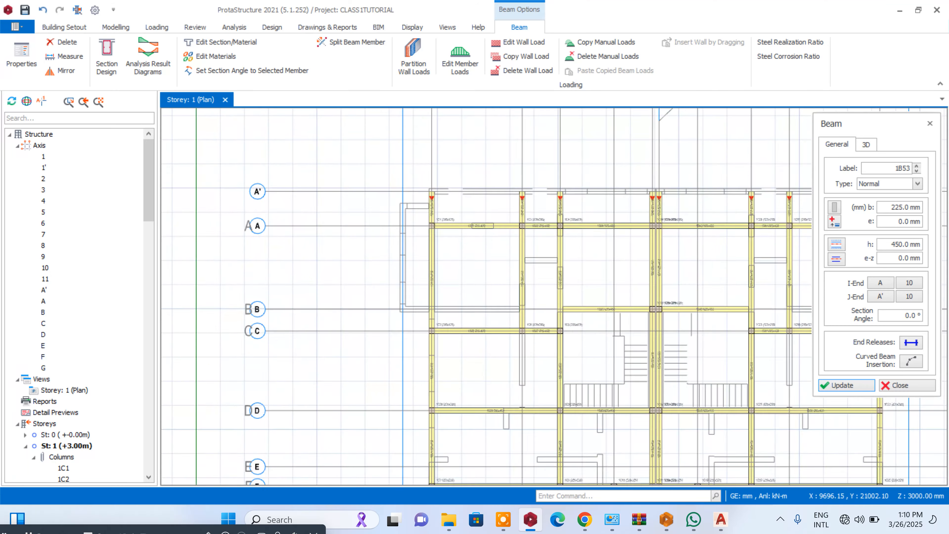
scroll(457, 178, up, 3)
click(413, 202)
scroll(557, 214, down, 3)
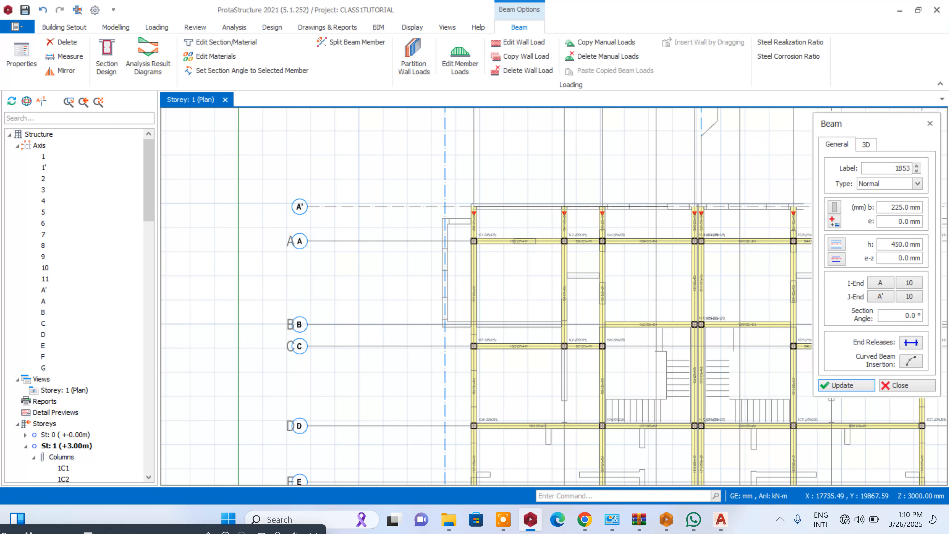
scroll(709, 206, up, 3)
click(713, 207)
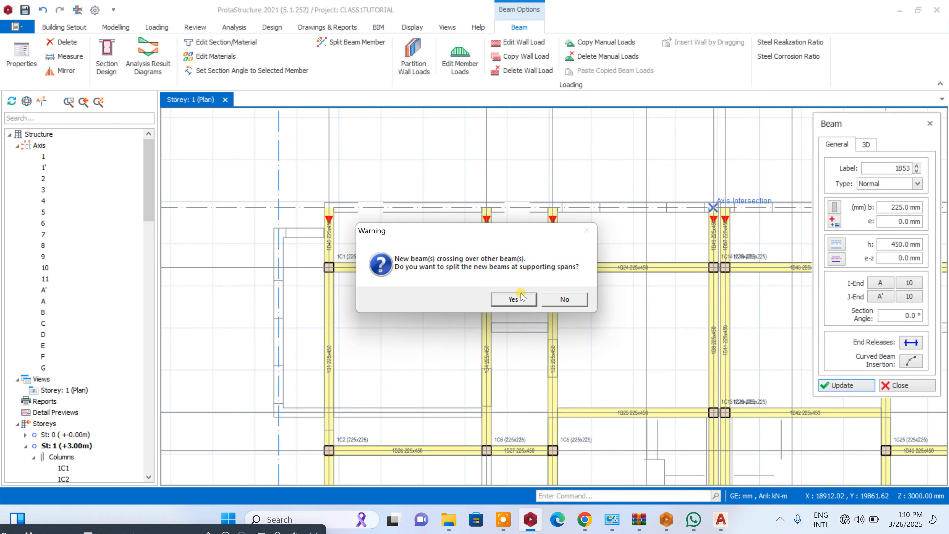
click(519, 298)
- Insert a 225x450 beam along axis A' from axis 6 to axis 10, splitting it at the supporting spans
scroll(591, 191, down, 3)
scroll(590, 190, up, 2)
scroll(448, 224, up, 2)
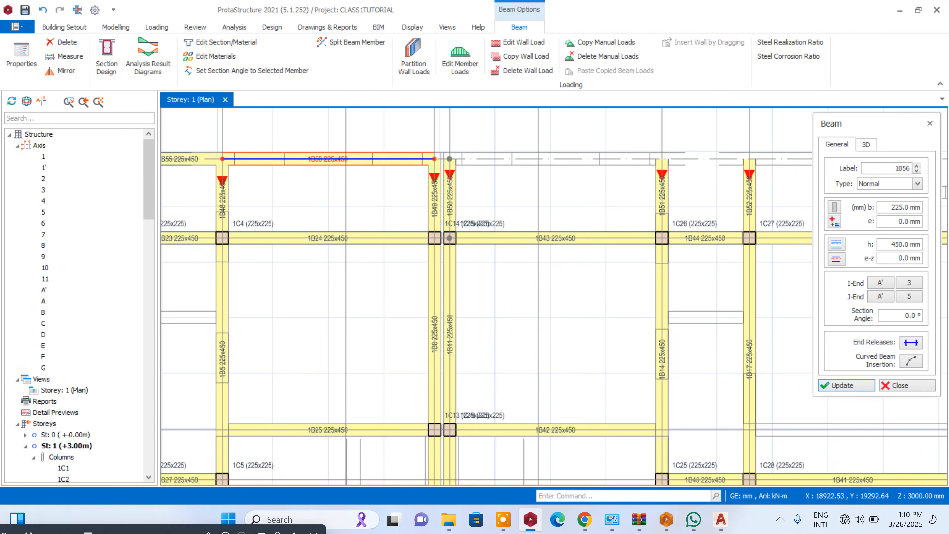
click(450, 159)
scroll(427, 198, down, 4)
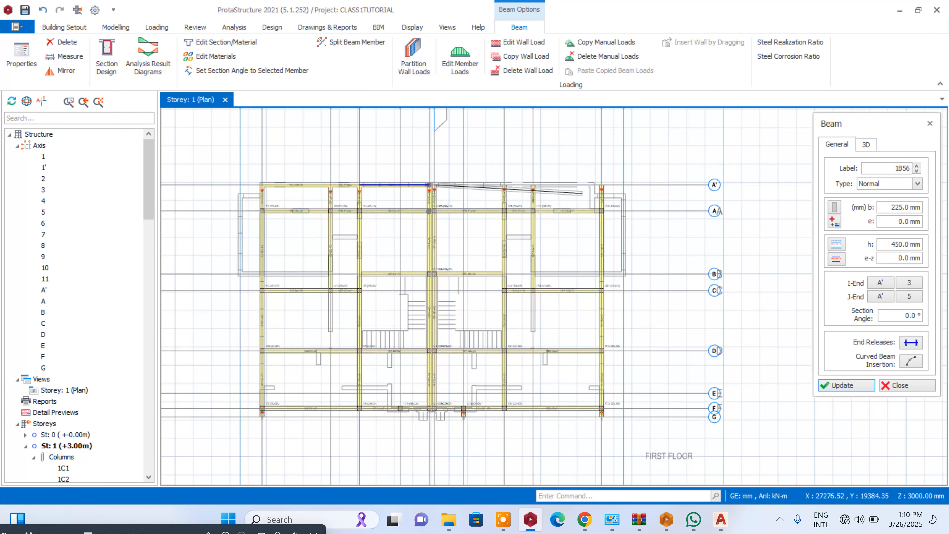
scroll(503, 211, up, 3)
click(615, 179)
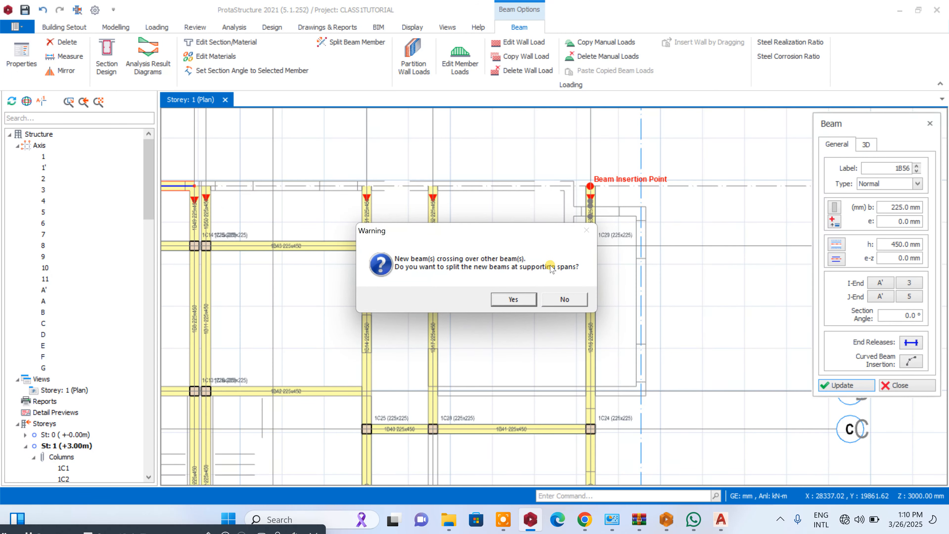
click(521, 298)
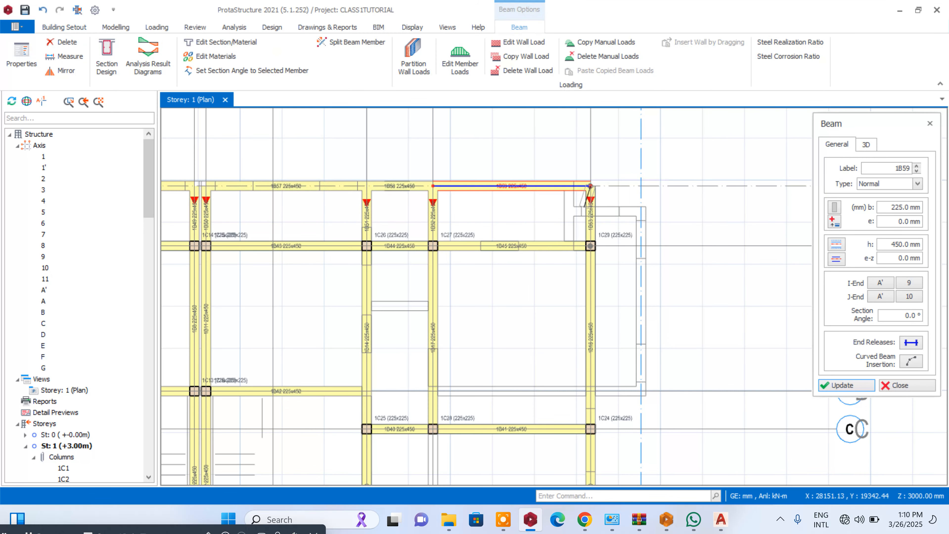
scroll(649, 178, down, 4)
scroll(427, 181, up, 4)
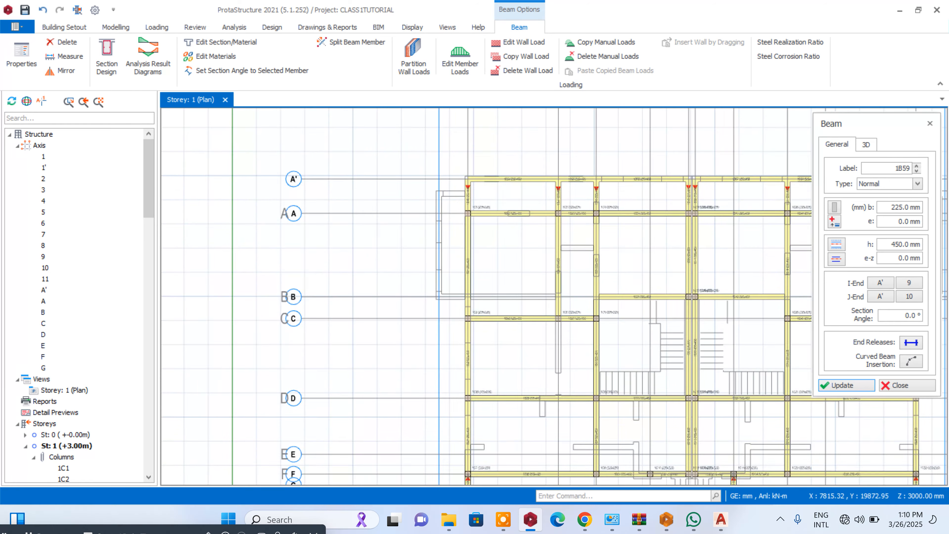
- Finish beam insertion and offset axis A' inward to the outer face of the projecting side wall beyond axis 10
scroll(506, 184, down, 3)
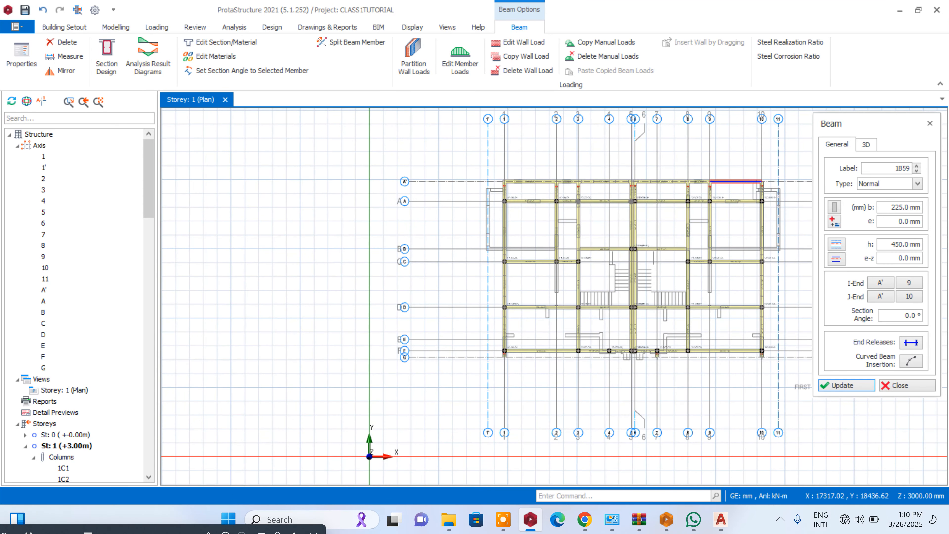
scroll(770, 204, up, 3)
scroll(635, 182, down, 2)
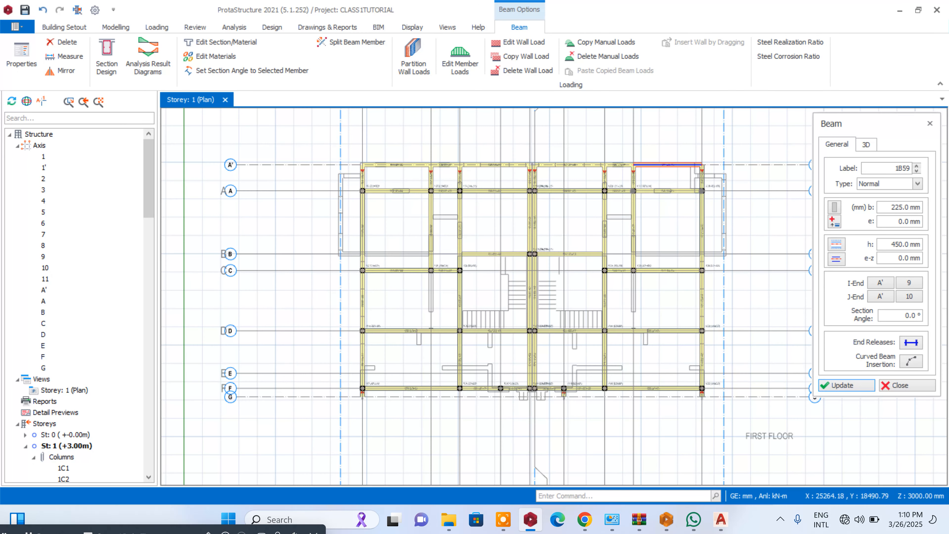
click(900, 385)
scroll(762, 134, up, 3)
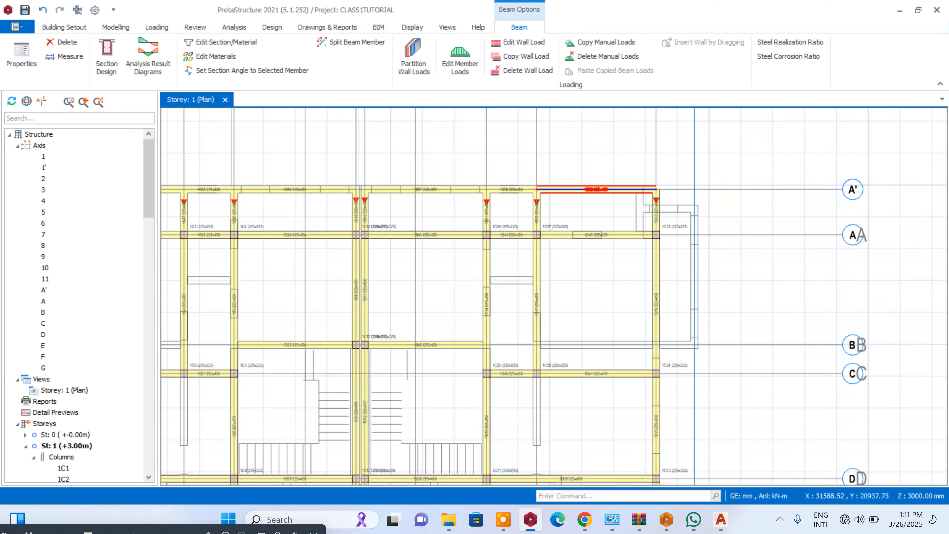
click(782, 200)
right_click(782, 200)
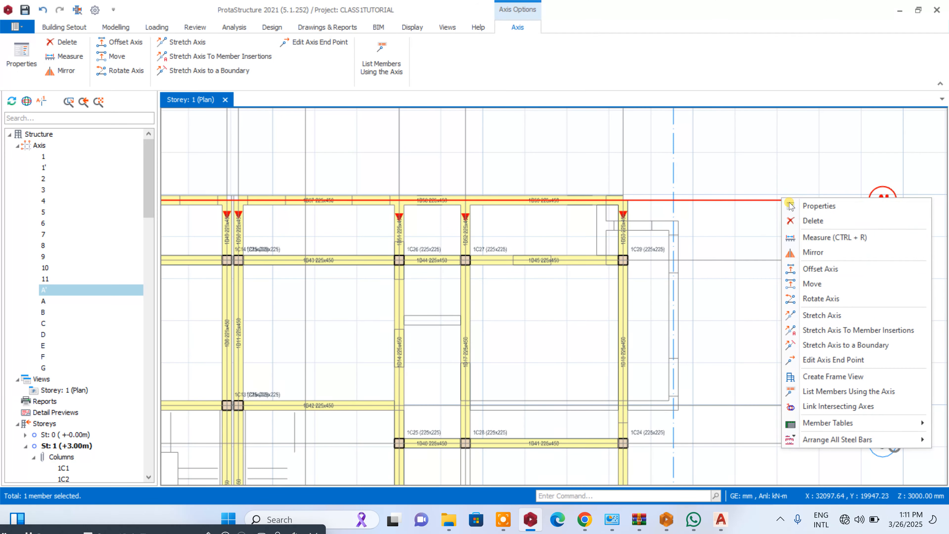
click(815, 266)
scroll(728, 209, up, 5)
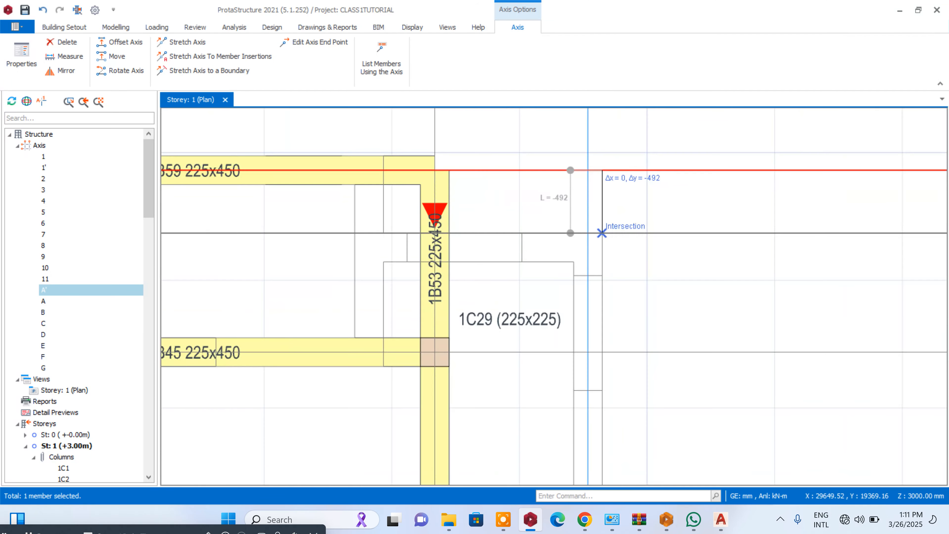
click(601, 256)
scroll(599, 261, down, 5)
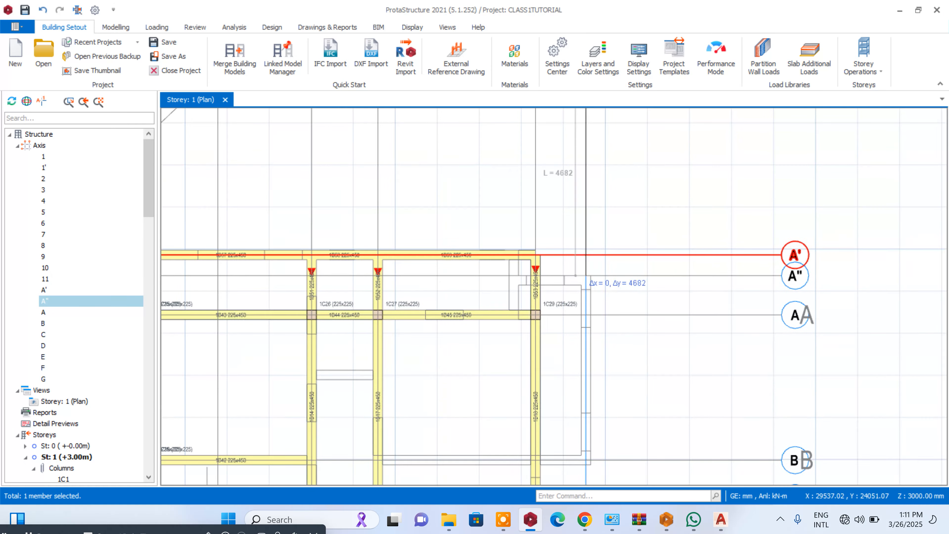
- Offset the wall-face axis by -112.5 mm to the side wall's centreline and delete the wall-face axis
scroll(742, 286, up, 2)
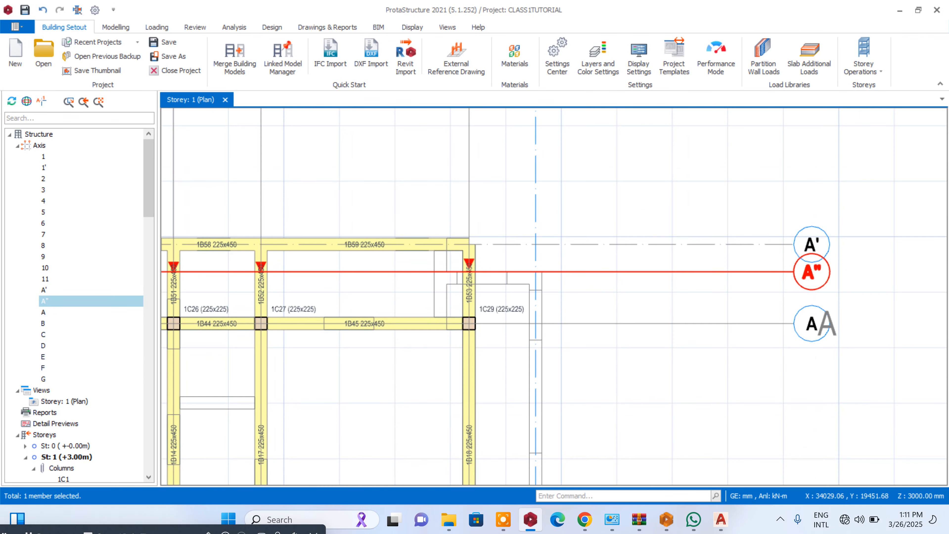
right_click(788, 272)
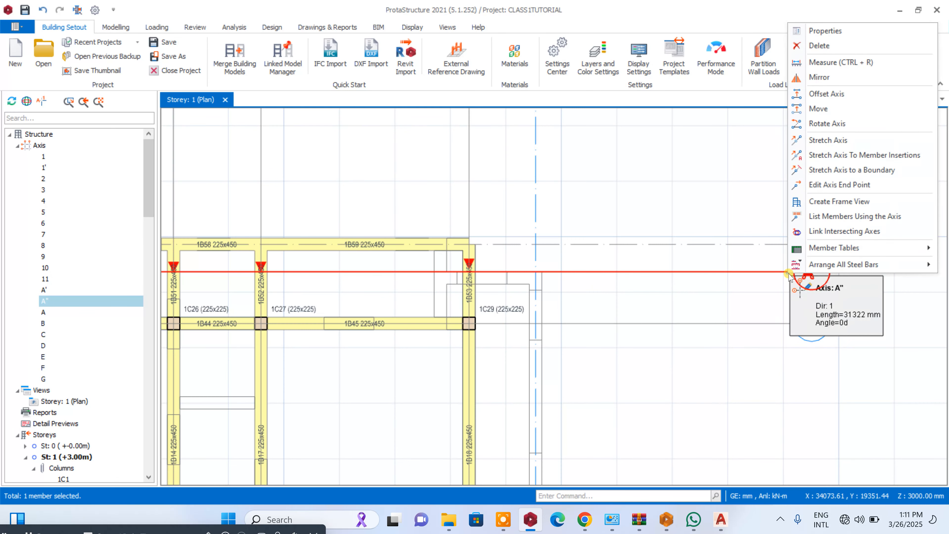
click(821, 94)
scroll(687, 284, up, 2)
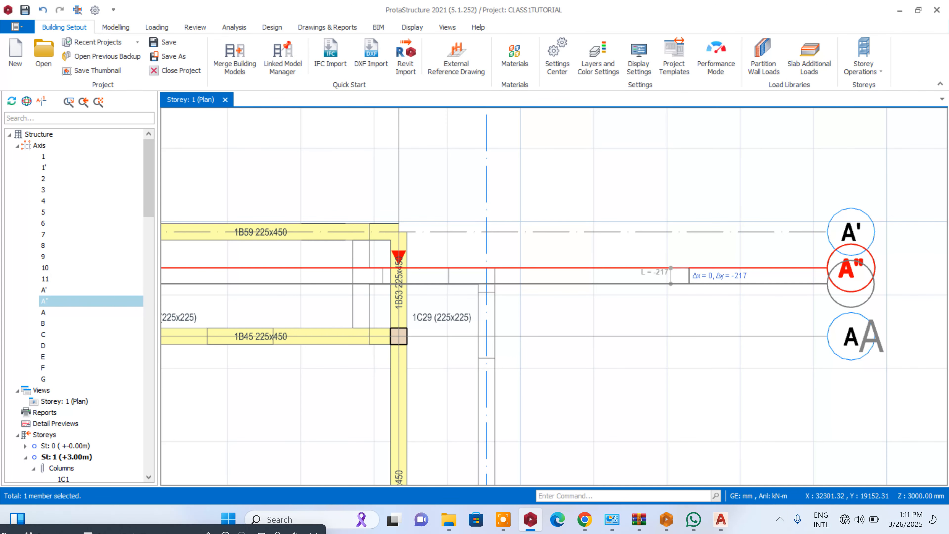
key(Tab)
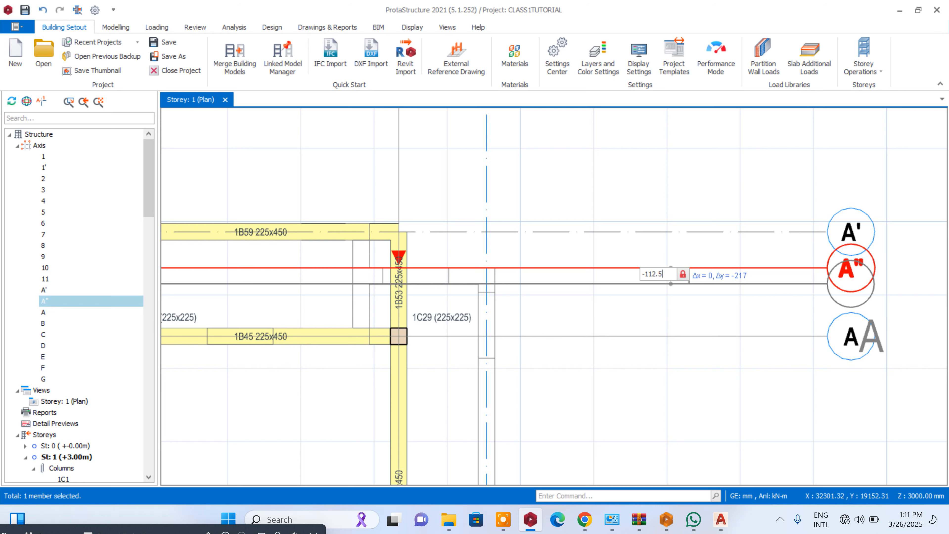
text(-112.5)
key(Return)
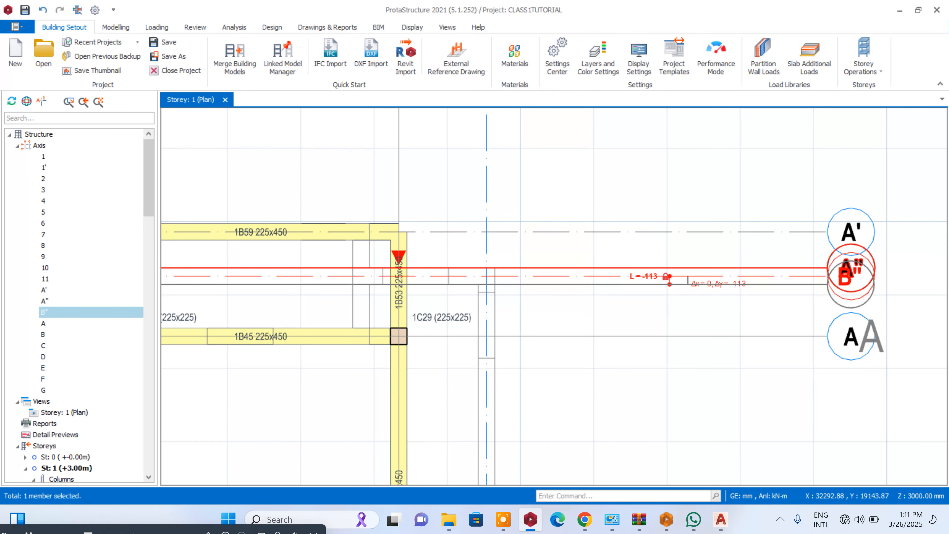
key(Escape)
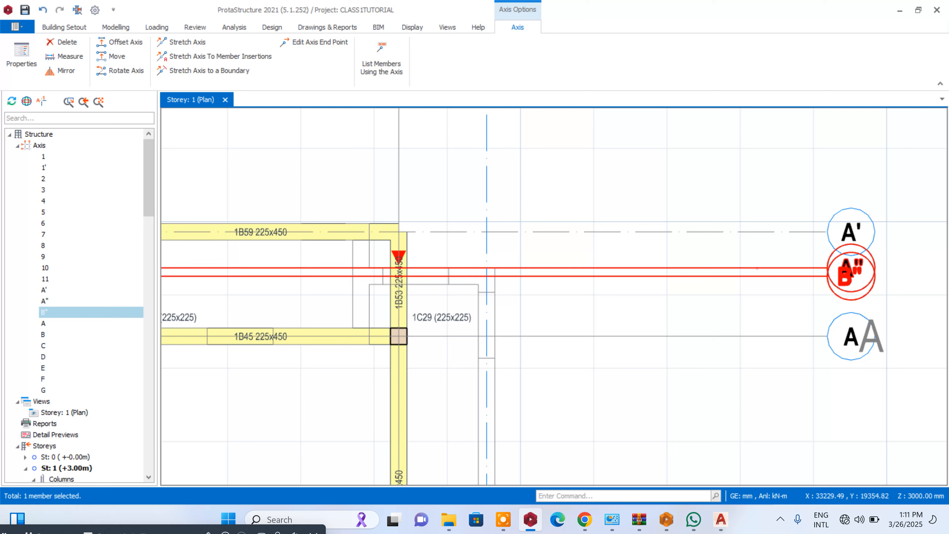
click(757, 269)
key(Delete)
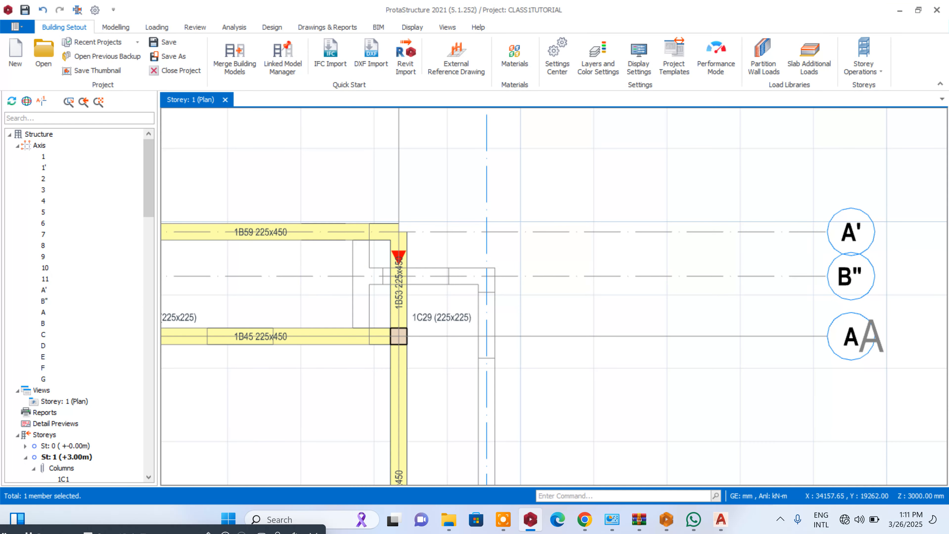
- Rename the projecting side wall's centreline axis as A"
double_click(851, 276)
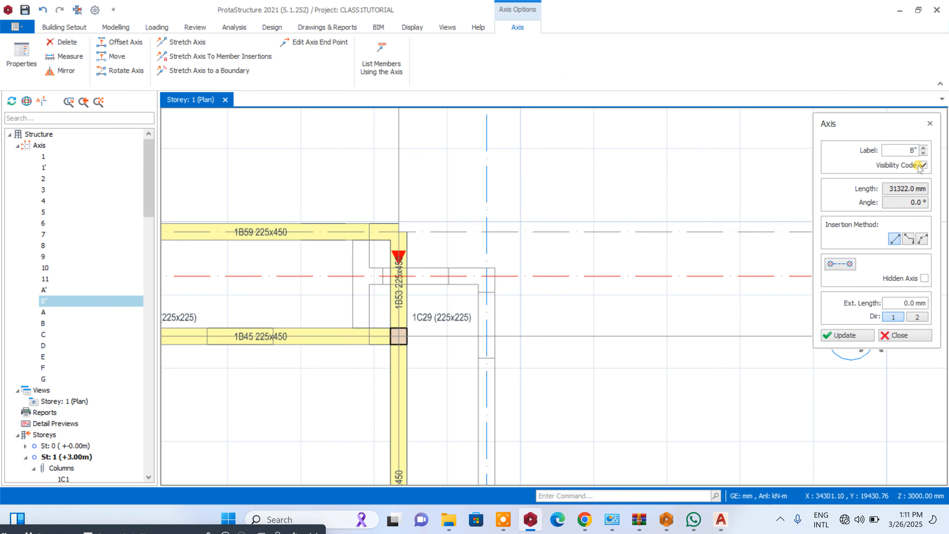
double_click(907, 150)
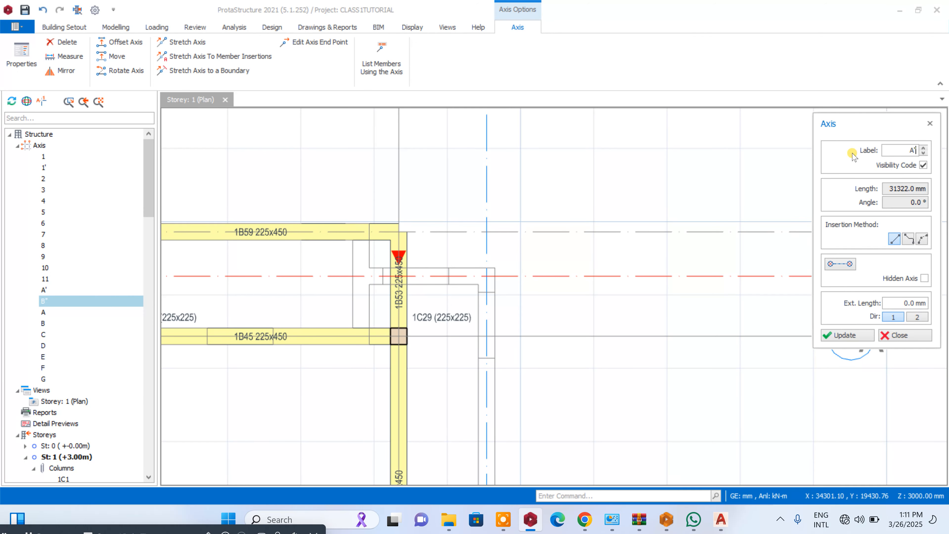
text(A")
click(847, 335)
click(896, 334)
- Examine the first-floor plan, checking the beam layout, the axes and the projecting walls on both sides
scroll(673, 256, down, 8)
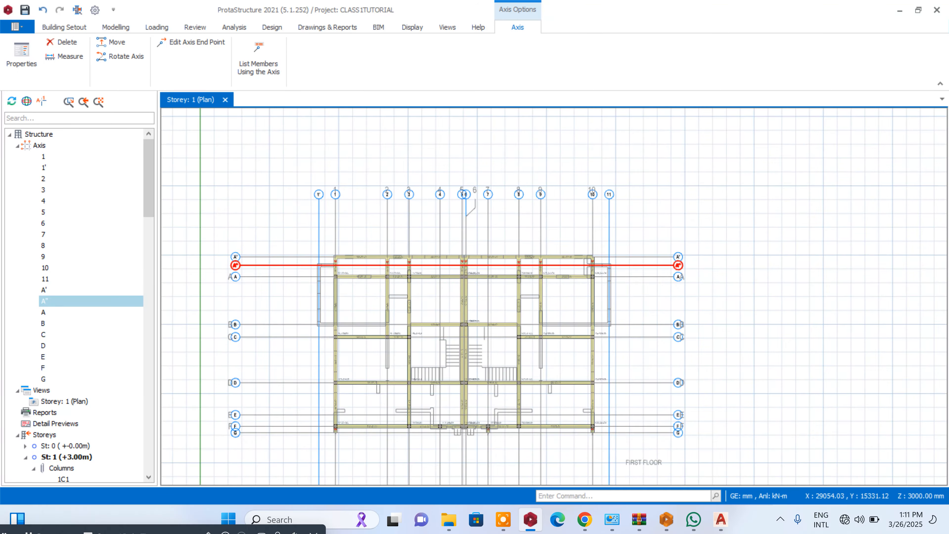
scroll(533, 316, up, 4)
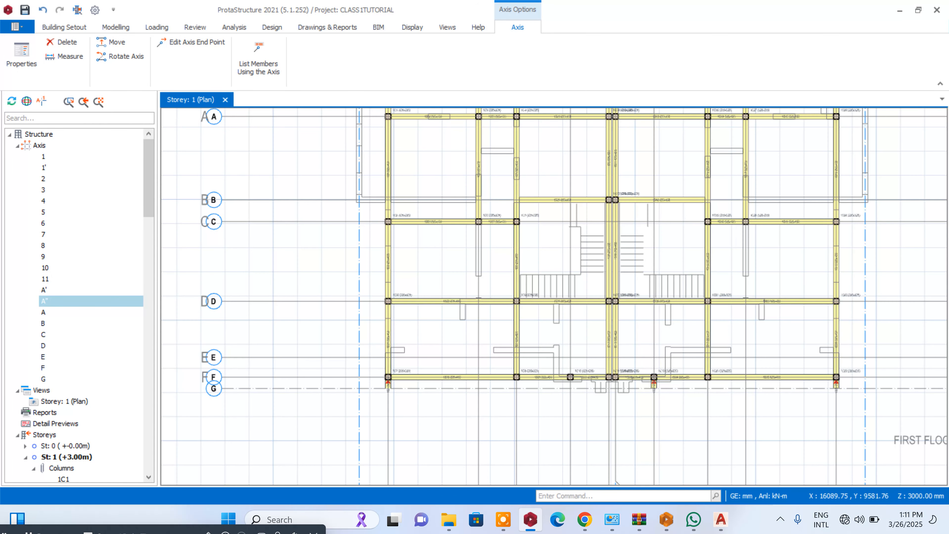
scroll(463, 274, down, 4)
scroll(435, 192, up, 3)
scroll(435, 194, down, 2)
scroll(452, 183, up, 3)
scroll(602, 212, down, 3)
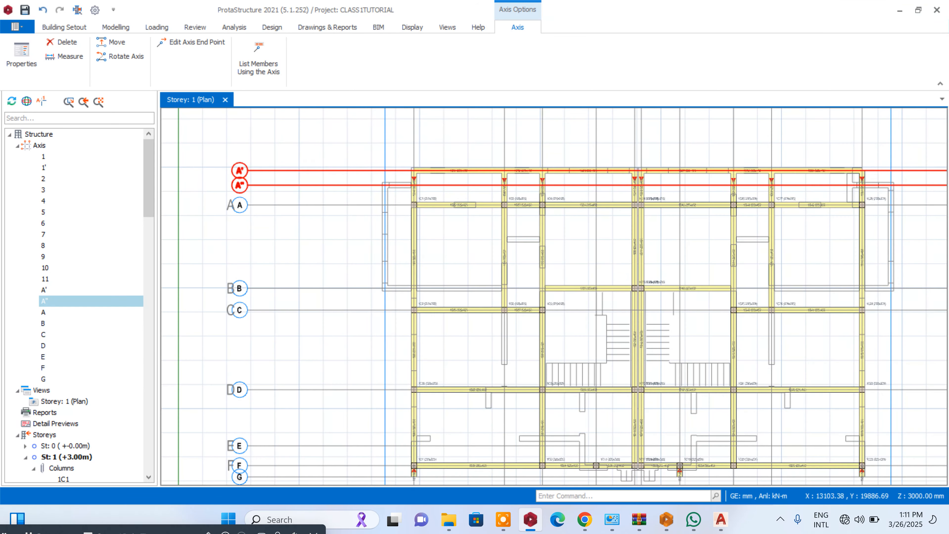
scroll(602, 212, down, 2)
scroll(840, 237, up, 3)
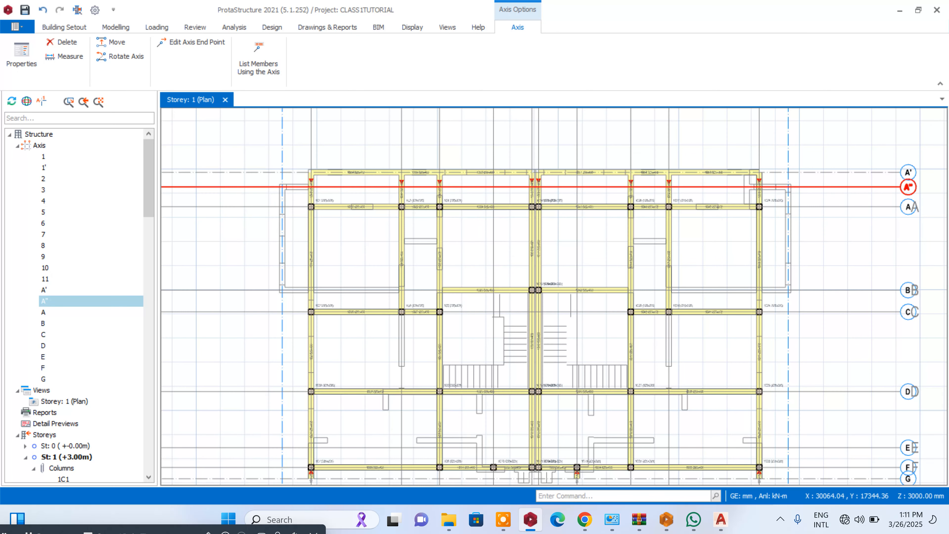
scroll(824, 227, down, 3)
scroll(534, 203, up, 5)
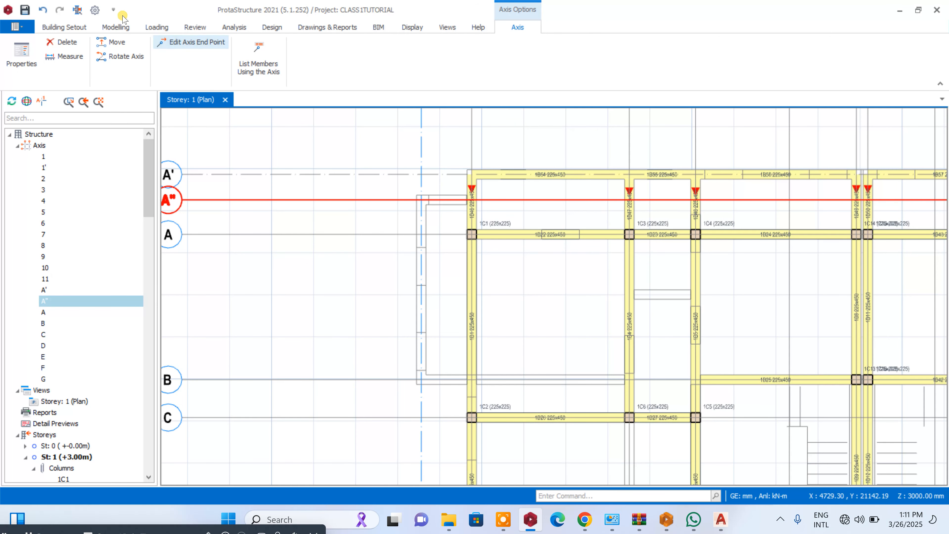
- Start a new slab of the cantilever type and set its thickness to 150 mm
click(119, 26)
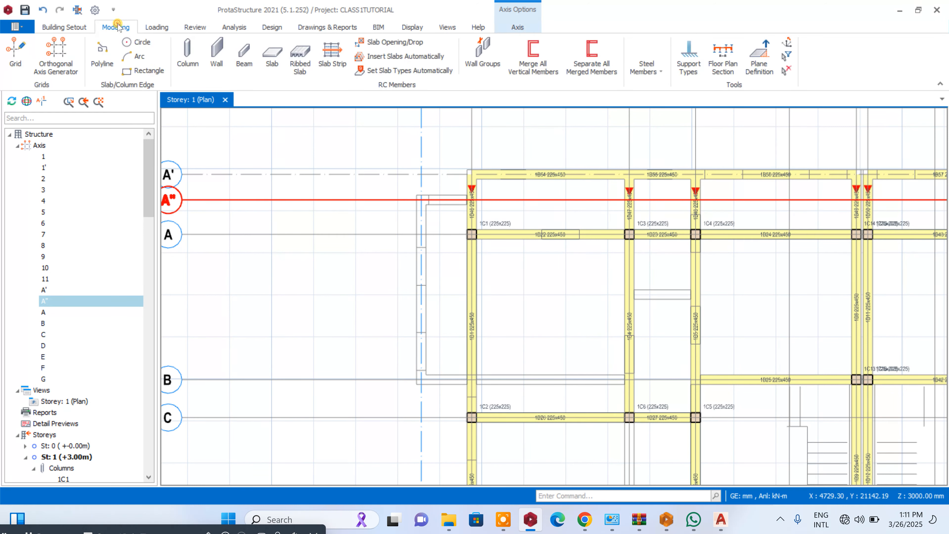
click(273, 55)
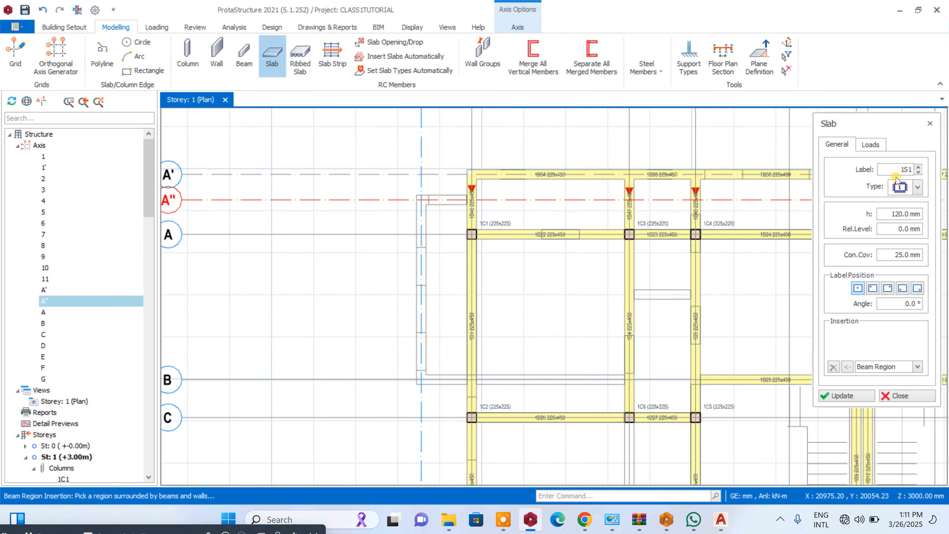
click(917, 187)
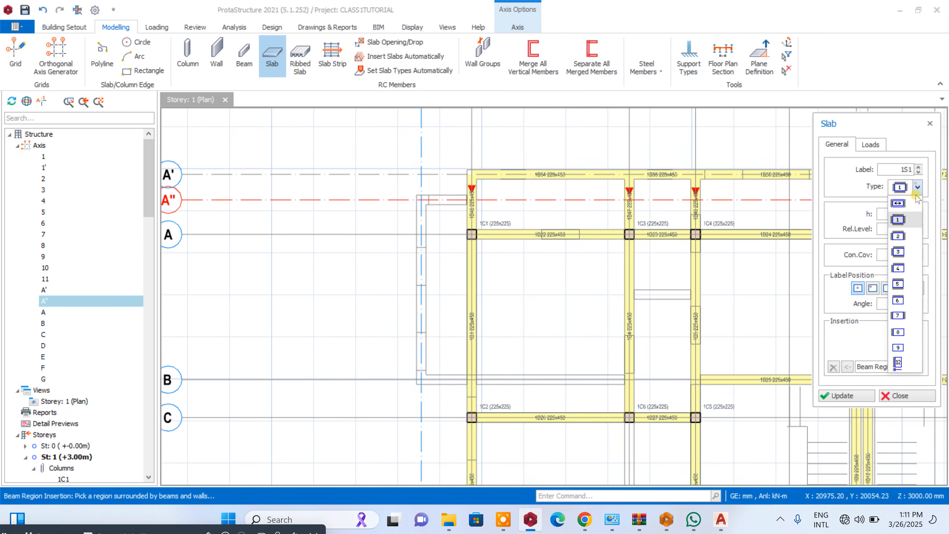
click(904, 361)
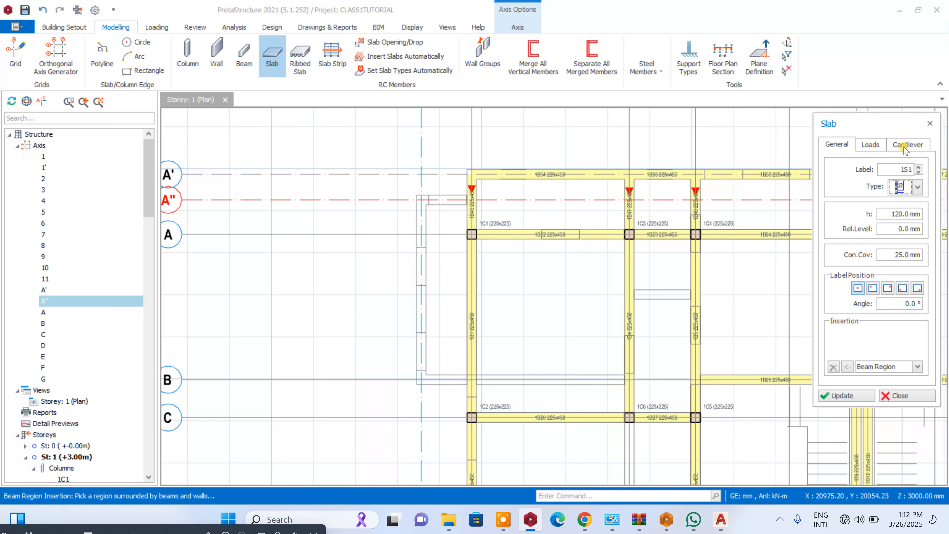
drag(885, 212, 920, 214)
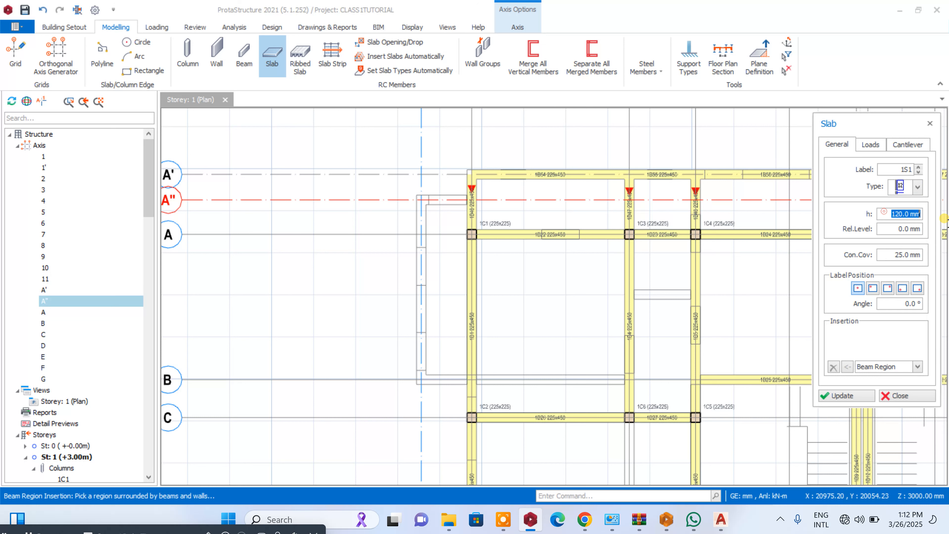
text(10)
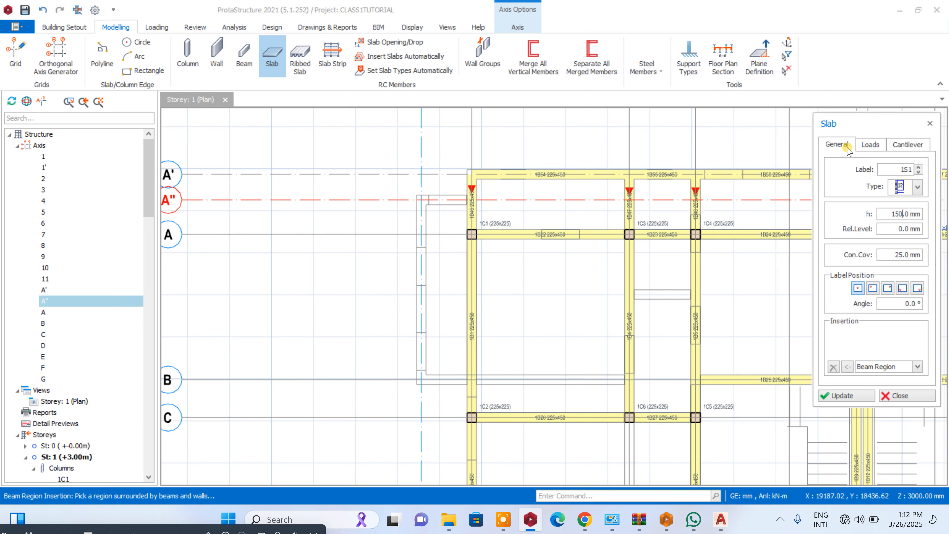
- Assign the Room dead load to the slab and set its imposed load to 1.5 kN/m2
click(869, 146)
click(916, 206)
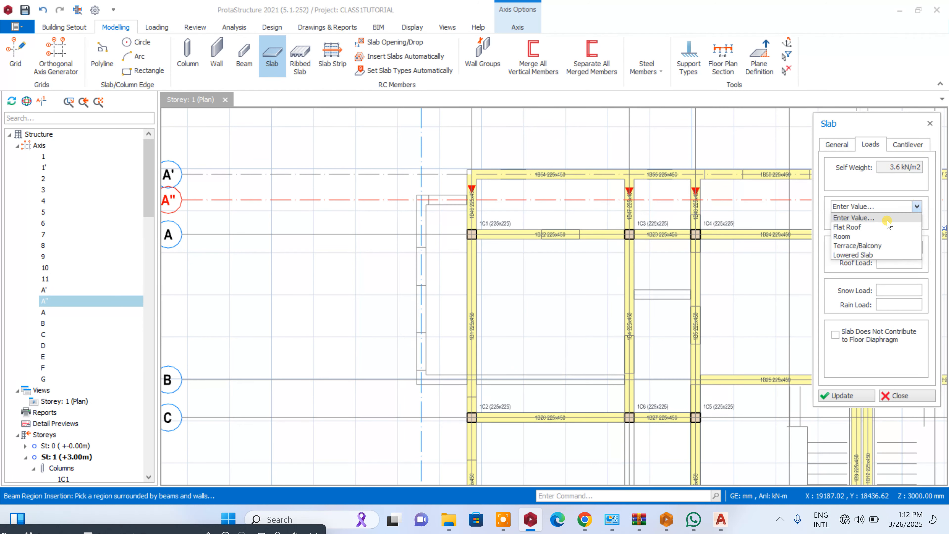
click(871, 235)
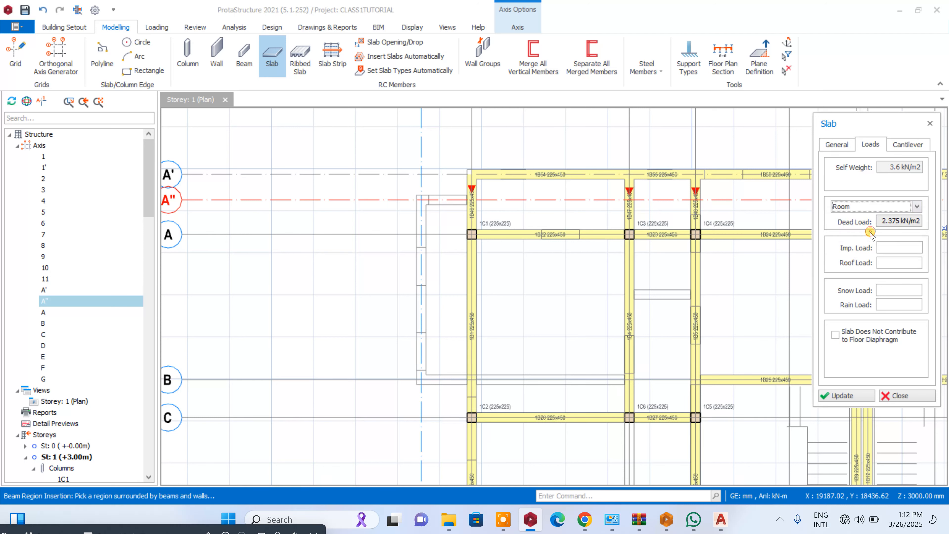
click(915, 244)
click(800, 125)
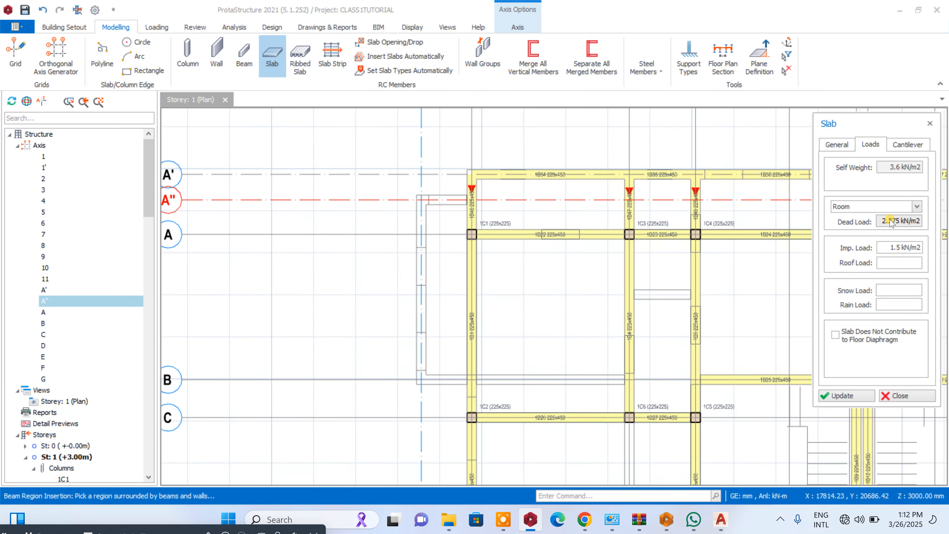
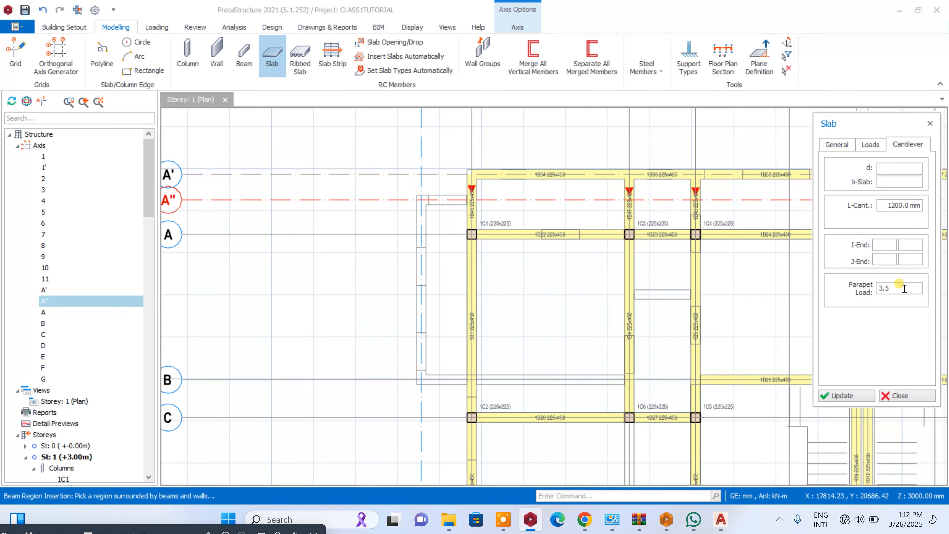
- Apply a 3.5 parapet load and insert the 1200 mm cantilever slab outside the axis 1 beam, from axis A" to axis B
click(859, 398)
scroll(472, 187, up, 3)
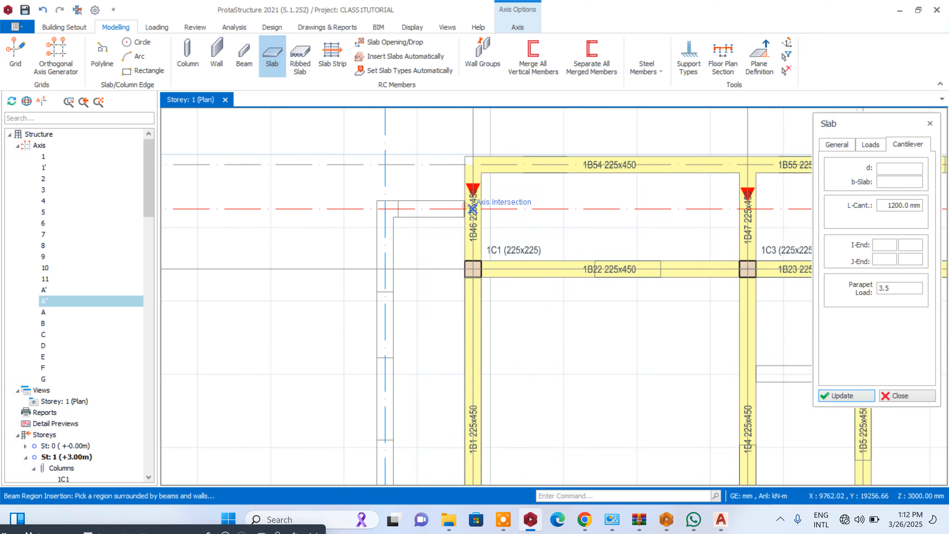
scroll(471, 198, down, 5)
scroll(467, 314, up, 3)
click(472, 345)
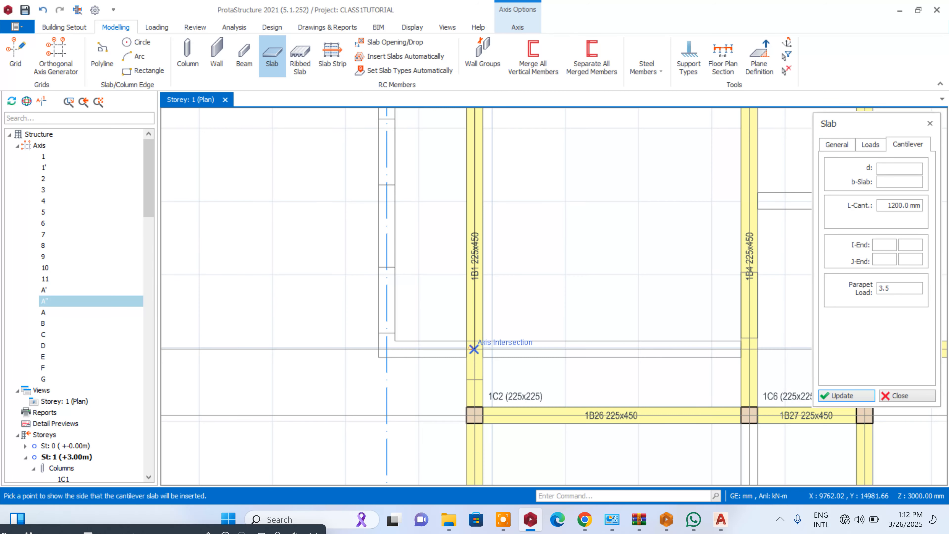
click(396, 311)
scroll(272, 289, down, 6)
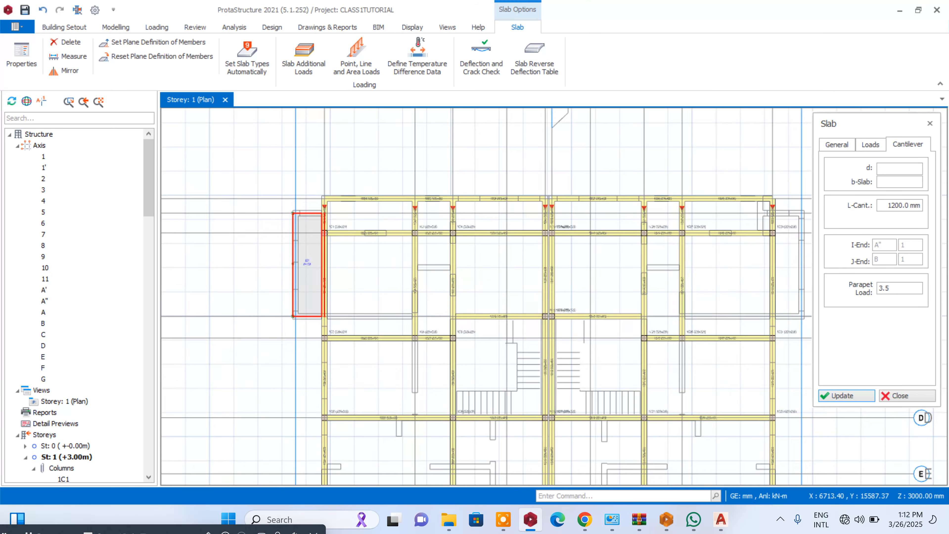
- Insert a matching cantilever slab outside the axis 10 beam from axis A" to axis B, and end slab insertion
scroll(299, 261, up, 4)
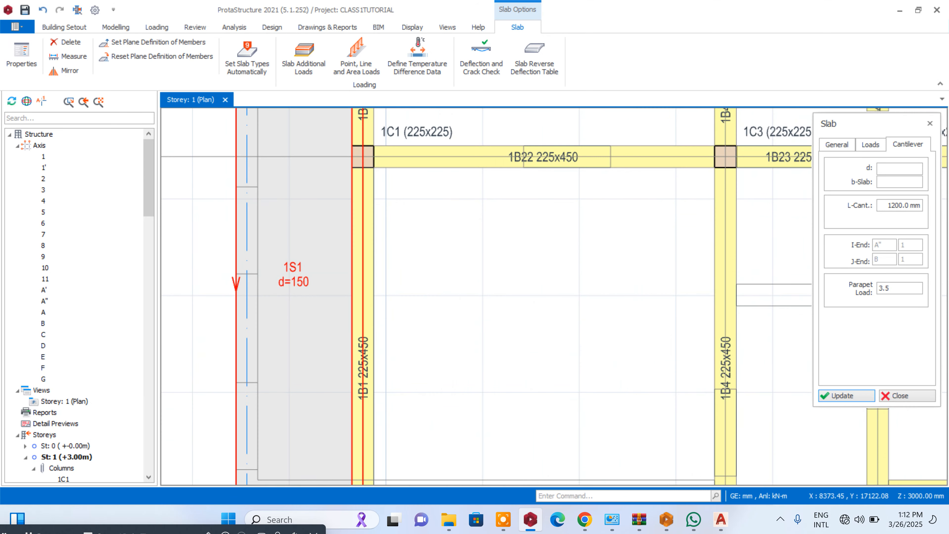
scroll(299, 262, down, 2)
scroll(628, 209, down, 2)
scroll(626, 209, up, 4)
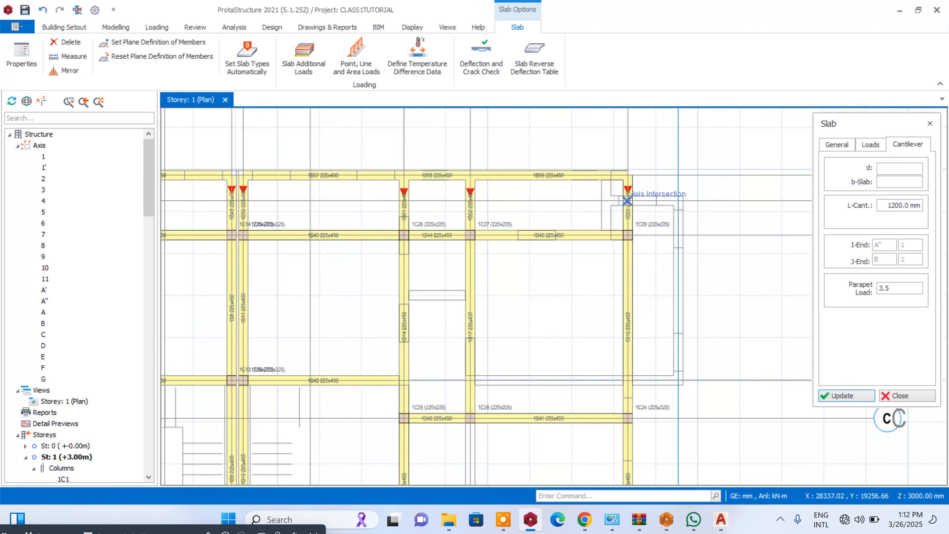
click(627, 201)
click(628, 380)
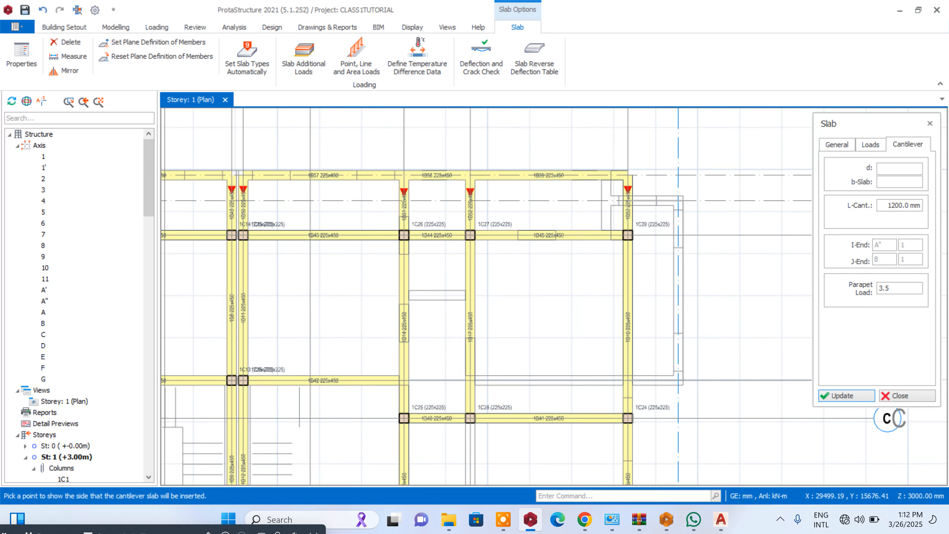
click(670, 337)
click(900, 395)
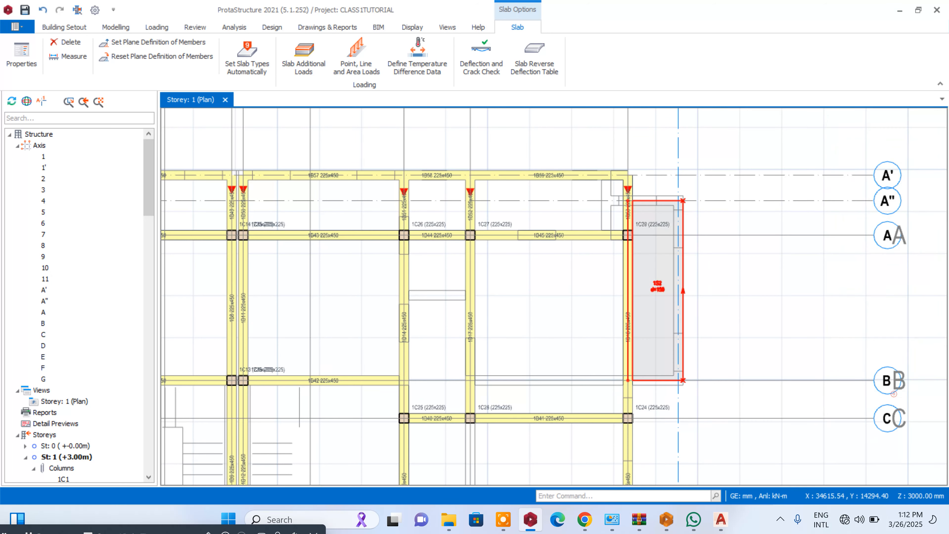
- Start a new slab of Type 1 with a thickness of 150 mm, using Beam Region insertion
scroll(860, 373, down, 3)
click(116, 27)
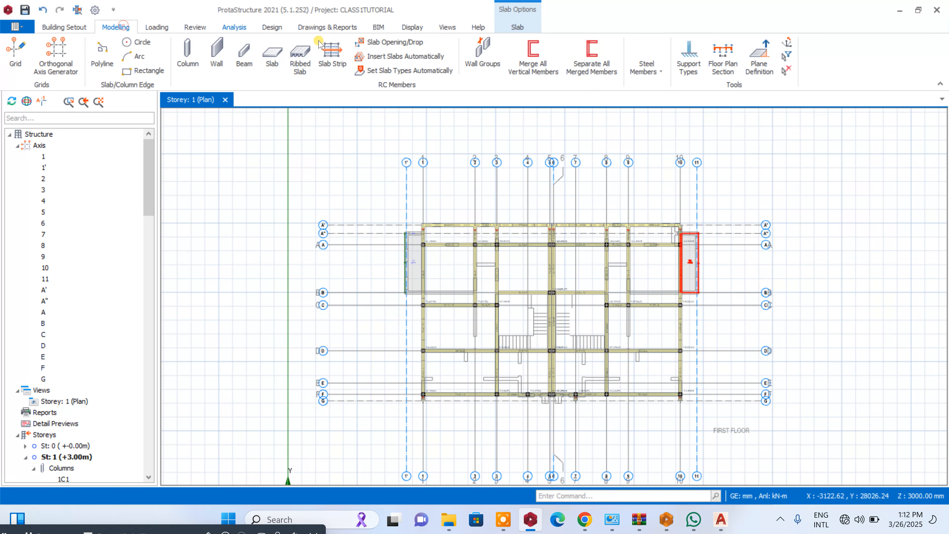
click(282, 47)
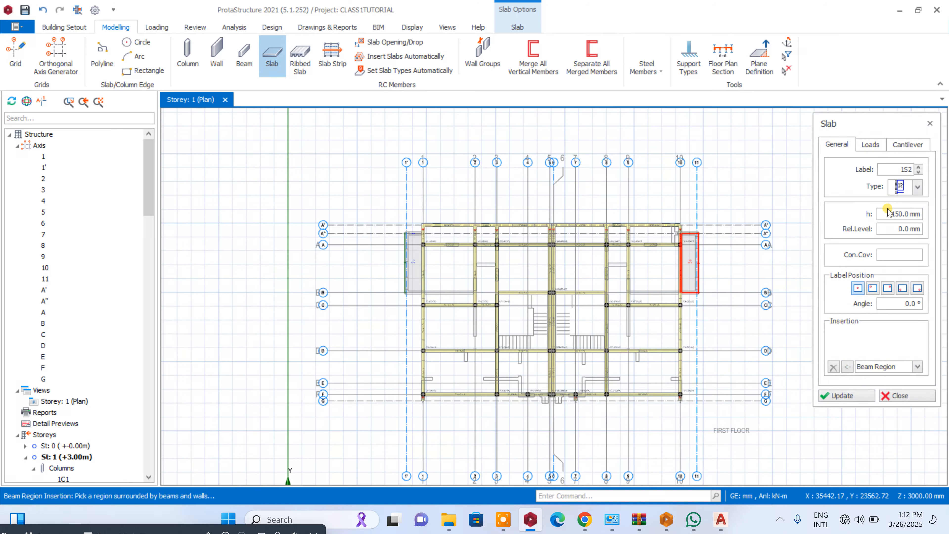
click(917, 187)
click(903, 213)
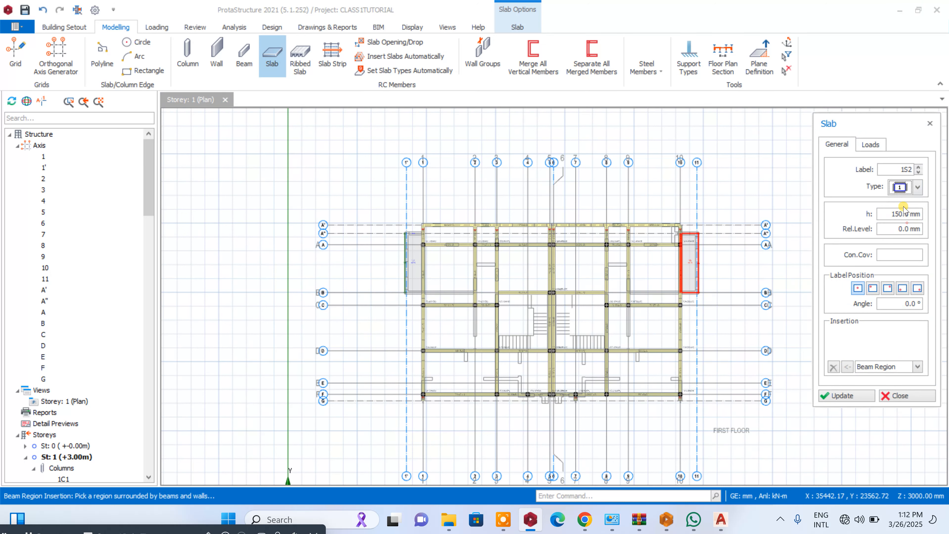
drag(885, 215, 908, 218)
- Assign the Room dead load to the slab and the 1.5 kN/m2 General domestic use imposed load
click(871, 144)
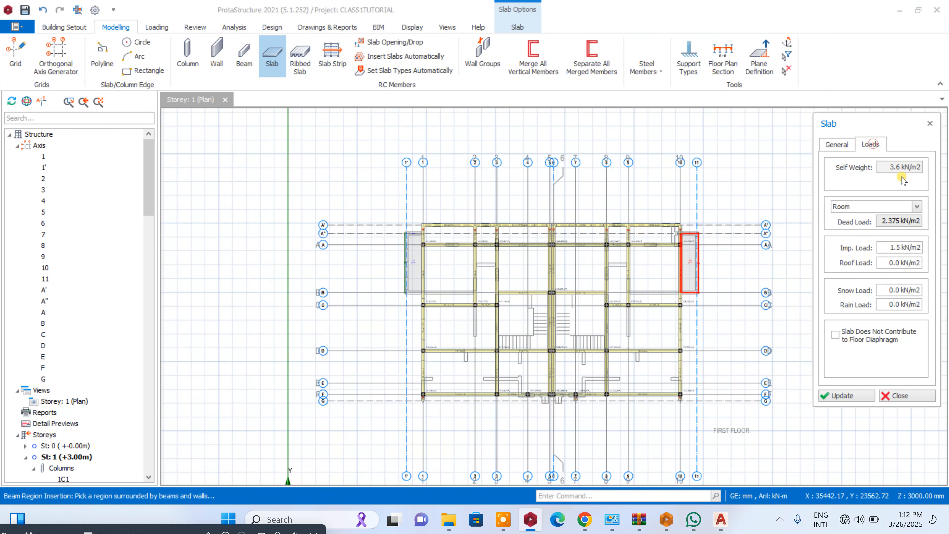
click(916, 208)
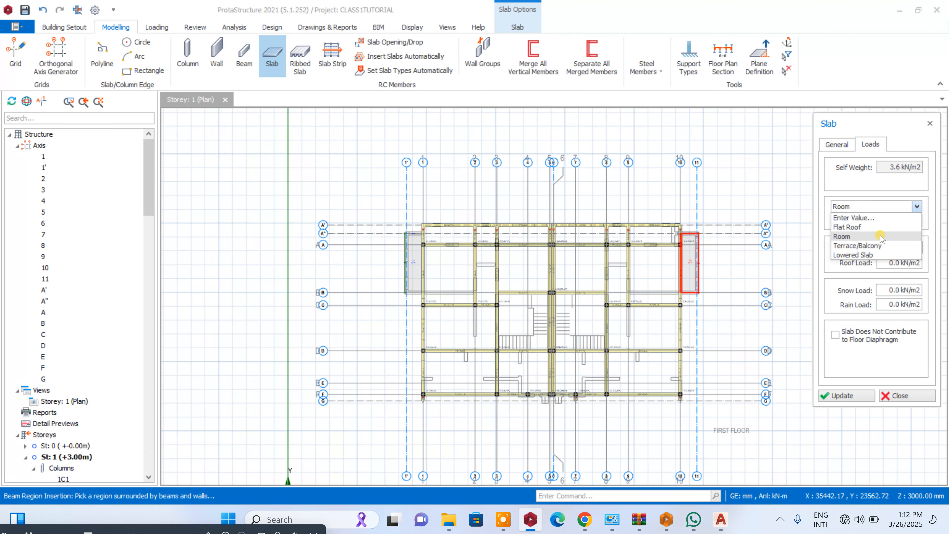
click(906, 239)
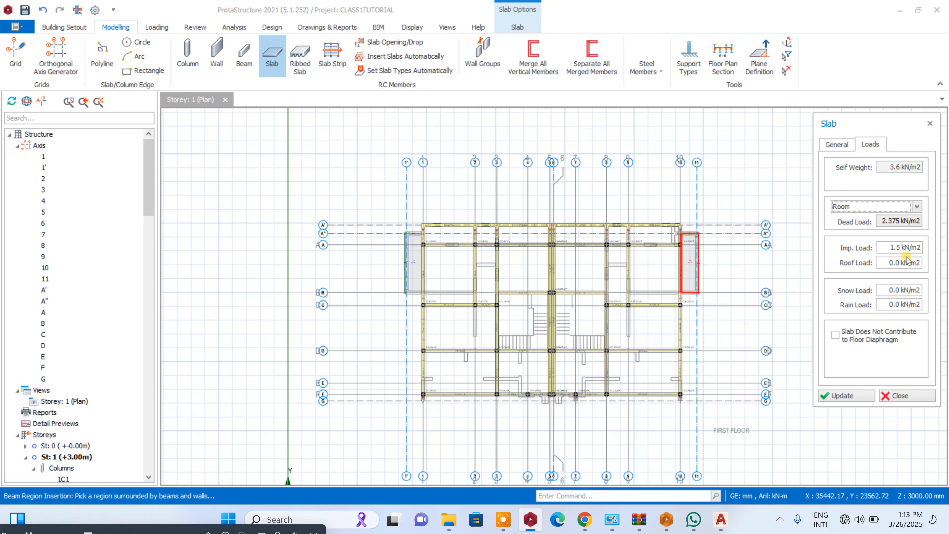
right_click(883, 247)
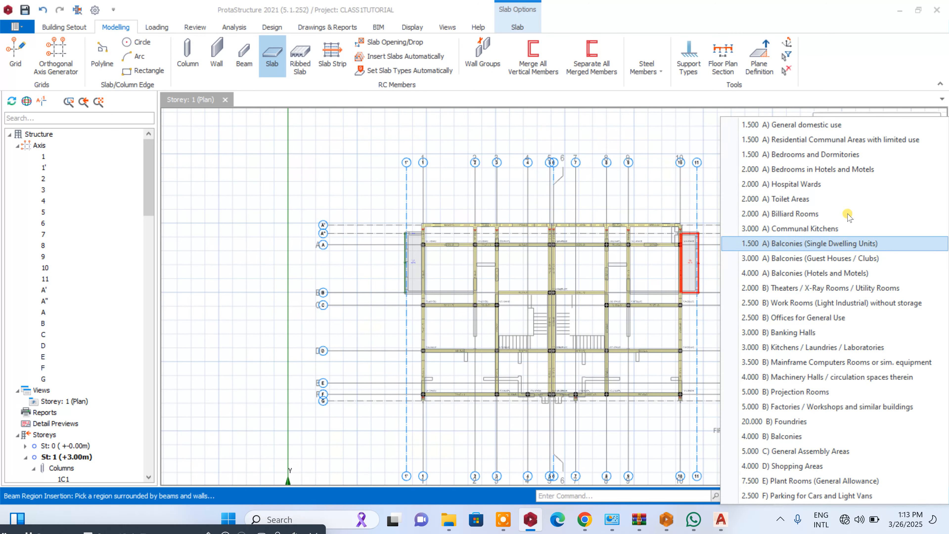
click(819, 127)
- Insert slabs in the beam-enclosed bays between axes 1 and 3, from axis A' to axis D
scroll(446, 258, up, 3)
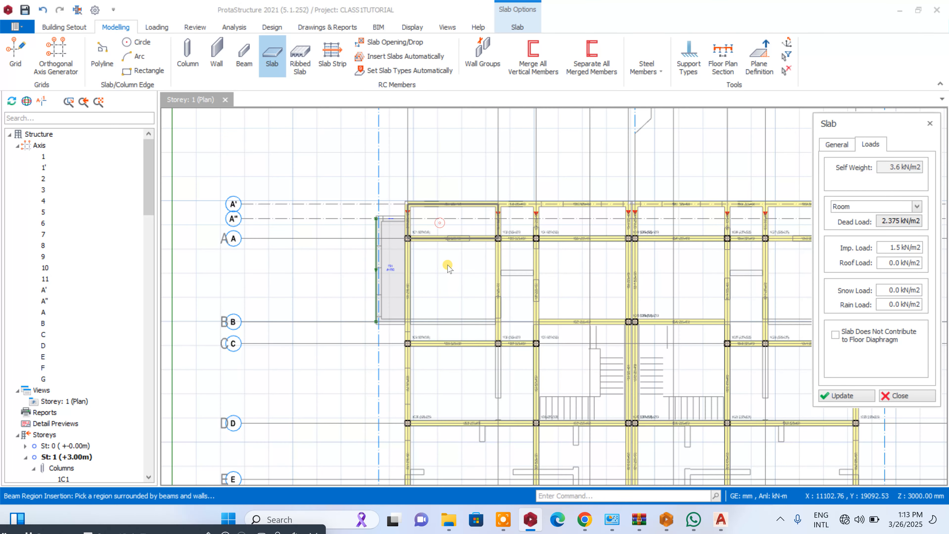
click(454, 292)
click(459, 351)
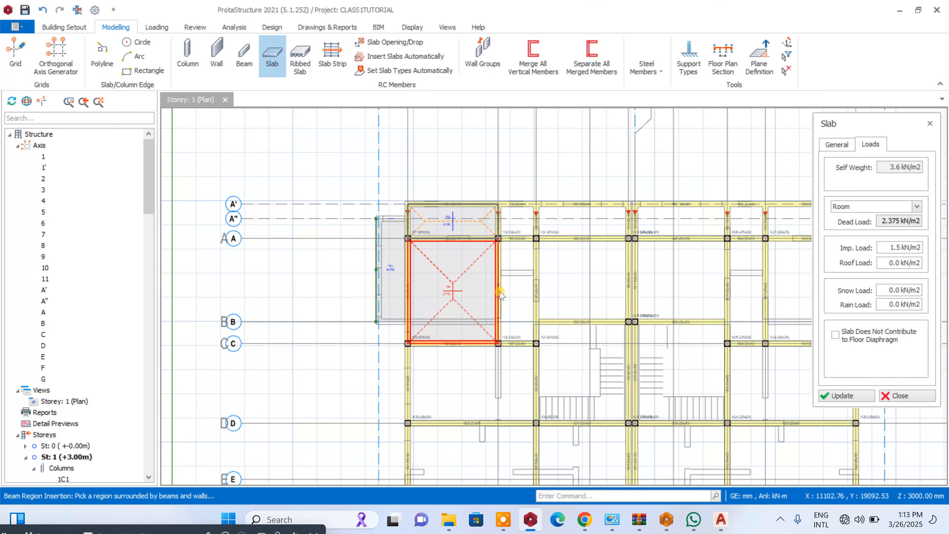
click(508, 267)
scroll(558, 165, down, 3)
scroll(539, 293, up, 2)
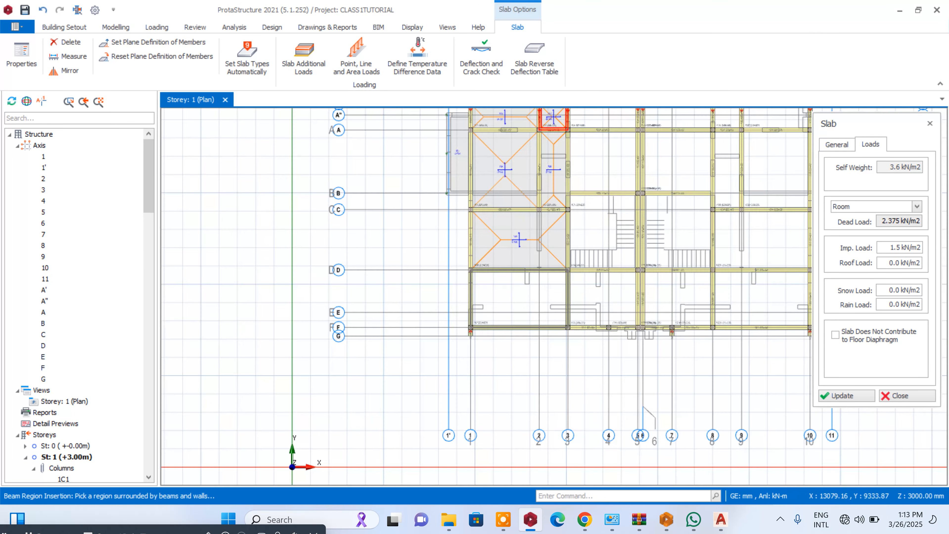
- Insert slabs in the axis 1 to 3 bay between D and F and in all axis 3 to 5 bays from F to A'
click(541, 292)
click(598, 247)
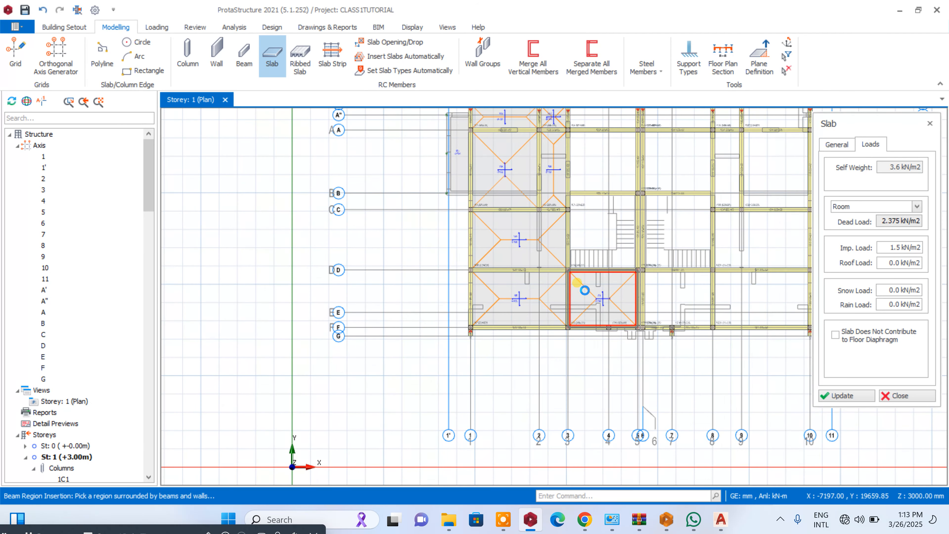
scroll(585, 290, down, 3)
click(595, 204)
scroll(595, 196, up, 3)
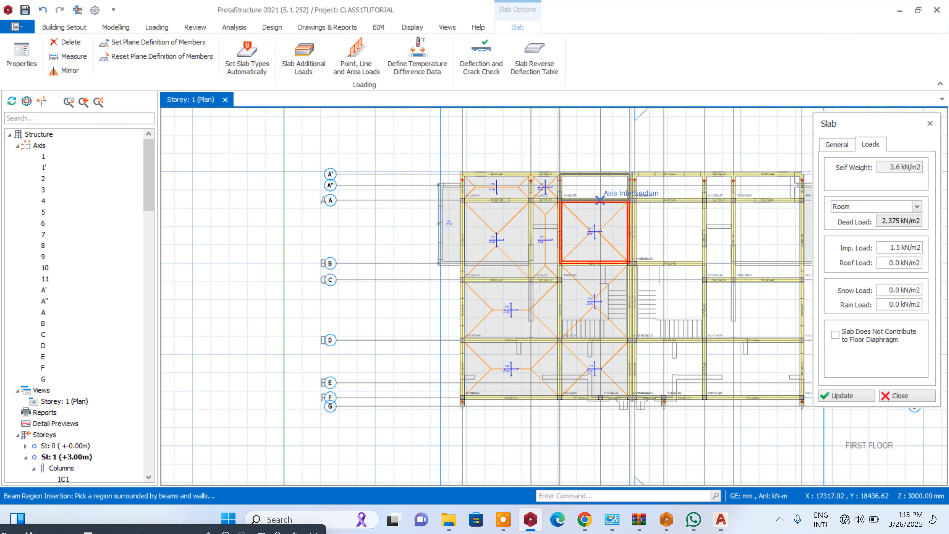
scroll(592, 301, up, 3)
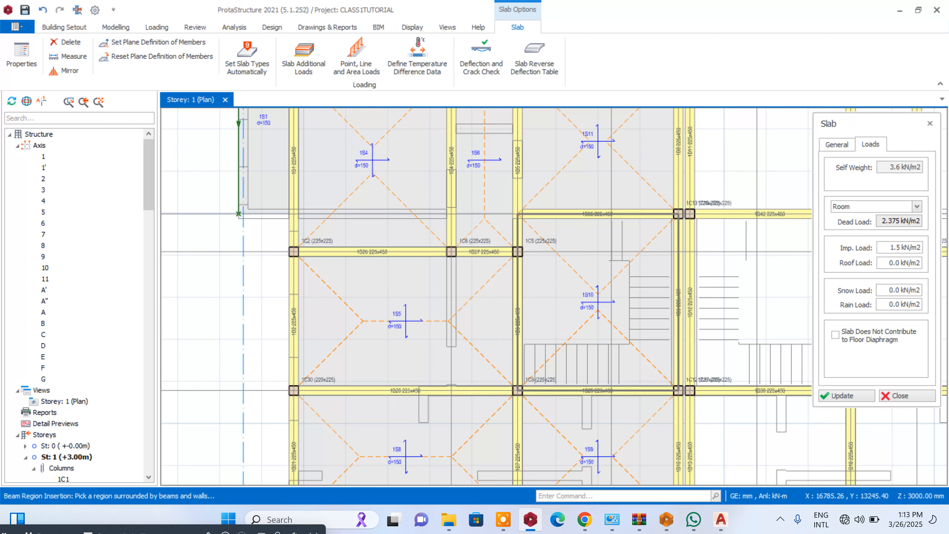
scroll(579, 291, down, 3)
scroll(581, 283, up, 3)
scroll(583, 284, down, 3)
scroll(583, 284, up, 3)
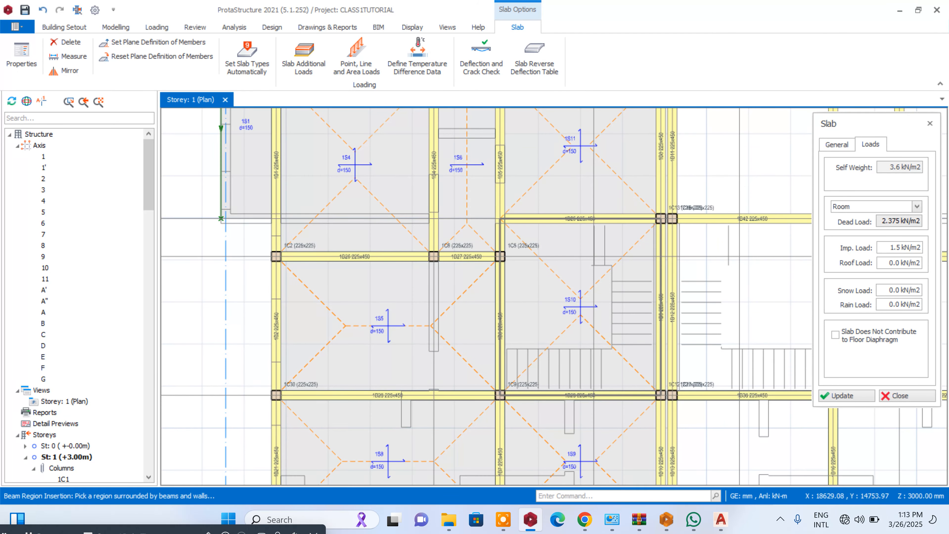
scroll(544, 272, down, 3)
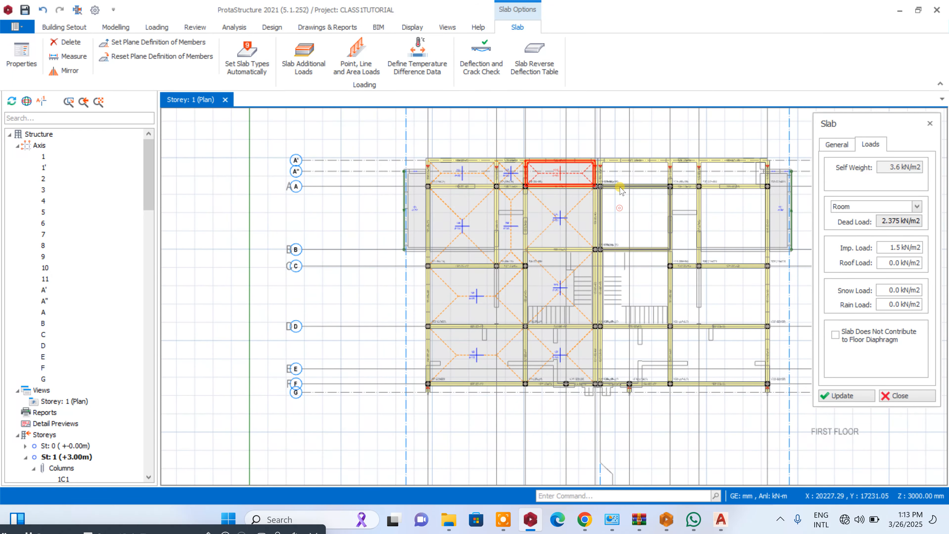
- Insert slabs in the bays between axes 6 and 10, from axis A' to B, or to C beyond axis 8
click(621, 192)
click(662, 172)
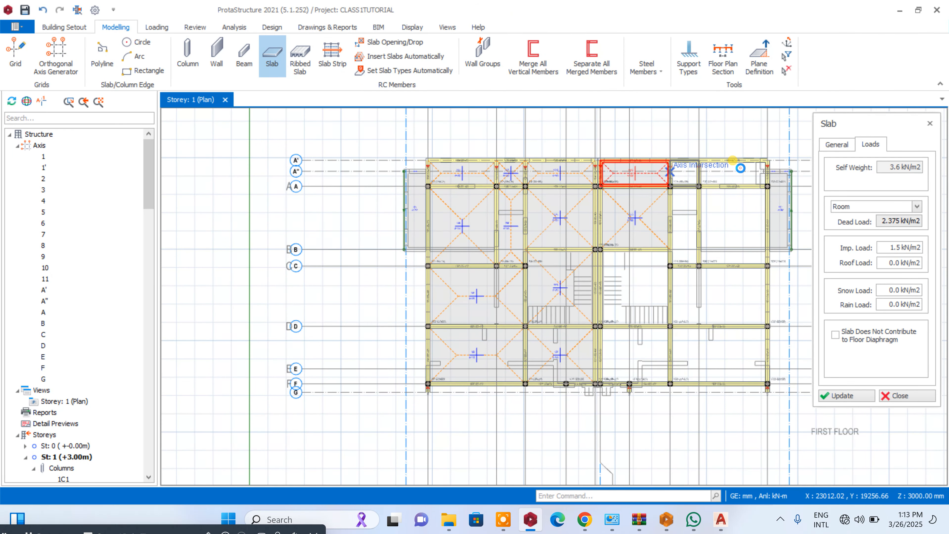
click(734, 164)
click(727, 212)
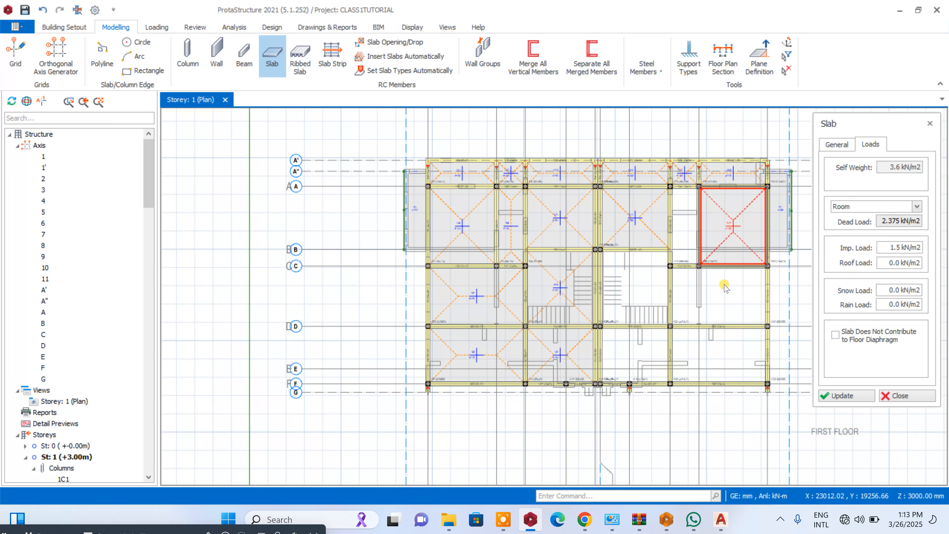
click(686, 246)
- Insert slabs in the remaining bays between axes 6 and 10 down to axis F, including the staircase bay, and end slab insertion
click(702, 317)
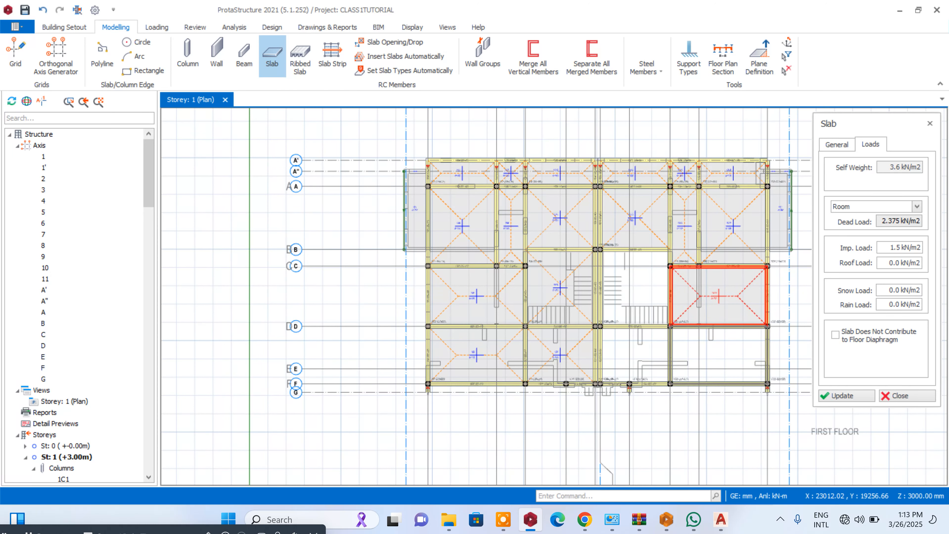
click(697, 350)
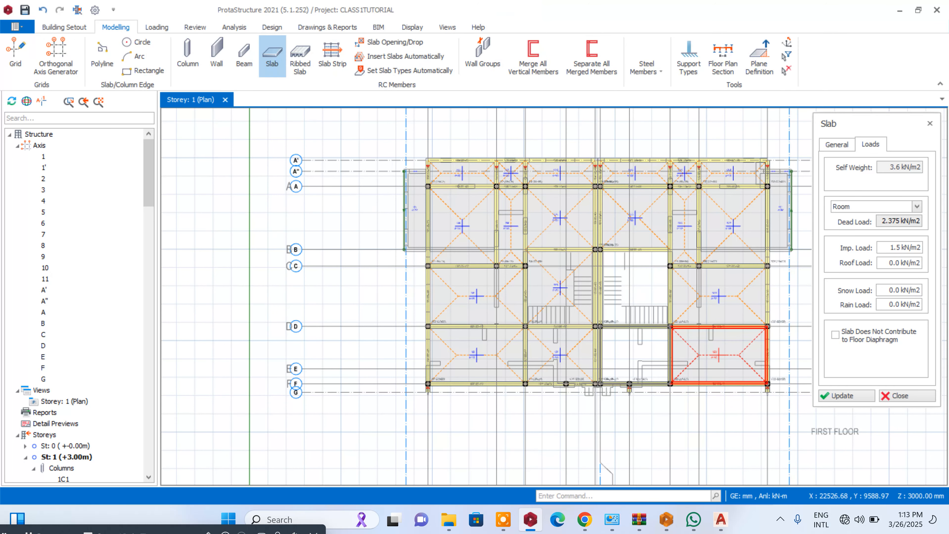
click(636, 356)
click(642, 293)
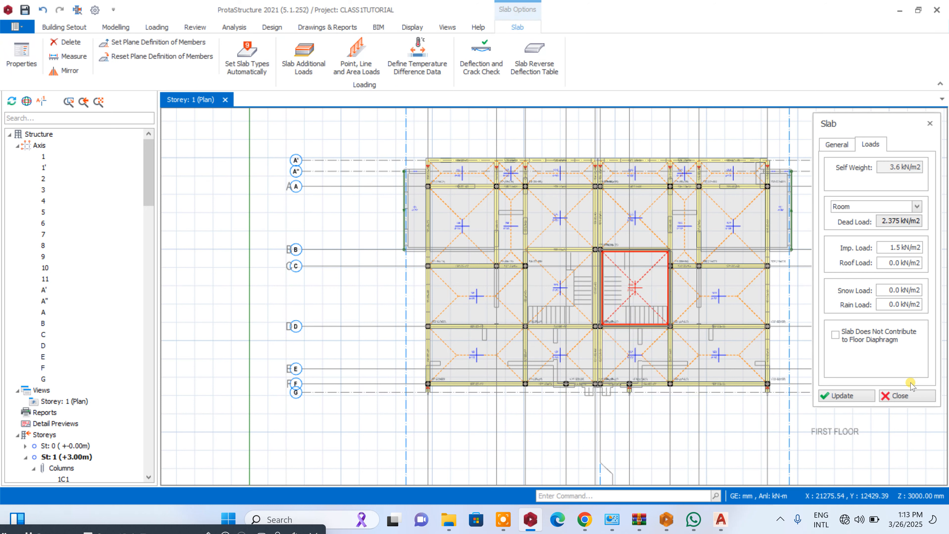
click(907, 395)
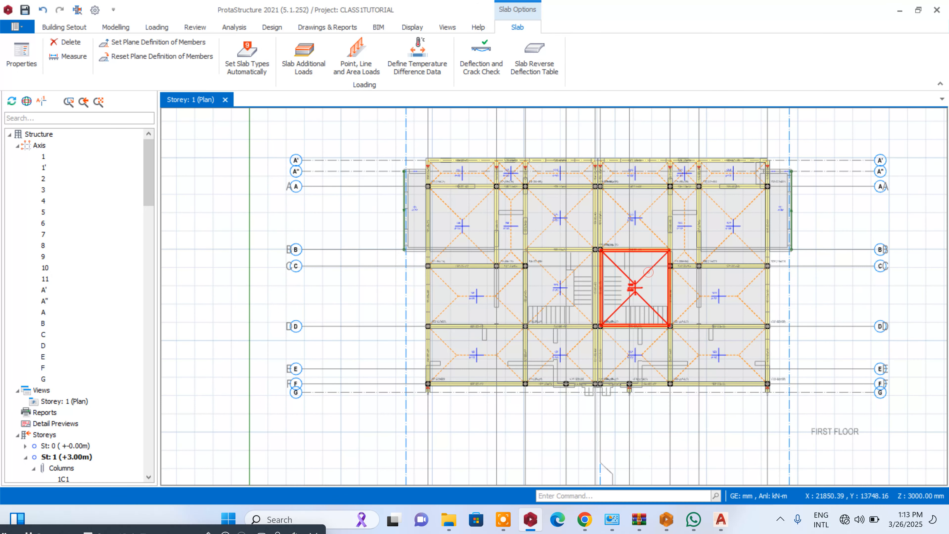
- Delete the slabs over the two staircase bays between axes B and D
click(648, 272)
key(Delete)
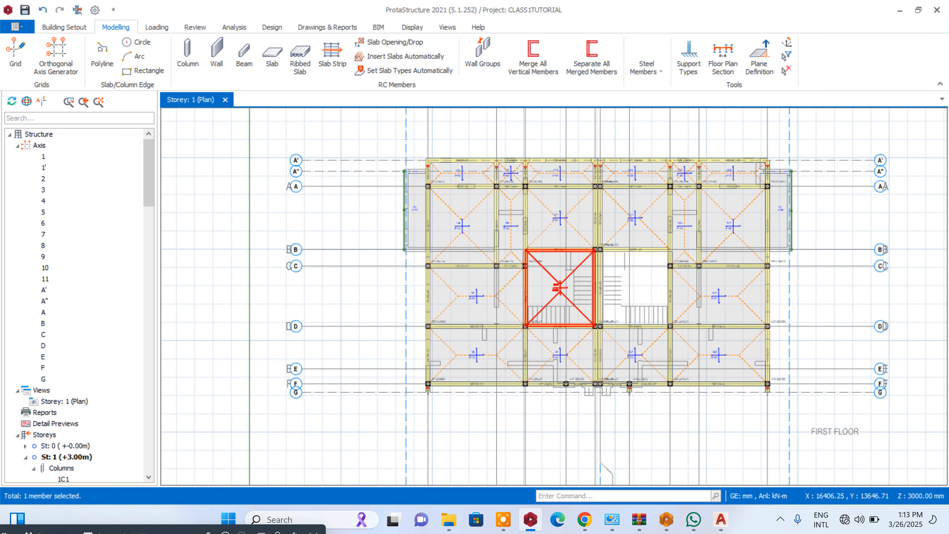
click(547, 270)
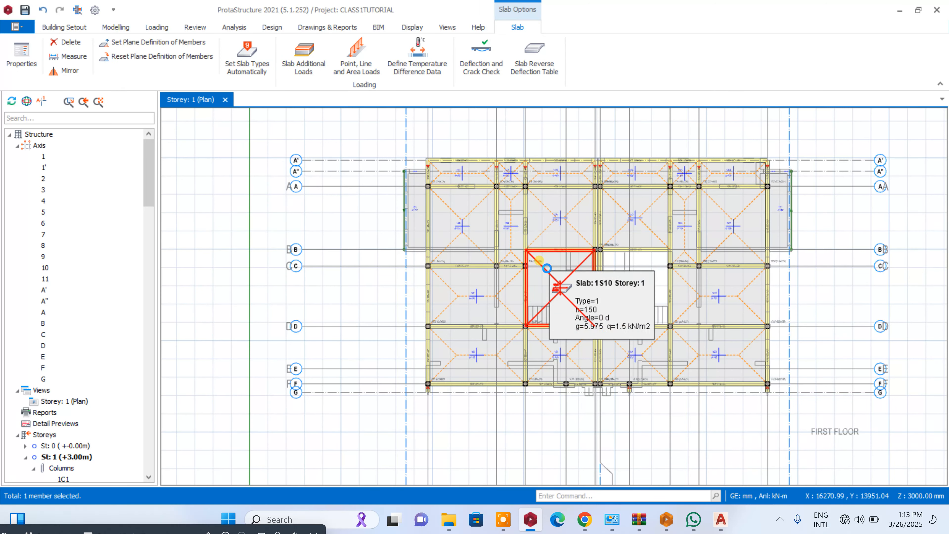
key(Delete)
scroll(593, 228, down, 4)
scroll(625, 241, up, 2)
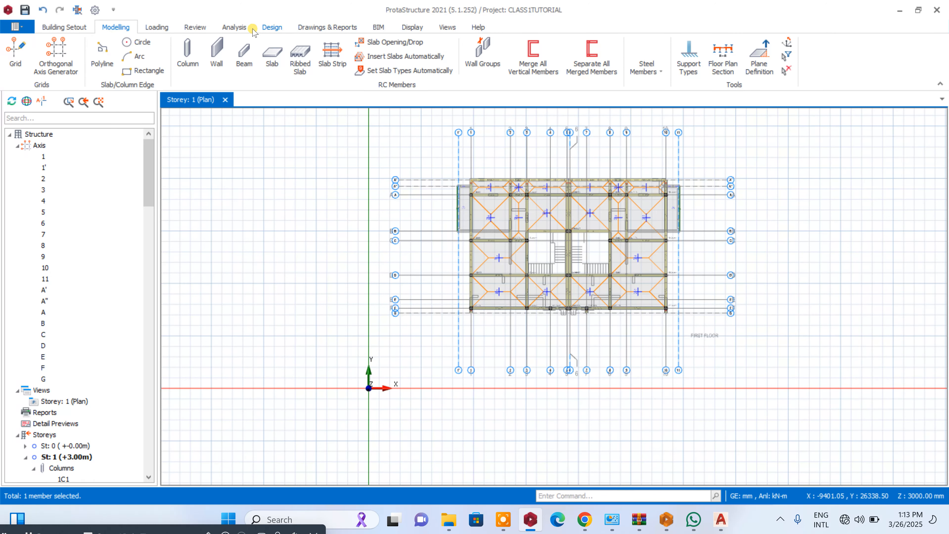
- Set the allowable stress of soil to 150 kN/m2 in the building analysis project parameters and accept them
click(234, 27)
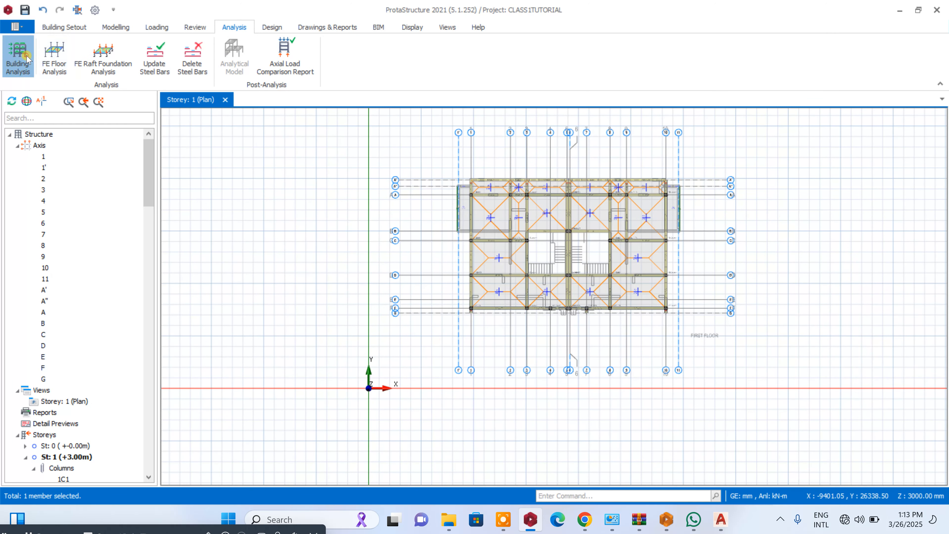
click(18, 57)
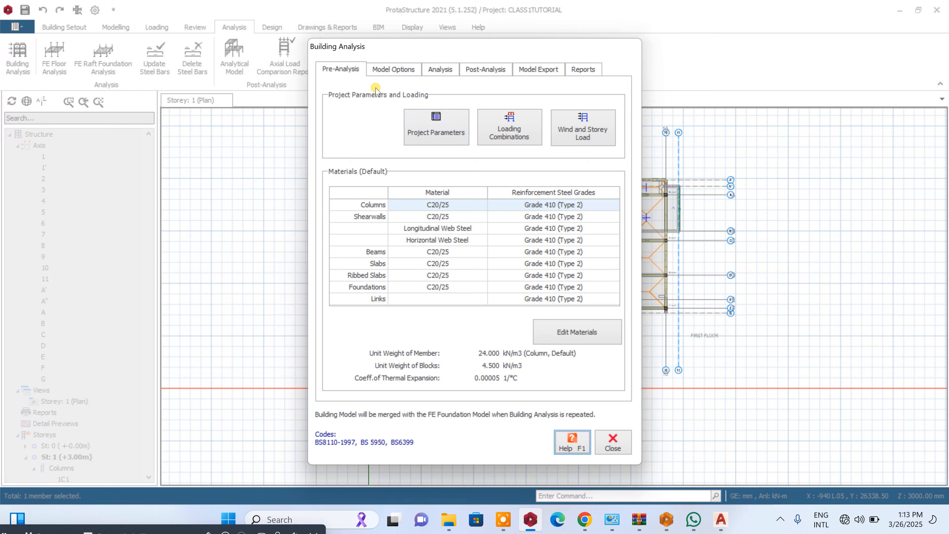
click(420, 124)
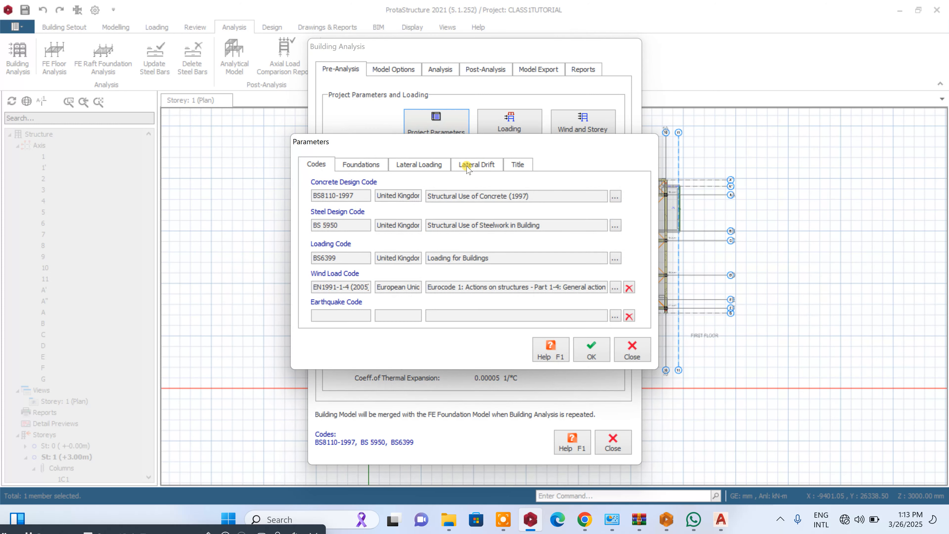
click(381, 165)
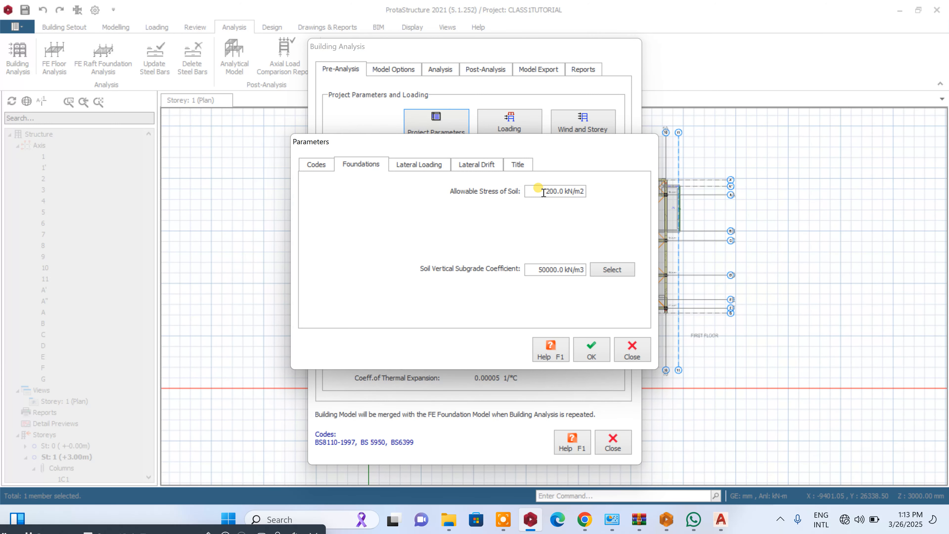
drag(543, 192, 698, 196)
text(150)
click(518, 164)
click(532, 194)
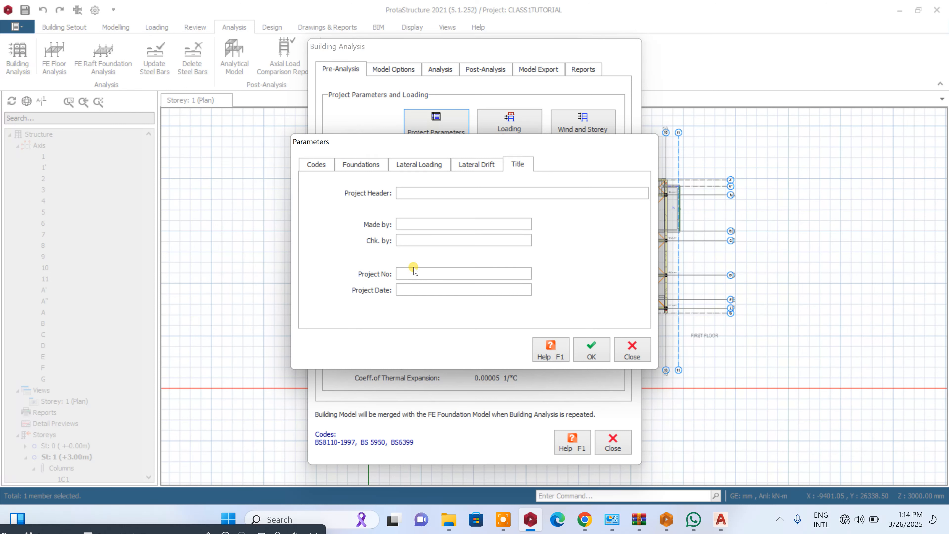
click(591, 350)
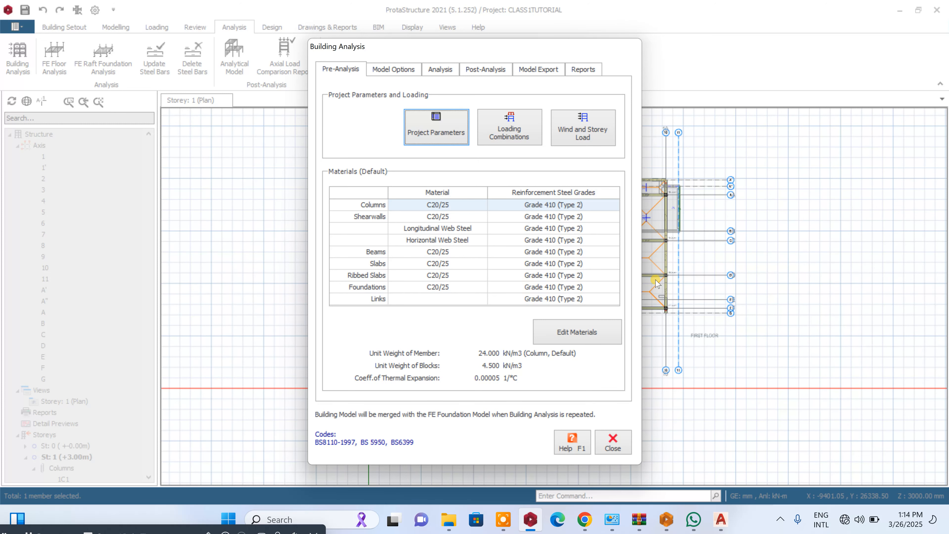
- Restrict the default concrete column rebar diameters to Y16 and Y20 in the analysis material settings
click(599, 342)
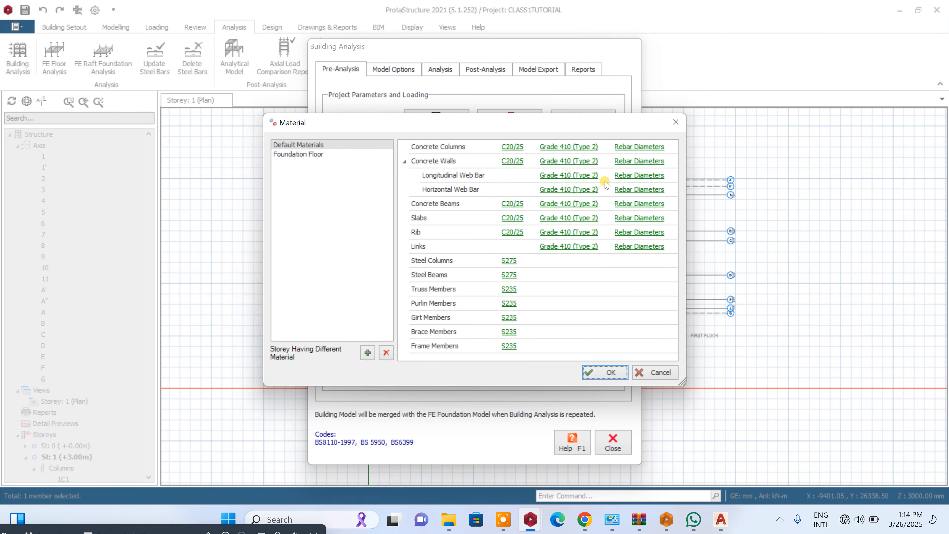
click(628, 147)
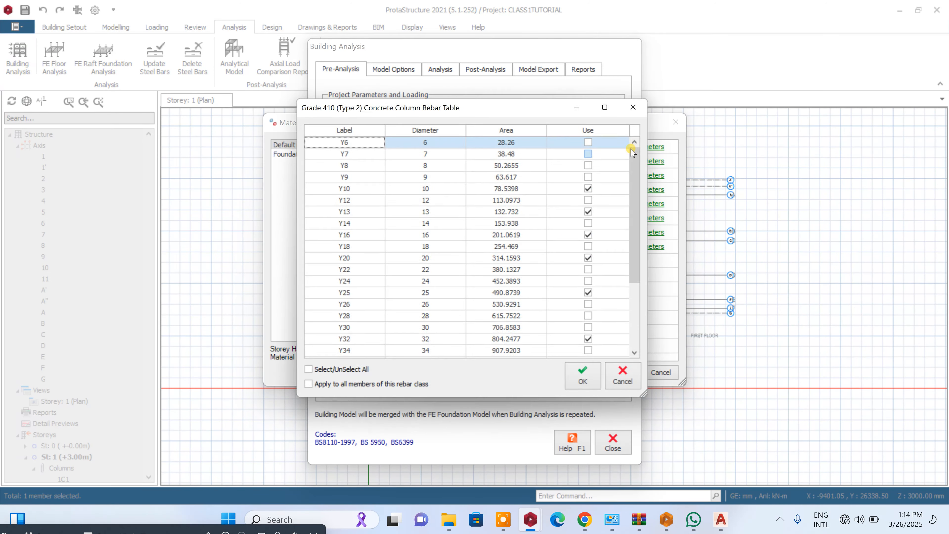
click(331, 372)
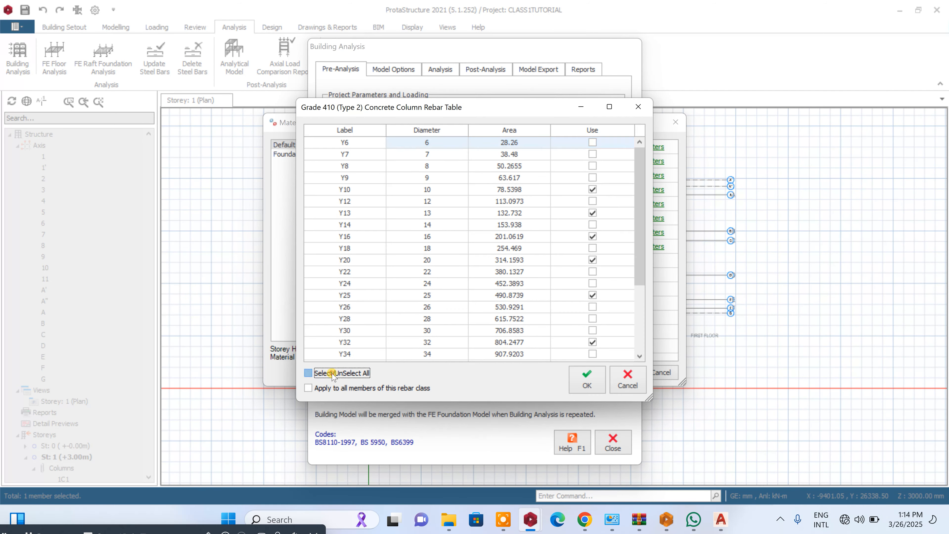
click(332, 374)
click(592, 236)
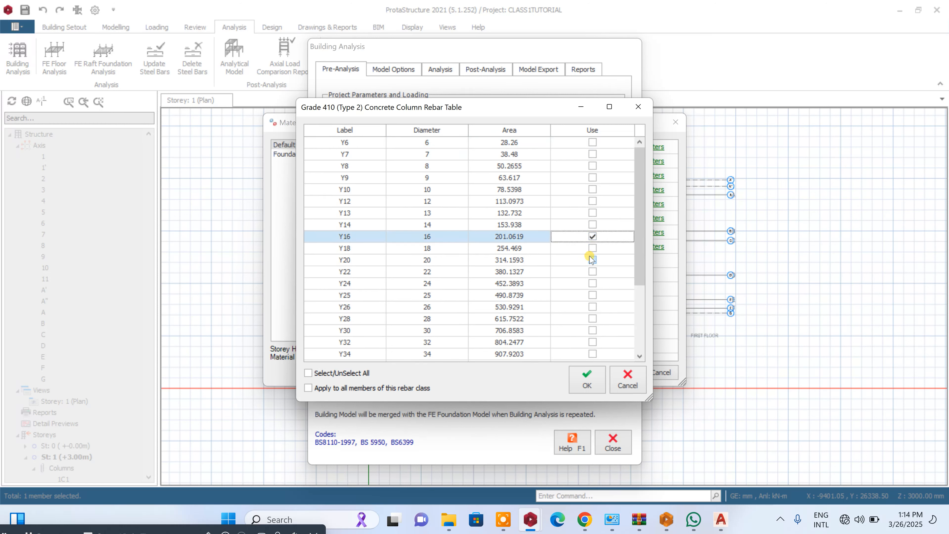
click(592, 260)
click(593, 378)
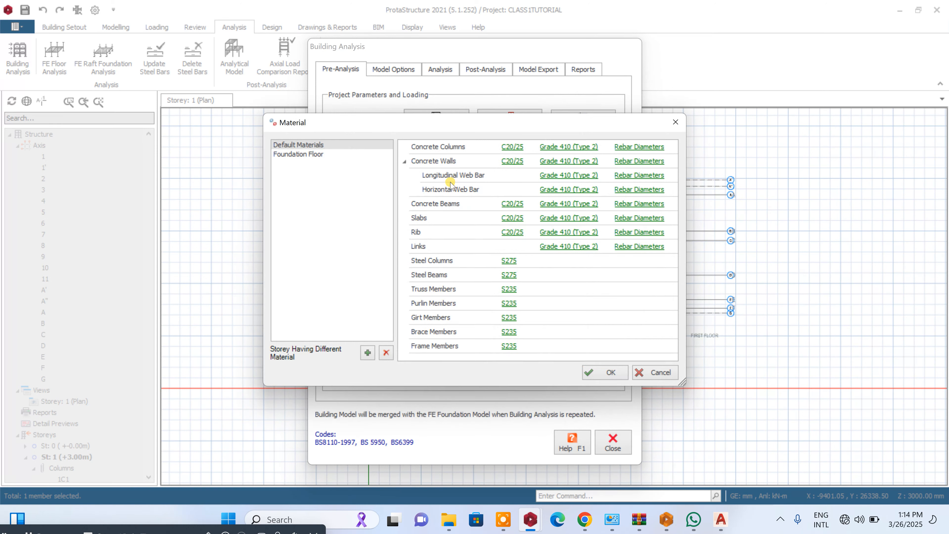
- Restrict the default concrete beam rebar diameters to Y16 and Y20
click(630, 204)
click(308, 373)
click(308, 372)
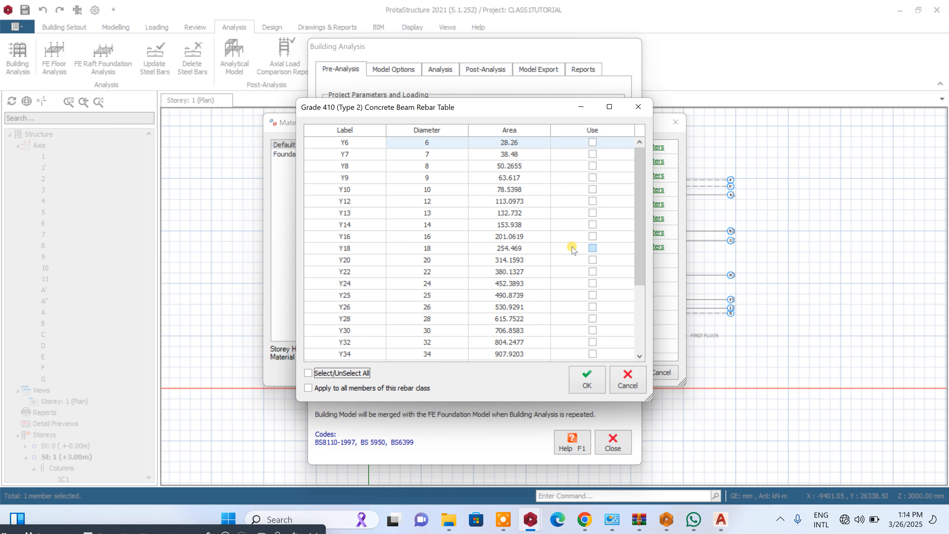
click(592, 236)
click(593, 260)
click(587, 379)
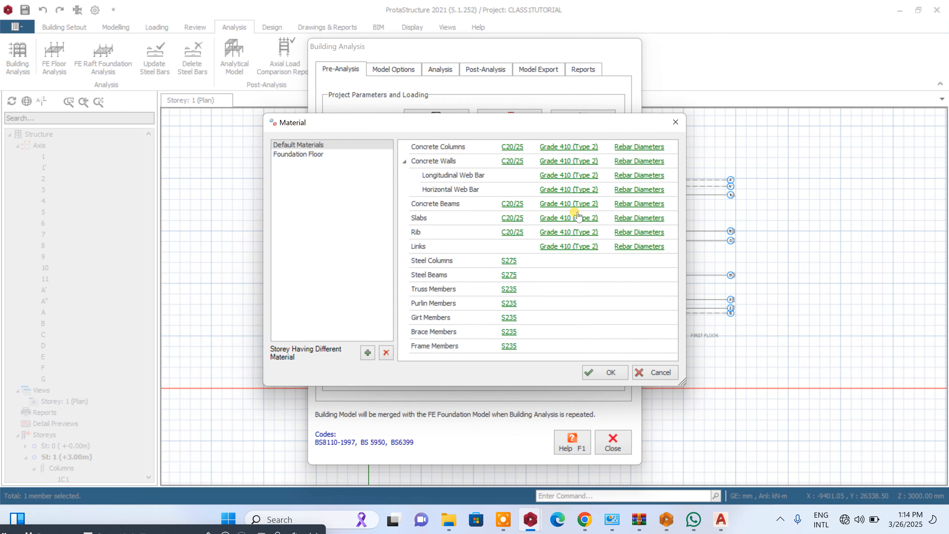
- Restrict the default slab rebar diameters to Y12 only
click(620, 218)
click(308, 373)
click(308, 372)
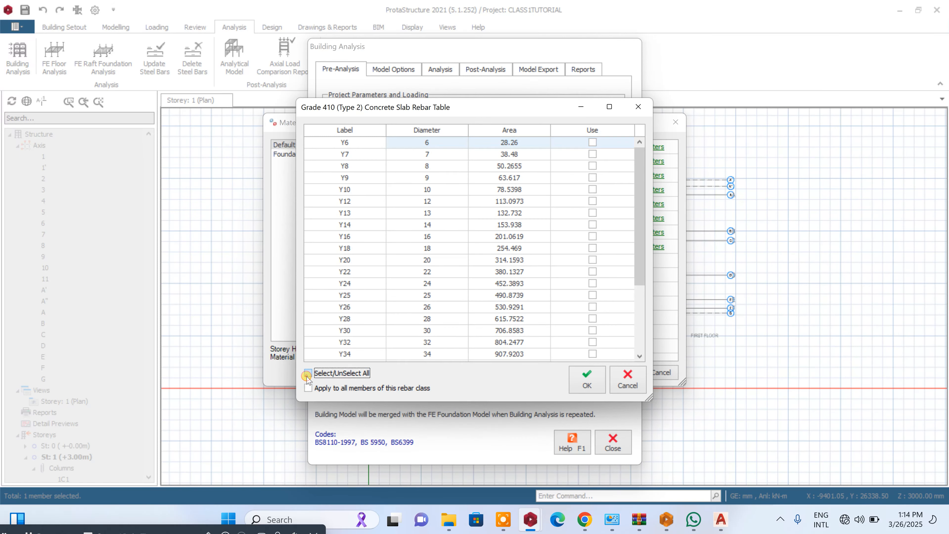
click(592, 200)
click(587, 378)
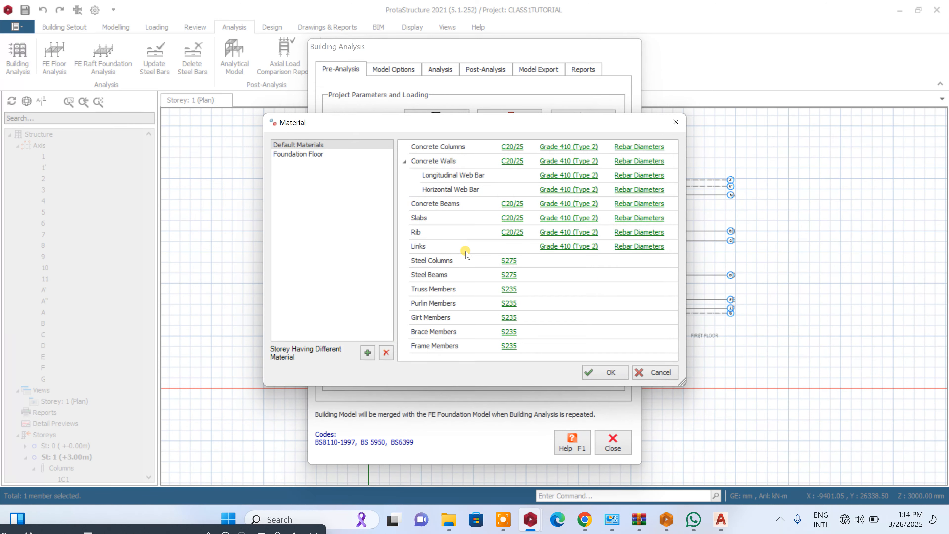
- Restrict the default link rebar diameters to Y10 only
click(622, 247)
click(342, 372)
click(342, 372)
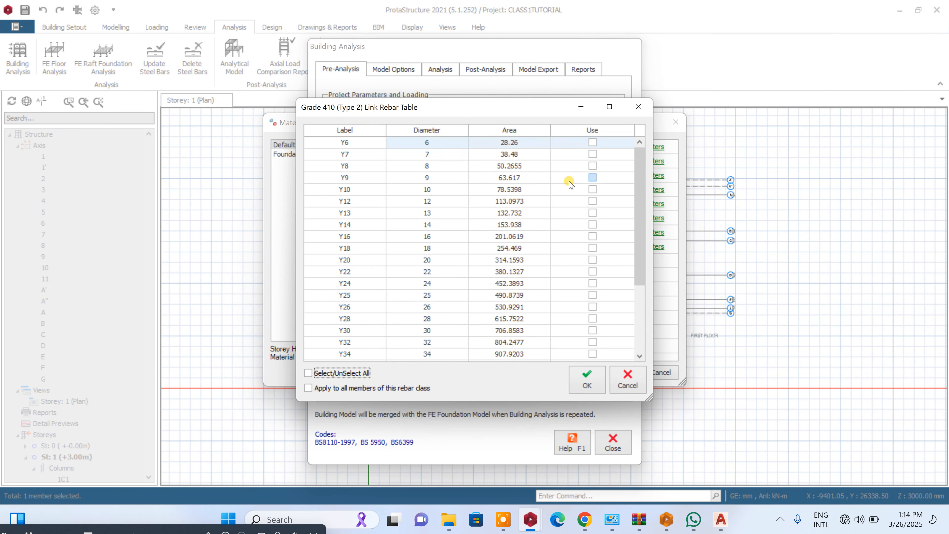
click(592, 190)
click(584, 381)
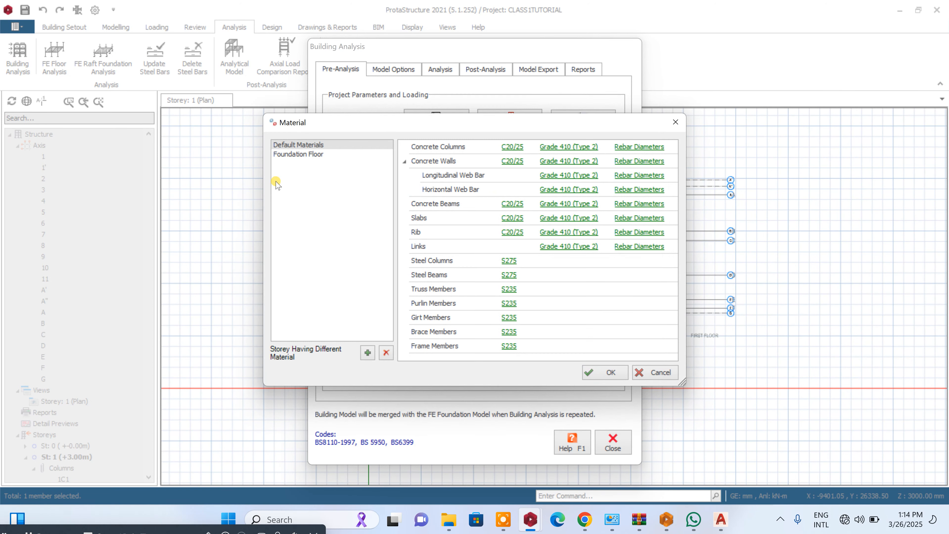
- Restrict the foundation rebar diameters to Y16 and Y20 for the Foundation Floor materials
click(317, 156)
click(620, 146)
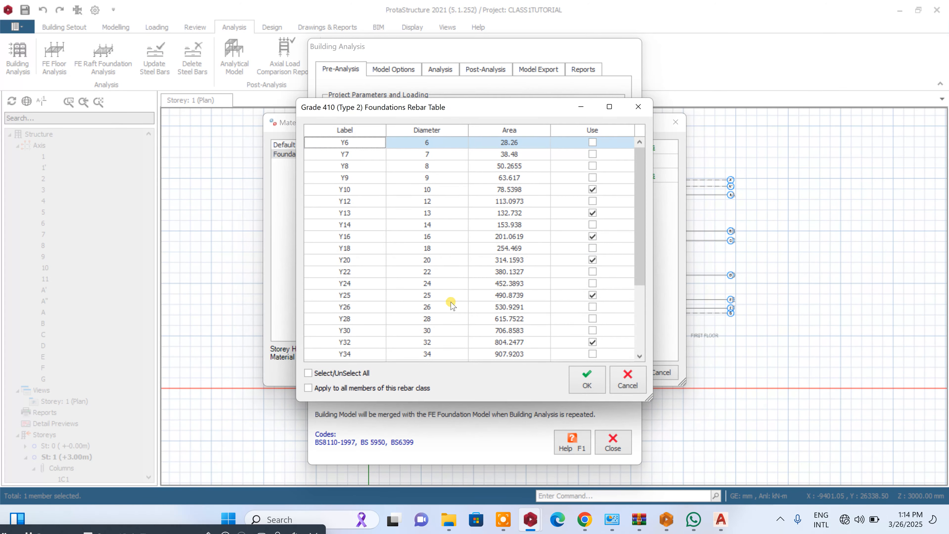
click(324, 371)
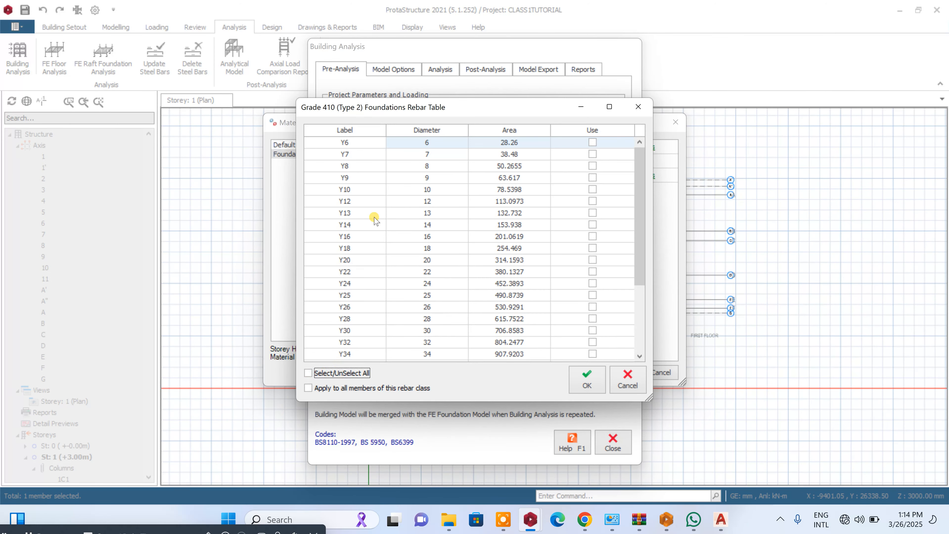
click(592, 236)
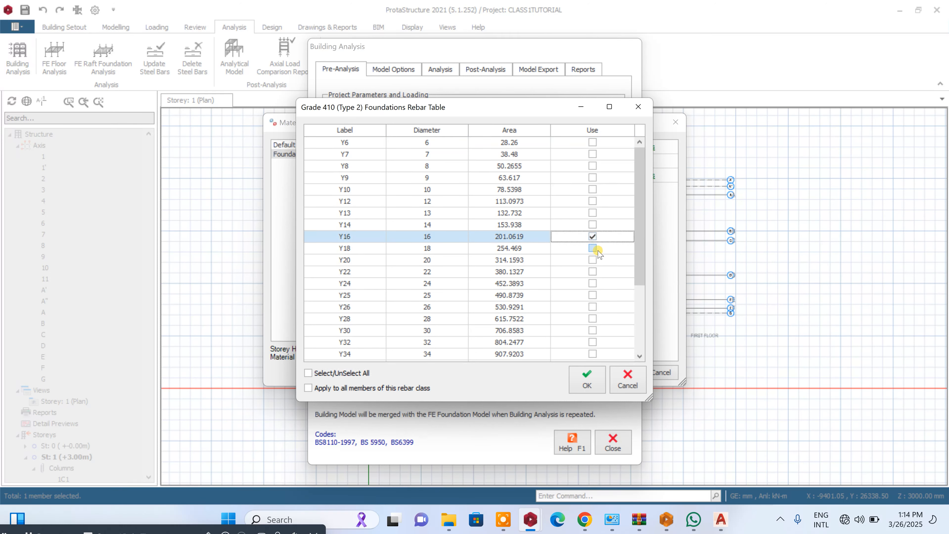
click(594, 260)
click(589, 381)
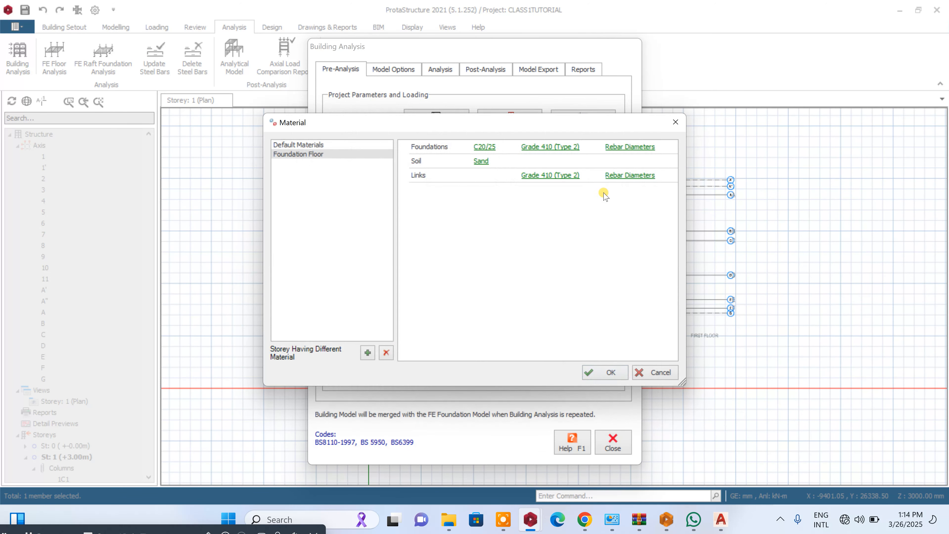
- Accept the rebar diameter table for the foundation links and apply the material settings
click(630, 174)
click(594, 273)
click(590, 375)
click(594, 377)
- Generate the load combinations automatically with coefficients 1.4 for G and 1.6 for Q, and accept the load cases and combinations
click(509, 130)
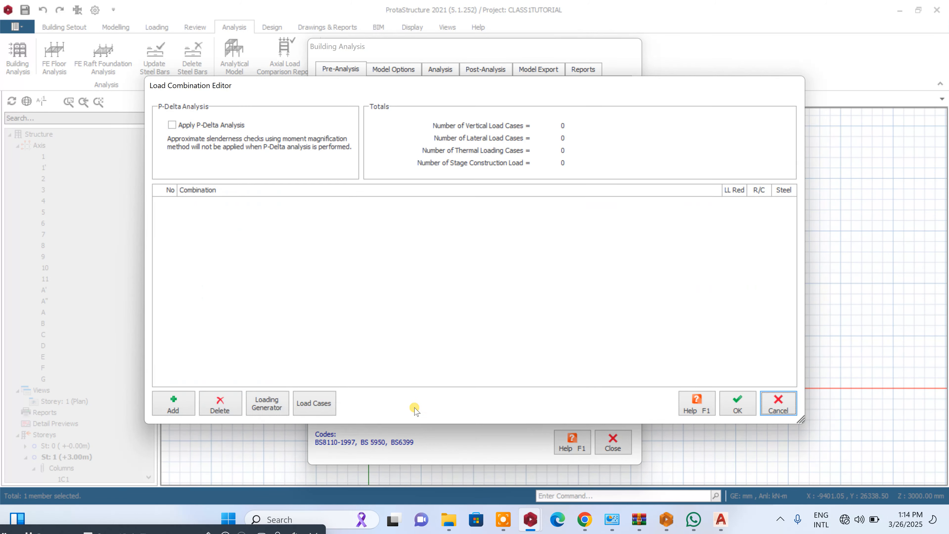
click(276, 404)
click(623, 426)
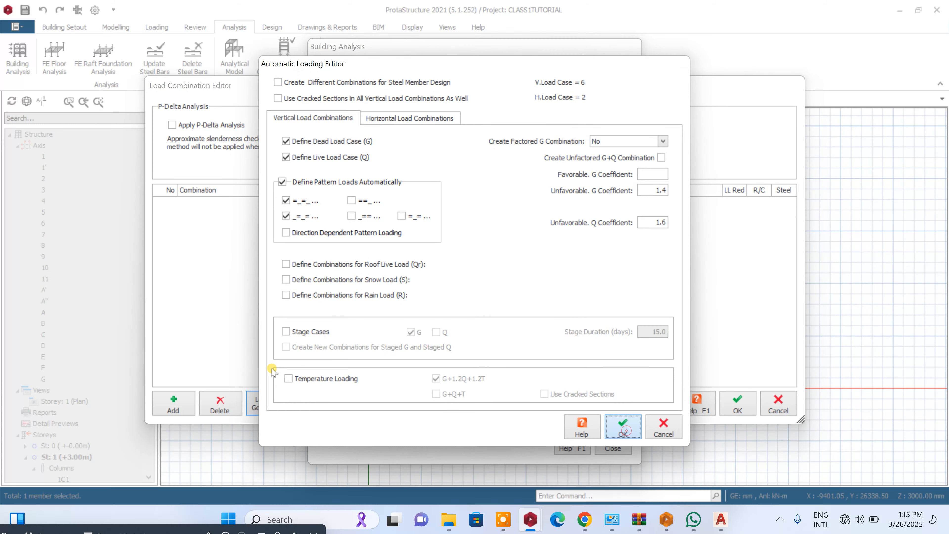
click(299, 397)
click(579, 342)
click(727, 404)
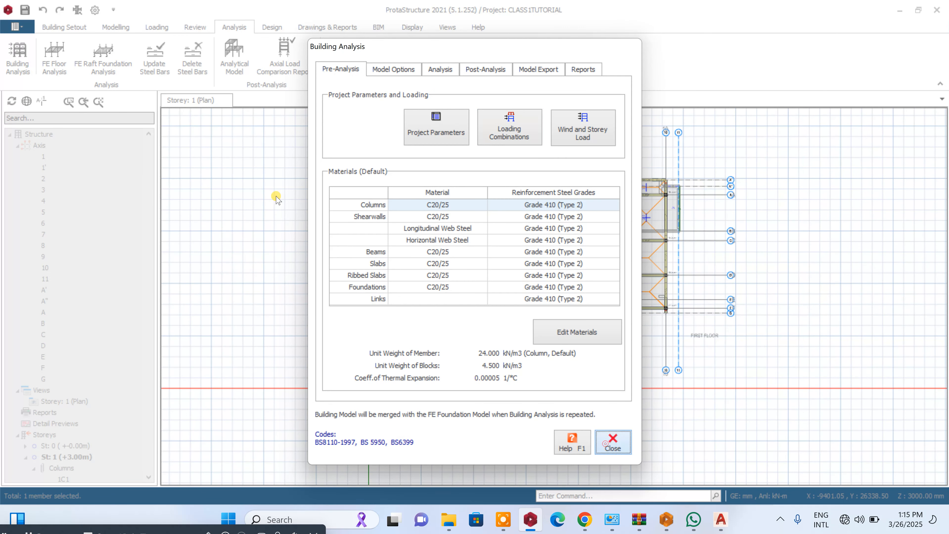
- Enable showing the number of bars in the bar label in the slab appearance options
click(97, 11)
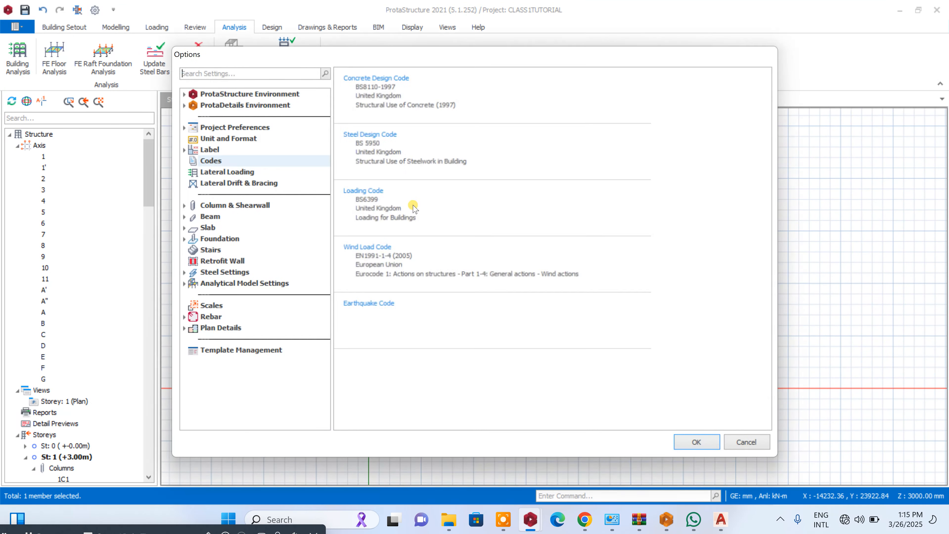
click(183, 228)
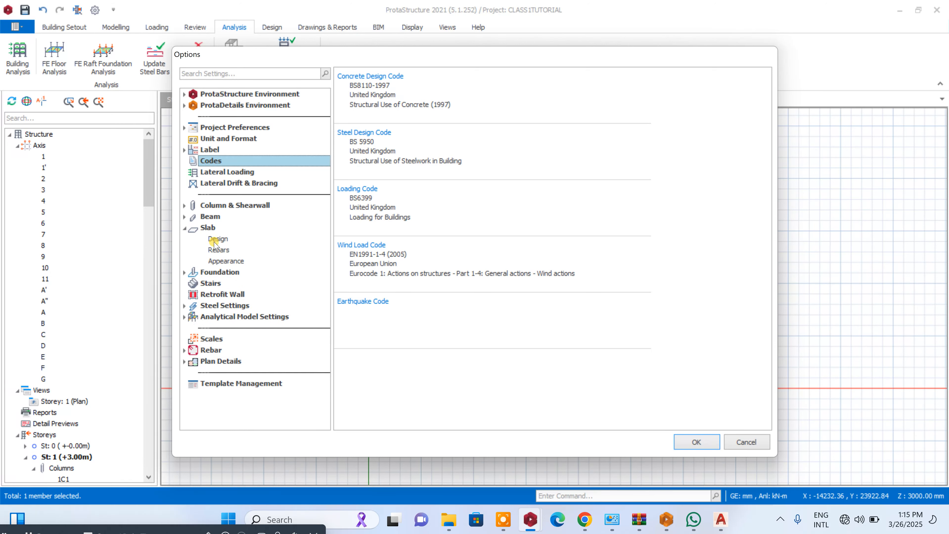
click(218, 250)
click(220, 260)
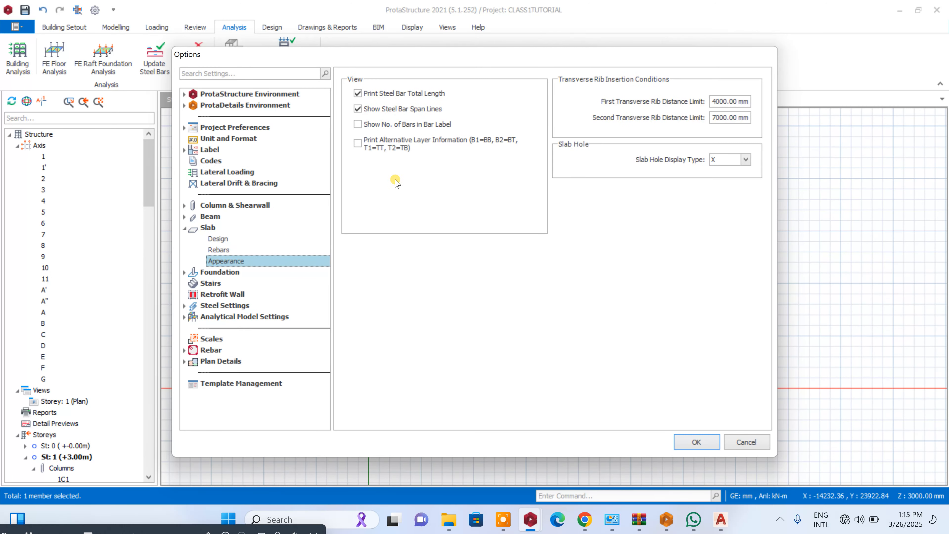
click(364, 124)
- Set the maximum slab bar spacing to 200 mm in the slab rebar options
click(219, 249)
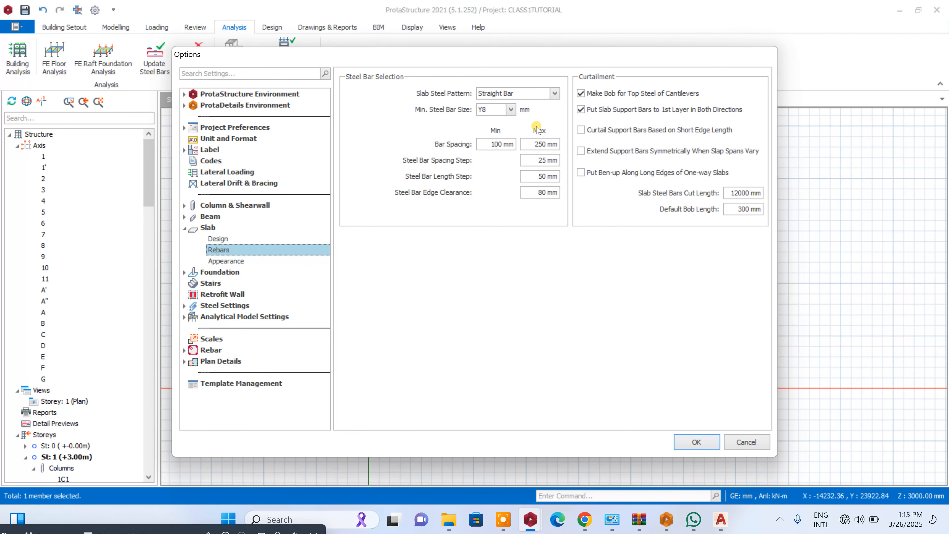
click(532, 144)
text(2)
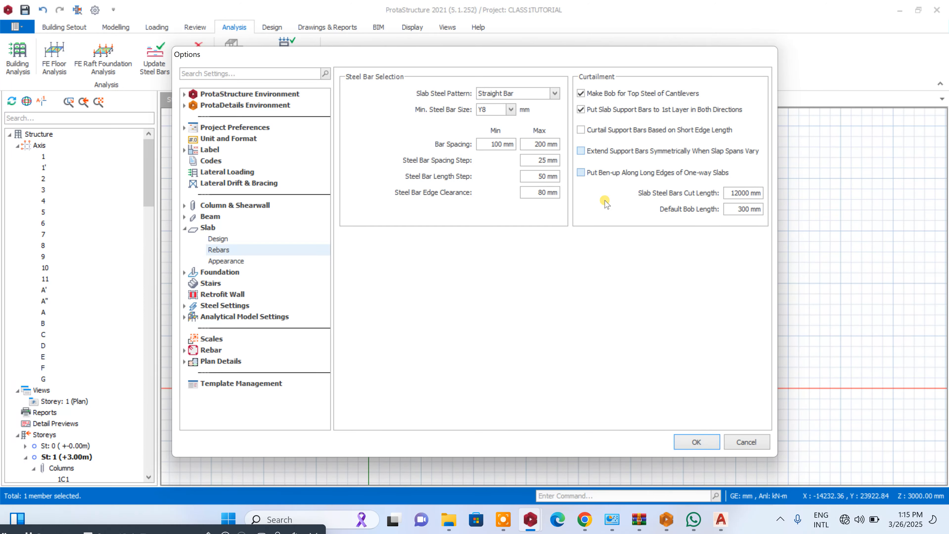
- Leave IStructE style annotation off in the beam steel bars and links drawing options, and apply the option changes
click(190, 216)
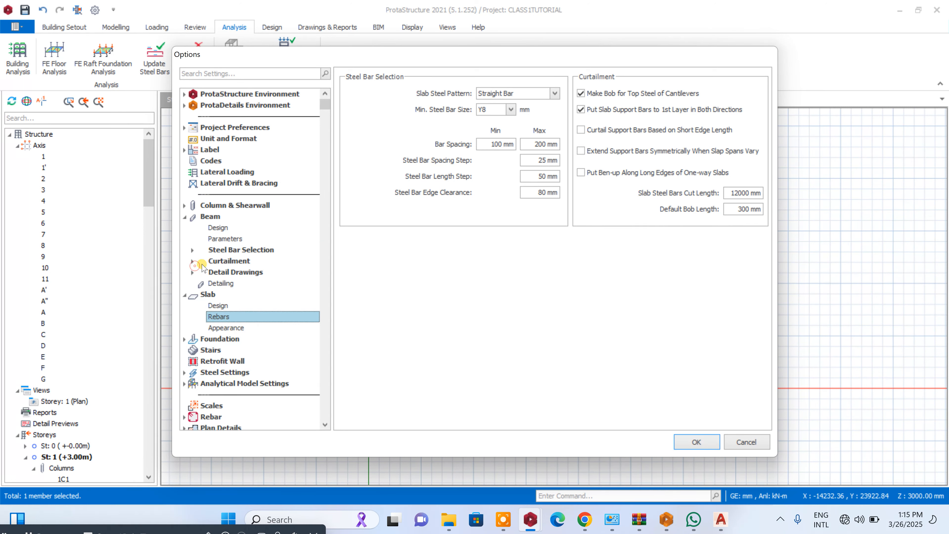
click(192, 272)
click(239, 315)
click(375, 140)
click(375, 142)
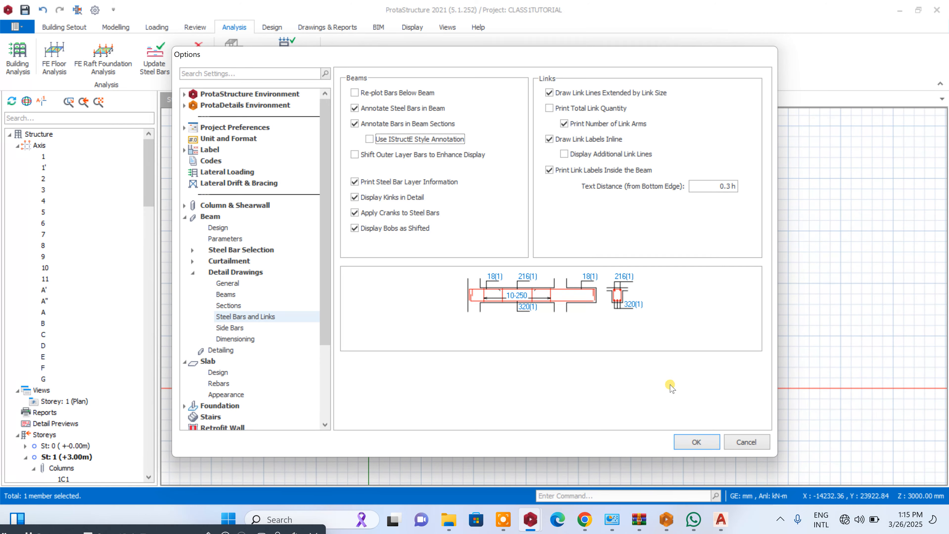
click(696, 441)
- Add a storey on top of the building, setting the total number of storeys to 2, and confirm the irreversible change
scroll(566, 257, up, 6)
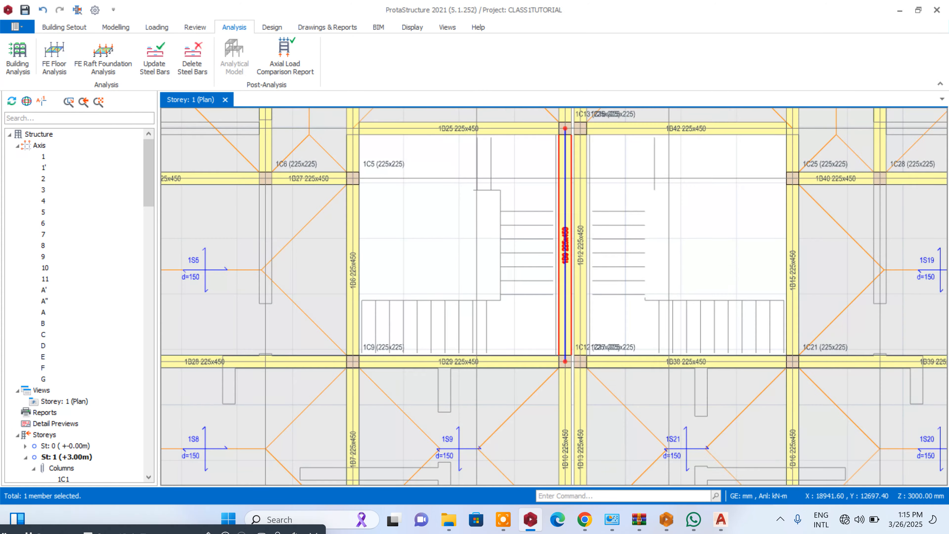
scroll(516, 248, down, 4)
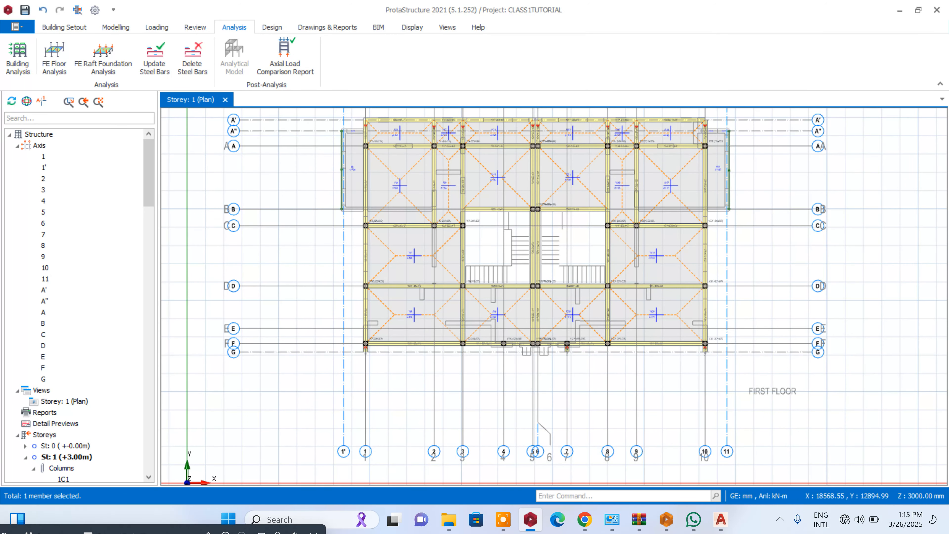
scroll(520, 253, down, 4)
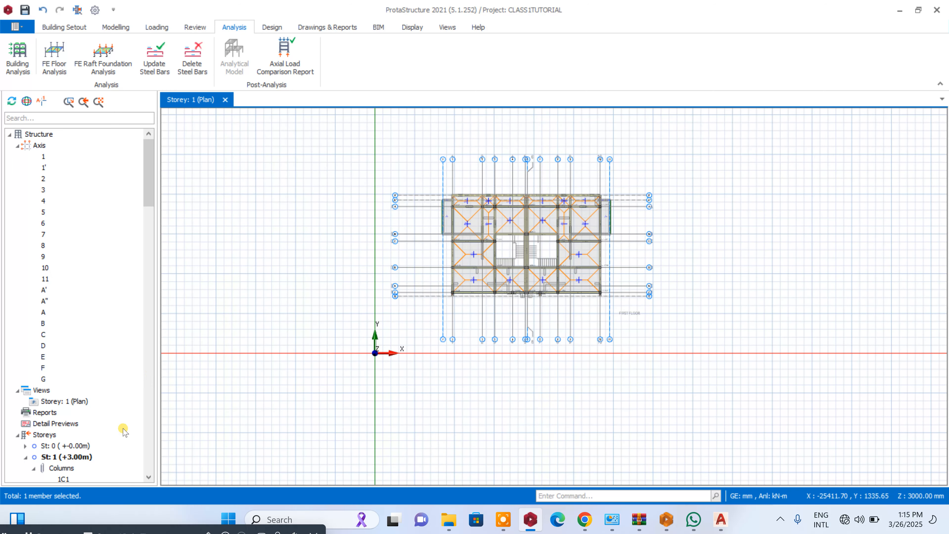
click(36, 433)
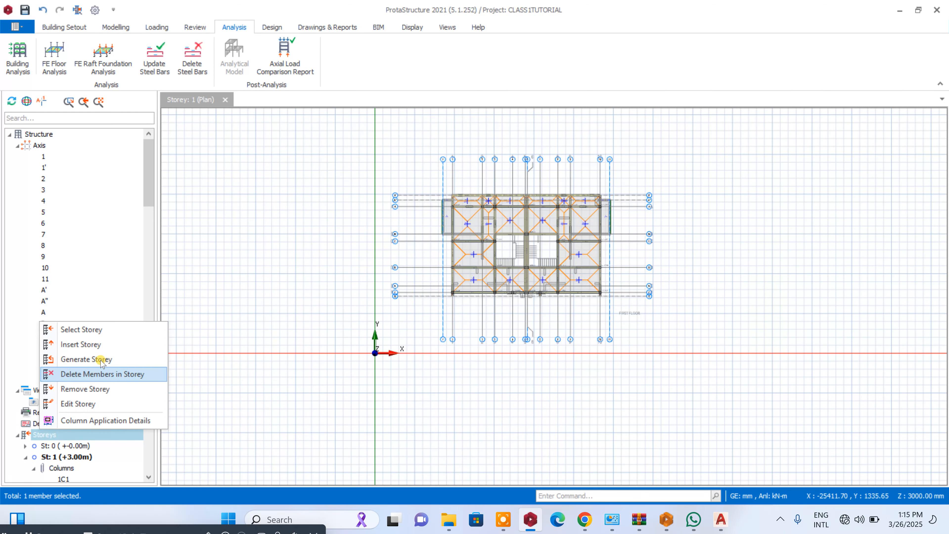
click(101, 344)
click(597, 214)
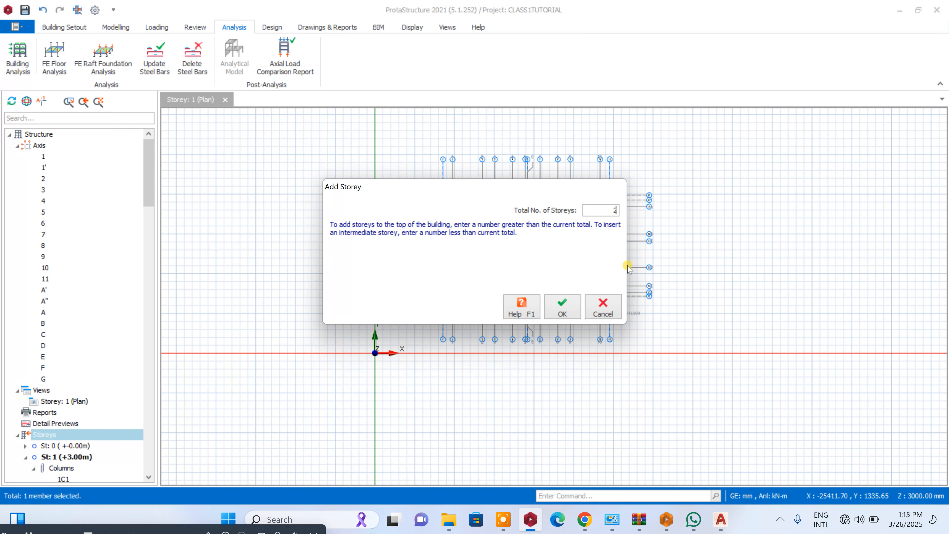
click(564, 309)
click(511, 301)
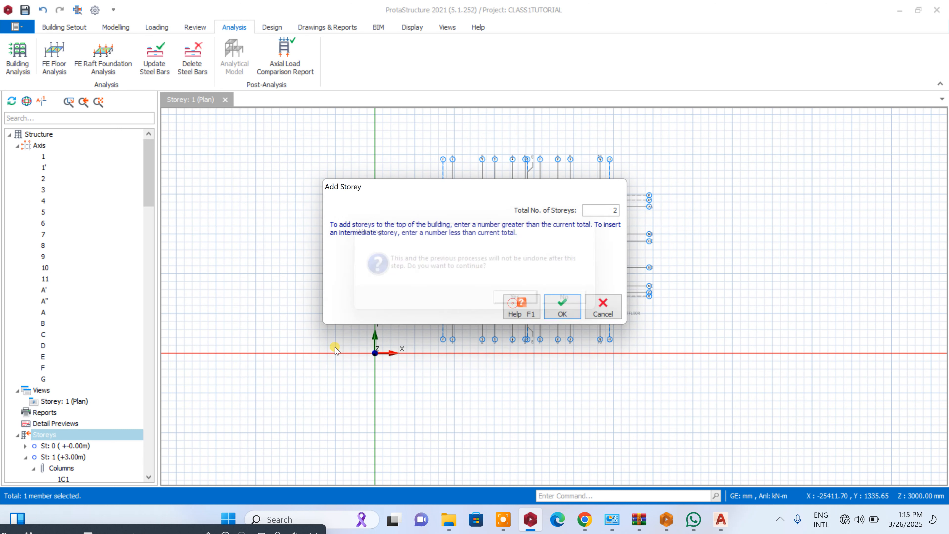
- Edit the storeys, setting the heights of storeys 1 and 2 to 3600 mm each
right_click(52, 202)
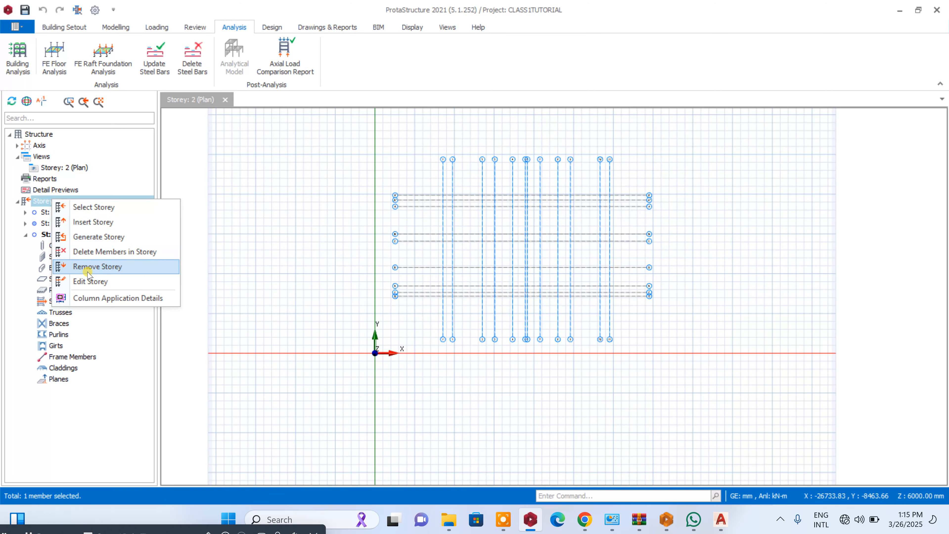
click(90, 281)
click(263, 165)
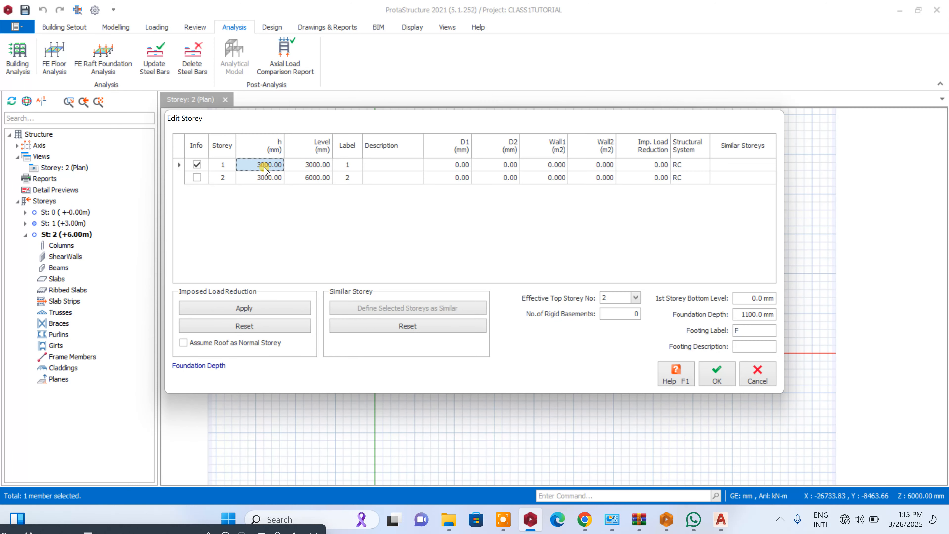
text(3)
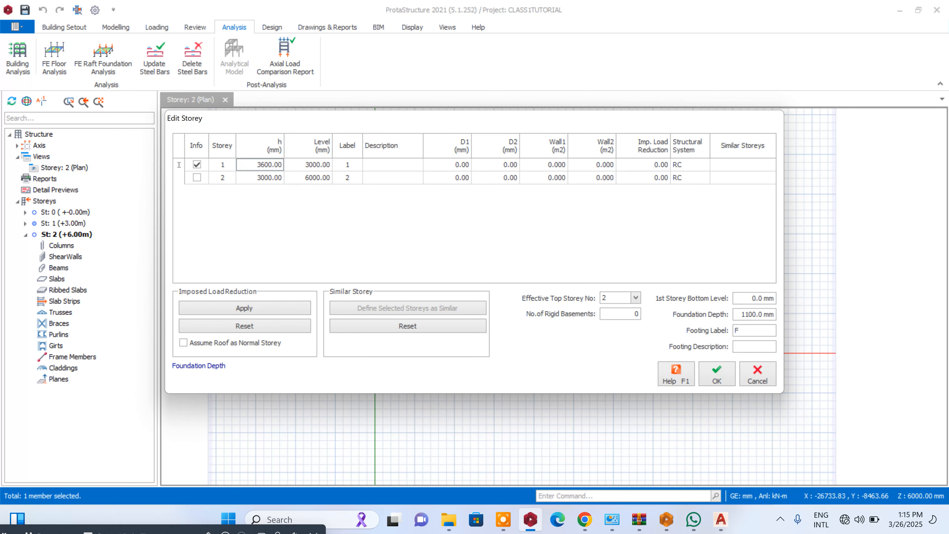
click(286, 178)
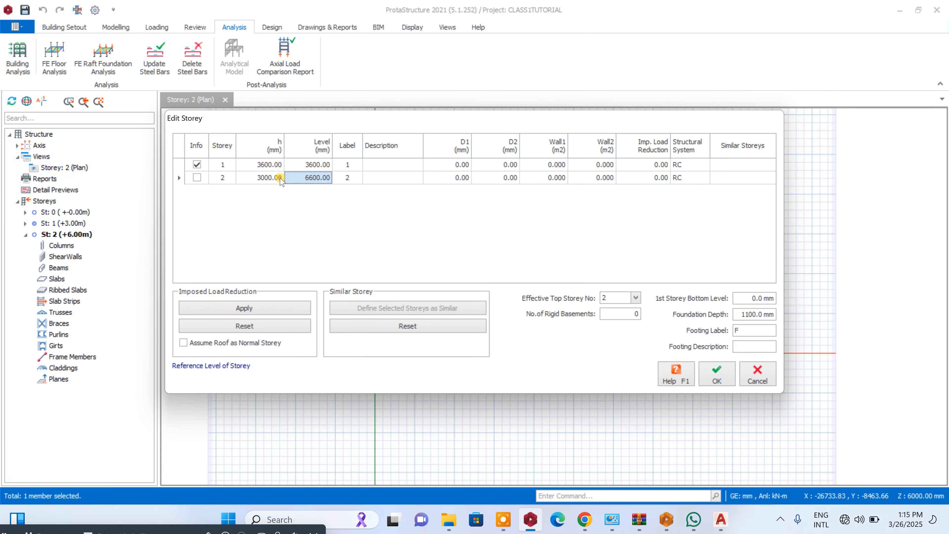
click(279, 178)
text(3)
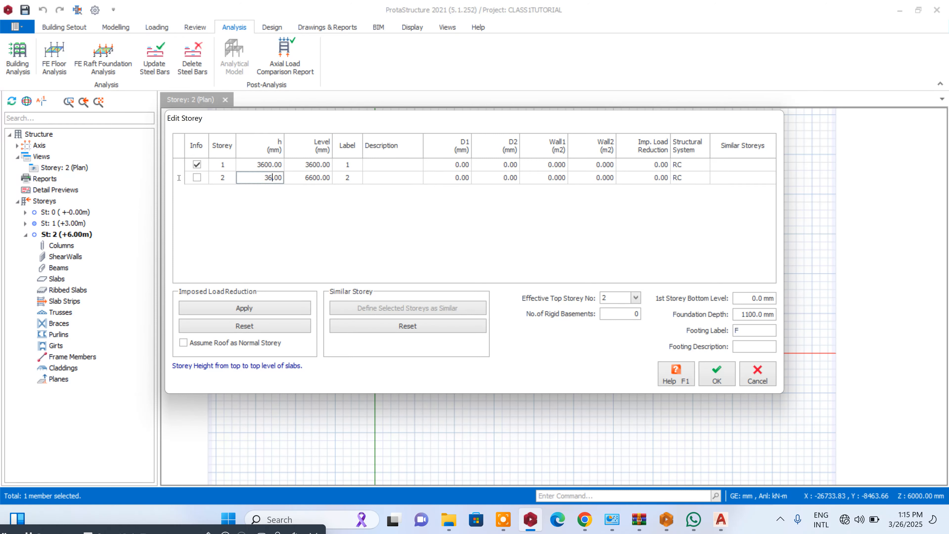
- Describe storey 1 as GROUNDLEVE and storey 2 as FIRSTFLOOR
click(379, 163)
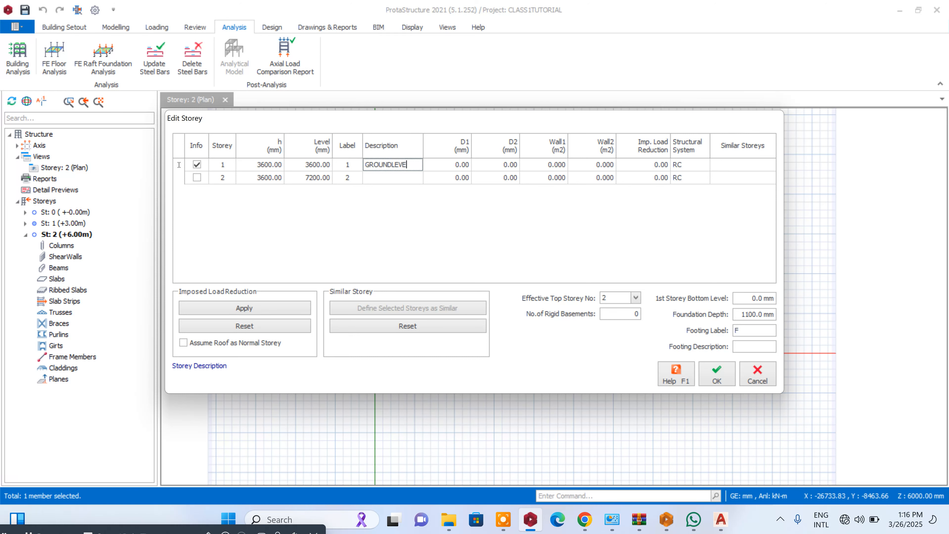
click(377, 176)
text(FIRSTFLOOR)
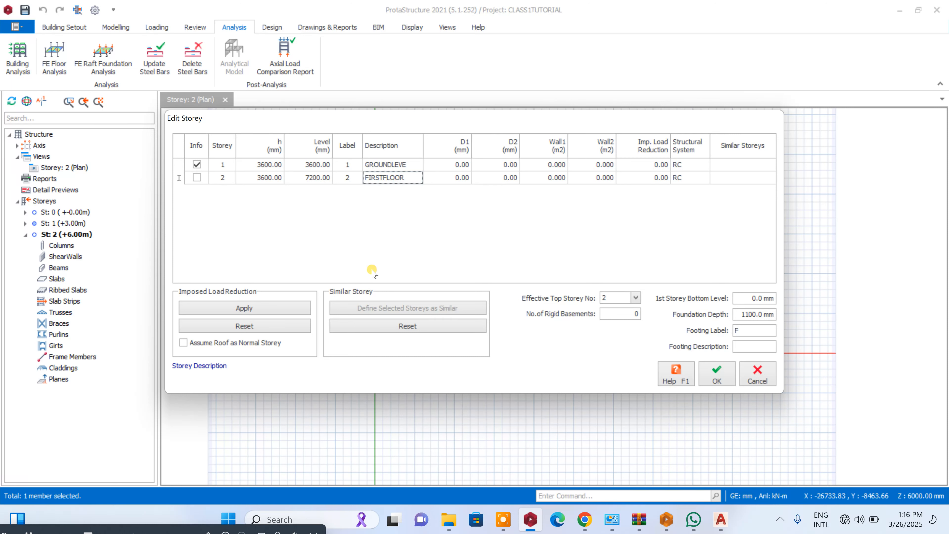
- Enable treating the roof as a normal storey, set the foundation depth to 1400 mm, and accept the storey edits
click(183, 343)
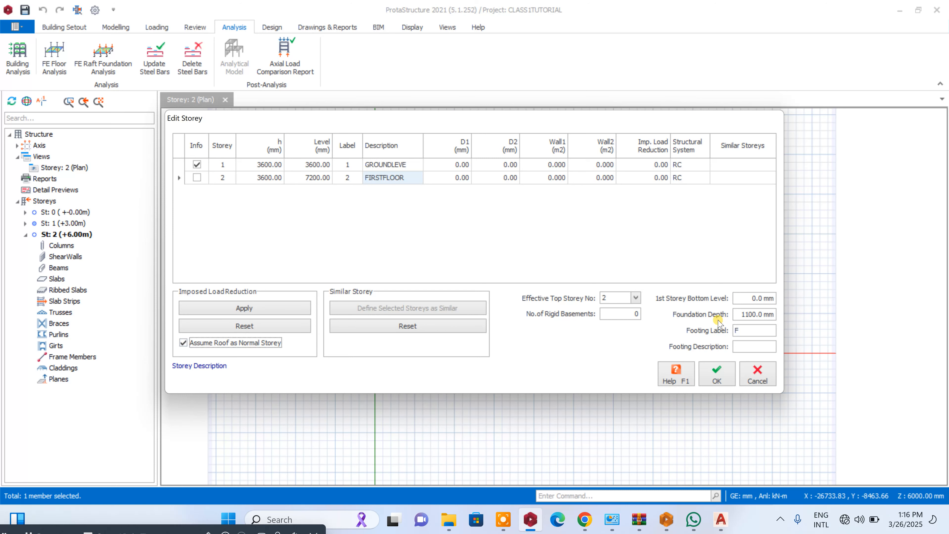
click(736, 315)
text(1)
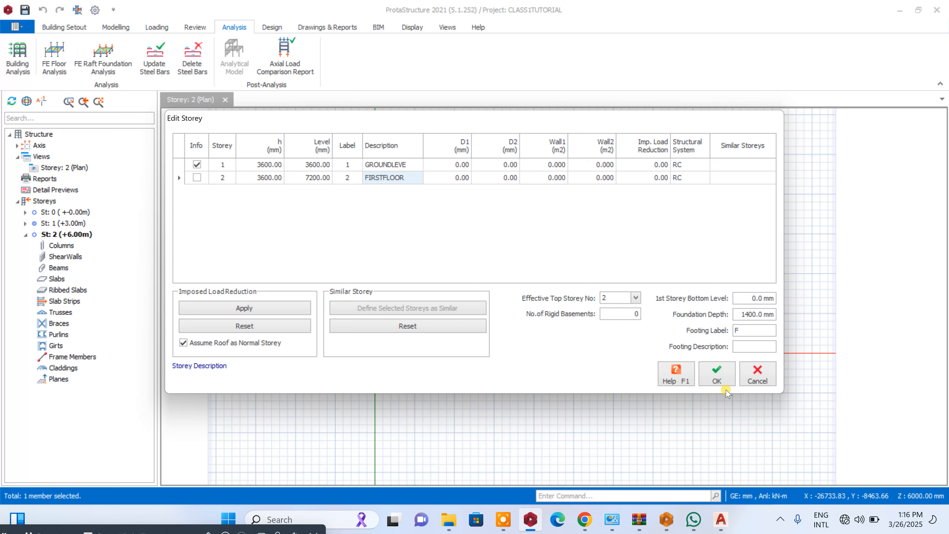
click(724, 375)
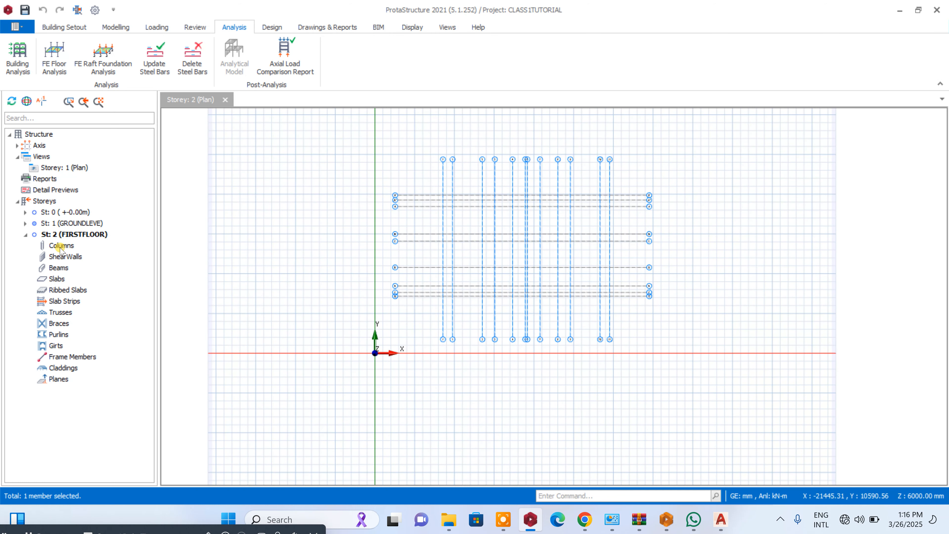
- Make the GROUNDLEVE storey current and set up storey generation from it with FIRSTFLOOR as the target
click(57, 223)
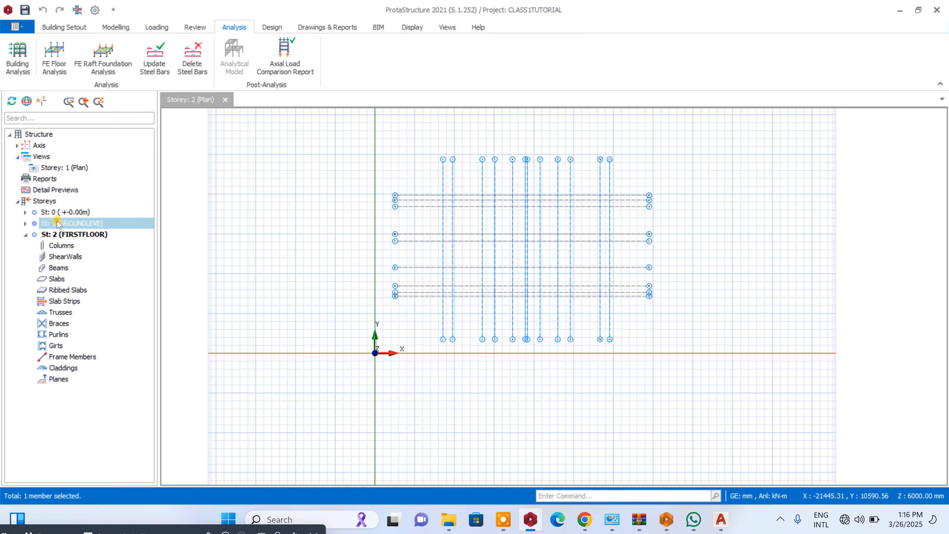
right_click(44, 202)
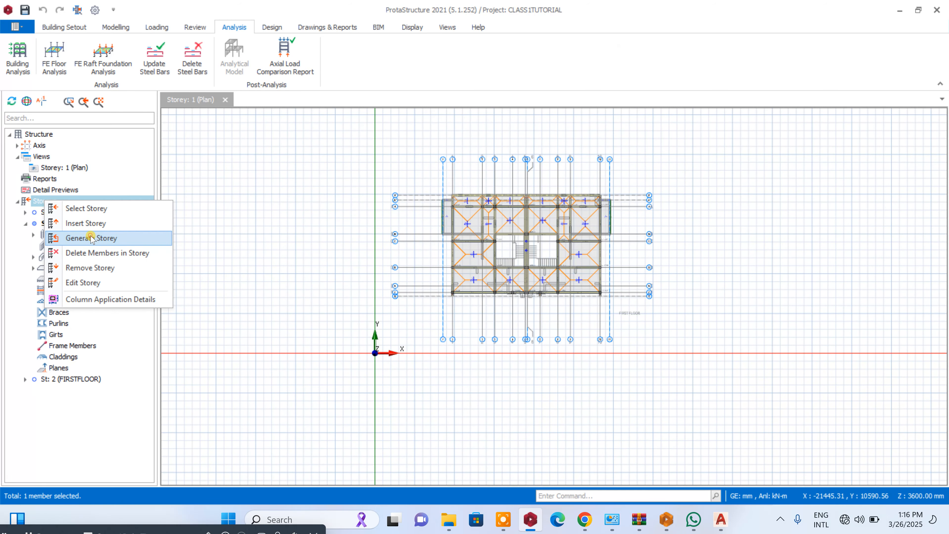
click(91, 238)
click(490, 107)
- Exclude slab loads, slabs, ribbed slabs, girts, slab openings, slab strips and model lines, and generate the FIRSTFLOOR storey
click(423, 195)
click(423, 211)
click(423, 226)
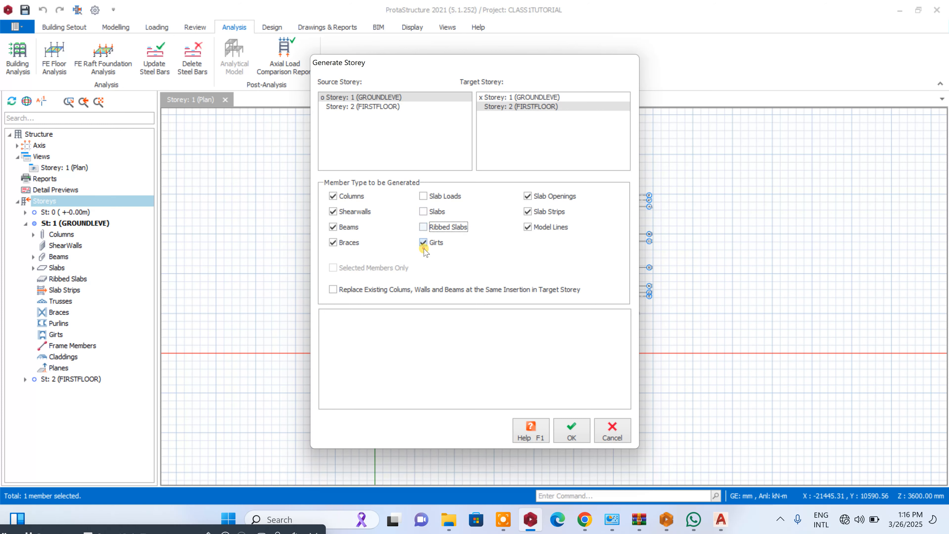
click(436, 243)
click(543, 195)
click(541, 210)
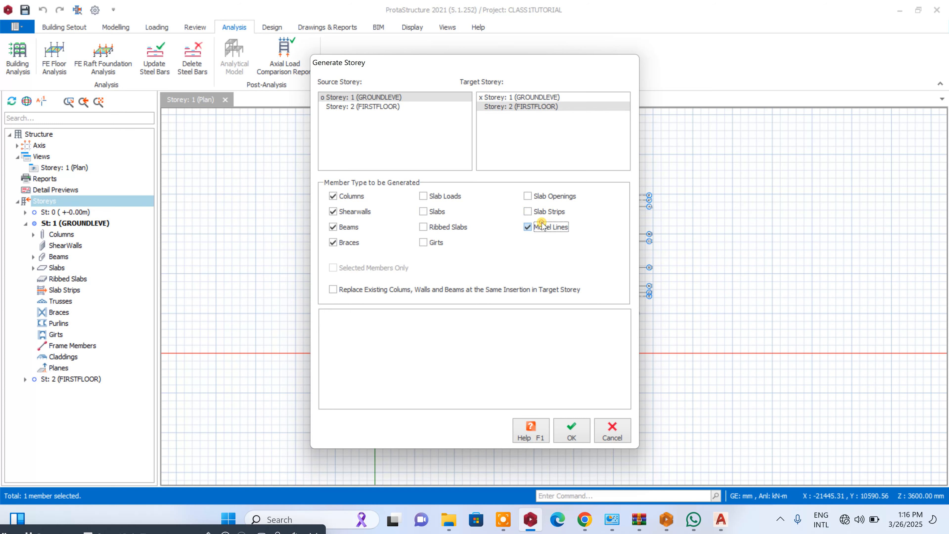
click(572, 431)
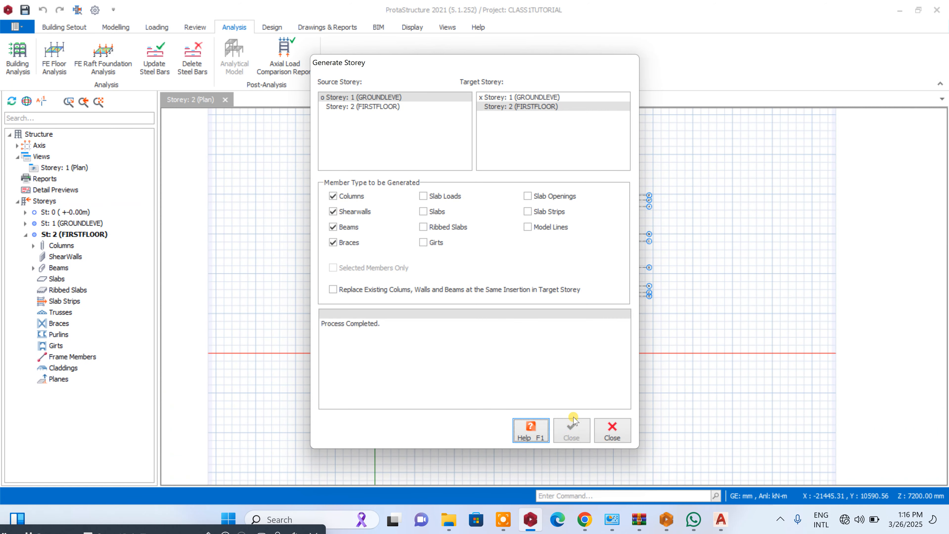
click(612, 430)
scroll(477, 209, up, 5)
scroll(436, 214, down, 4)
scroll(543, 222, up, 3)
scroll(424, 166, down, 2)
scroll(524, 271, down, 2)
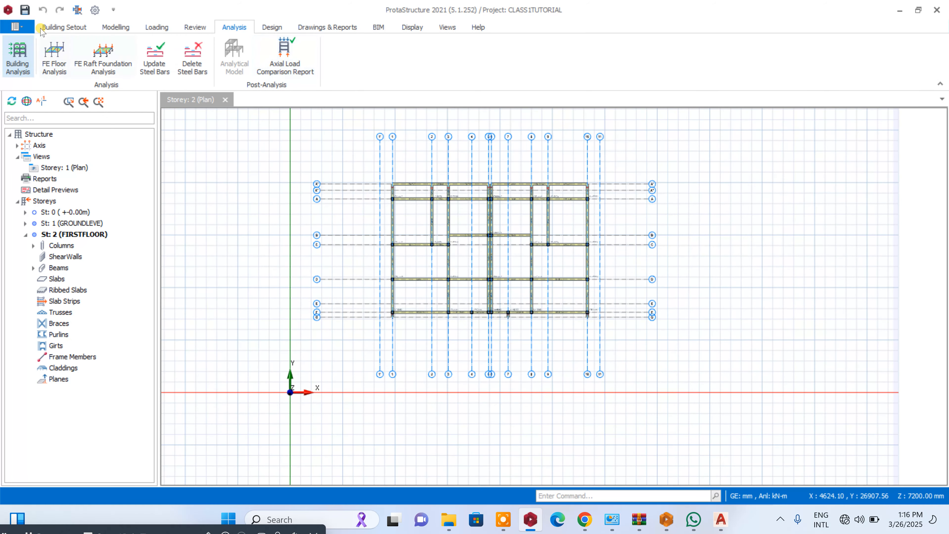
- Add CLASS1.dxf as an external reference drawing for storey 2 and make it active
click(64, 27)
click(448, 64)
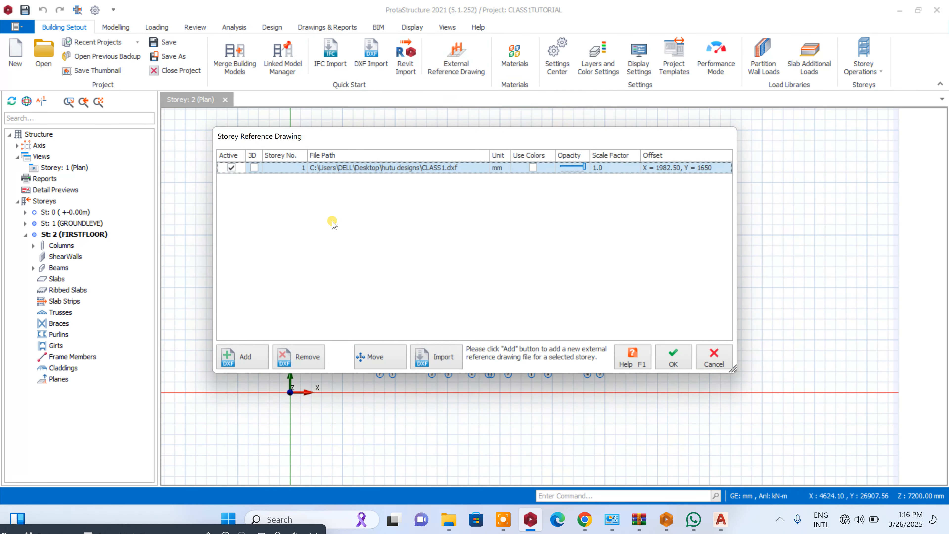
click(247, 356)
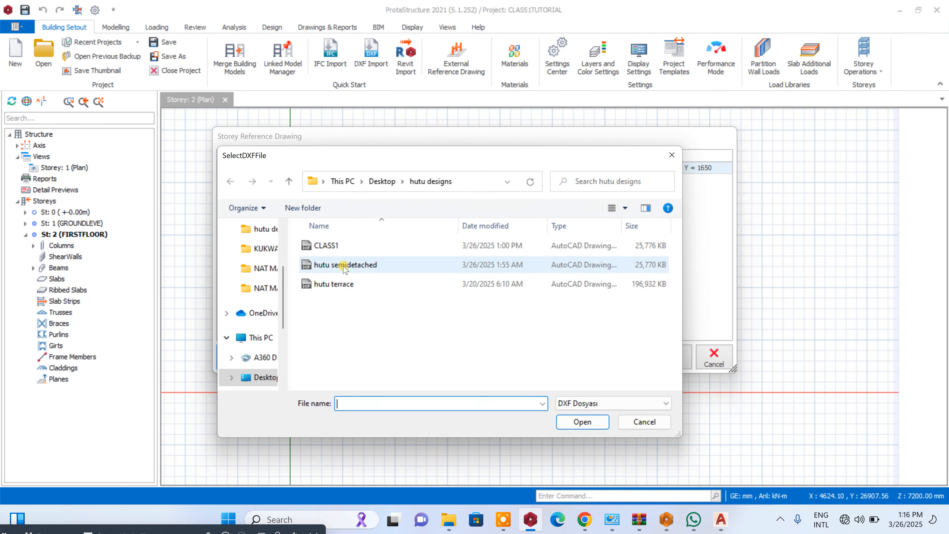
click(327, 245)
click(582, 421)
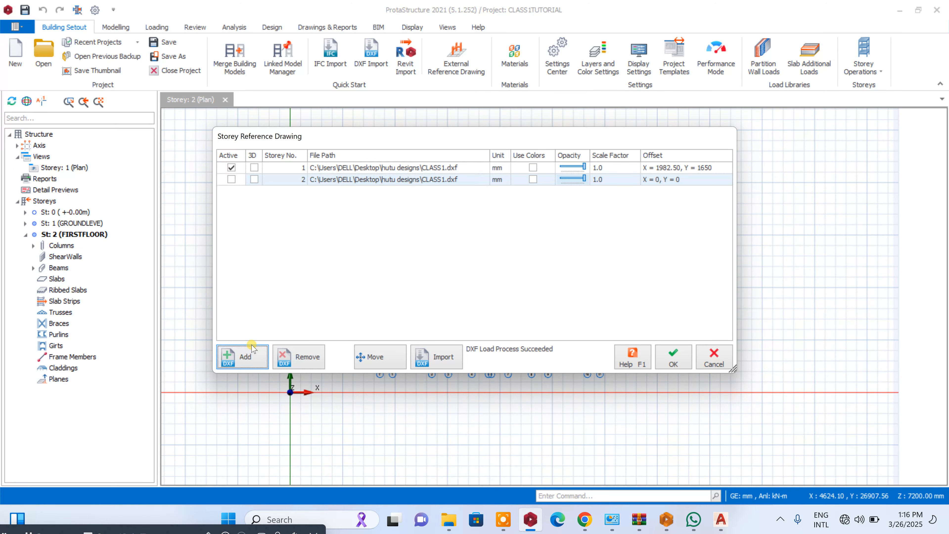
click(231, 179)
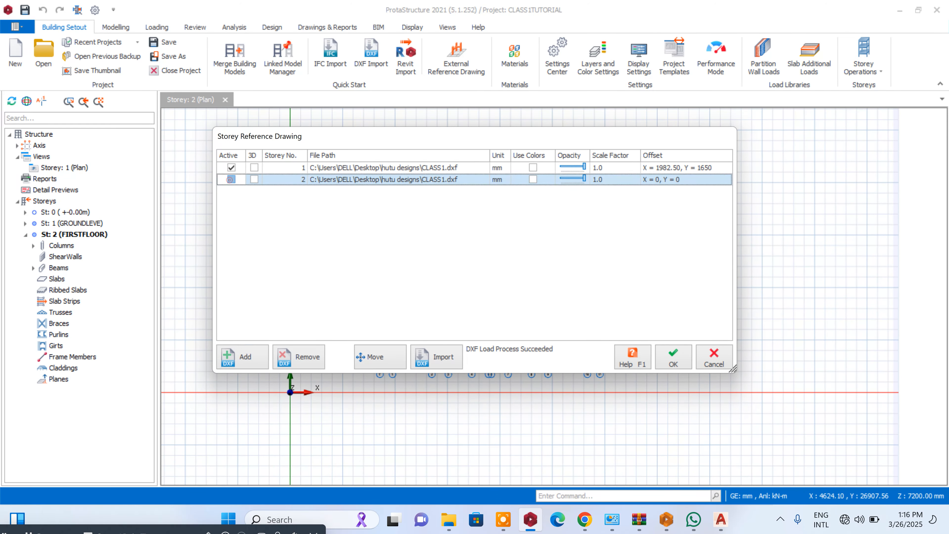
- Move the storey 2 reference drawing onto the model grid at axis B beside the central columns, offset X 1982.50, Y 1650, and accept
click(390, 353)
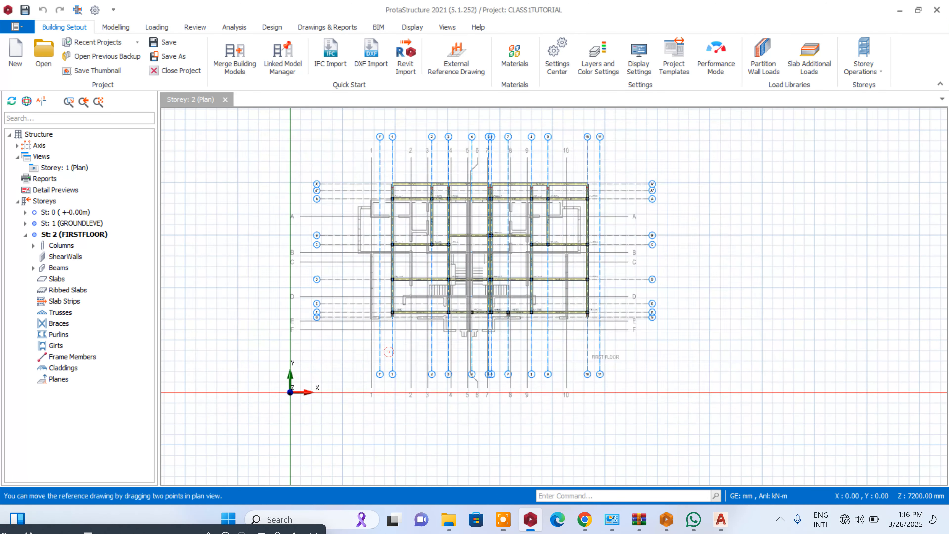
scroll(377, 214, up, 5)
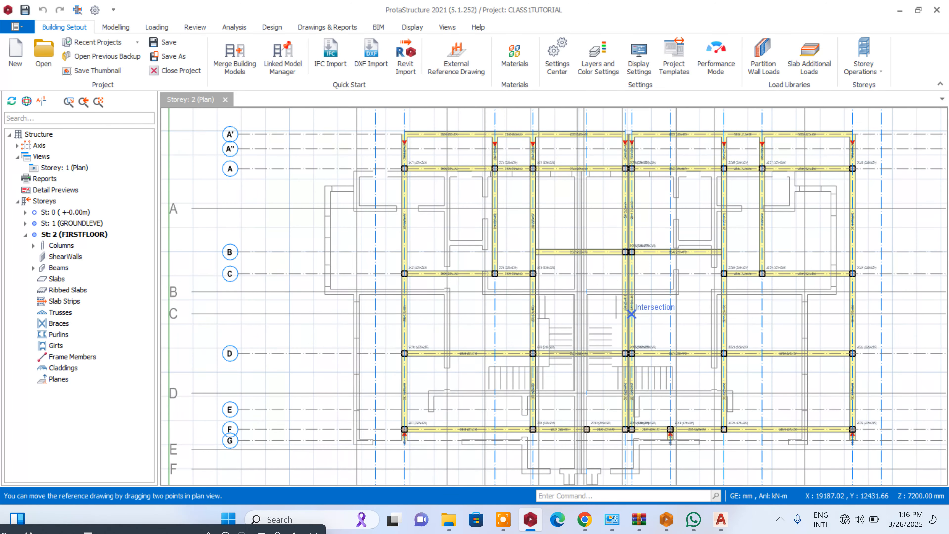
scroll(538, 274, up, 4)
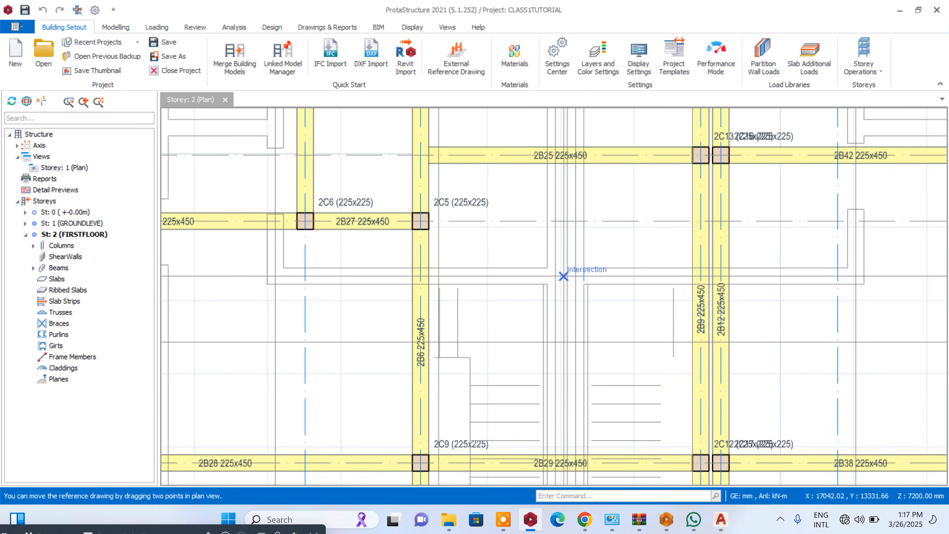
click(563, 276)
scroll(561, 275, down, 2)
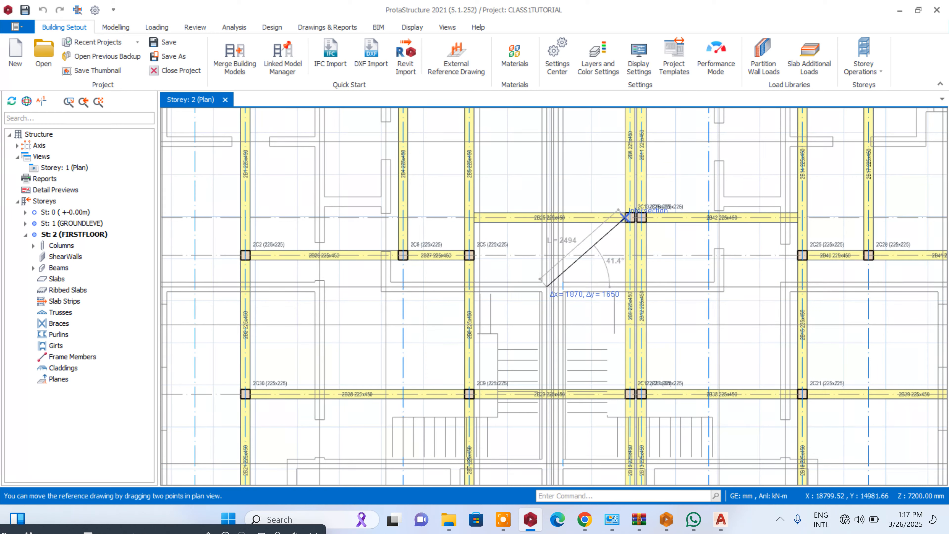
click(624, 216)
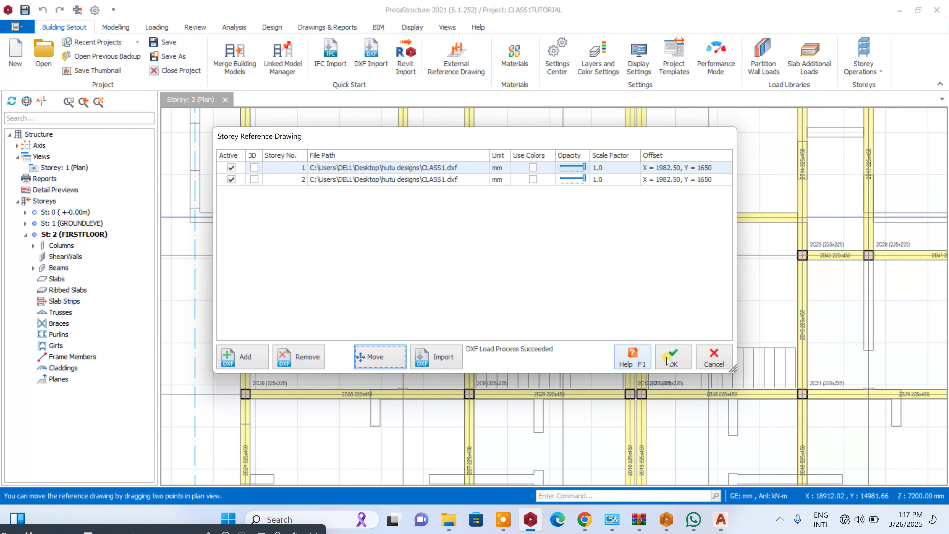
click(674, 359)
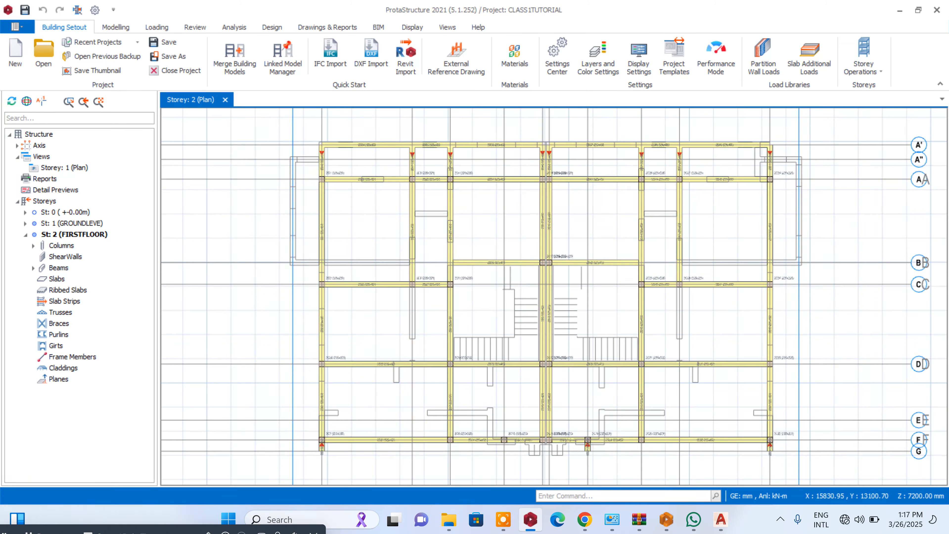
- Hide the beams on the storey 2 plan so the first-floor reference drawing shows beneath the columns
scroll(431, 222, down, 3)
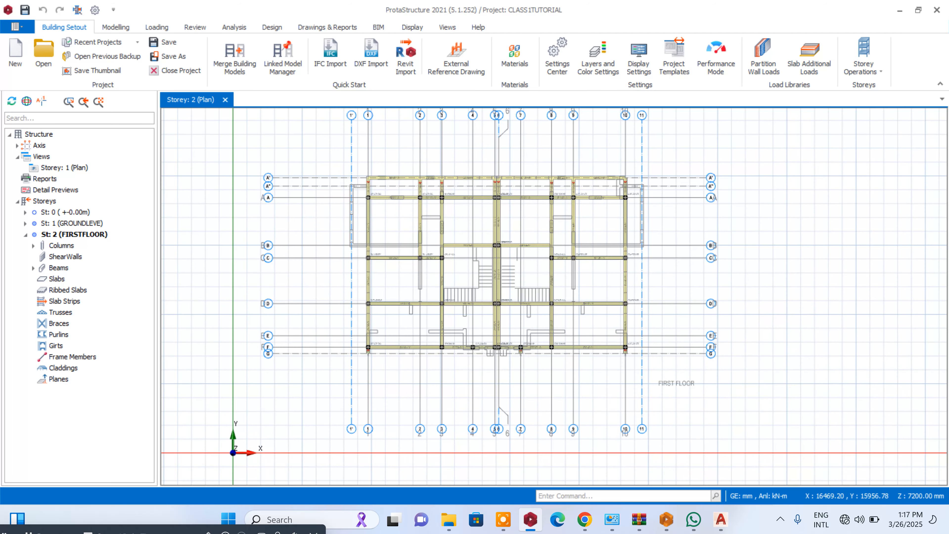
scroll(452, 237, up, 3)
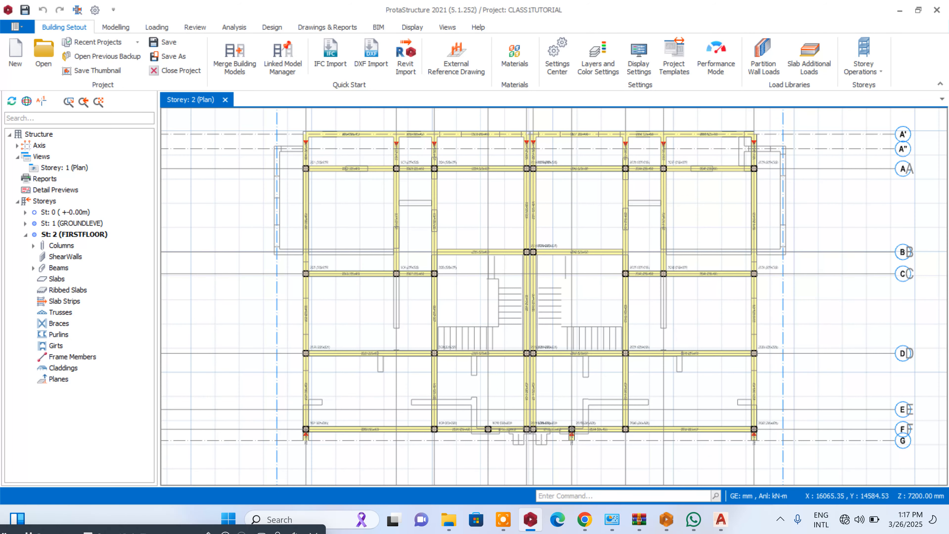
click(412, 27)
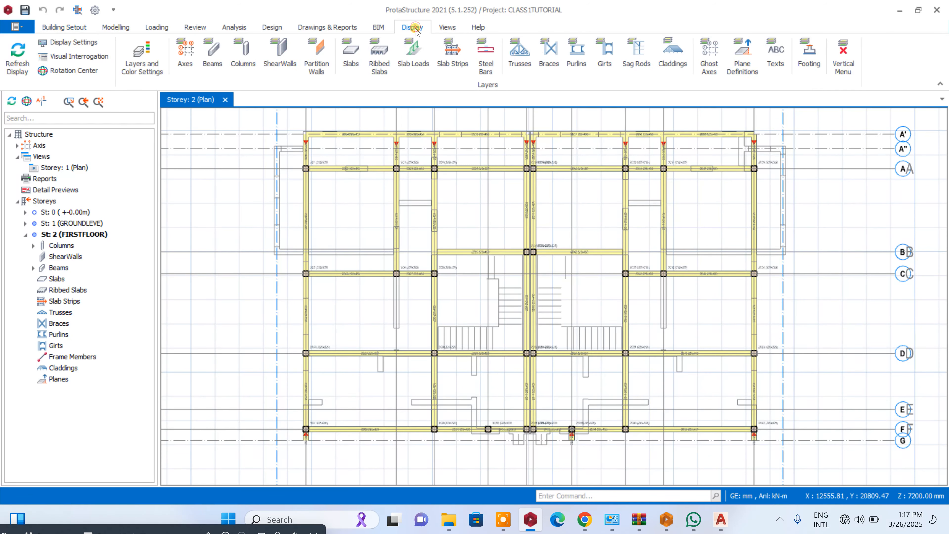
click(212, 56)
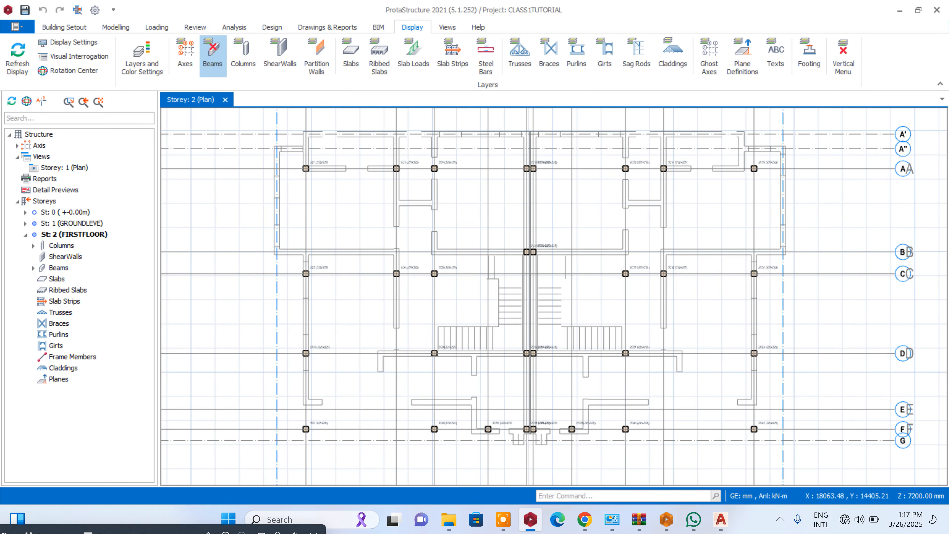
- Delete the first-floor columns on axis 3 at its intersections with axes C and A
scroll(440, 272, up, 5)
scroll(430, 271, down, 4)
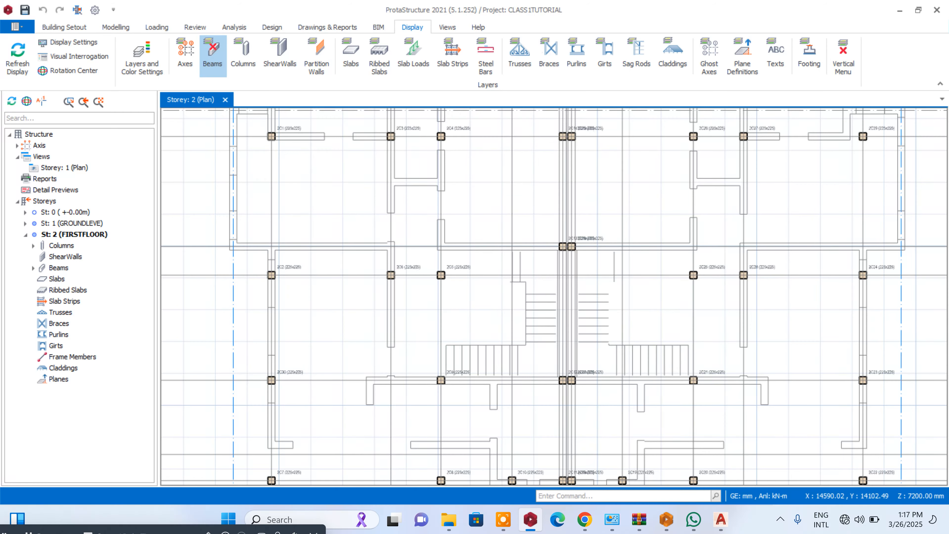
scroll(426, 272, up, 1)
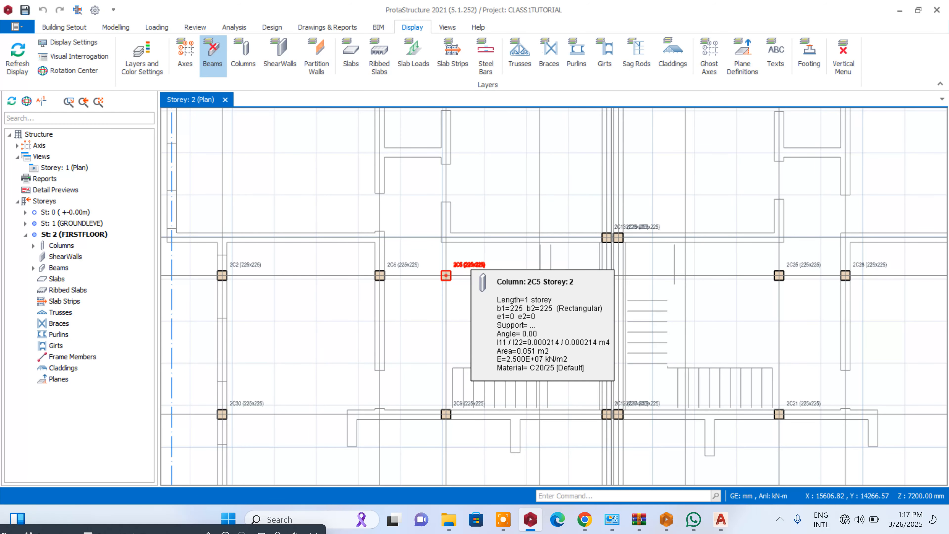
click(446, 275)
key(Delete)
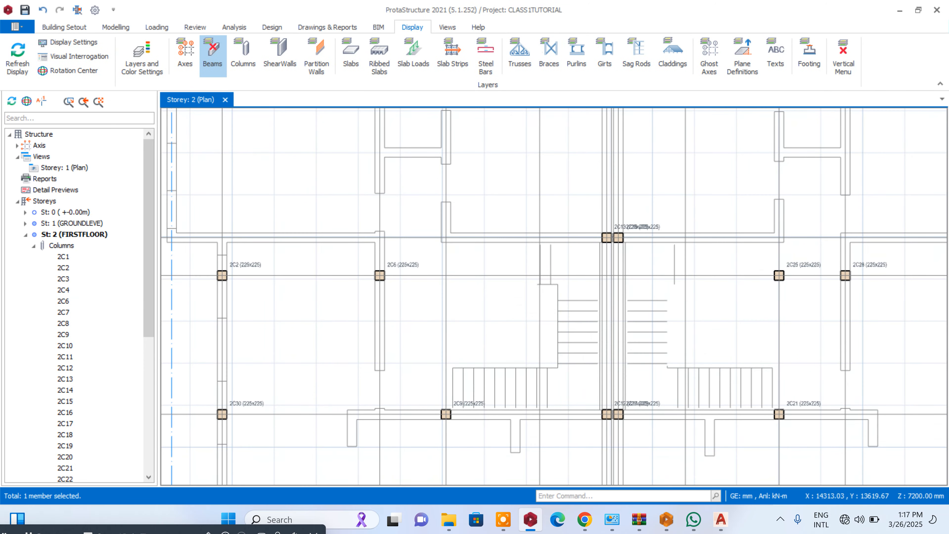
scroll(458, 280, down, 4)
scroll(482, 212, up, 3)
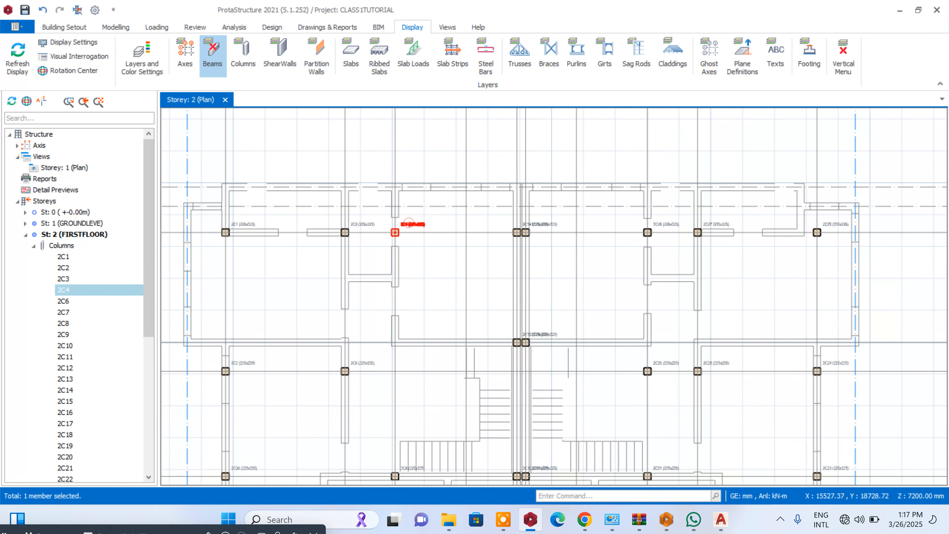
click(395, 232)
key(Delete)
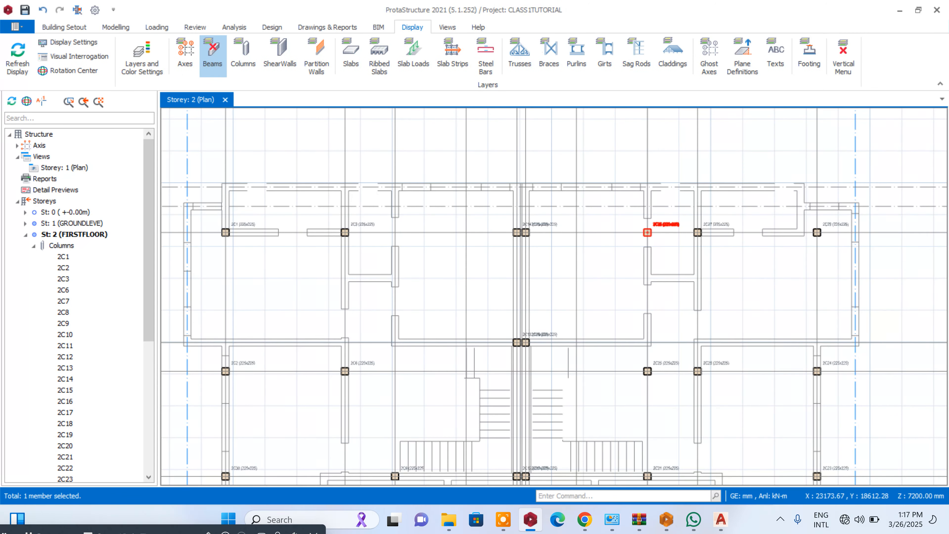
- Delete the first-floor columns on axis 8 at its intersections with axes A and C
click(648, 232)
key(Delete)
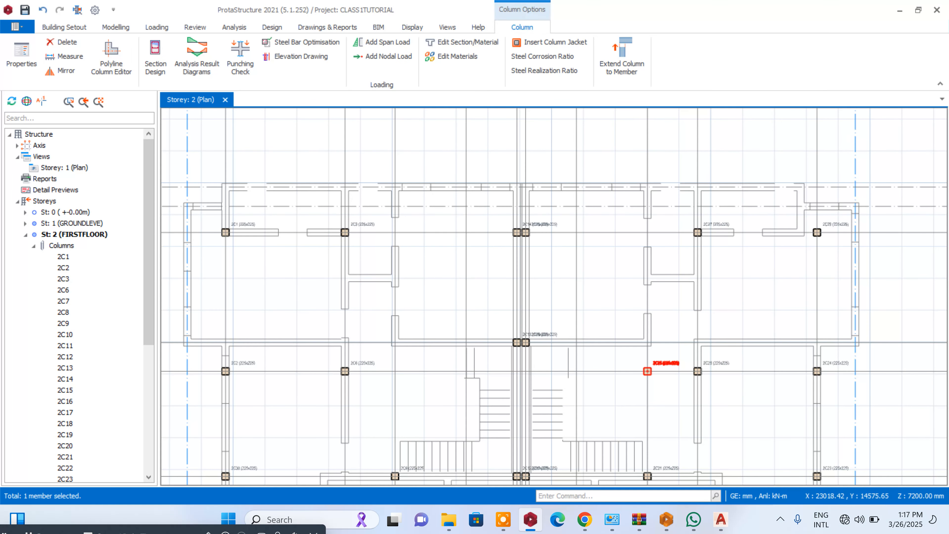
key(Delete)
- Delete the first-floor columns on axis 10 at its intersections with axes D and C
scroll(684, 296, down, 1)
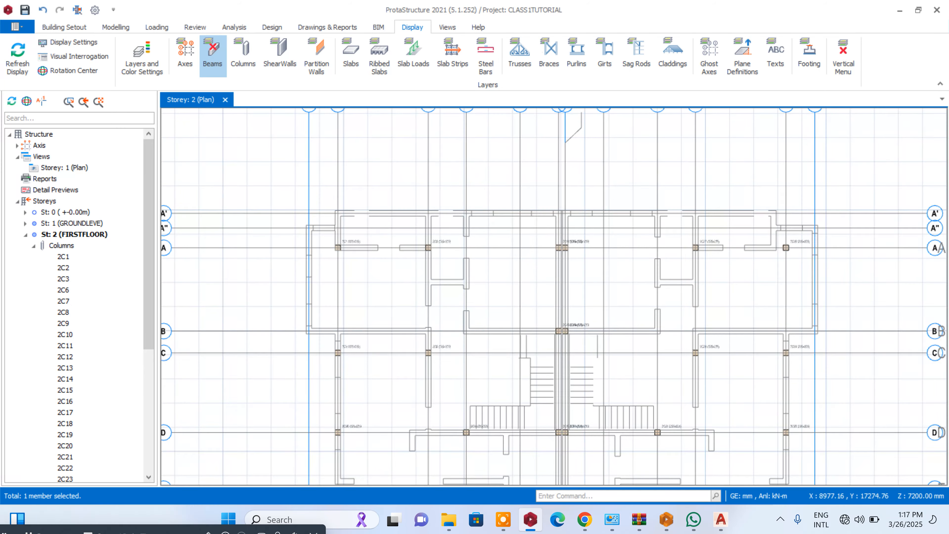
scroll(353, 255, up, 2)
scroll(323, 194, down, 1)
scroll(323, 194, down, 2)
scroll(657, 214, up, 2)
scroll(640, 173, down, 2)
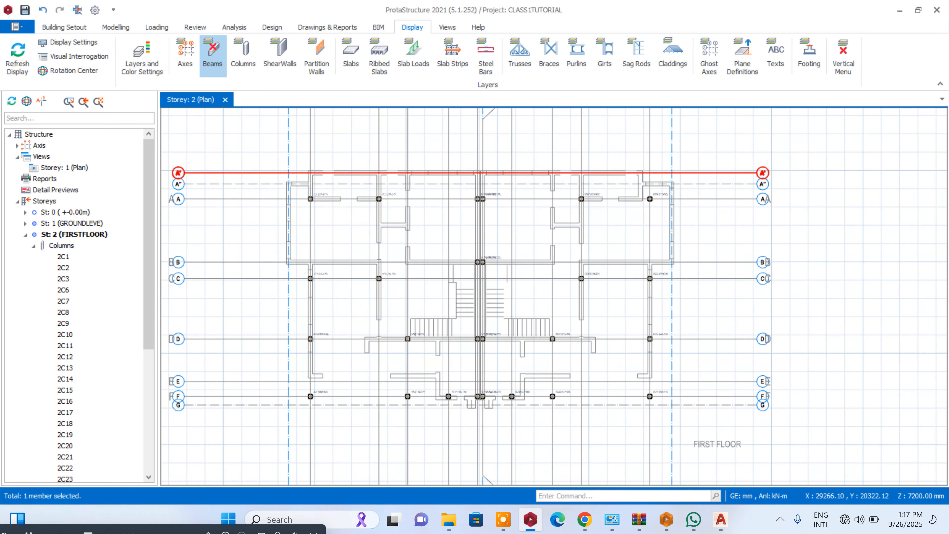
scroll(654, 340, up, 2)
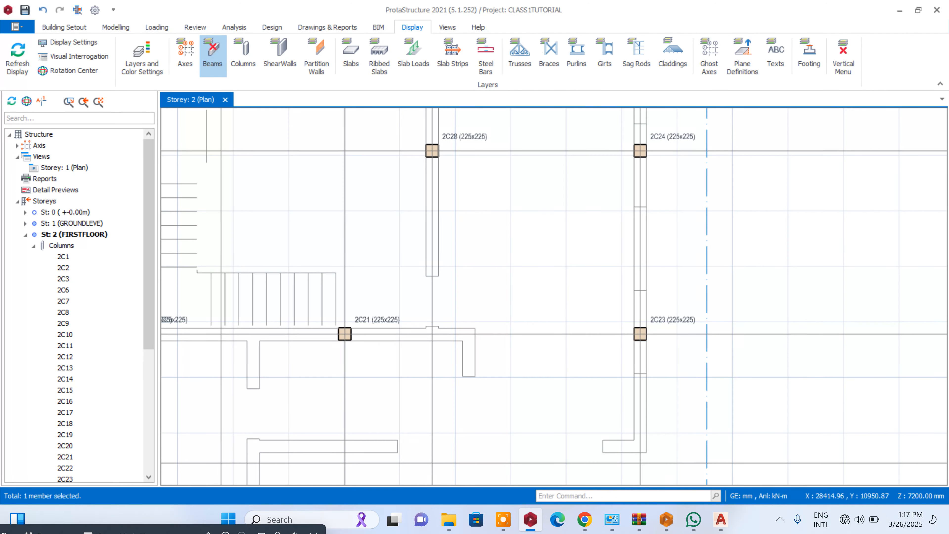
click(650, 338)
key(Delete)
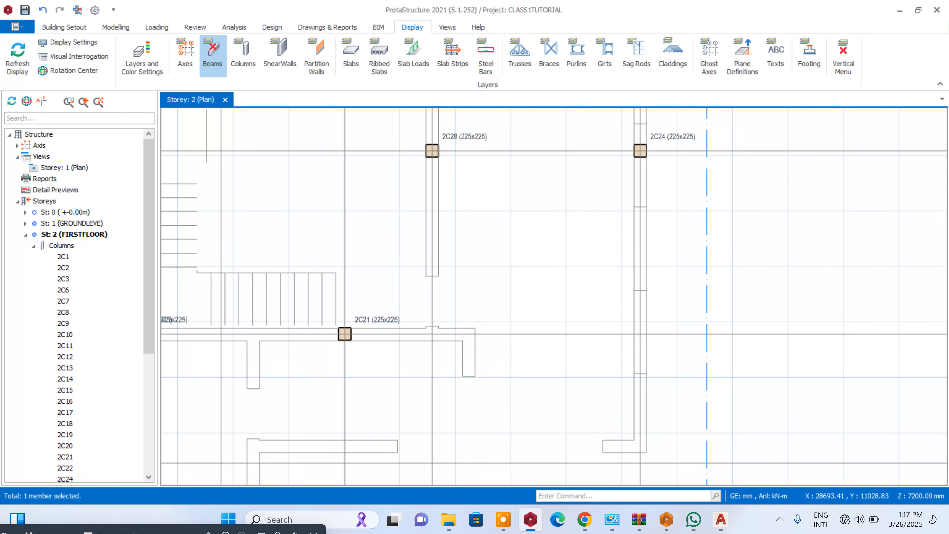
click(640, 151)
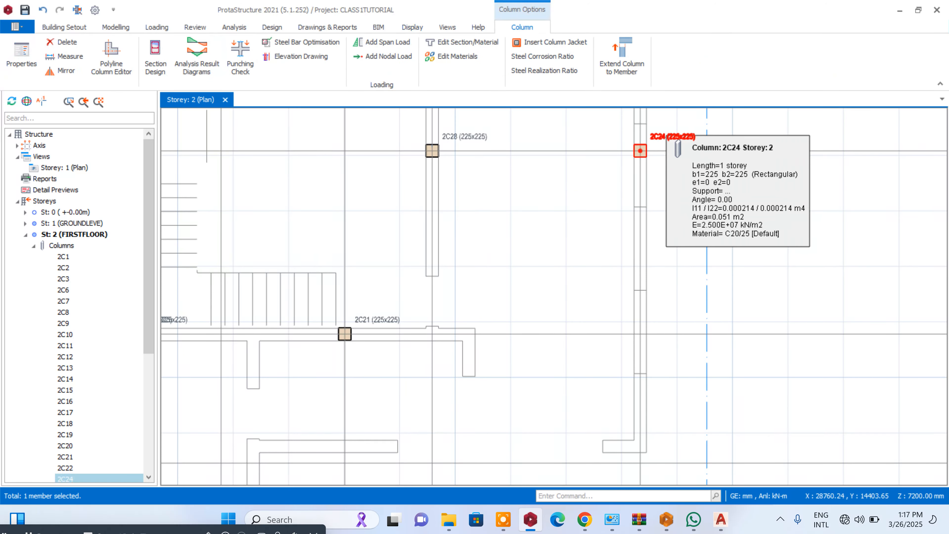
key(Delete)
- Delete the first-floor columns on axis F at its intersections with axes 8 and 10
scroll(677, 179, down, 3)
scroll(614, 233, up, 4)
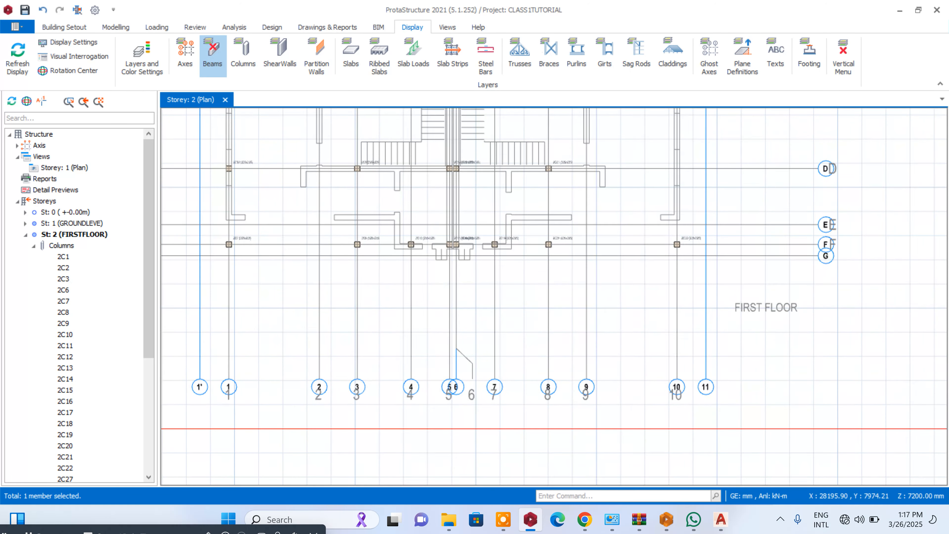
click(584, 251)
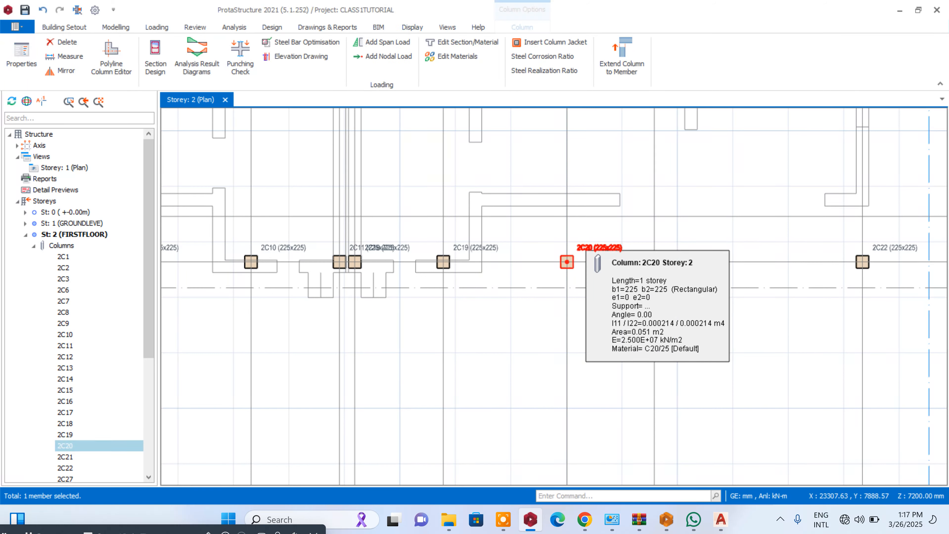
key(Delete)
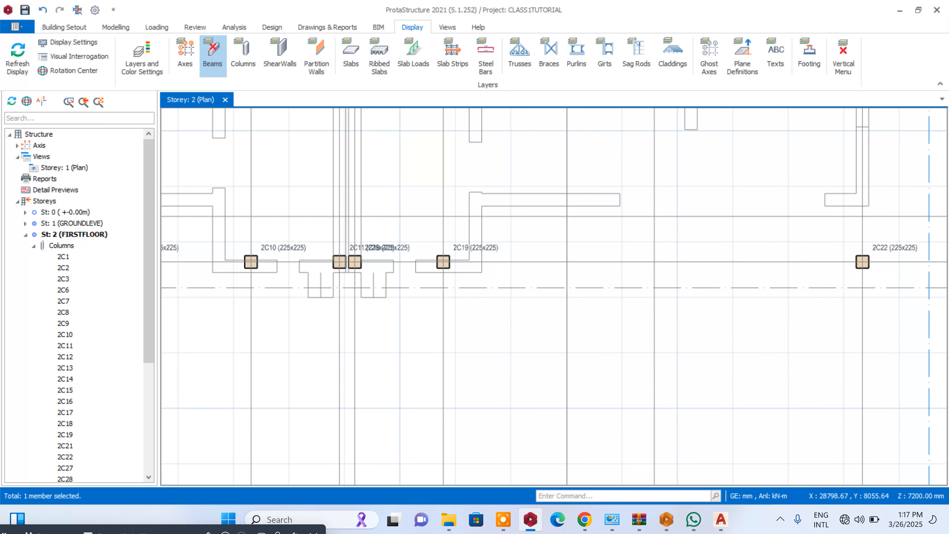
click(862, 262)
key(Delete)
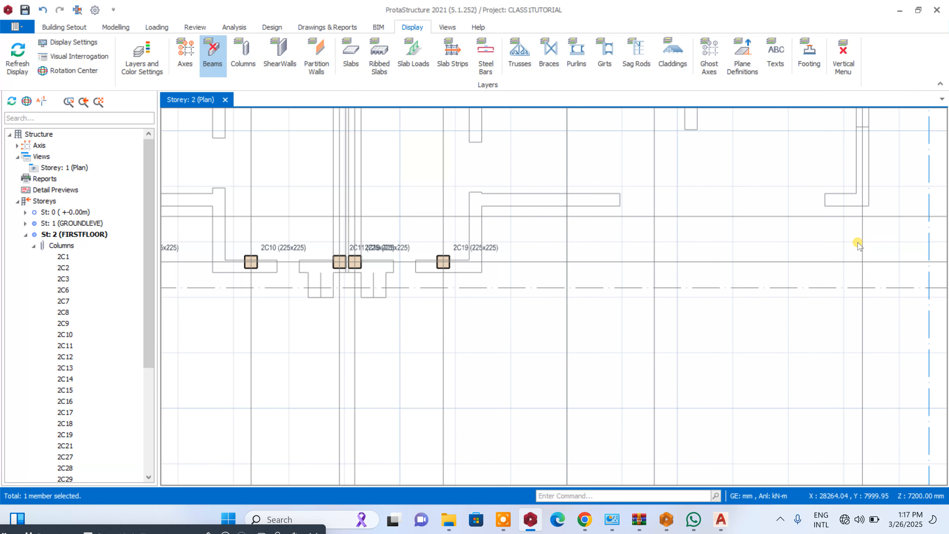
- Delete the first-floor columns on axis F at its intersections with axes 3 and 1
scroll(677, 240, down, 2)
scroll(326, 246, up, 1)
click(387, 244)
key(Delete)
scroll(318, 247, down, 2)
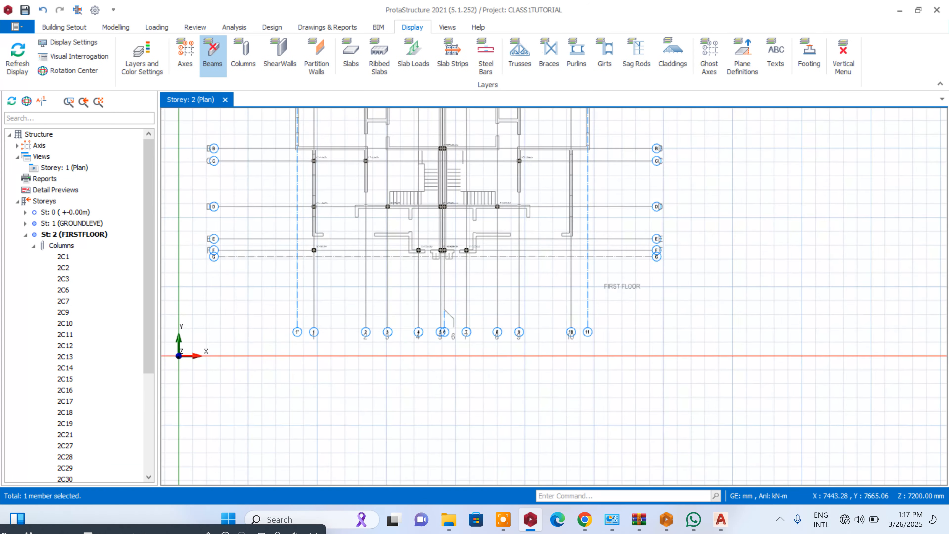
scroll(317, 246, up, 1)
click(358, 248)
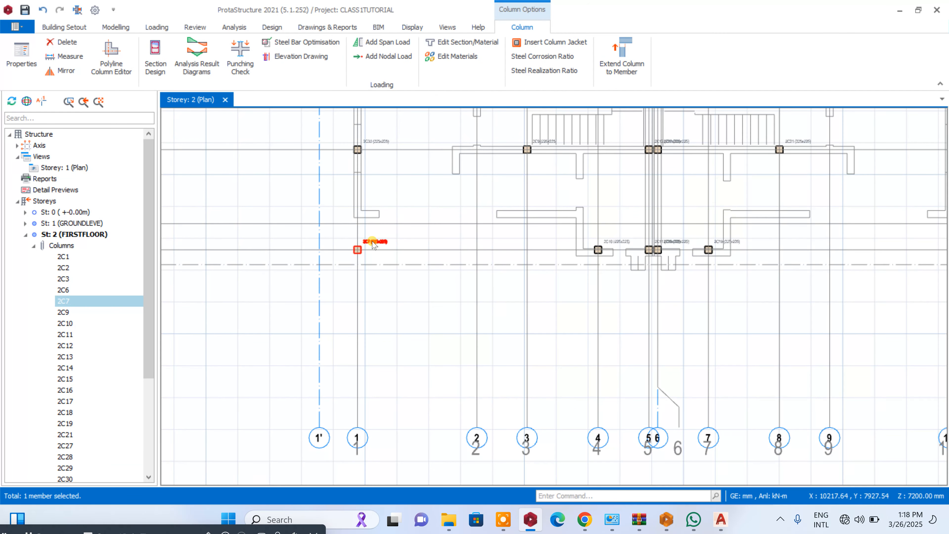
key(Delete)
- Turn the beam display back on and examine the first-floor beams against the remaining columns and reference drawing
scroll(374, 245, down, 3)
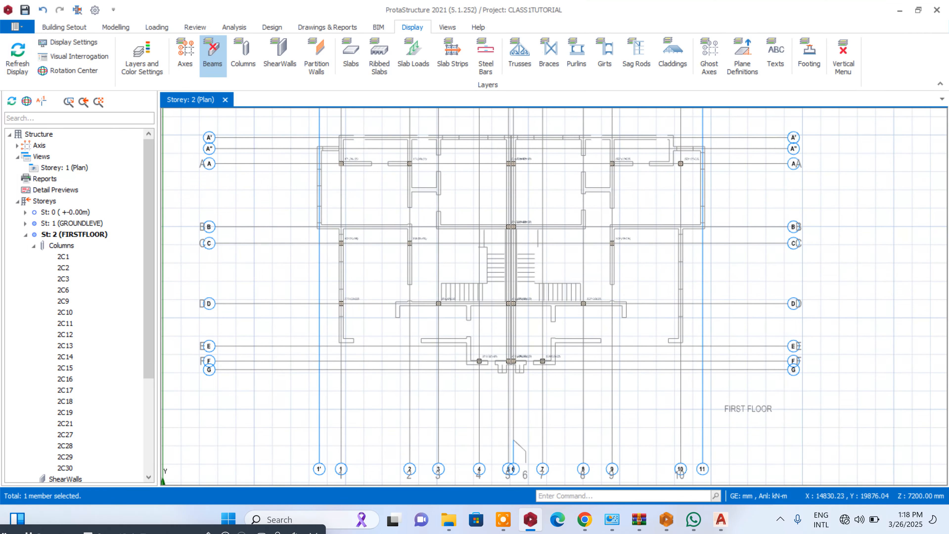
scroll(569, 204, up, 1)
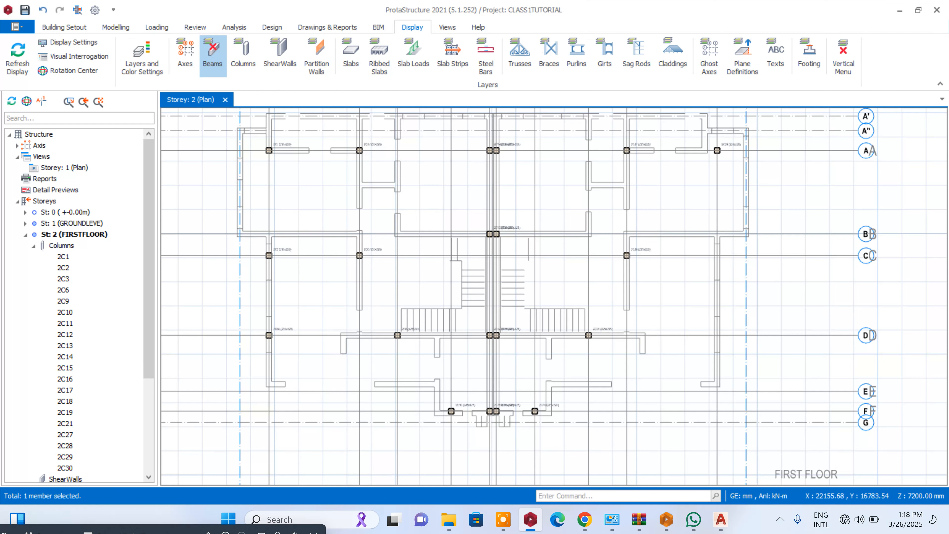
scroll(641, 204, down, 2)
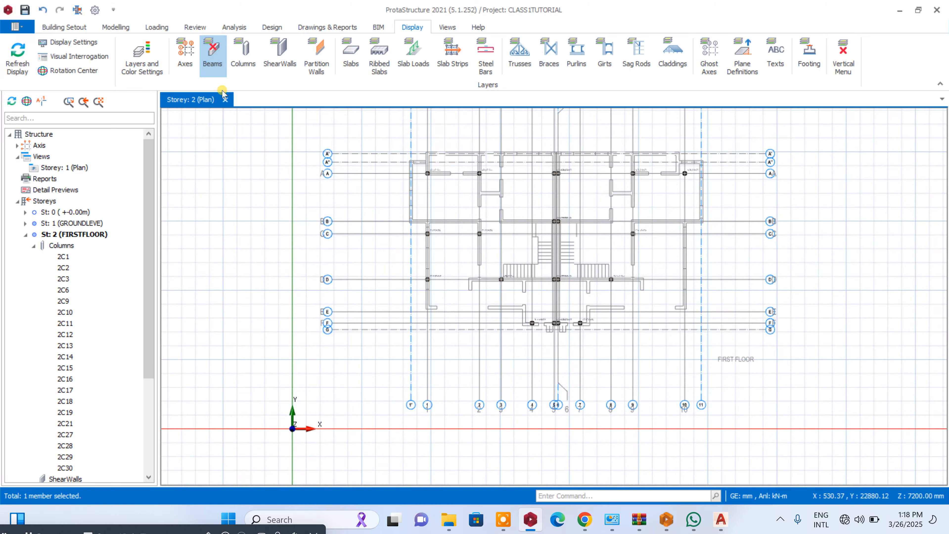
scroll(499, 223, up, 4)
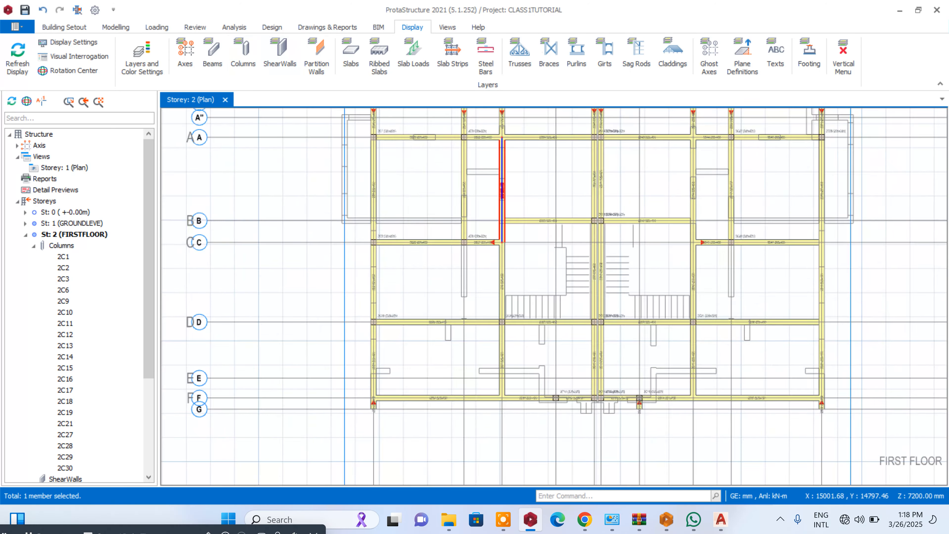
scroll(456, 225, down, 3)
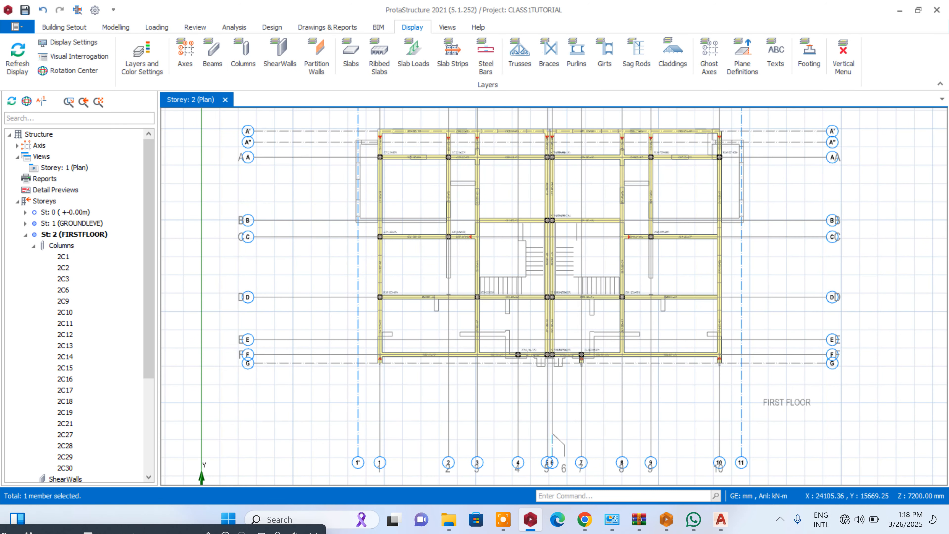
scroll(726, 297, up, 3)
scroll(726, 297, down, 3)
scroll(729, 332, up, 2)
scroll(669, 328, up, 2)
scroll(668, 328, down, 3)
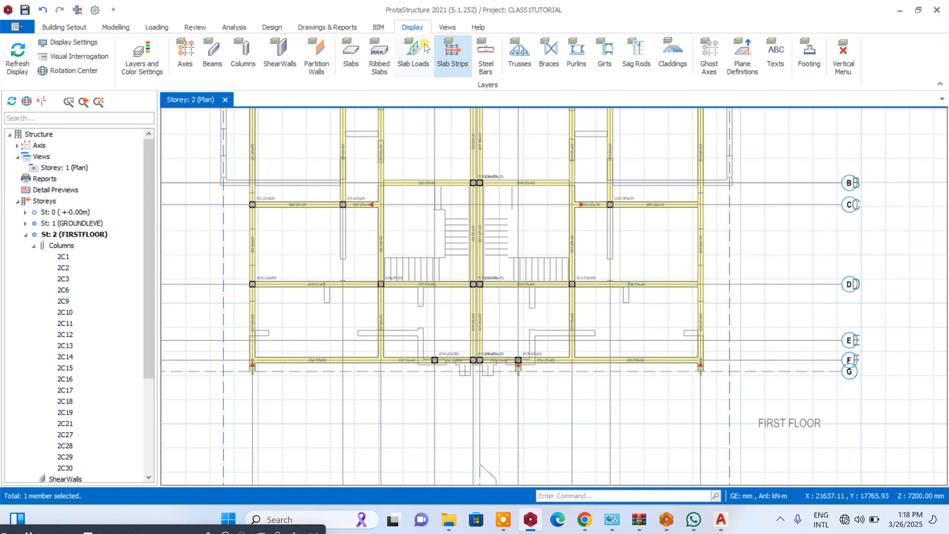
- Create a 3D physical model view of storey 2 and tile it vertically beside the plan
click(447, 27)
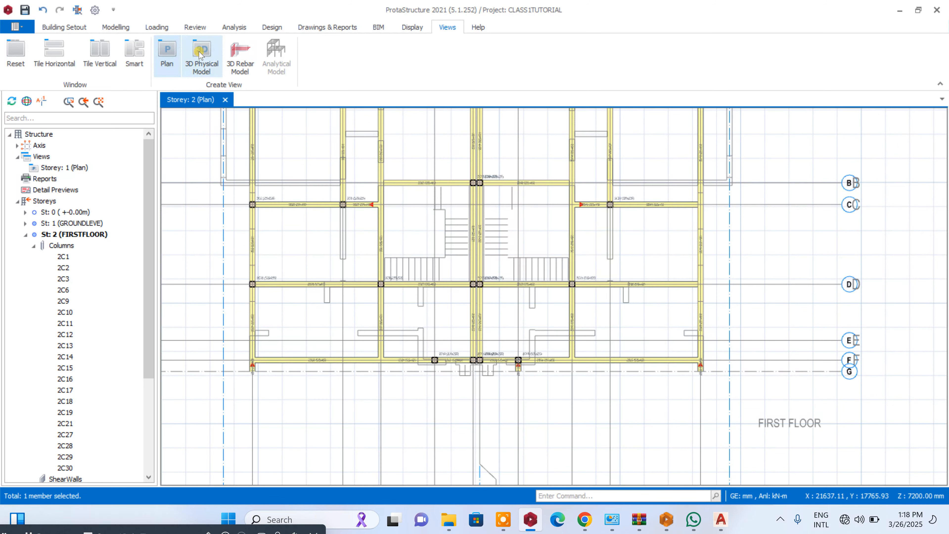
click(203, 57)
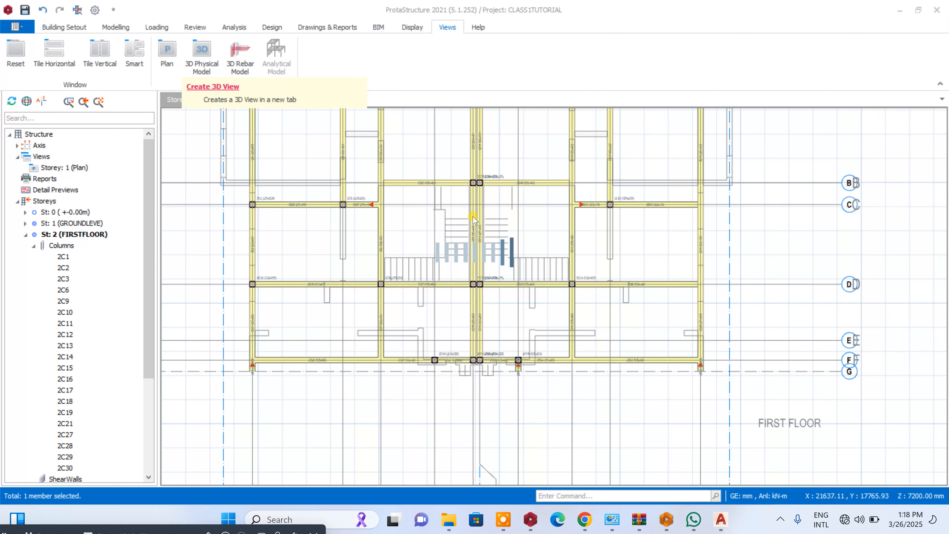
click(110, 57)
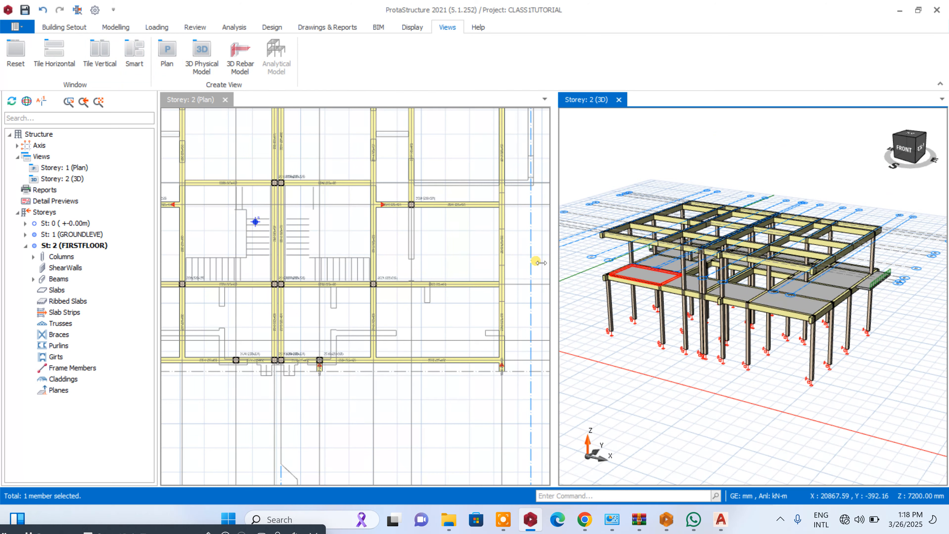
- Open the properties of the first-floor column at the intersection of axes C and 9
scroll(436, 177, up, 3)
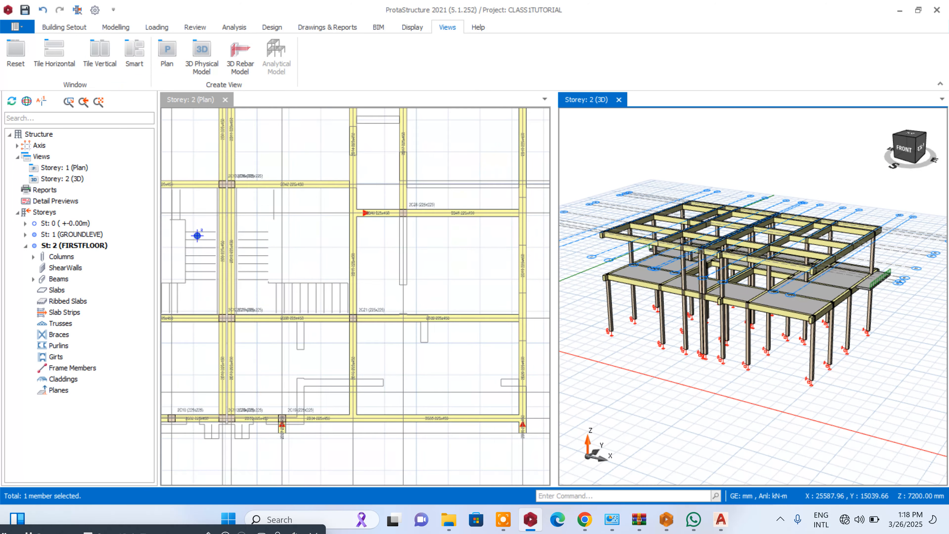
right_click(431, 203)
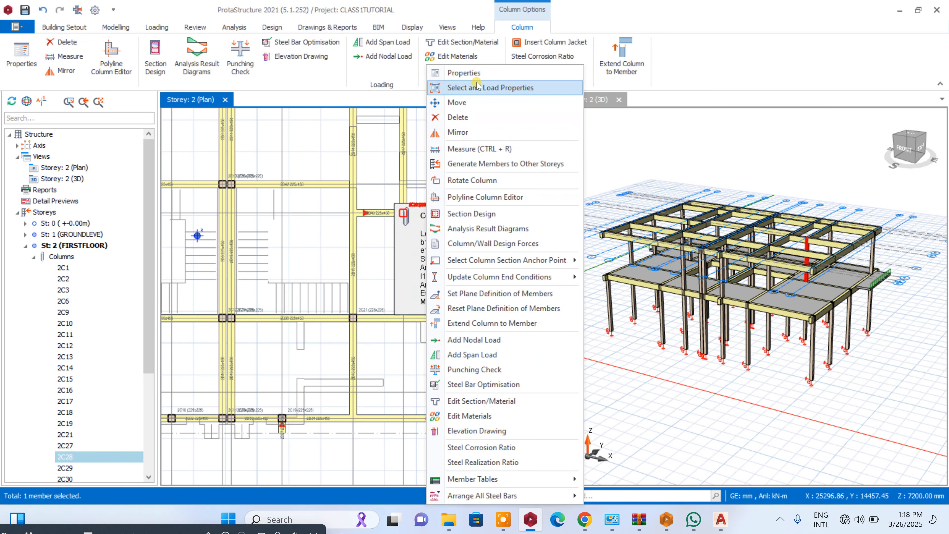
click(475, 73)
- Hide the beams again to expose the walls of the reference drawing around the selected column
click(414, 27)
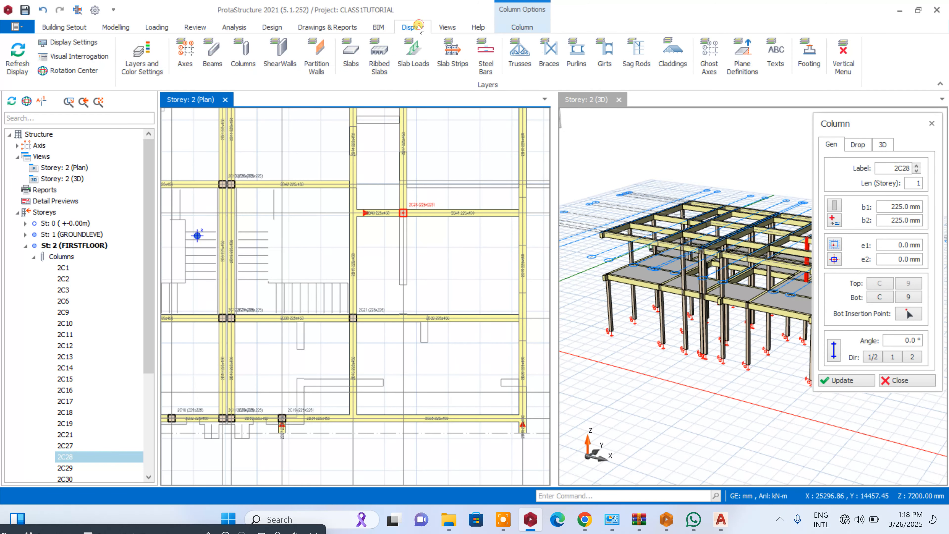
click(213, 56)
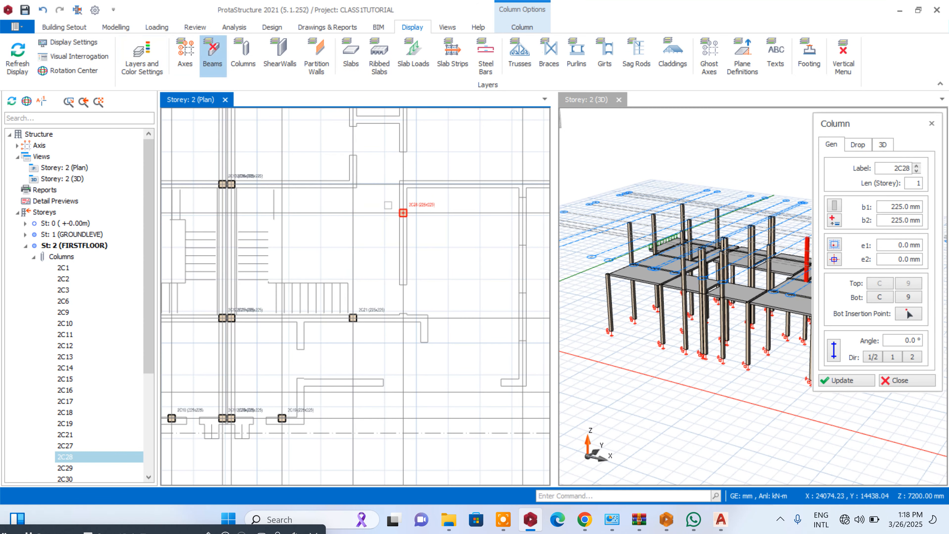
scroll(527, 330, up, 2)
scroll(402, 312, down, 2)
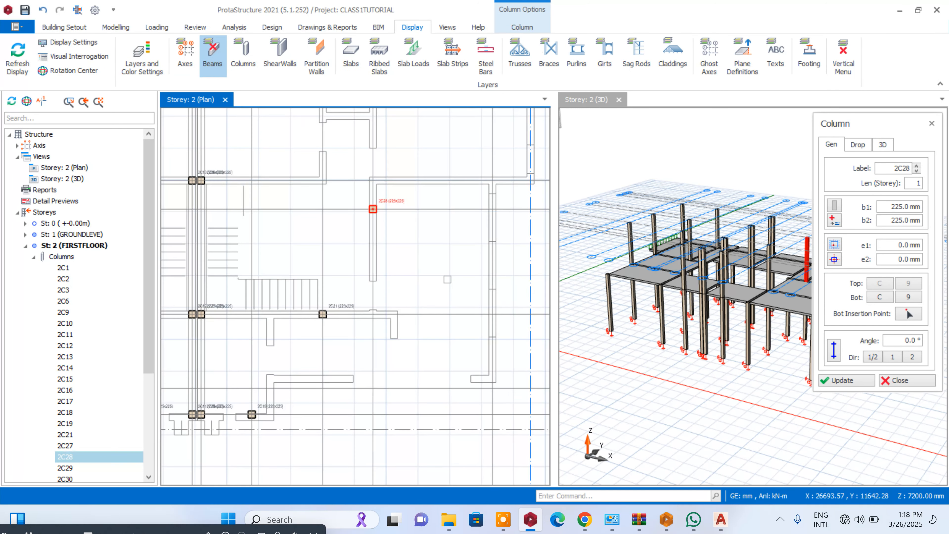
- Open the properties of the first-floor column at axes B and 10 and locate it in the 3D view
scroll(491, 180, up, 2)
click(486, 182)
scroll(508, 209, down, 3)
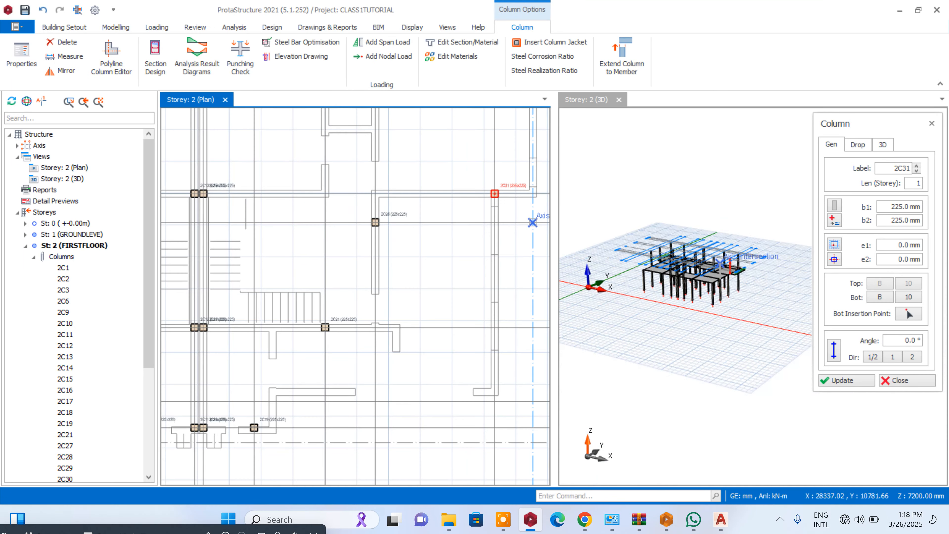
scroll(735, 271, up, 10)
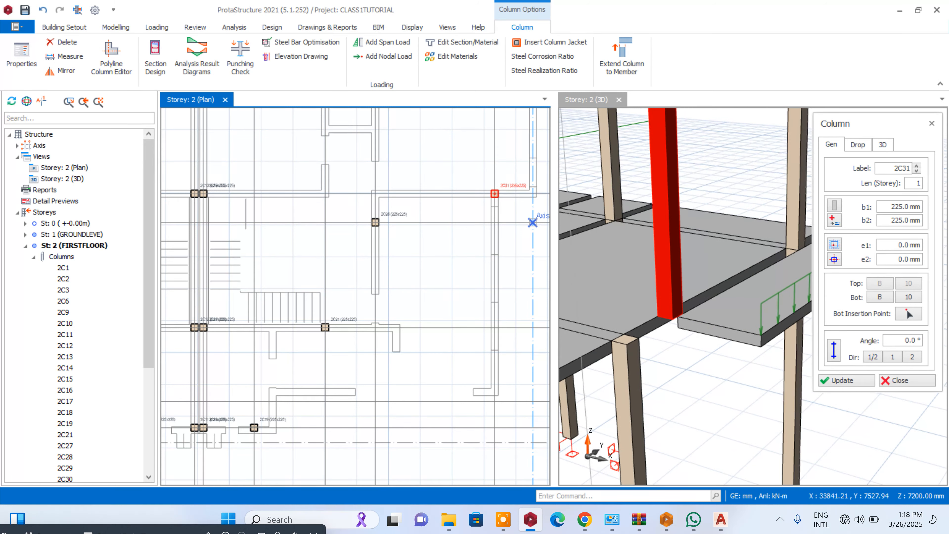
drag(716, 376, 711, 349)
scroll(753, 311, down, 5)
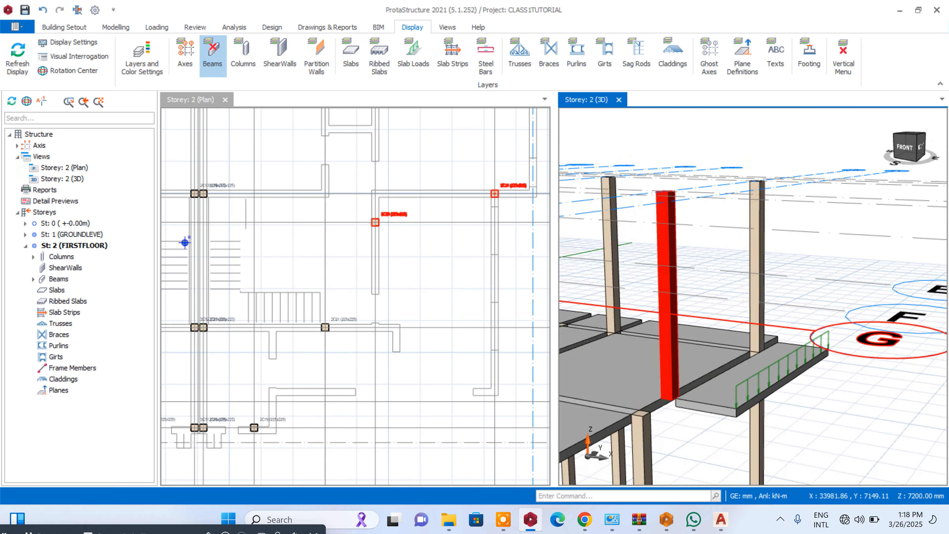
- Turn the beam display back on and inspect the two-storey frame in 3D from the front and left sides
click(212, 54)
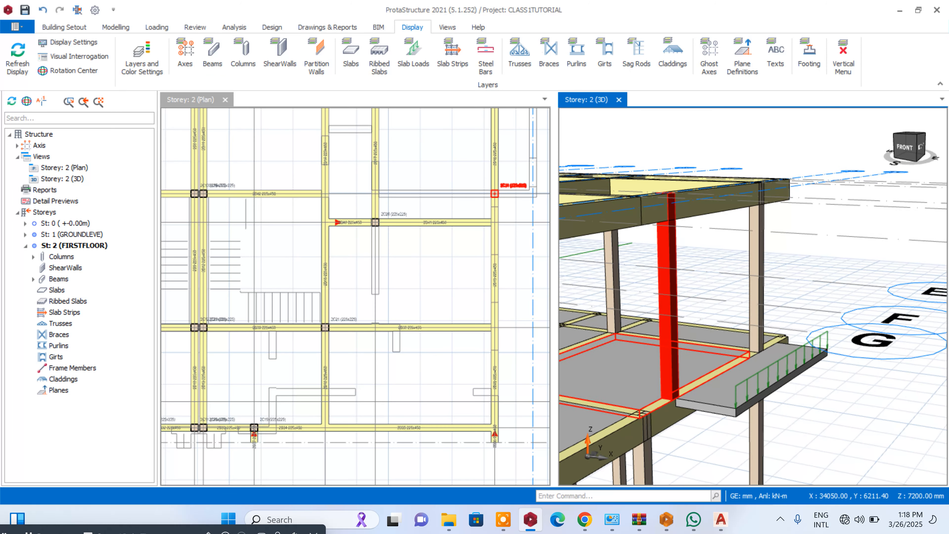
scroll(517, 195, down, 3)
scroll(908, 219, down, 3)
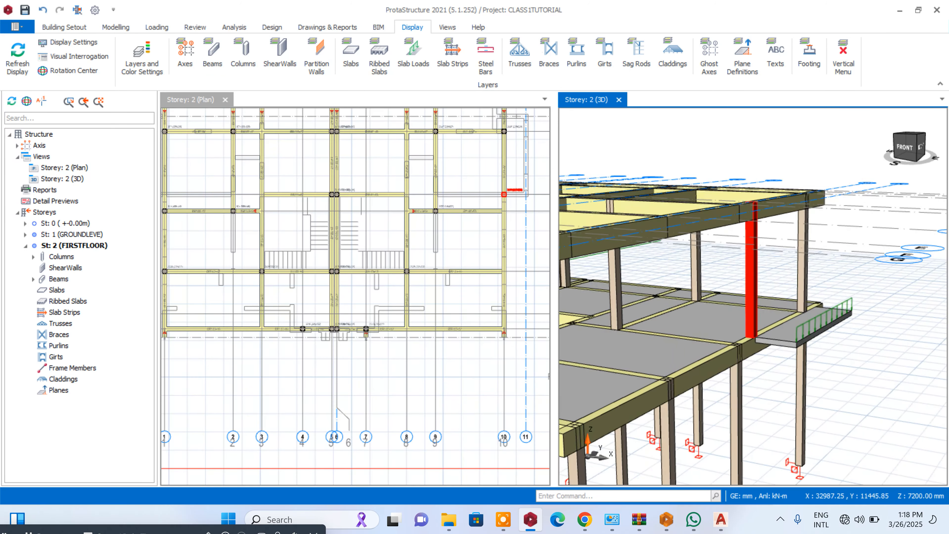
scroll(880, 224, down, 4)
scroll(650, 220, up, 4)
scroll(663, 257, down, 1)
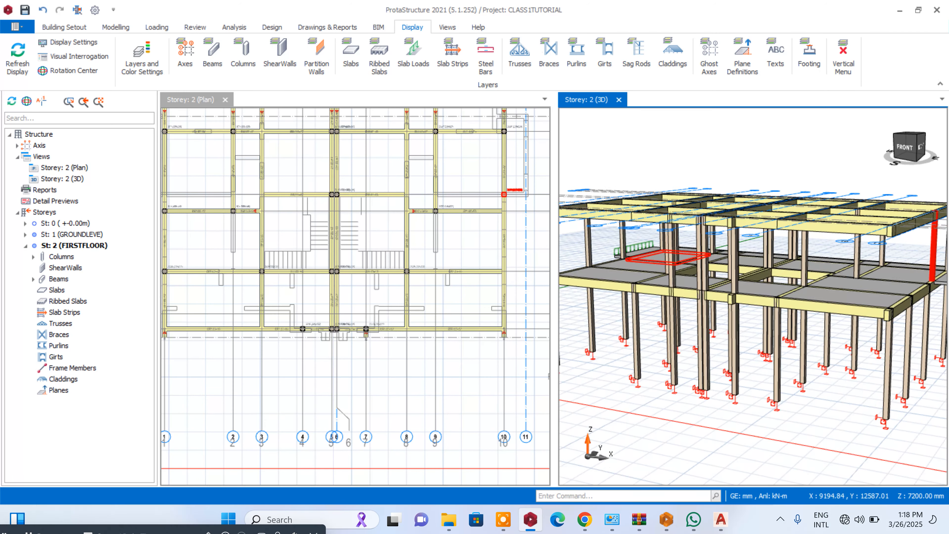
scroll(670, 258, down, 3)
scroll(831, 273, up, 4)
scroll(834, 270, down, 3)
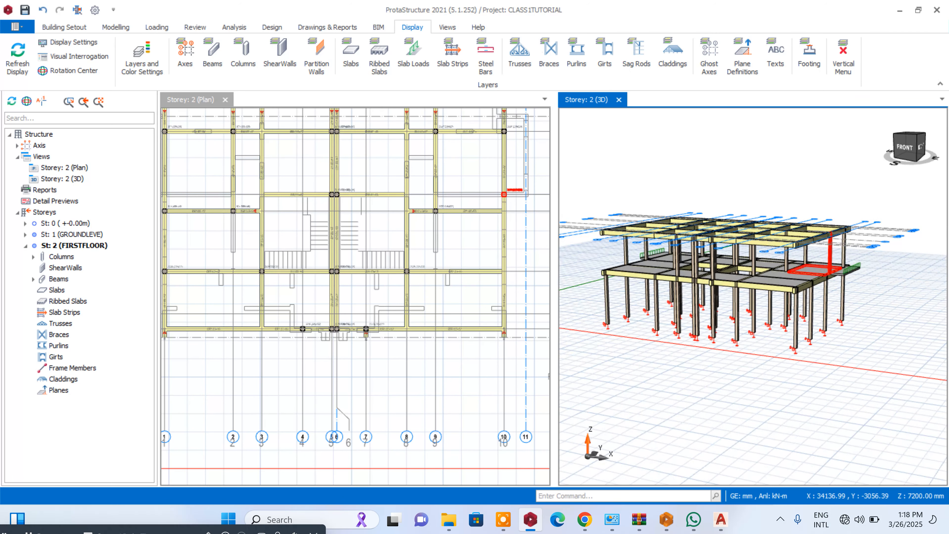
scroll(831, 271, up, 3)
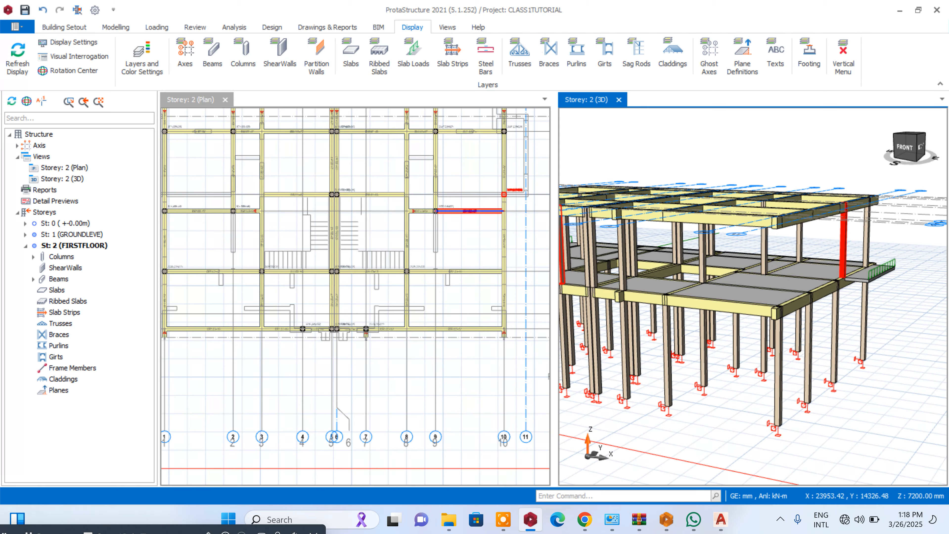
scroll(763, 329, up, 3)
scroll(849, 334, down, 6)
middle_drag(769, 403, 904, 408)
scroll(754, 351, up, 6)
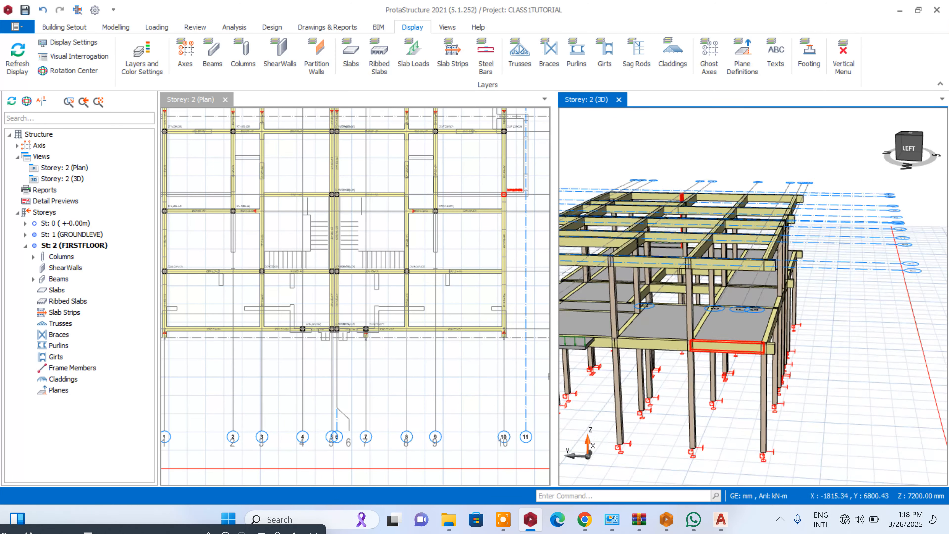
scroll(819, 327, down, 3)
scroll(821, 327, down, 5)
scroll(740, 295, up, 5)
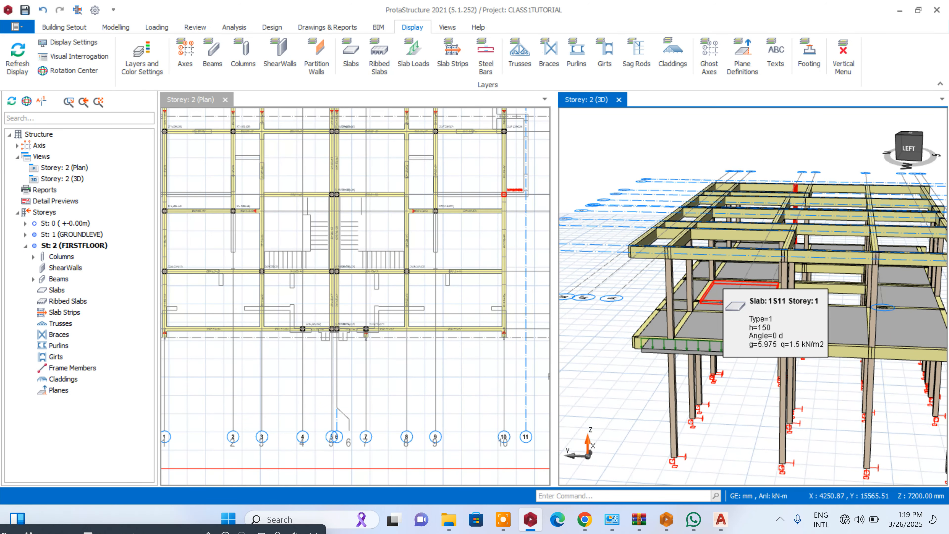
- Open the properties of the column at axes B and 10, switch to the one at F and 10, and locate it in 3D
right_click(519, 188)
click(553, 73)
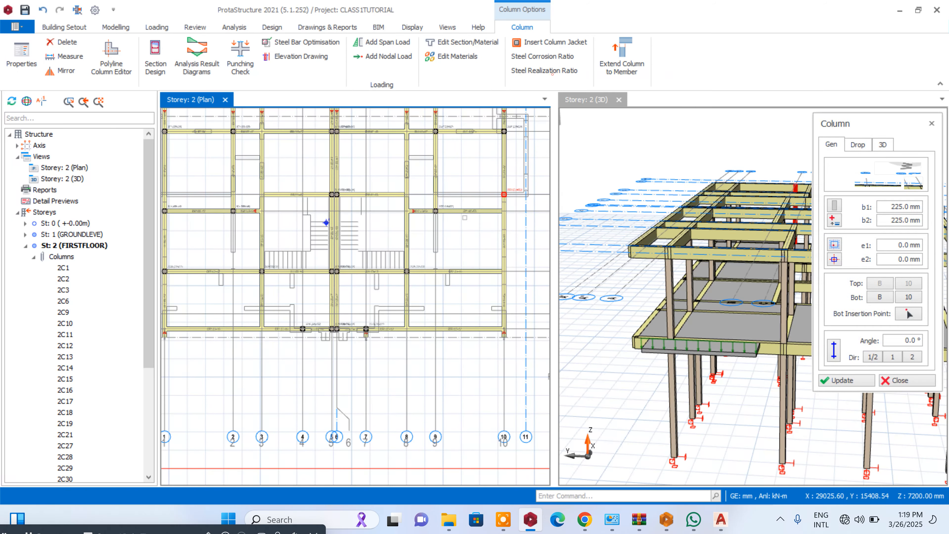
scroll(479, 325, up, 3)
click(505, 327)
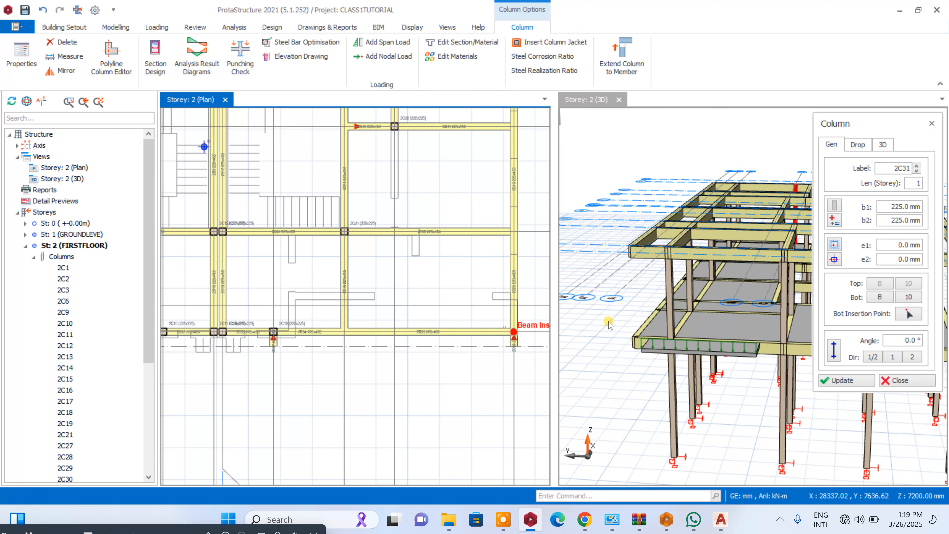
scroll(612, 281, down, 6)
scroll(651, 291, up, 8)
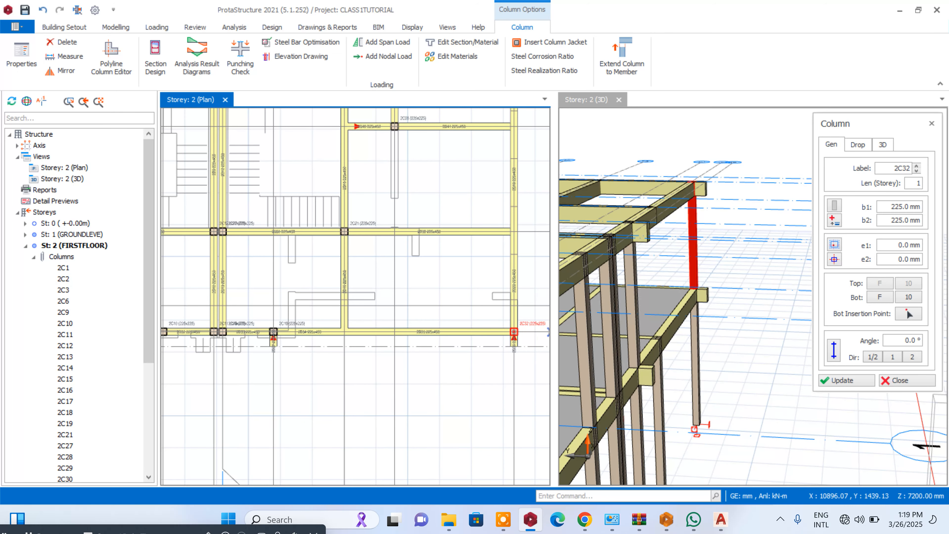
- Close the column properties and delete the first-floor corner column at the intersection of axes F and 10
click(917, 380)
scroll(510, 317, up, 3)
click(532, 327)
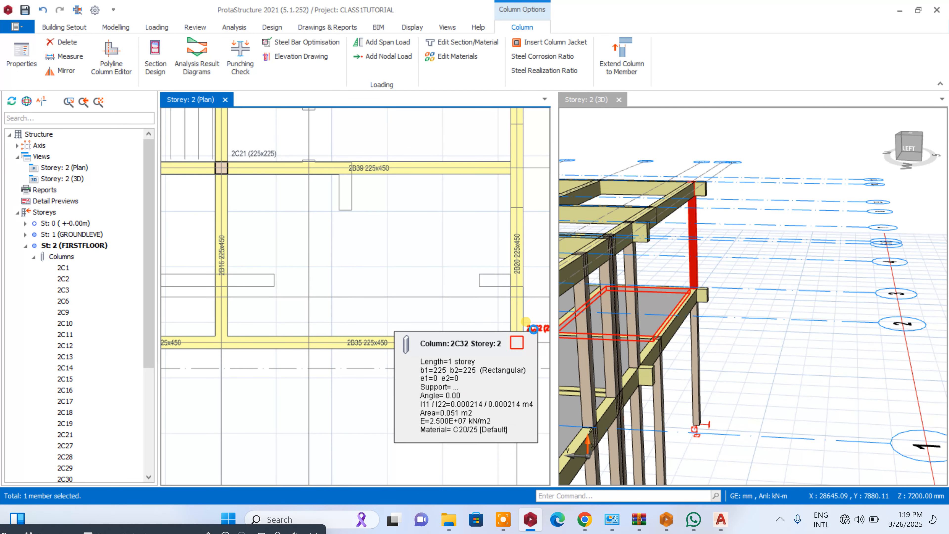
key(Delete)
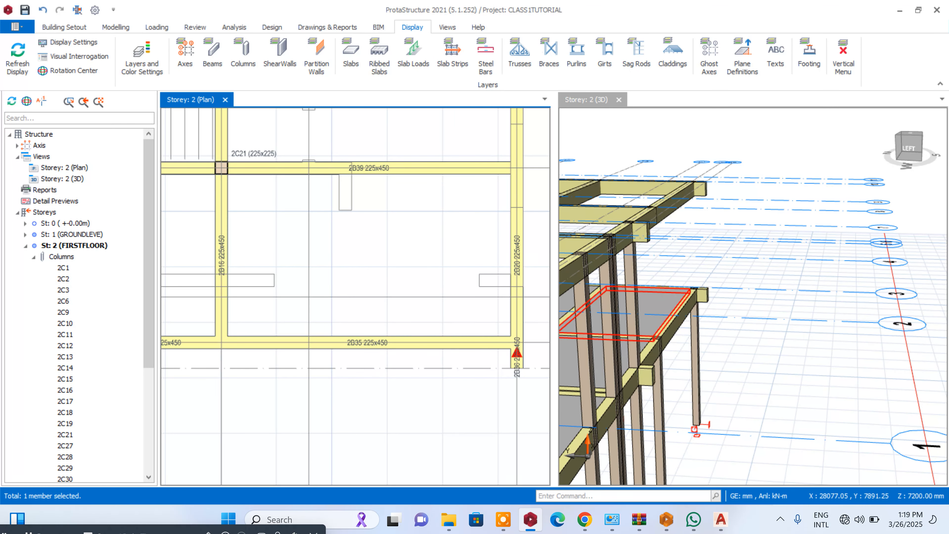